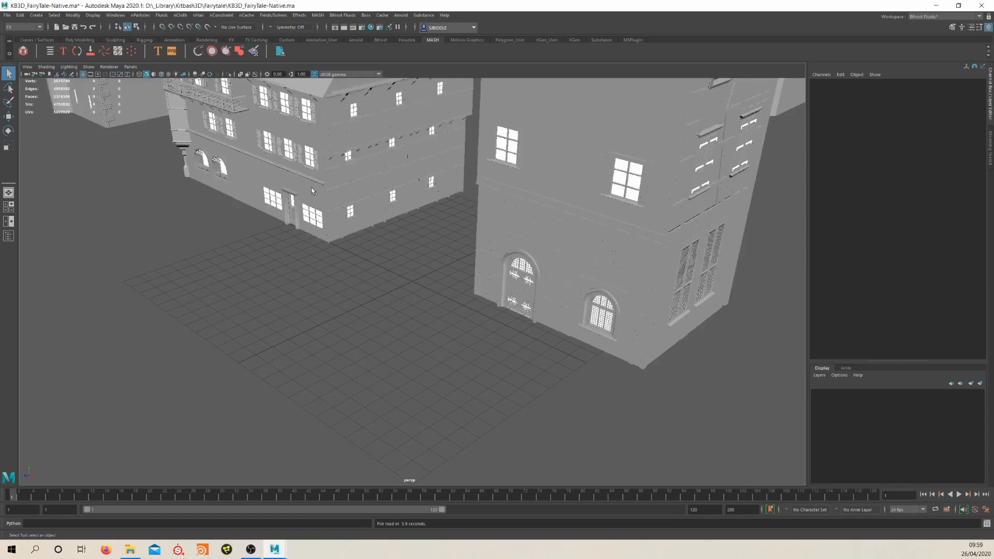
Examine the overall fairytale building kit in the viewport and its material list in the Hypershade
scroll(312, 191, "down", 10)
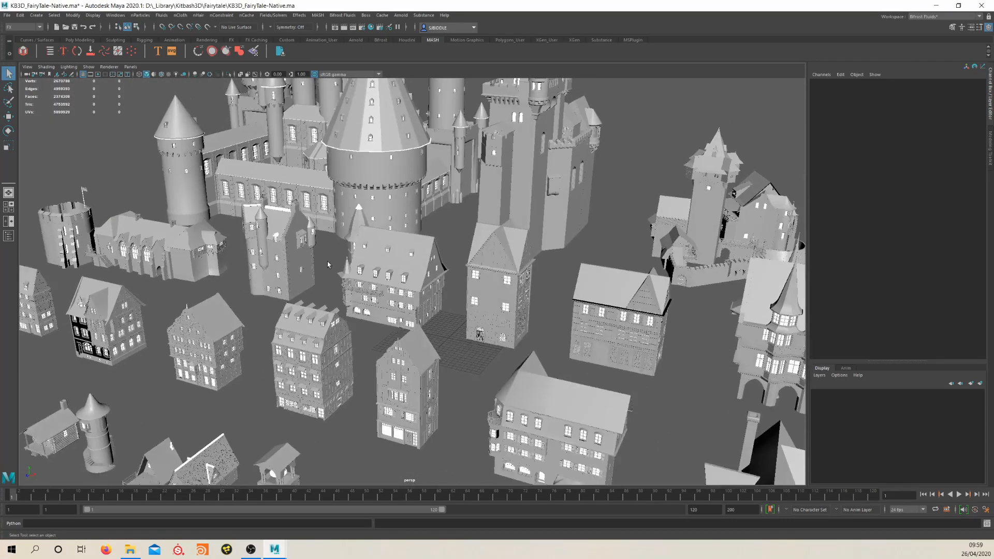
scroll(327, 265, "down", 2)
left_click(371, 27)
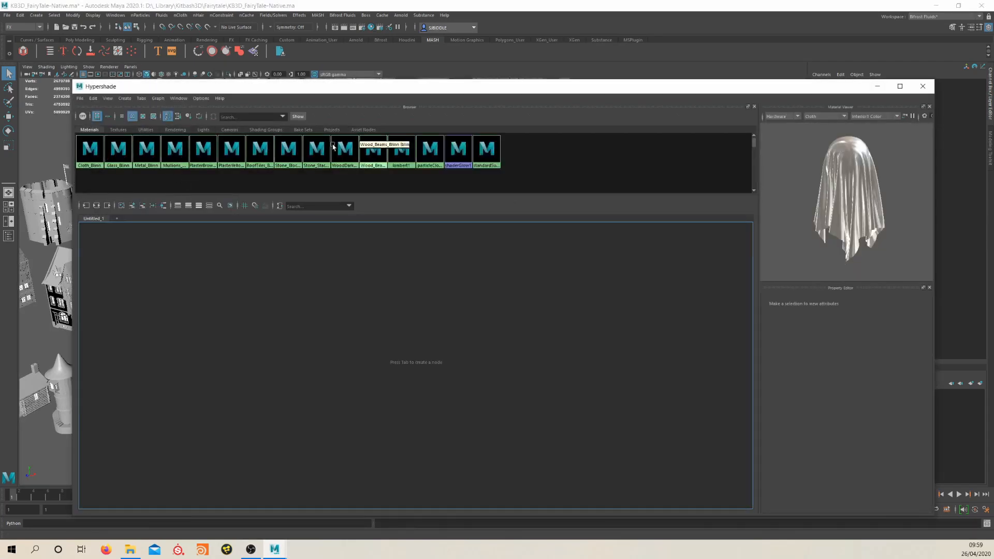
left_click(923, 86)
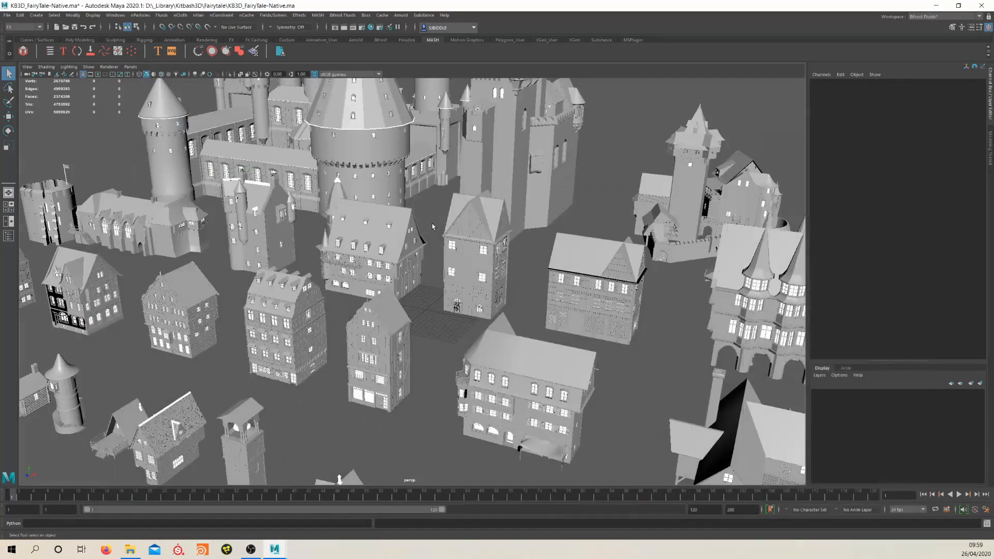
scroll(432, 223, "down", 8)
left_click_drag(460, 270, 445, 291, "alt")
left_click(402, 15)
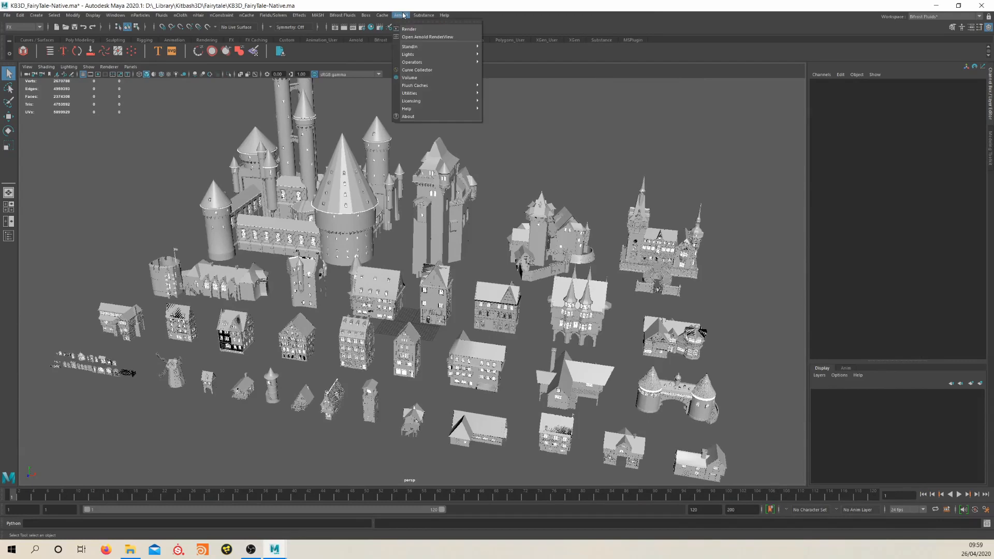
mouse_move(472, 97)
left_click_drag(365, 211, 378, 221, "alt")
Graph the Cloth_Blinn shading network in the Hypershade, spread its nodes apart and examine how the textures connect
left_click(371, 26)
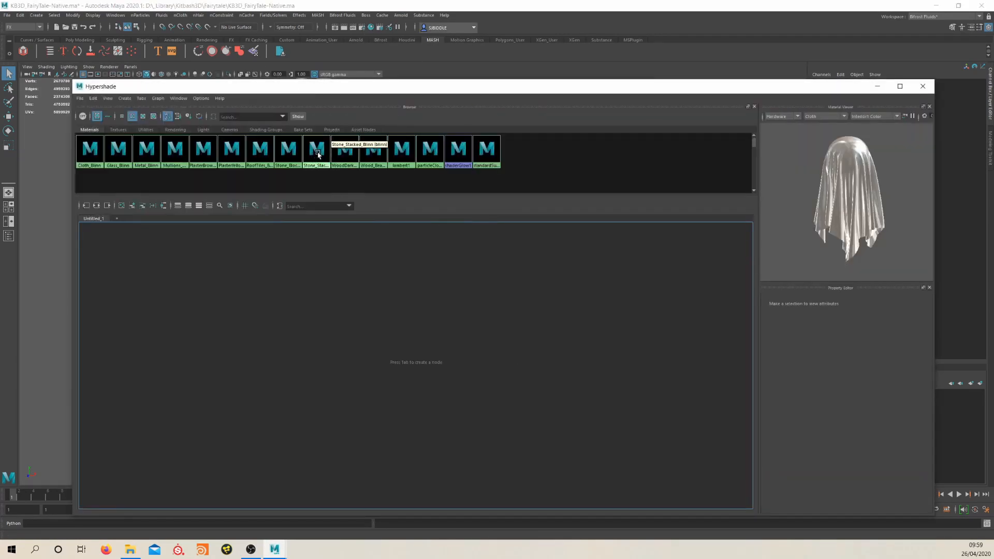
left_click(94, 153)
right_click_drag(95, 154, 95, 176)
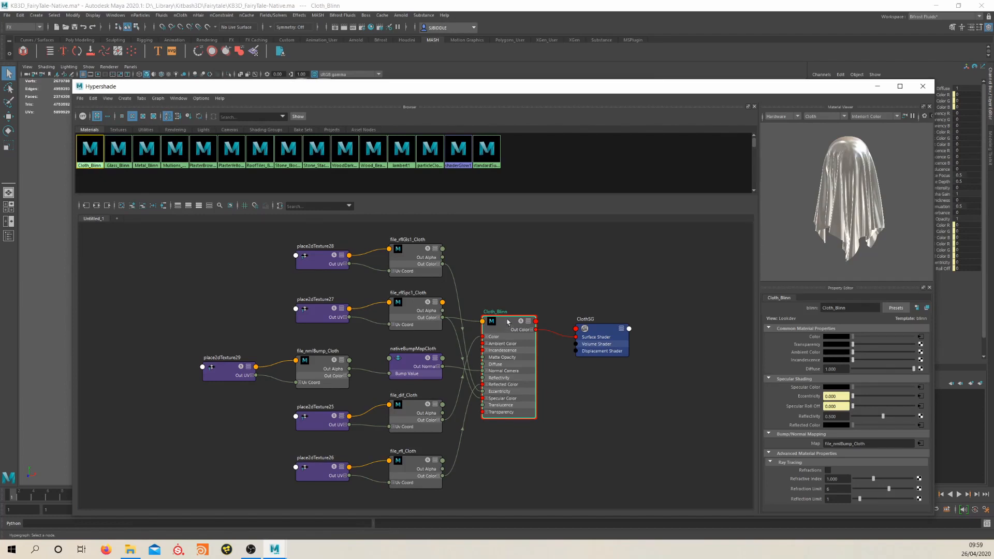
left_click_drag(507, 322, 599, 320)
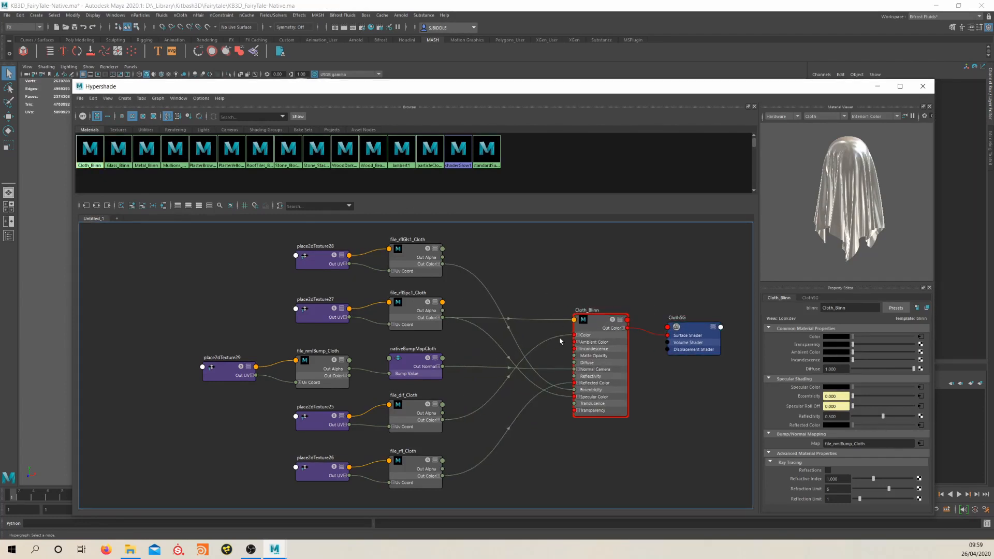
middle_click_drag(560, 290, 571, 249, "alt")
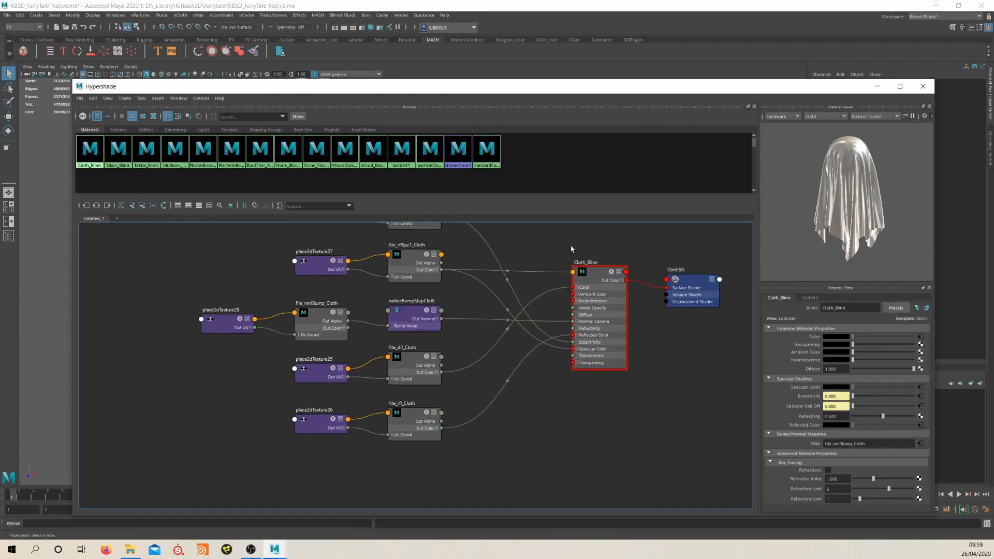
middle_click_drag(553, 281, 562, 291, "alt")
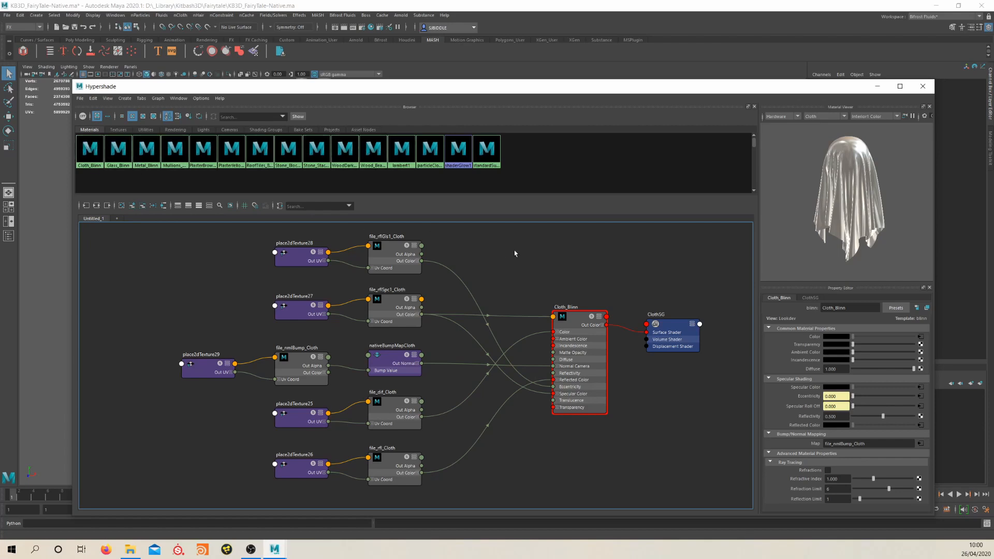
left_click(922, 86)
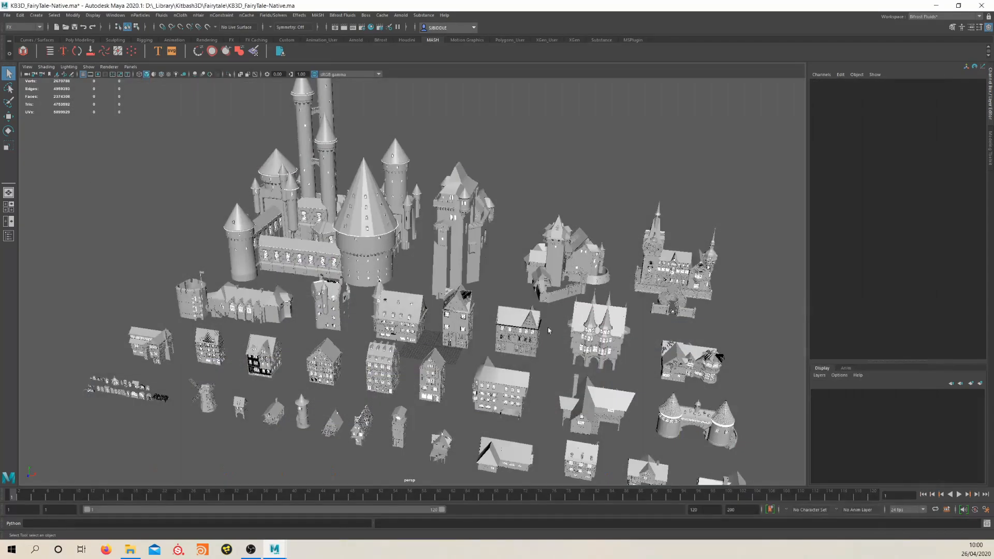
Select the large castle's outer stone blocks and graph their Stone_Blocks_Blinn network in the Hypershade, replacing the cloth network
left_click_drag(437, 333, 491, 326, "alt")
scroll(482, 311, "up", 5)
middle_click_drag(394, 228, 519, 259, "alt")
scroll(519, 253, "up", 4)
left_click(491, 267)
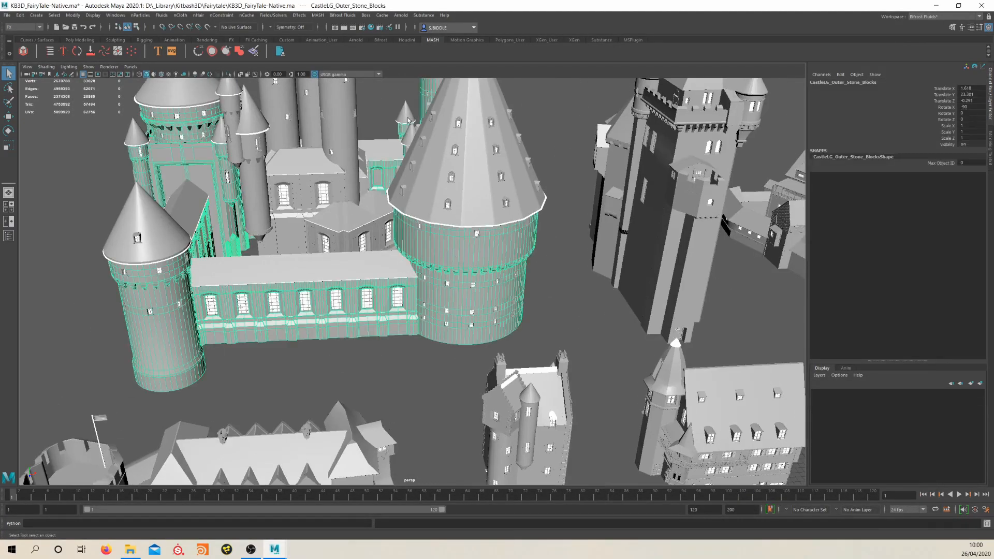
left_click(371, 28)
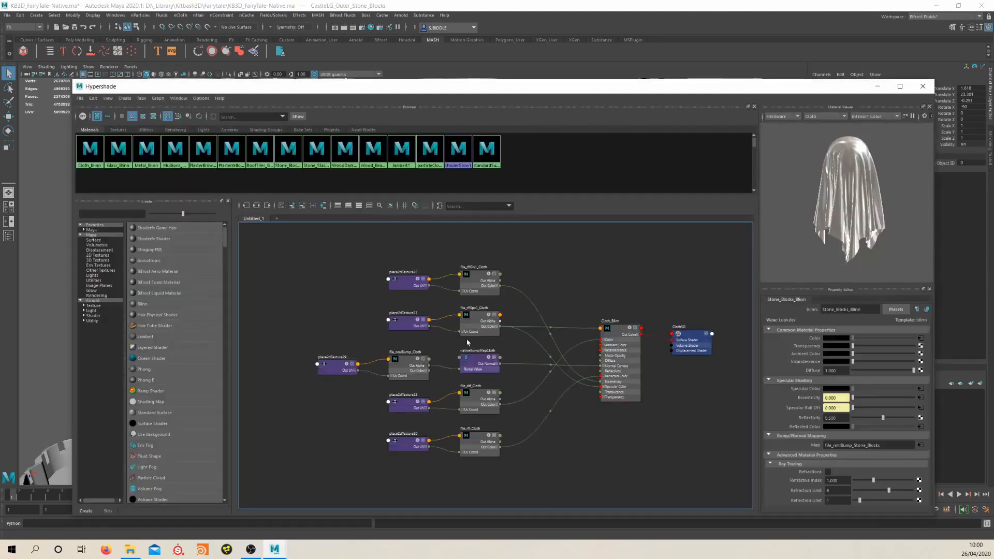
right_click_drag(514, 269, 517, 285)
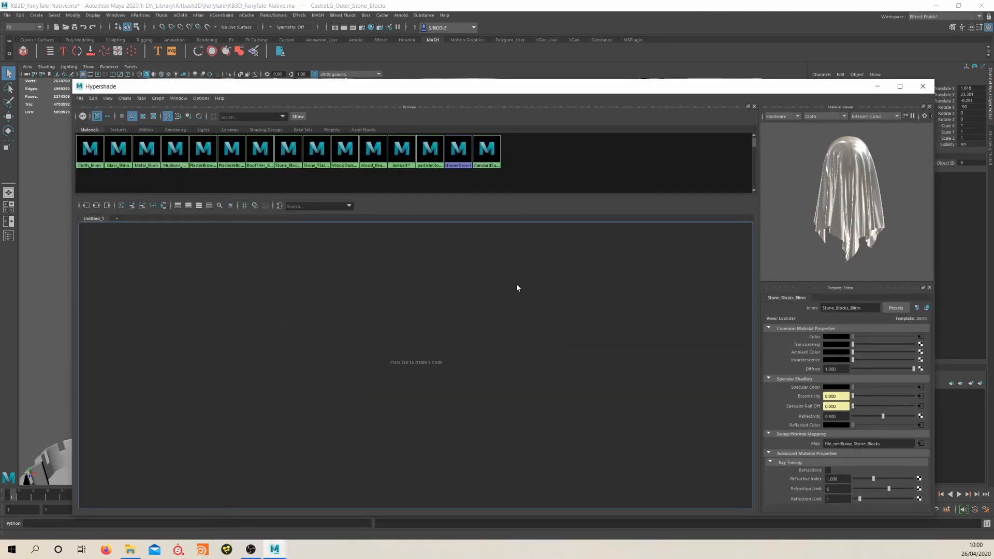
scroll(575, 410, "down", 4)
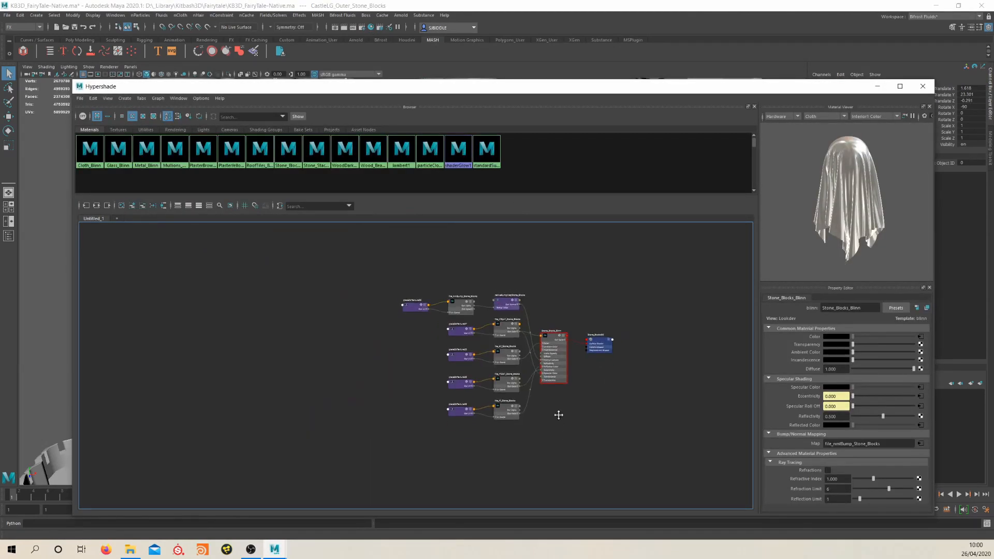
scroll(559, 419, "up", 2)
Create an aiStandardSurface node and place it below the Stone_Blocks_Blinn network
key("Tab")
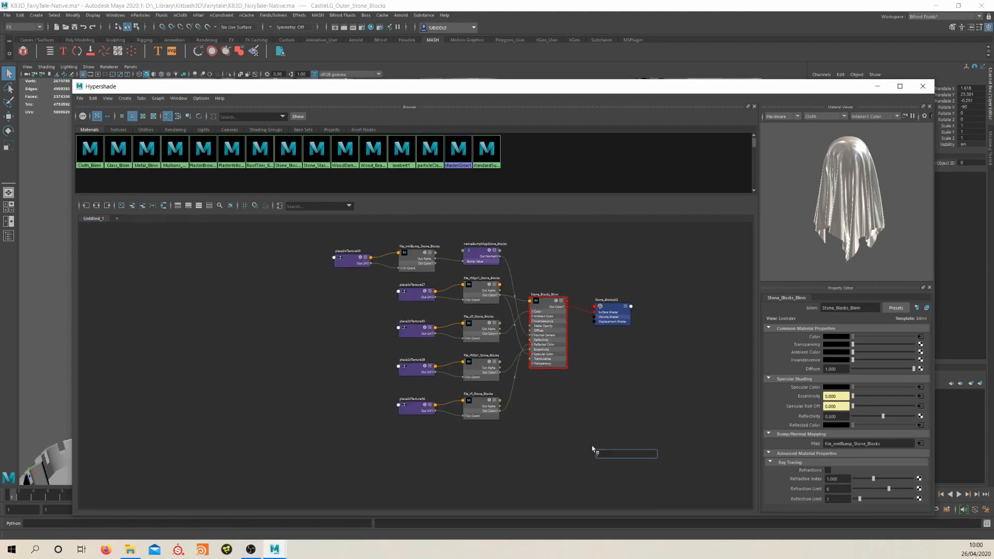
type("aistan")
key("Down")
key("Down")
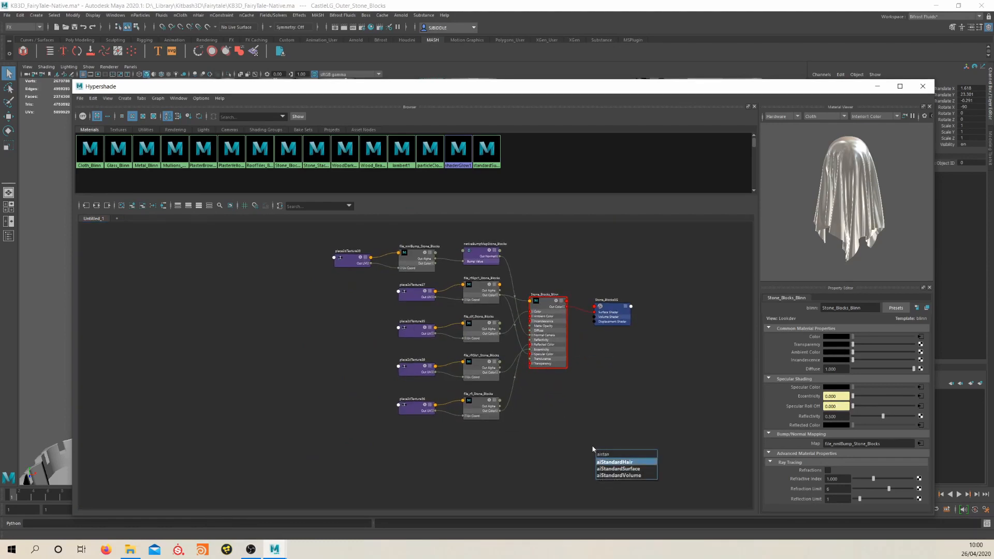
key("Return")
left_click_drag(601, 460, 532, 468)
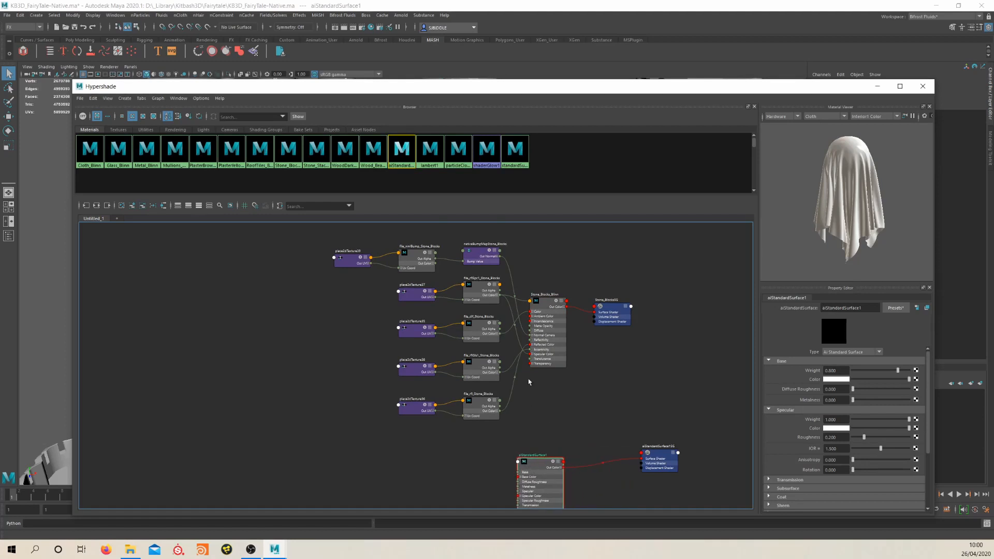
Move Stone_Blocks_Blinn away from its textures and place file_dif_Stone_Blocks with its place2dTexture node beside the new aiStandardSurface
middle_click_drag(548, 387, 547, 365, "alt")
left_click_drag(703, 342, 703, 341)
left_click_drag(552, 283, 632, 286)
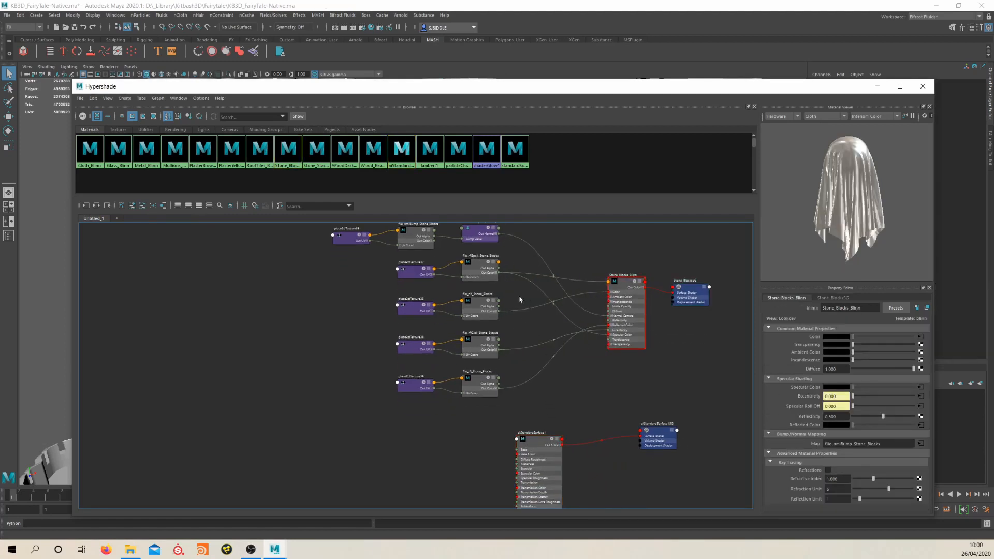
left_click_drag(481, 304, 458, 447)
left_click(414, 307)
left_click_drag(414, 307, 375, 451)
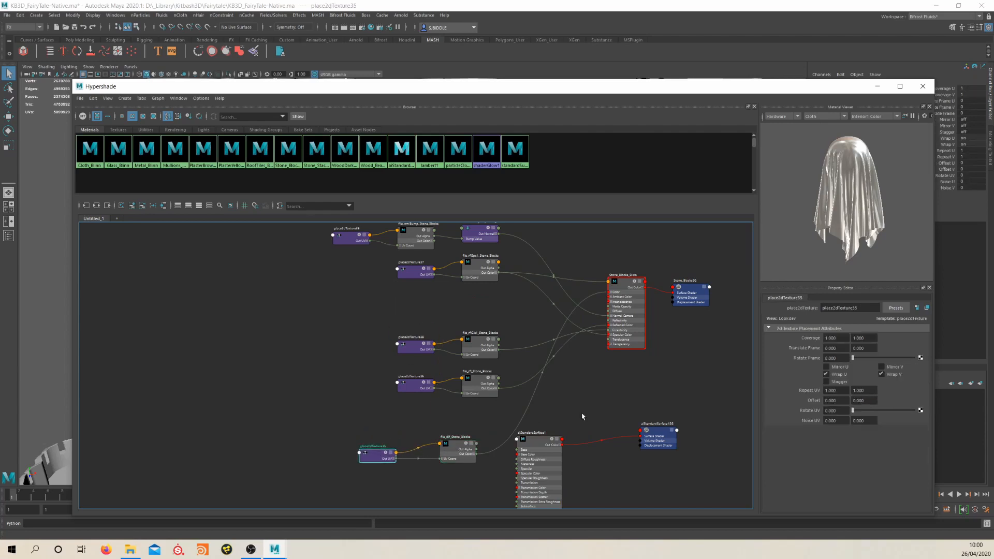
Connect the Out Color of file_dif_Stone_Blocks to the Base Color of aiStandardSurface1
middle_click_drag(582, 415, 593, 334, "alt")
scroll(587, 329, "up", 5)
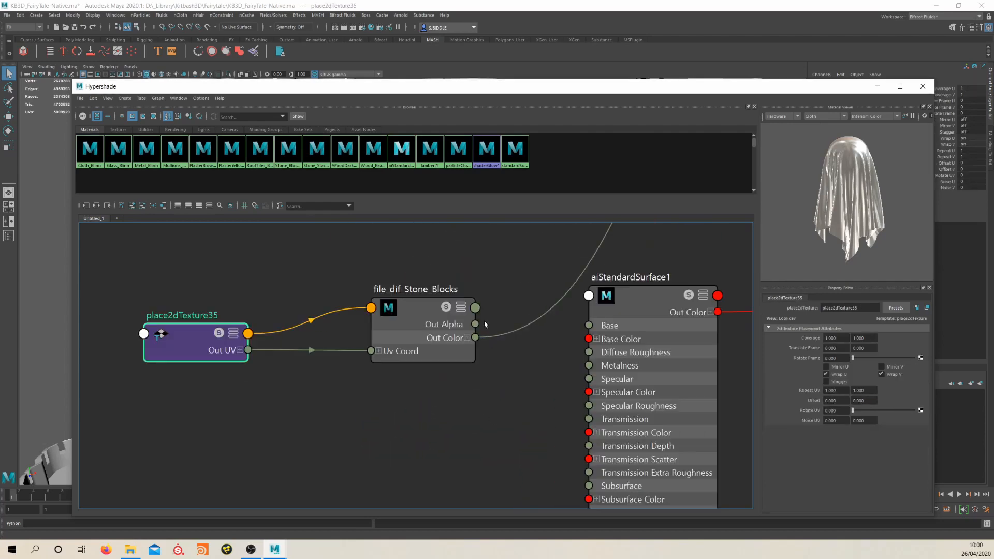
mouse_move(475, 338)
left_mouse_down()
mouse_move(513, 352)
mouse_move(589, 340)
left_mouse_up()
scroll(535, 284, "down", 5)
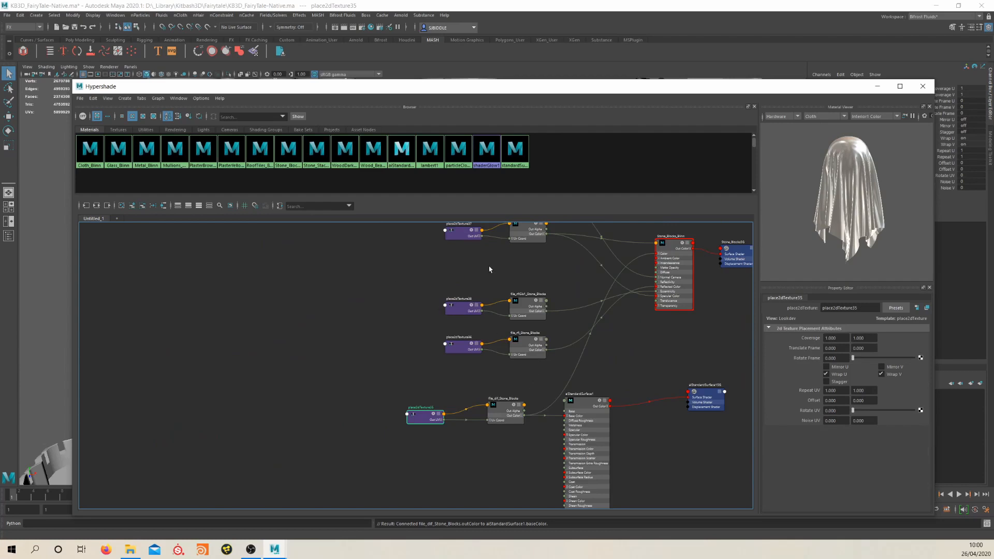
Move file_nmlBump_Stone_Blocks and its place2dTexture node below the diffuse texture nodes beside aiStandardSurface1
middle_click_drag(489, 269, 507, 343, "alt")
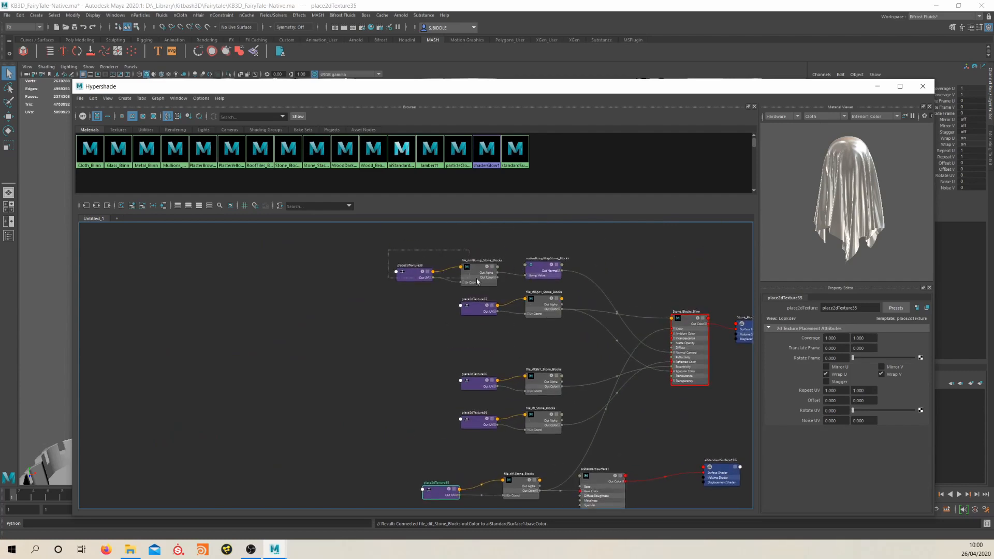
left_click_drag(477, 281, 476, 501)
middle_click_drag(470, 439, 449, 324, "alt")
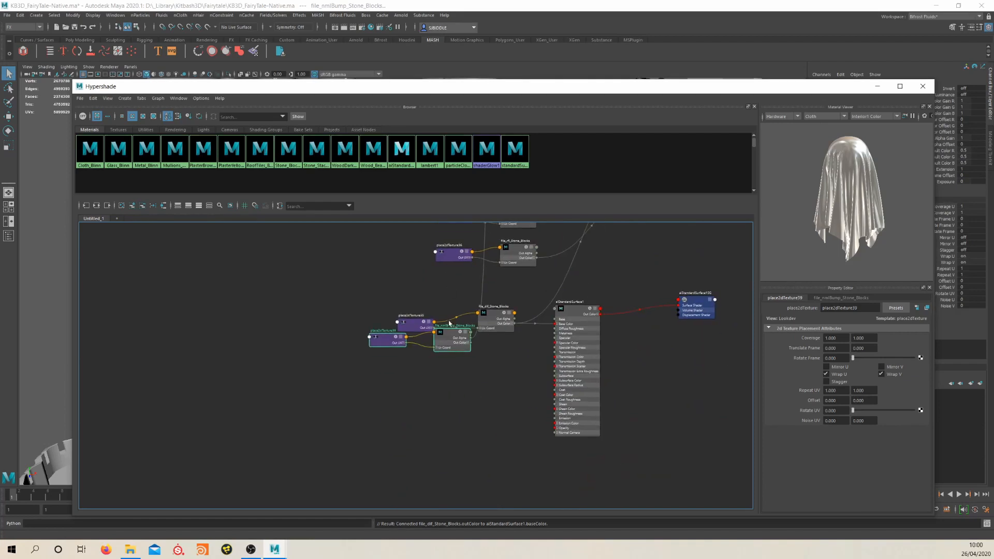
left_click_drag(450, 323, 454, 370)
Create an aiBump2d node and place it between the normal map file node and aiStandardSurface1
left_click(461, 457)
key("Tab")
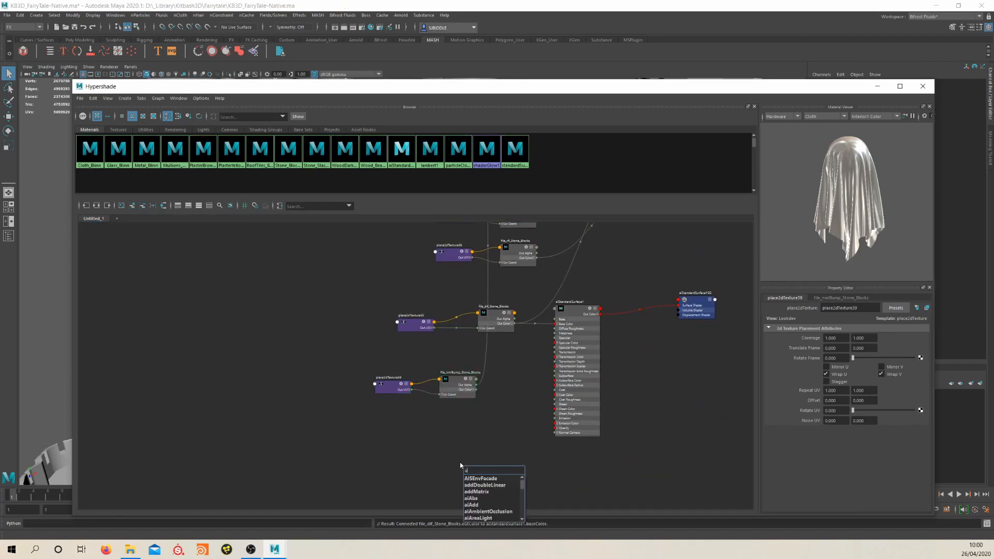
type("aibump")
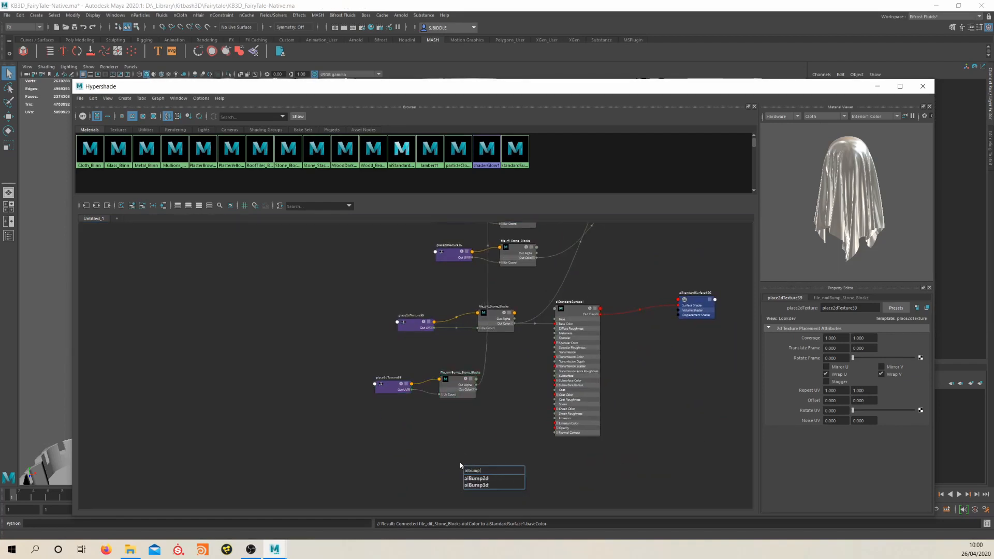
key("Return")
left_click_drag(485, 474, 513, 413)
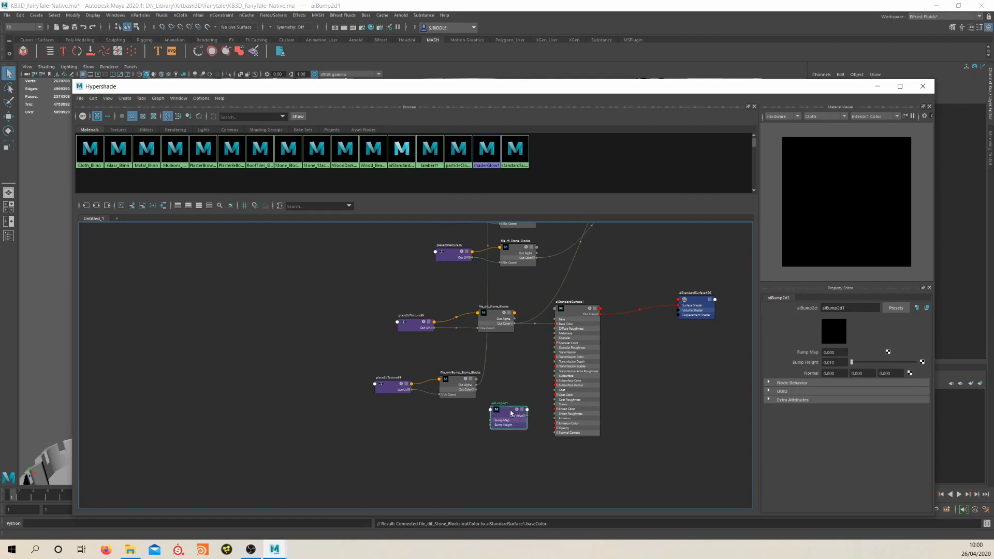
Connect file_nmlBump_Stone_Blocks' Out Color R to the aiBump2d Bump Map, and the aiBump2d Out Value to aiStandardSurface1's Normal Camera
scroll(494, 390, "up", 1)
left_click_drag(455, 379, 443, 411)
scroll(458, 422, "up", 1)
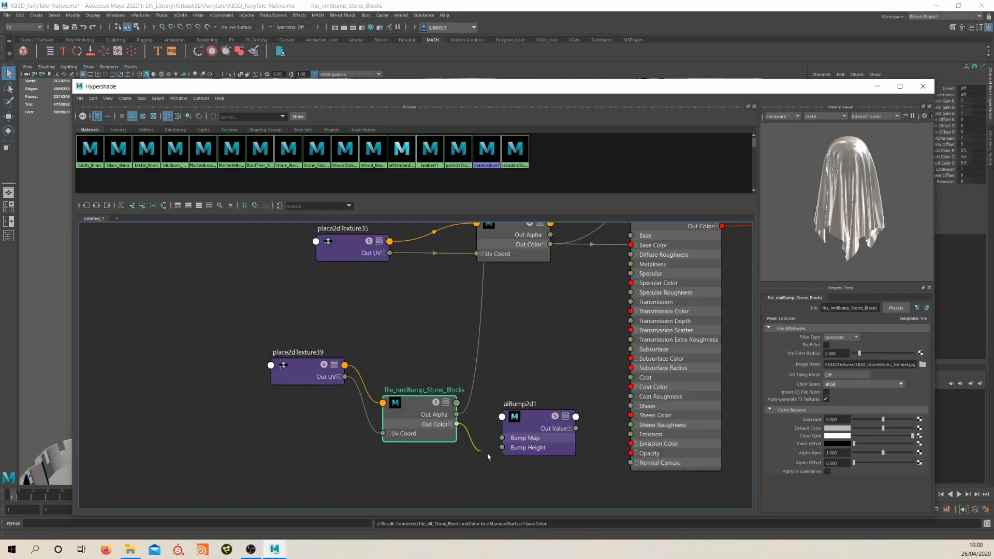
left_click_drag(487, 457, 502, 440)
left_click(451, 424)
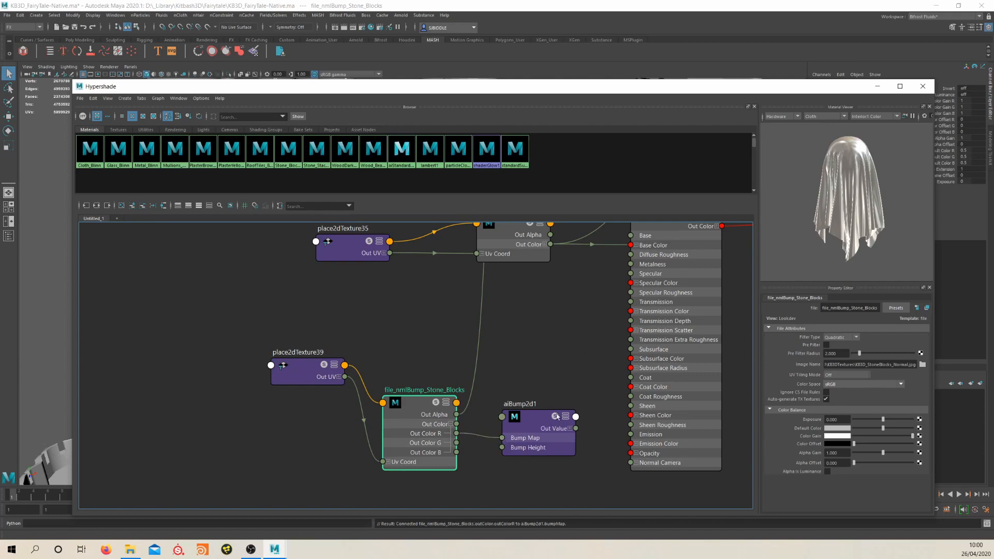
left_click_drag(570, 443, 631, 463)
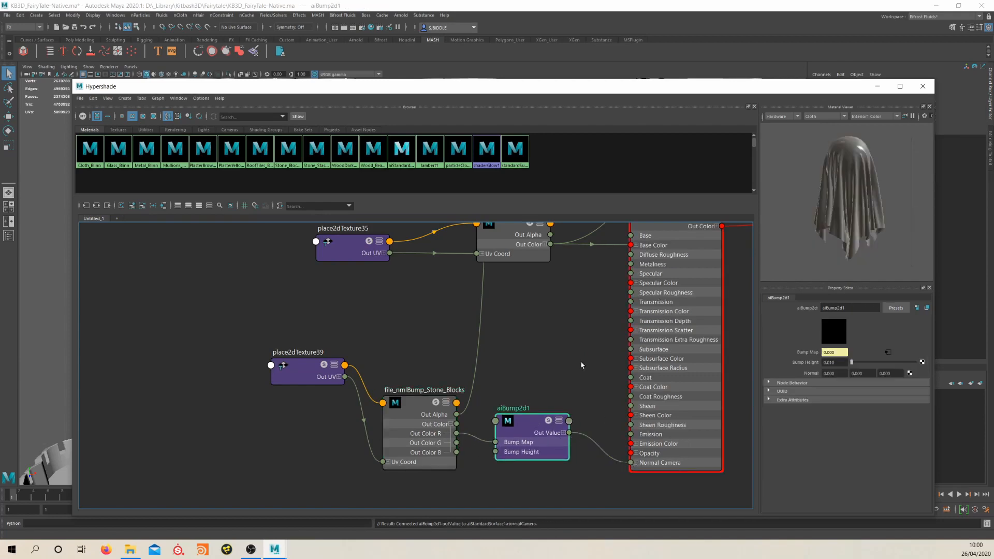
Inspect which image file the file_rflSpc1_Stone_Blocks texture node uses
scroll(550, 394, "down", 5)
scroll(546, 307, "up", 5)
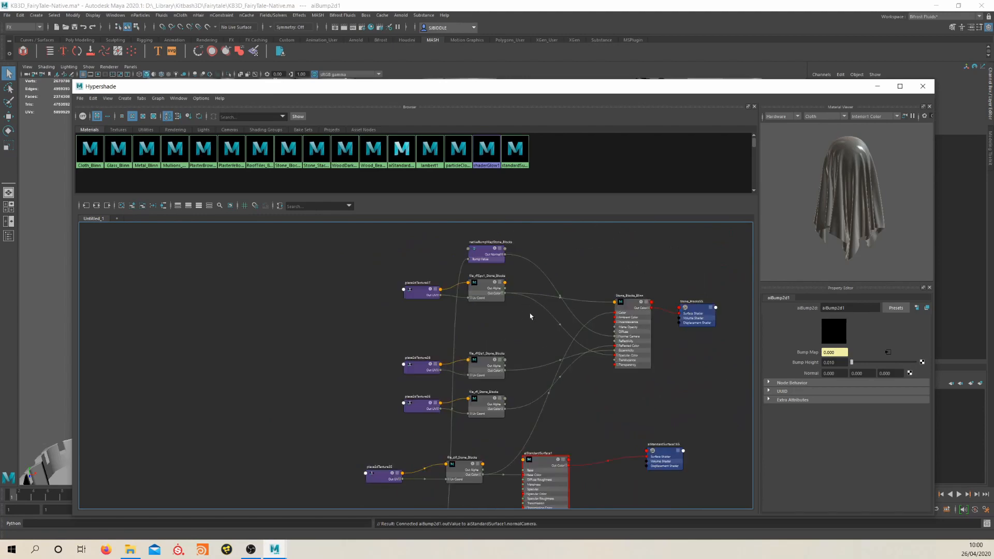
left_click_drag(484, 285, 486, 315)
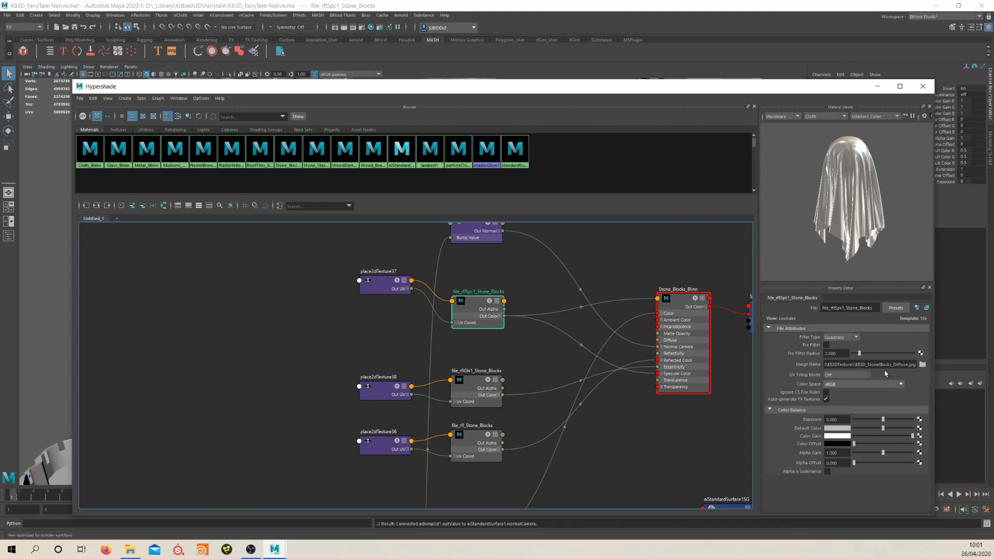
left_click(849, 365)
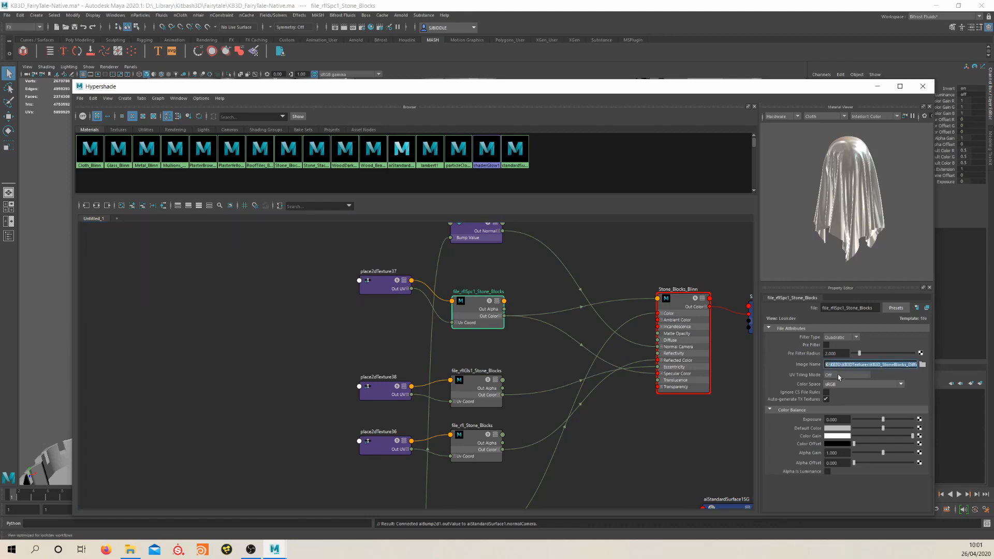
left_click(687, 460)
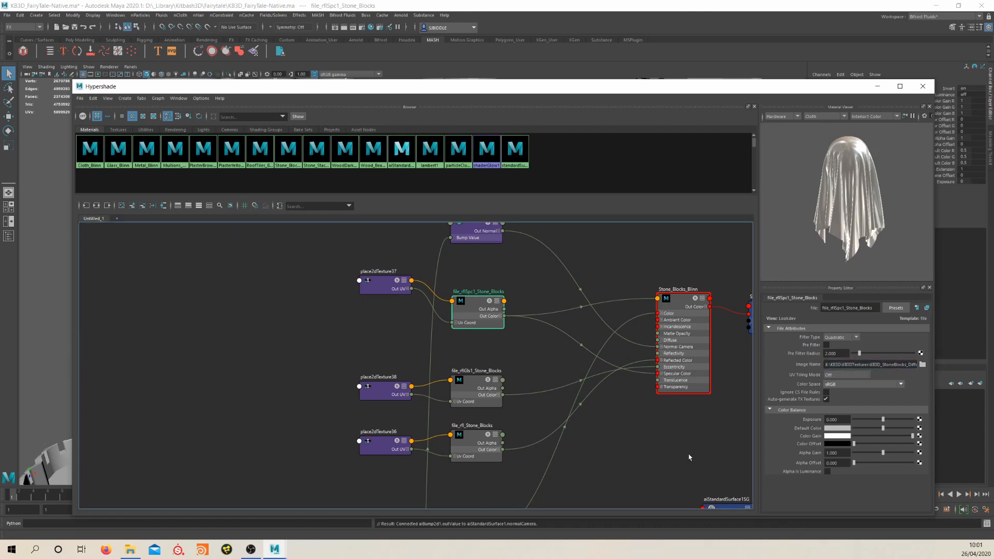
Close the Hypershade and open the File Path Editor, expanding the unresolved K:/KB3D/KB3DTextures folder
left_click(923, 87)
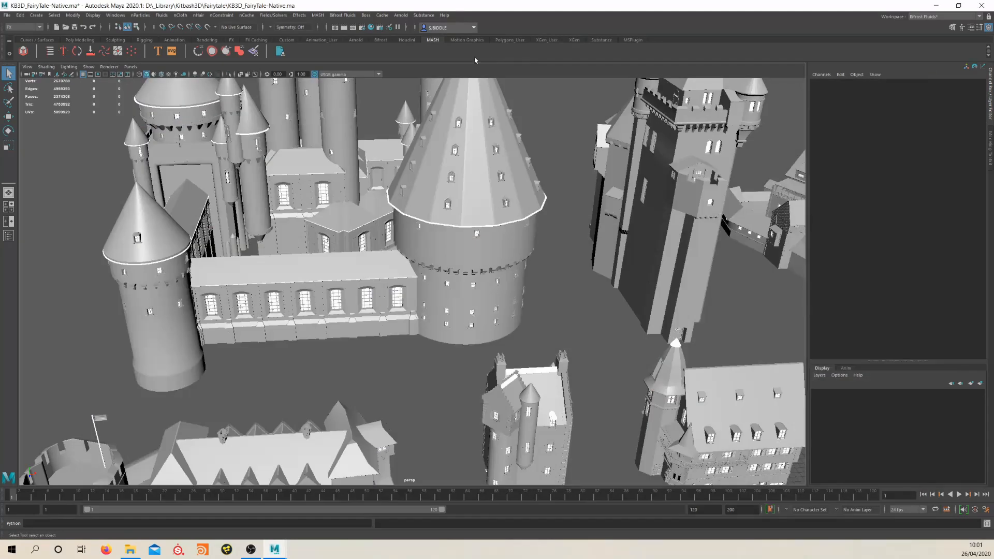
left_click(107, 15)
mouse_move(138, 45)
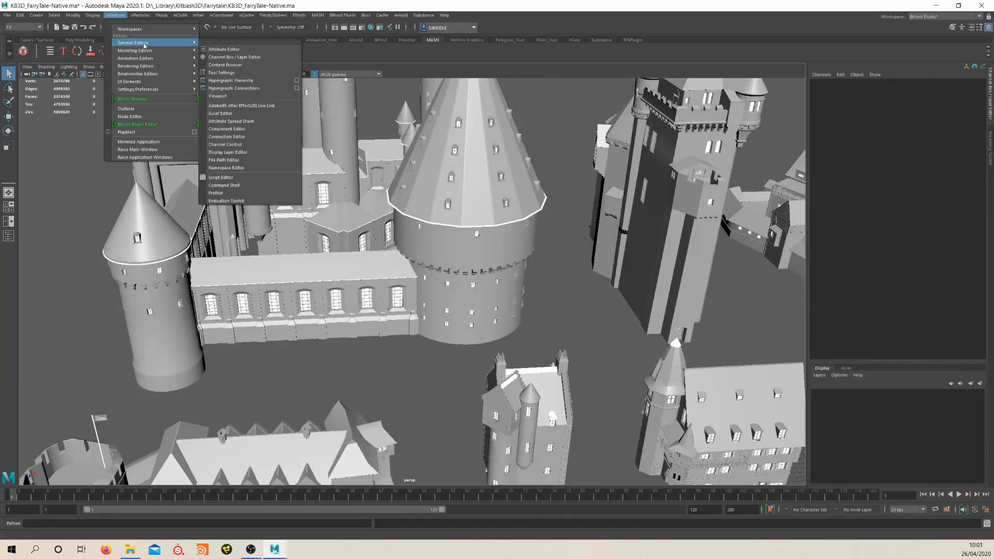
left_click(290, 194)
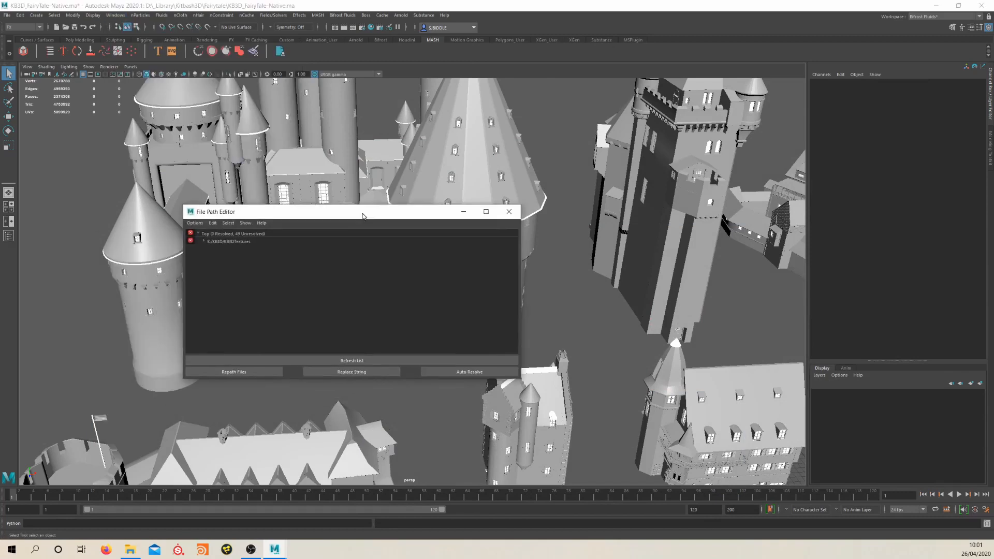
left_click(203, 242)
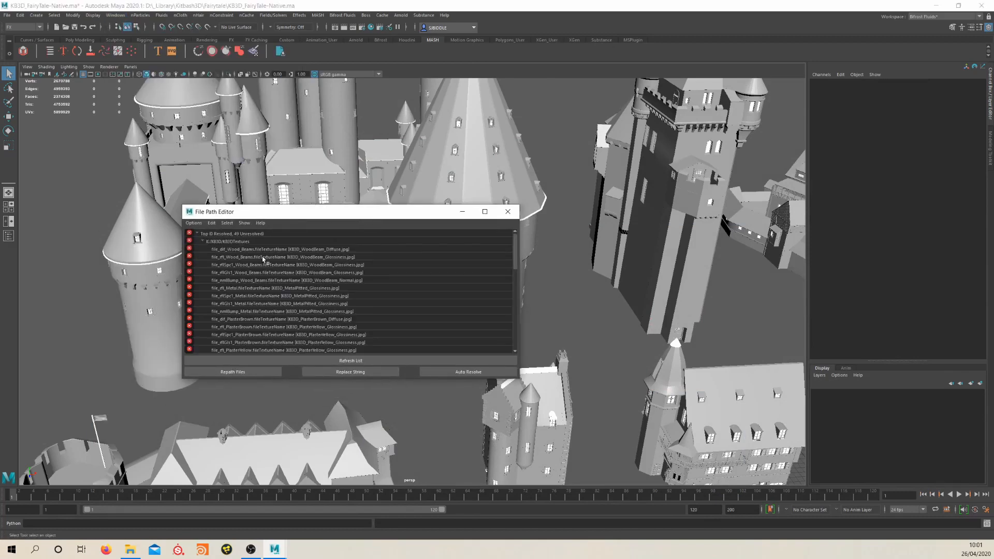
Select all the unresolved texture entries in that folder and open the Repath dialog for them
left_click(262, 257)
scroll(323, 297, "down", 5)
scroll(320, 306, "down", 5)
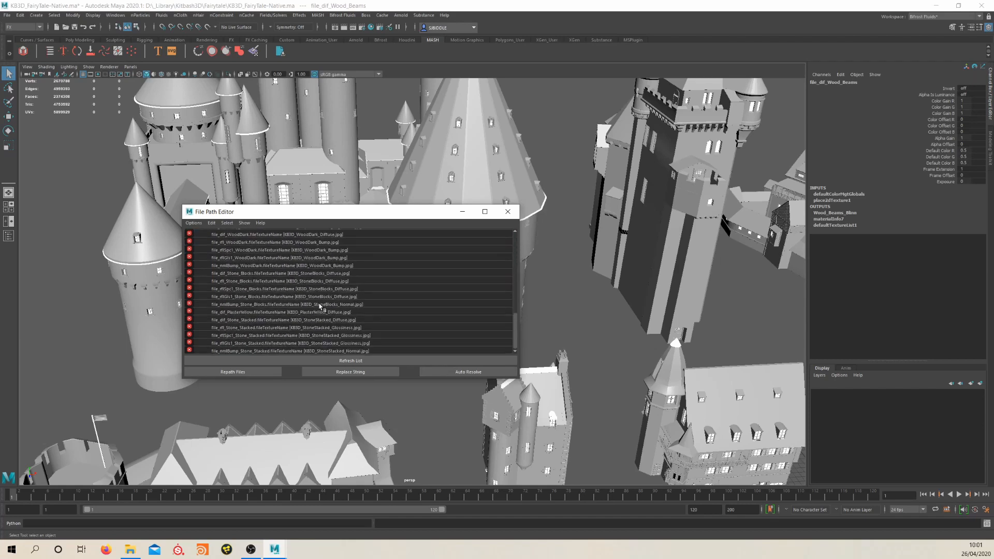
left_click(312, 352, "shift")
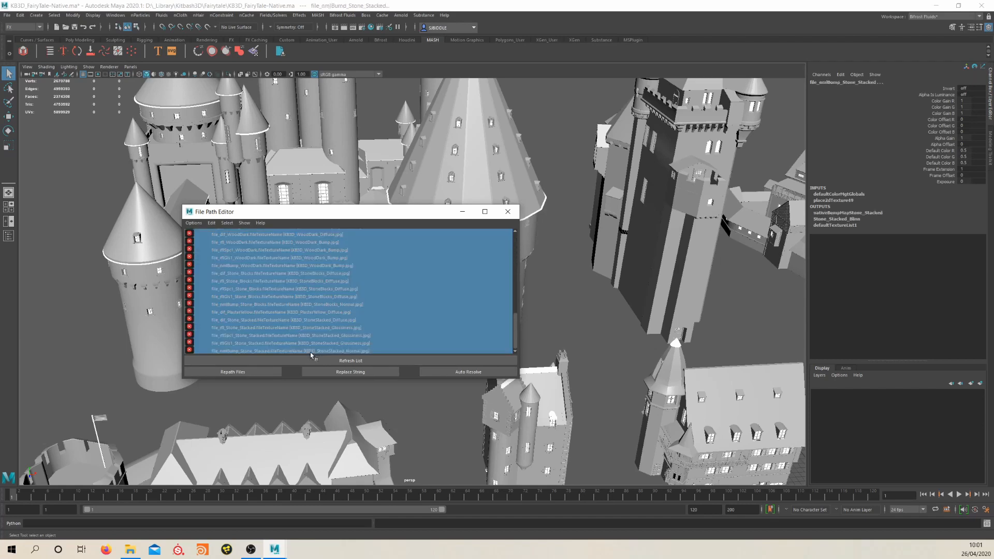
left_click(233, 372)
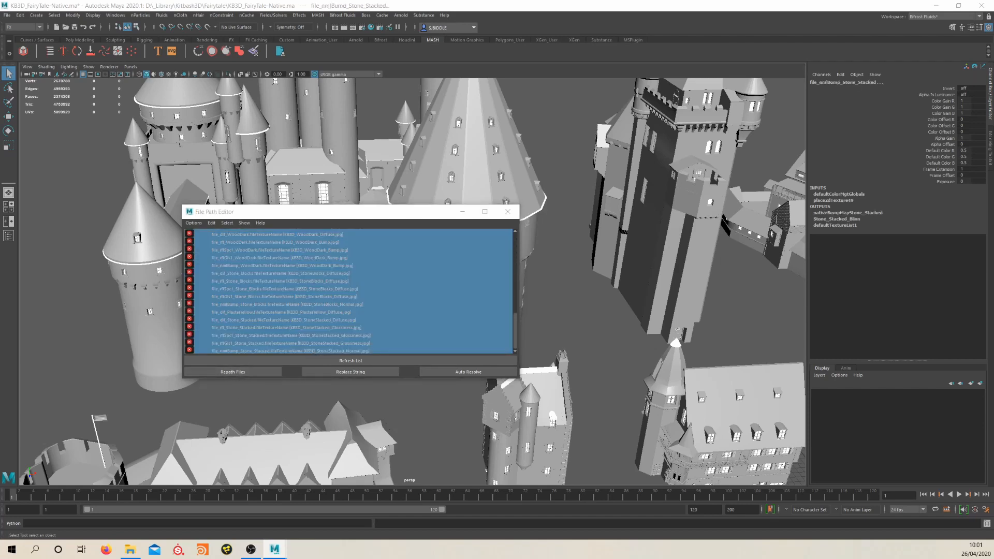
left_click_drag(25, 218, 370, 217)
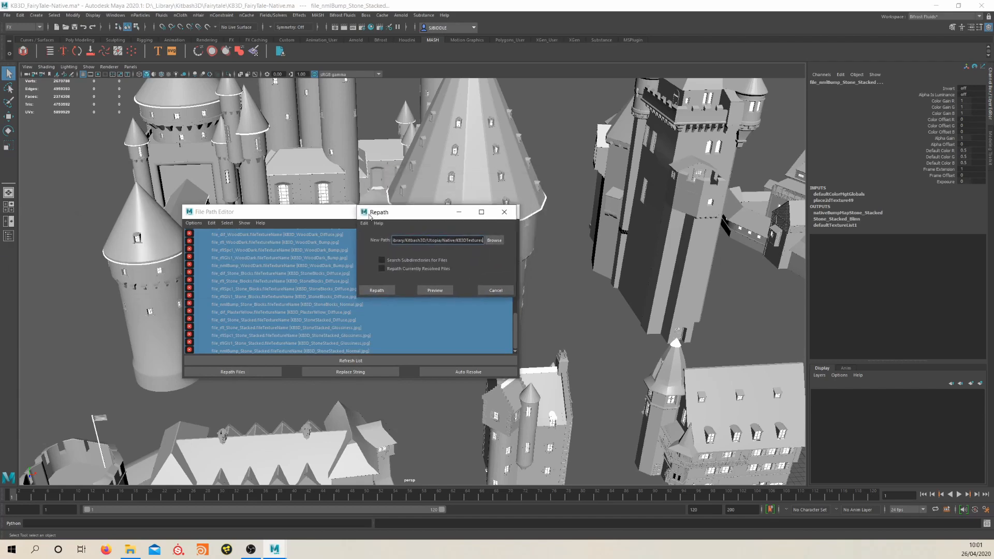
Repath the selected textures to D:/_Library/Kitbash3D/Fairytale/KB3DTextures and close the File Path Editor
left_click(494, 241)
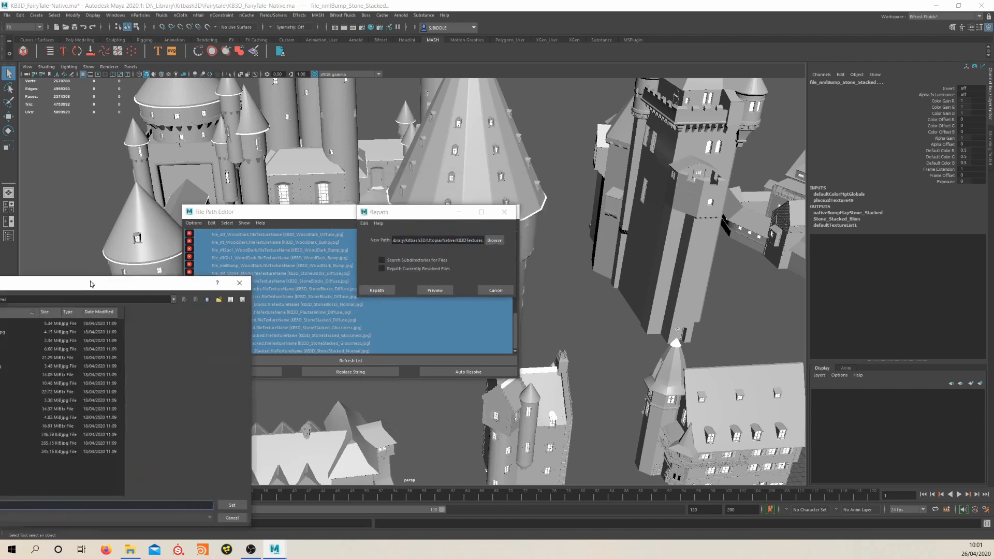
left_click_drag(95, 282, 422, 178)
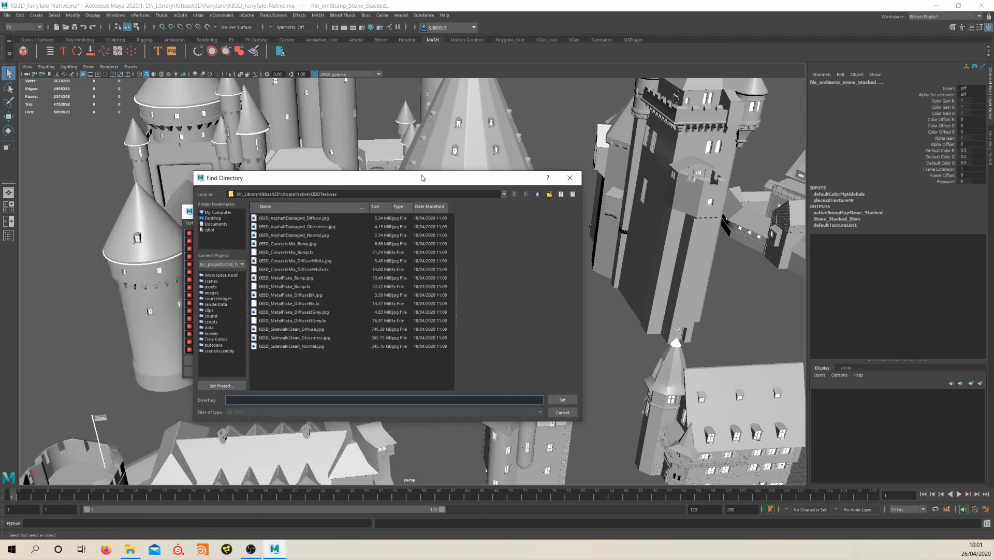
left_click(538, 195)
left_click(538, 195)
left_click(538, 195)
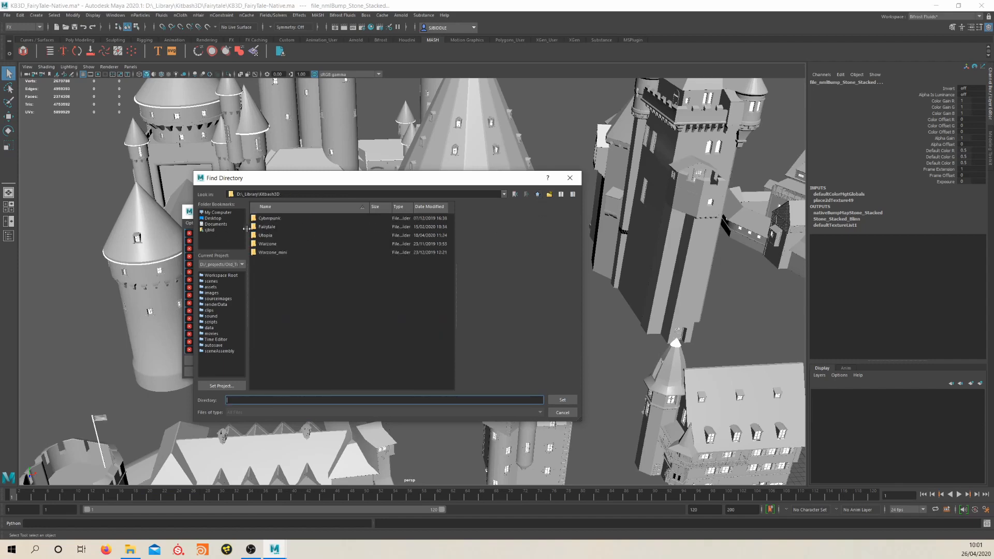
double_click(267, 228)
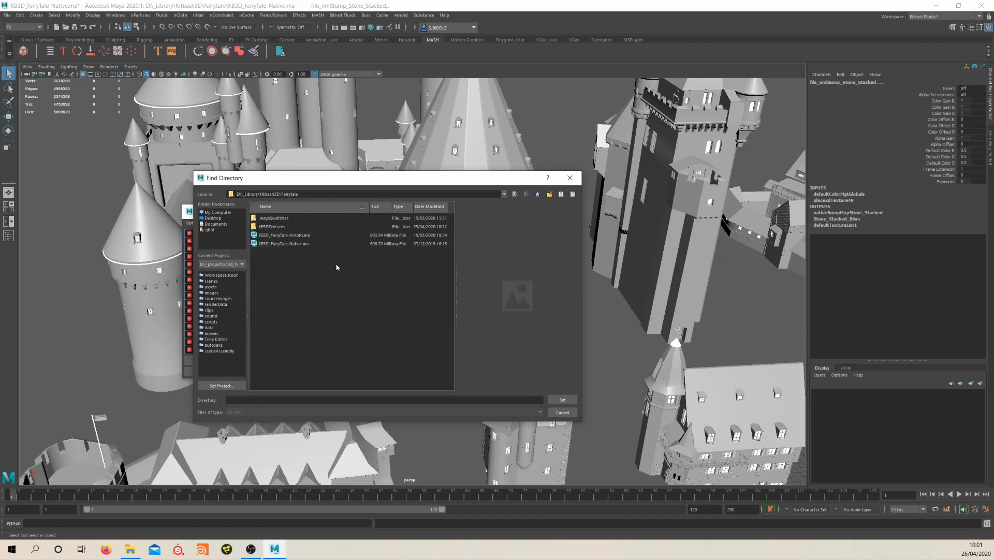
double_click(269, 228)
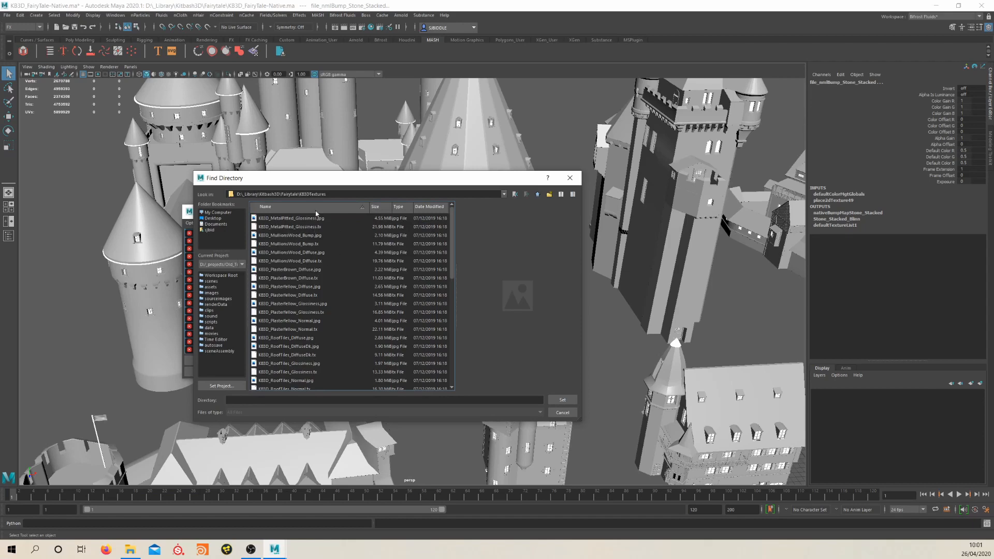
left_click(562, 400)
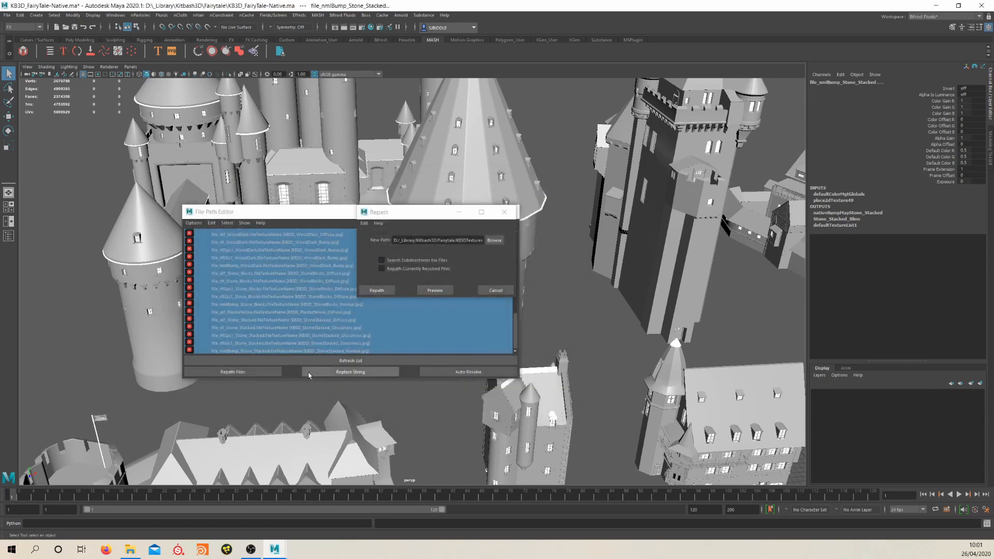
left_click(391, 293)
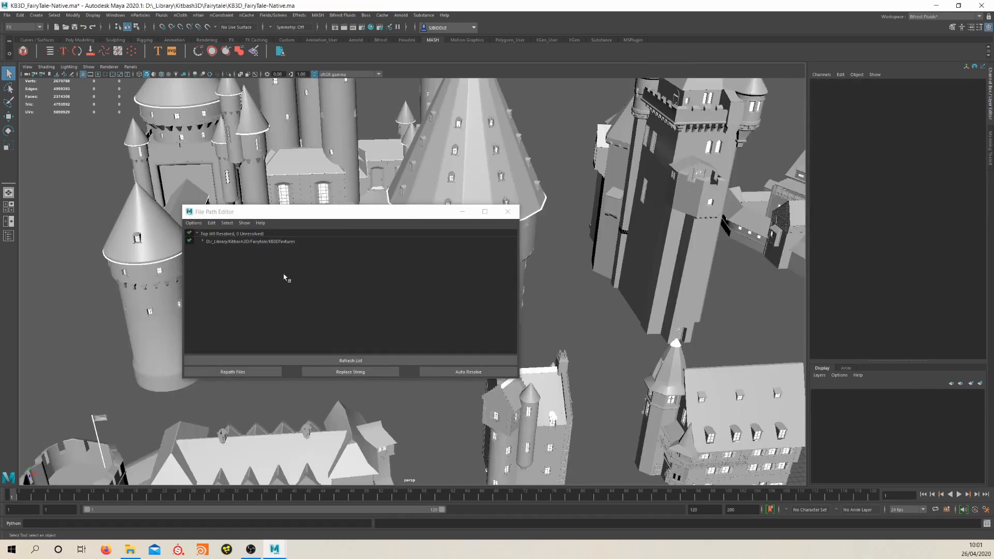
left_click(508, 212)
Reopen the Hypershade and examine the repathed texture nodes feeding Stone_Blocks_Blinn and aiStandardSurface1
right_click_drag(508, 211, 415, 273, "alt")
left_click(371, 26)
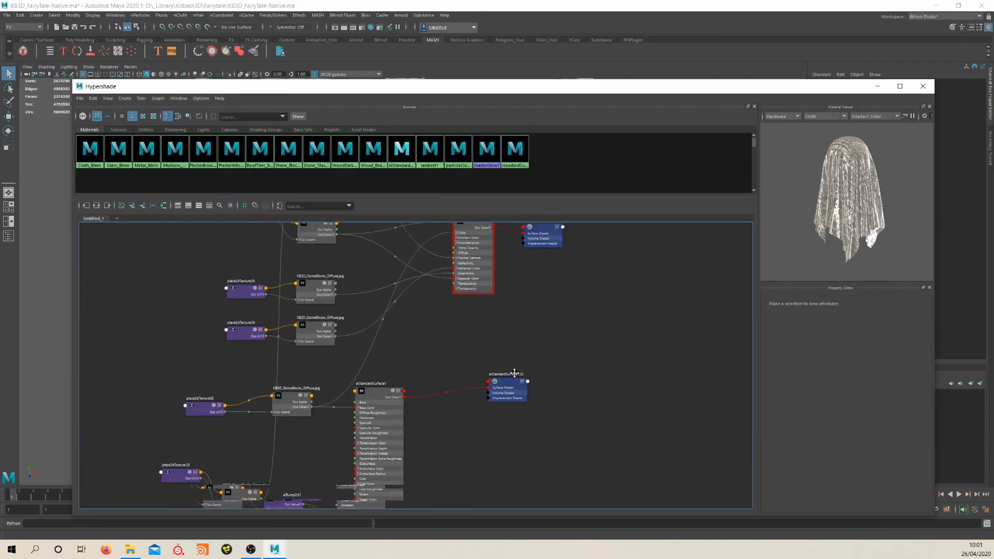
middle_click_drag(515, 374, 578, 399, "alt")
scroll(433, 322, "up", 1)
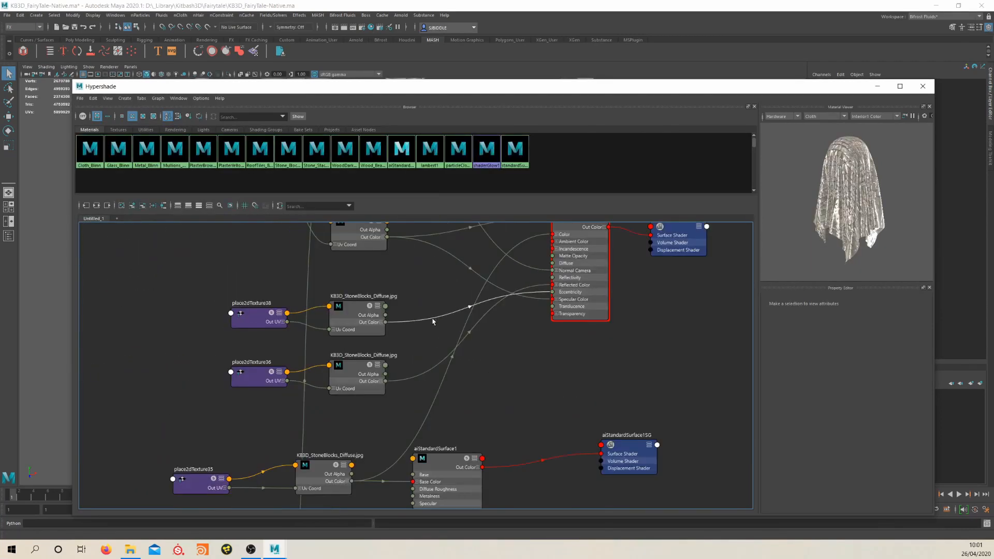
middle_click_drag(406, 288, 420, 304, "alt")
middle_click_drag(416, 358, 433, 340, "alt")
scroll(433, 325, "down", 2)
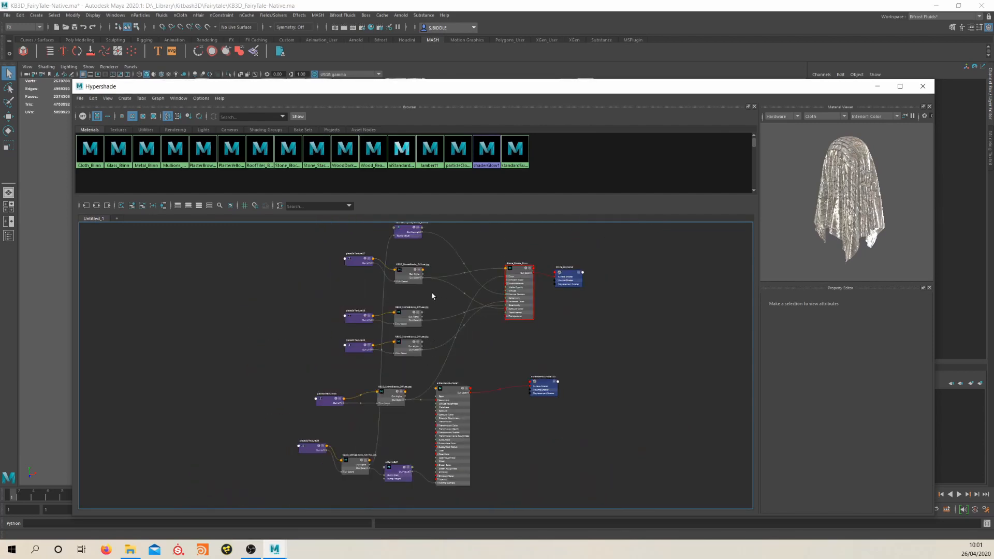
Rearrange the graph, moving Stone_Blocks_Blinn nearer its texture nodes and aiStandardSurface1 farther from its own
scroll(422, 294, "up", 2)
middle_click_drag(422, 294, 410, 341, "alt")
middle_click_drag(529, 481, 521, 336, "alt")
left_click_drag(451, 309, 496, 337)
middle_click_drag(516, 303, 506, 350, "alt")
scroll(506, 350, "down", 2)
left_click_drag(535, 253, 510, 303)
scroll(476, 364, "up", 2)
Rename the aiStandardSurface1 shader as KB3D_Stone_Blocks_ai
left_click(484, 367)
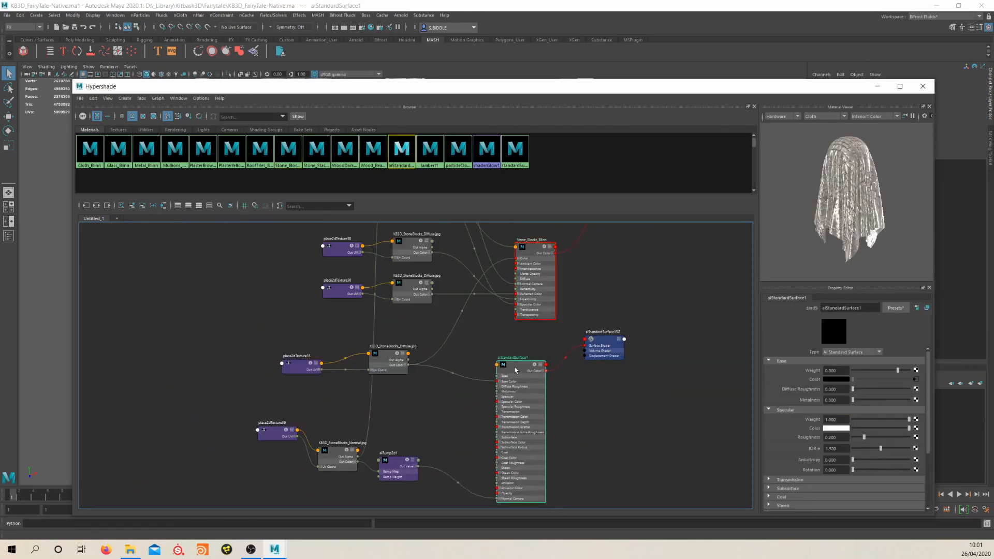
left_click(866, 308)
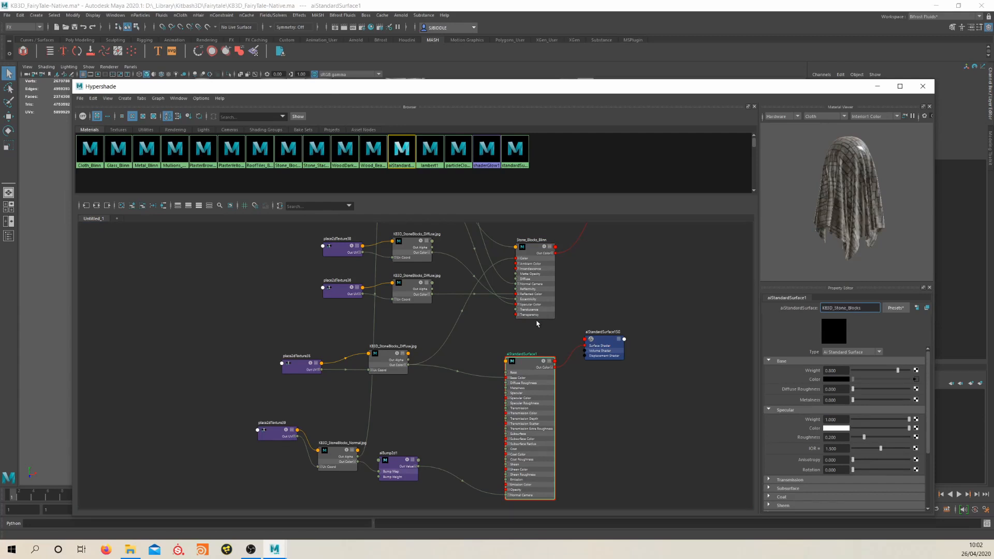
key("Return")
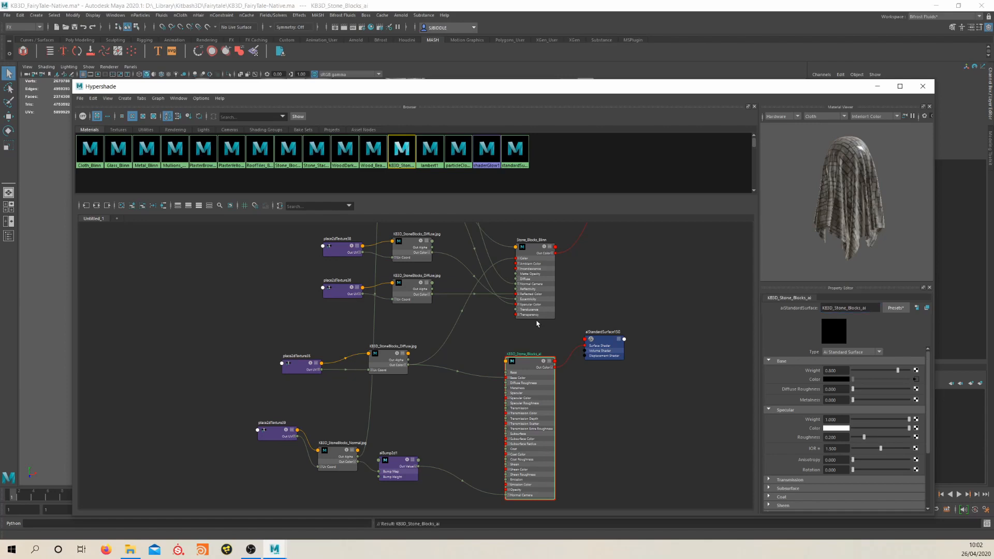
Select the objects that use Stone_Blocks_Blinn and assign KB3D_Stone_Blocks_ai to them, moving the Hypershade aside to check the viewport
middle_click_drag(551, 270, 567, 312, "alt")
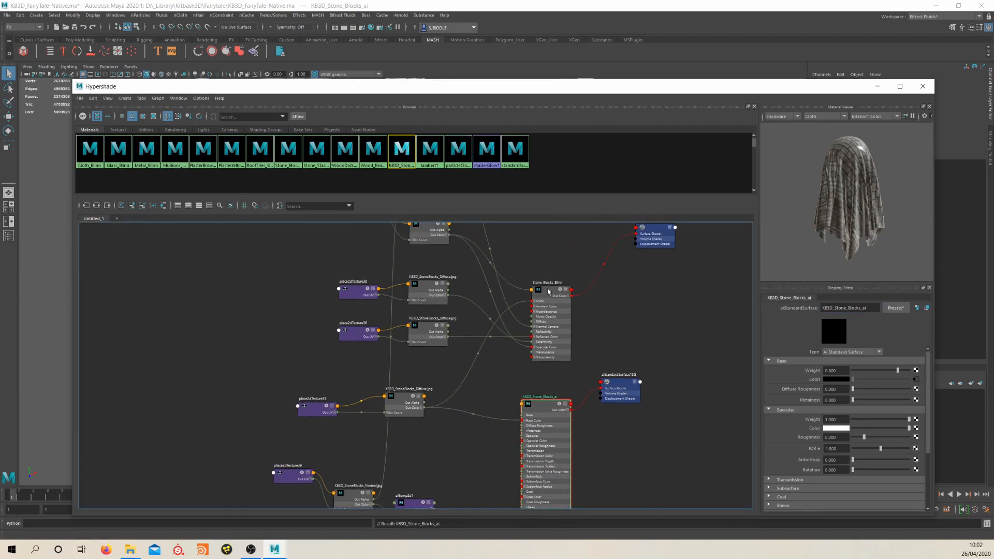
left_click(548, 291)
right_click_drag(549, 291, 609, 293)
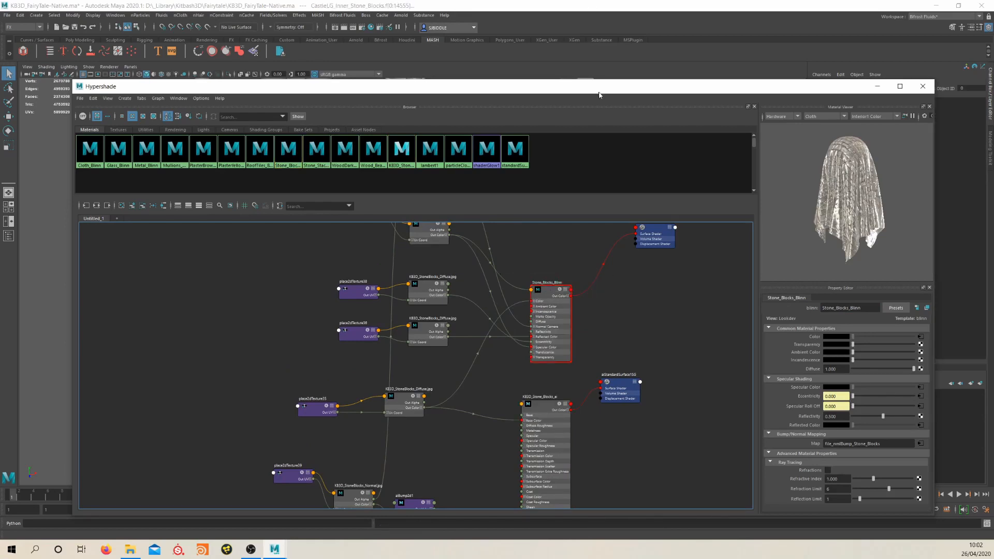
mouse_move(599, 95)
left_mouse_down()
mouse_move(642, 500)
mouse_move(620, 404)
mouse_move(485, 67)
mouse_move(578, 68)
mouse_move(593, 106)
left_mouse_up()
right_click_drag(535, 421, 531, 395)
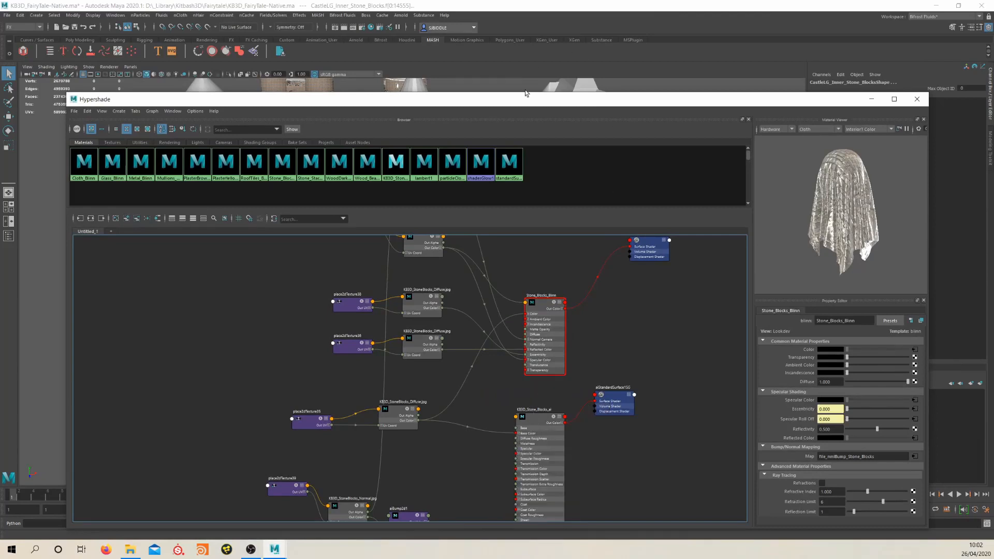
left_click_drag(529, 106, 504, 130)
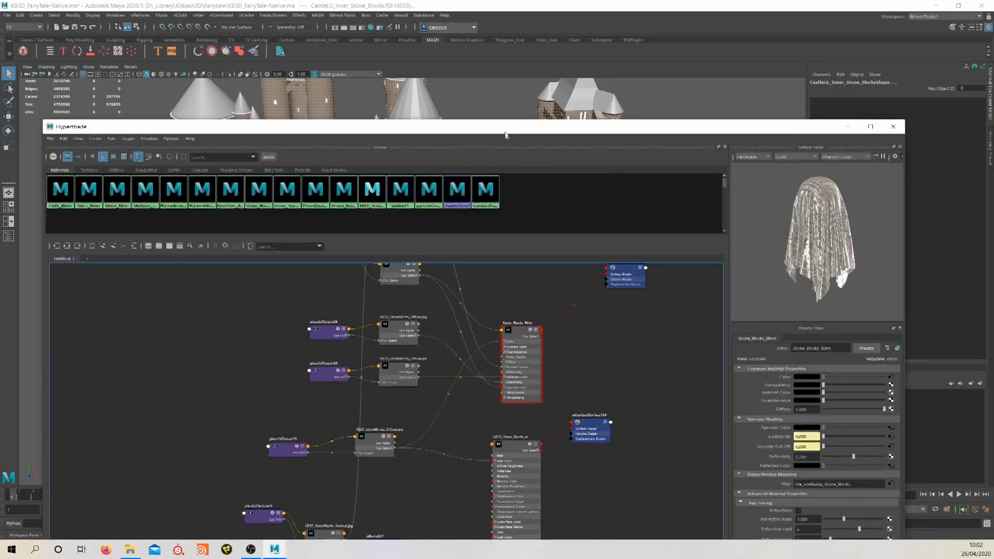
Delete the unused shading nodes and check the castle models in the viewport behind the Hypershade
left_click(63, 135)
left_click(88, 155)
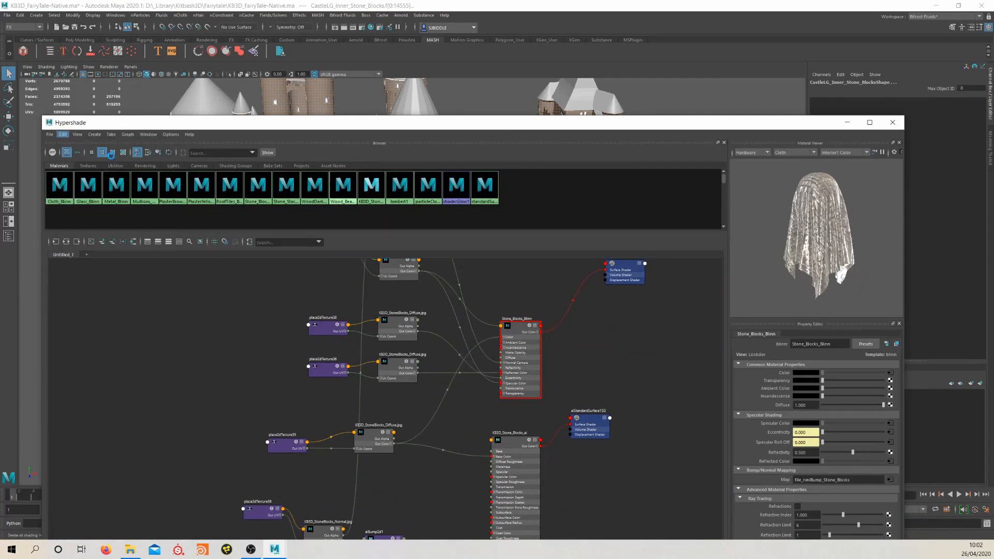
left_click(481, 362)
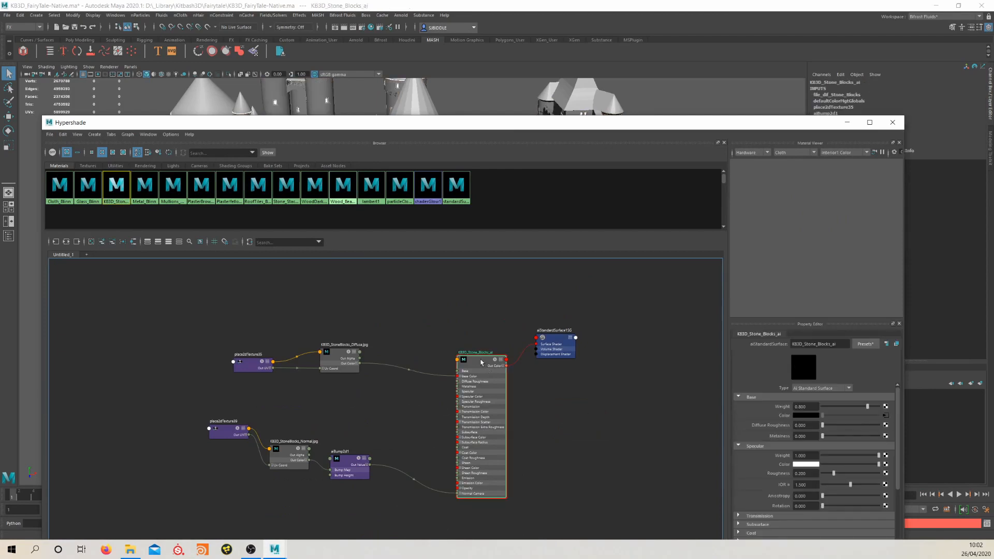
left_click_drag(501, 123, 517, 225)
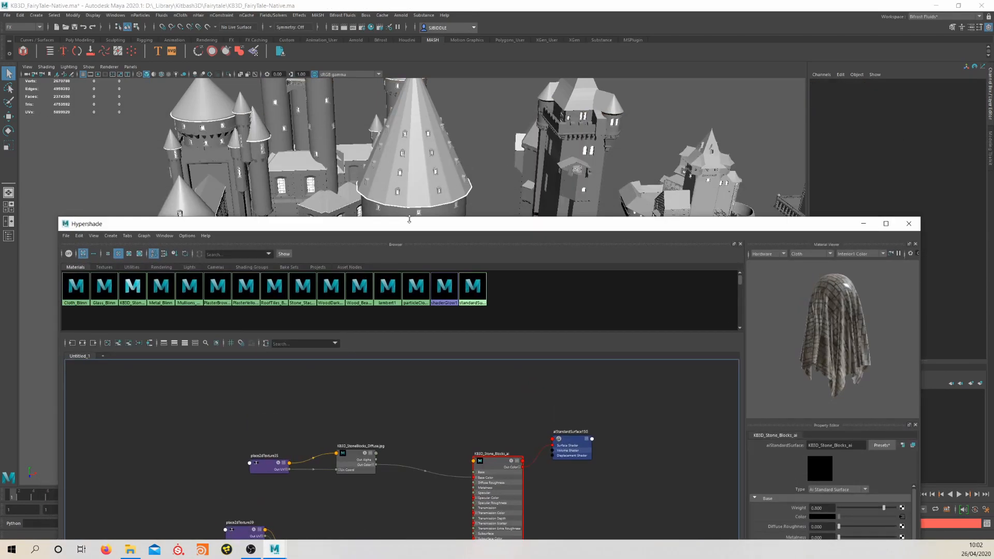
left_click_drag(409, 220, 422, 110)
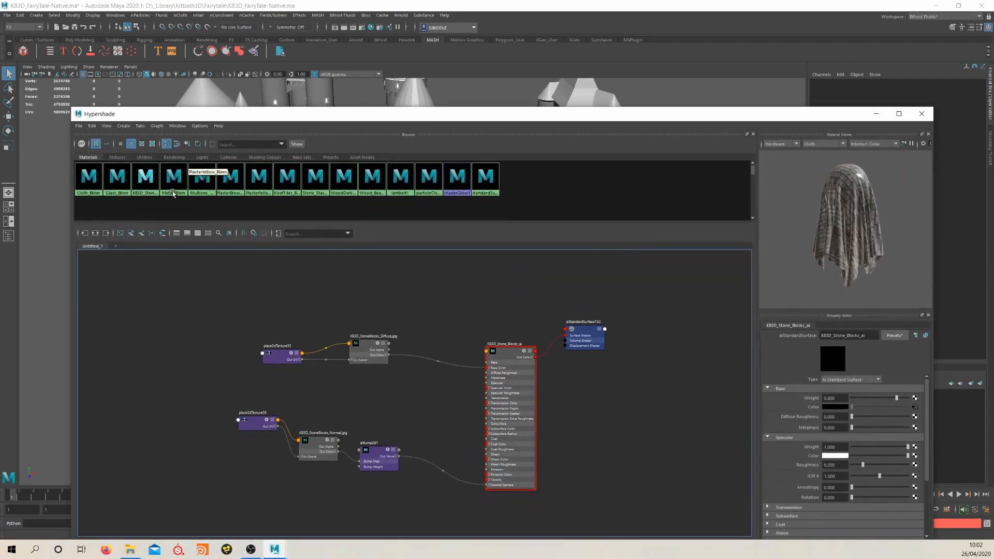
Graph the Cloth_Blinn material's network and select its KB3D_TarpFabricDamaged_normal.jpg file node
left_click(83, 184)
right_click_drag(85, 194, 82, 202)
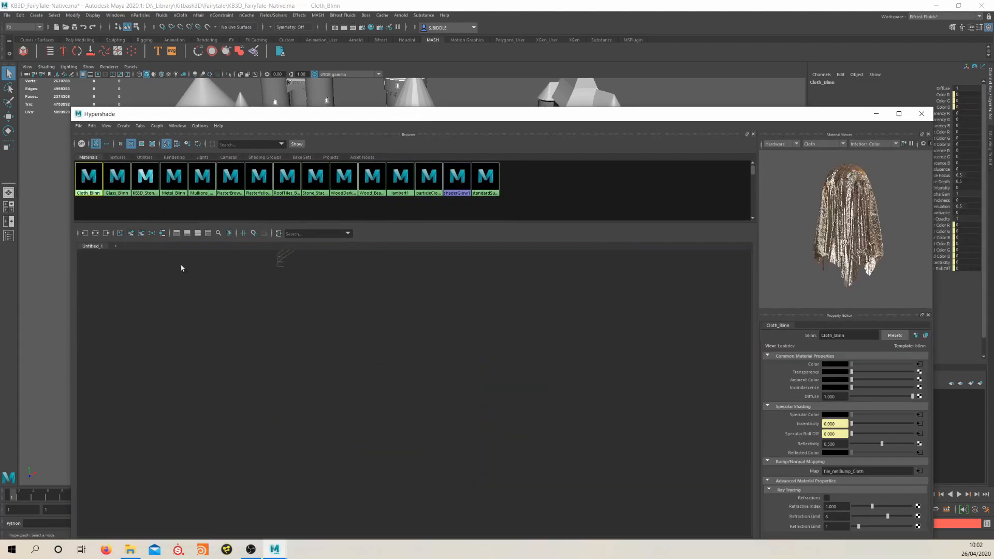
right_click_drag(338, 329, 382, 326, "alt")
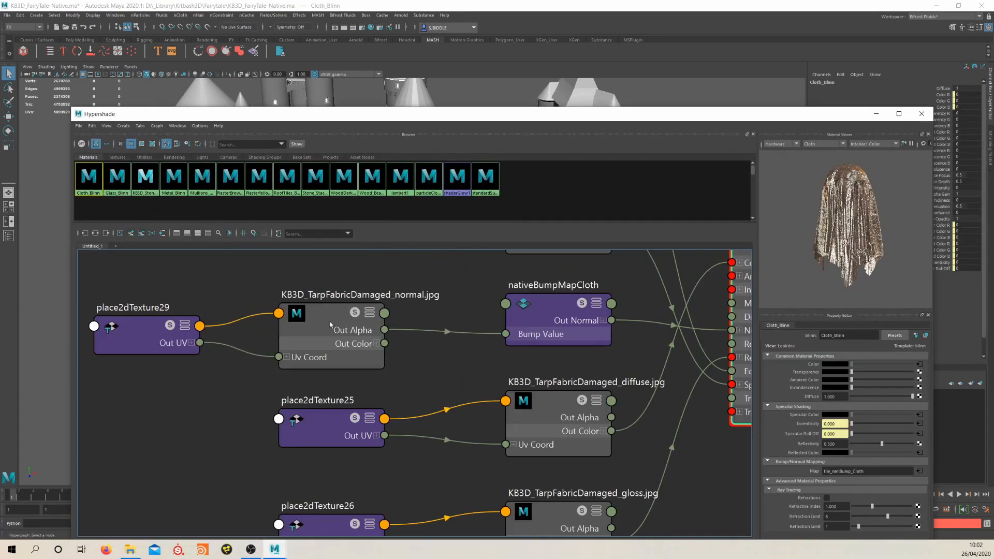
left_click_drag(326, 320, 374, 331)
middle_click_drag(457, 359, 411, 316, "alt")
right_click_drag(410, 316, 387, 305, "alt")
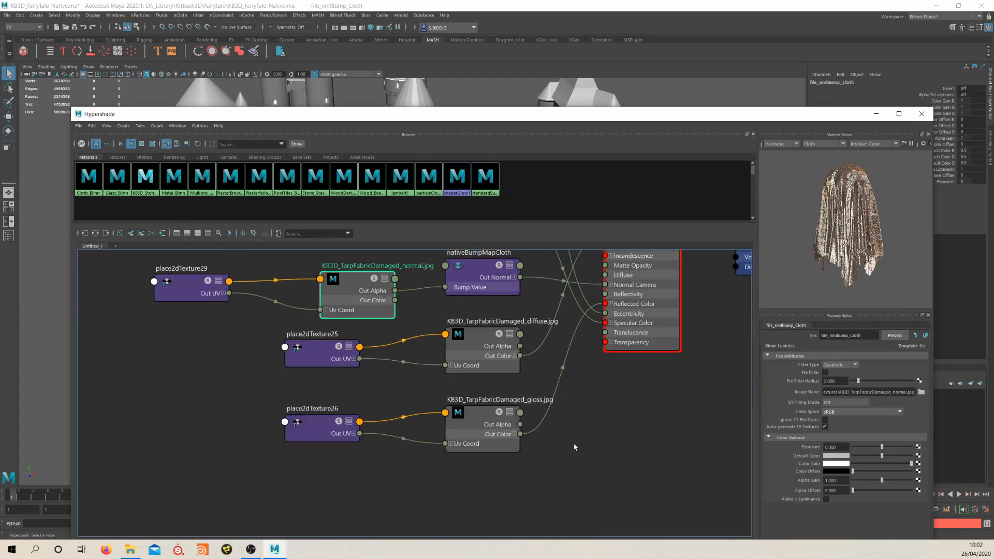
Create an aiNormalMap node in the empty graph area below the KB3D_TarpFabricDamaged_gloss.jpg texture node
left_click(589, 449)
key("Tab")
type("ain")
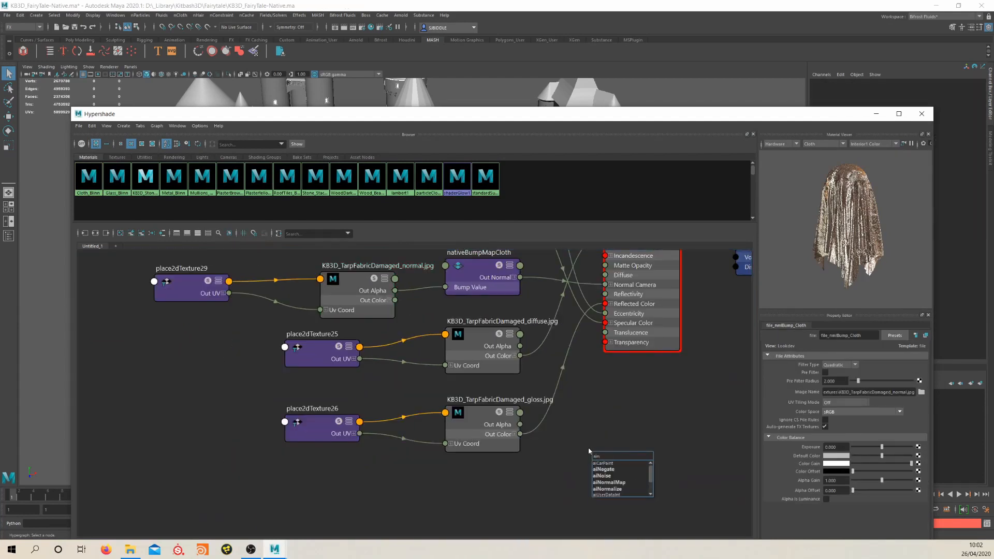
type("orml")
key("BackSpace")
key("Down")
key("Return")
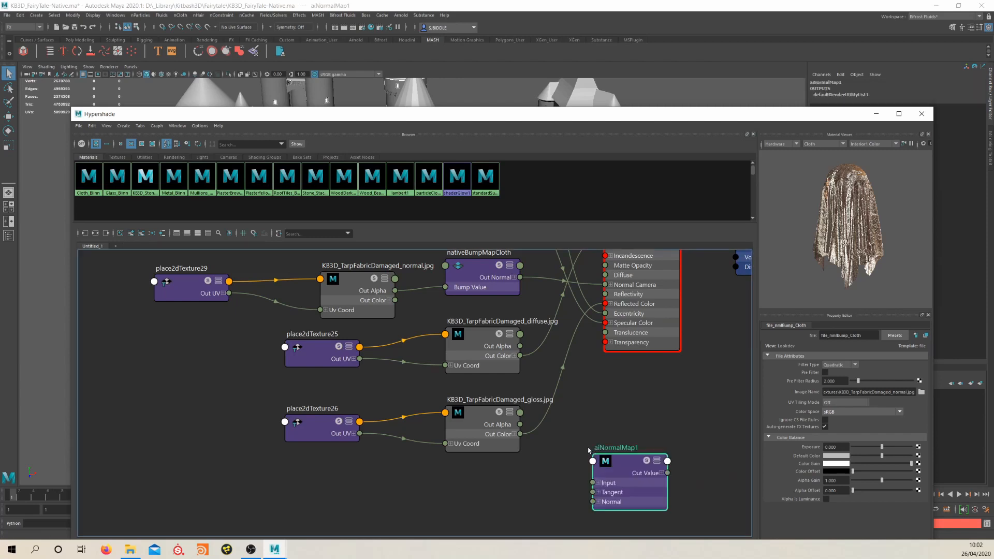
Connect the KB3D_TarpFabricDamaged_normal.jpg node's Out Color to aiNormalMap1's Input and move aiNormalMap1 closer beneath the gloss texture node
left_click_drag(593, 483, 396, 301)
middle_click_drag(616, 432, 574, 398, "alt")
left_click_drag(558, 439, 487, 453)
middle_click_drag(578, 367, 538, 369, "alt")
left_click(595, 445)
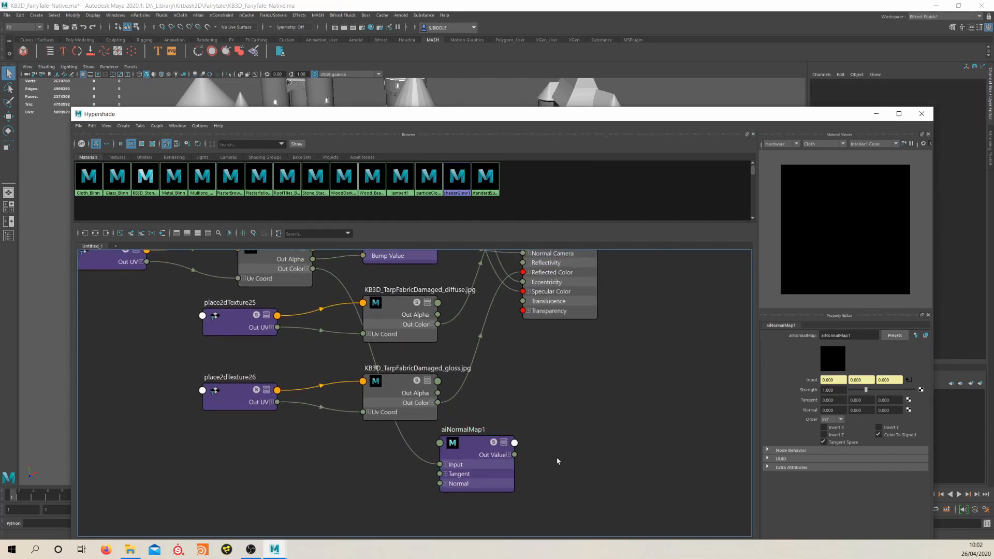
Move Cloth_Blinn and its shading group away from the tarp textures and create an aiStandardSurface shader below them
key("a")
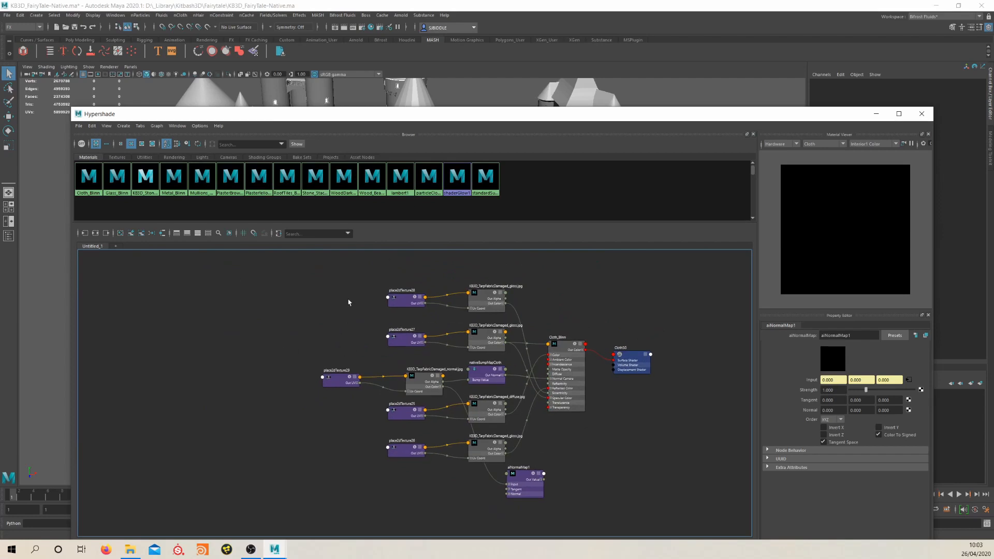
middle_click_drag(482, 319, 422, 333, "alt")
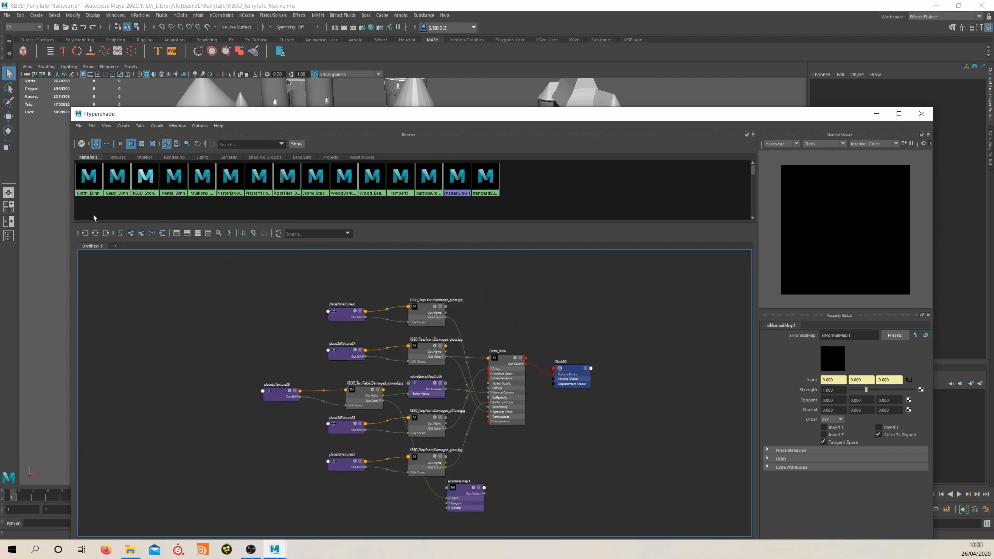
middle_click_drag(487, 343, 426, 330, "alt")
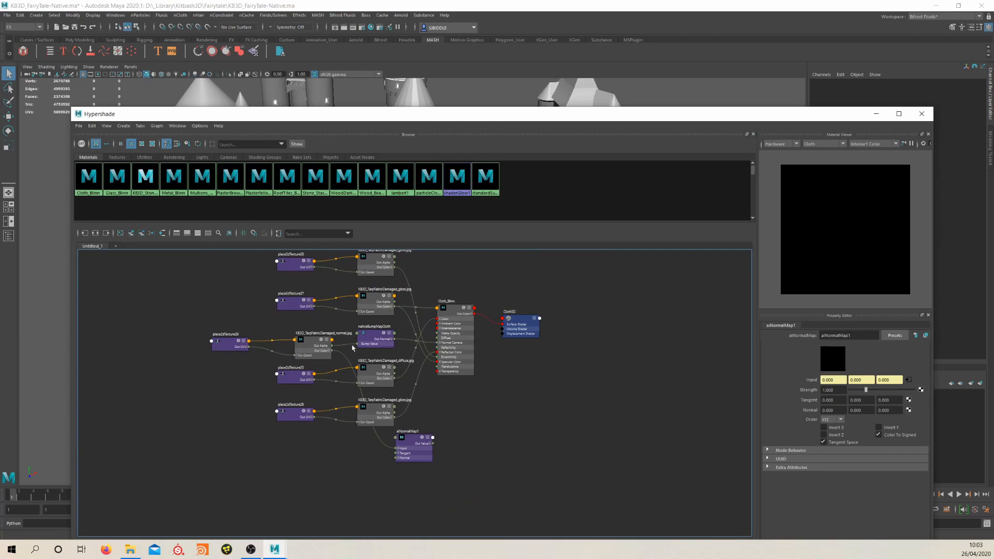
middle_click_drag(273, 312, 265, 329, "alt")
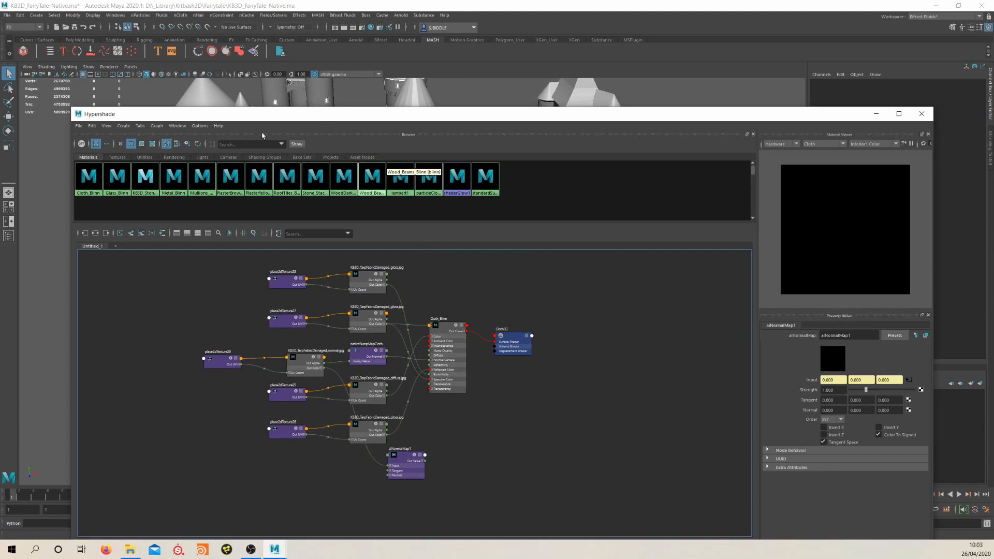
left_click_drag(446, 122, 482, 96)
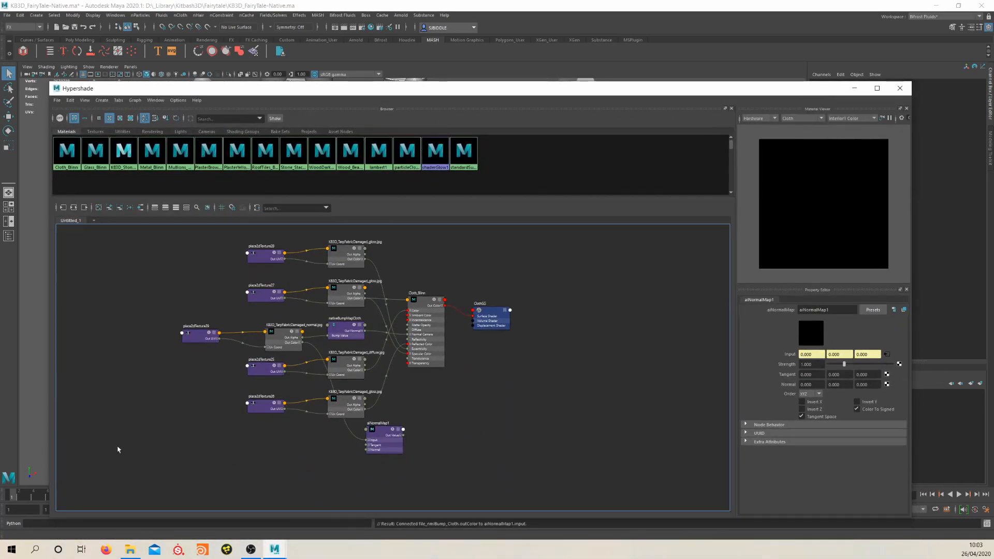
middle_click_drag(461, 389, 460, 379, "alt")
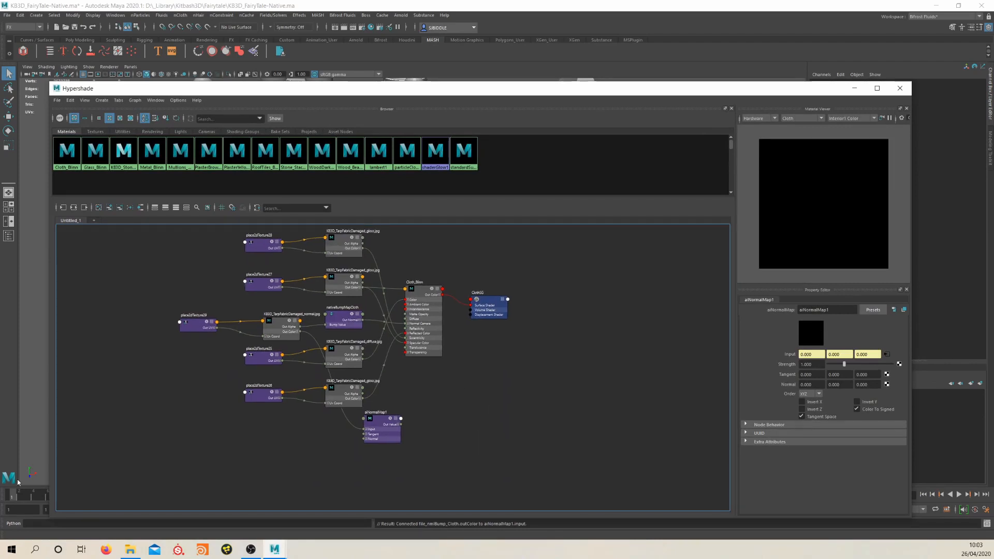
left_click_drag(394, 271, 569, 322)
key("Tab")
key("Delete")
key("Tab")
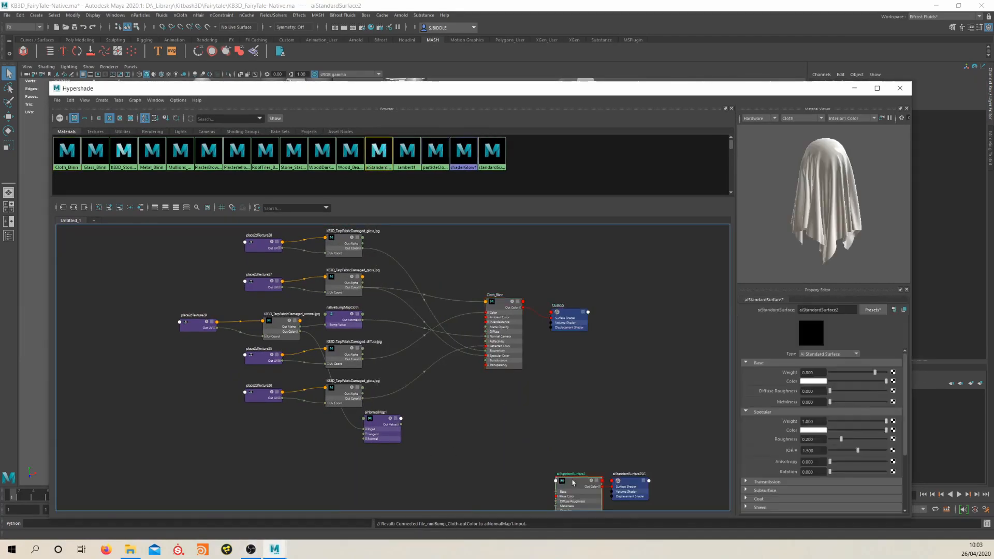
Connect the tarp fabric diffuse and gloss textures to aiStandardSurface2 and rename the shader with the KB3D_Cloth prefix
middle_click_drag(570, 482, 570, 301, "alt")
left_click_drag(570, 301, 509, 319)
left_click_drag(397, 252, 466, 455)
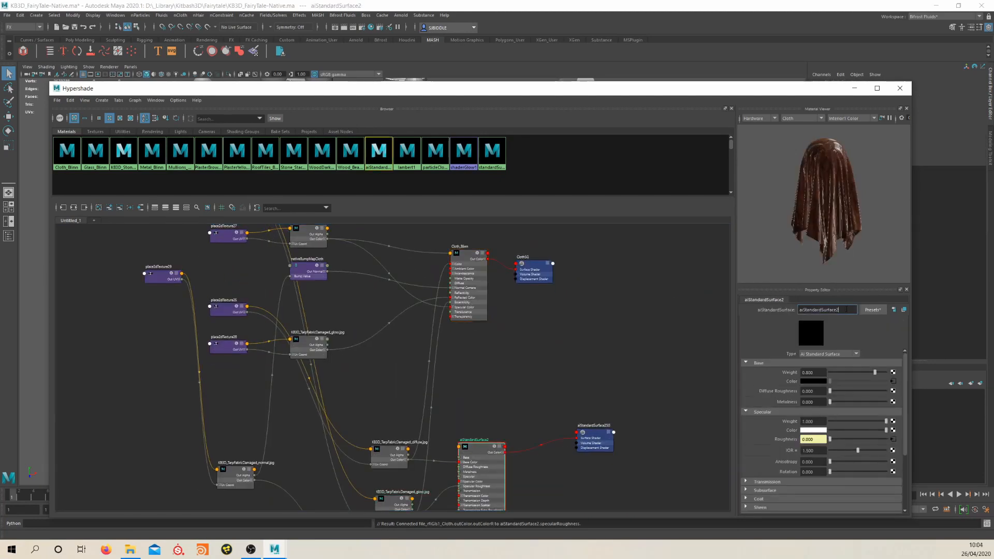
key("Return")
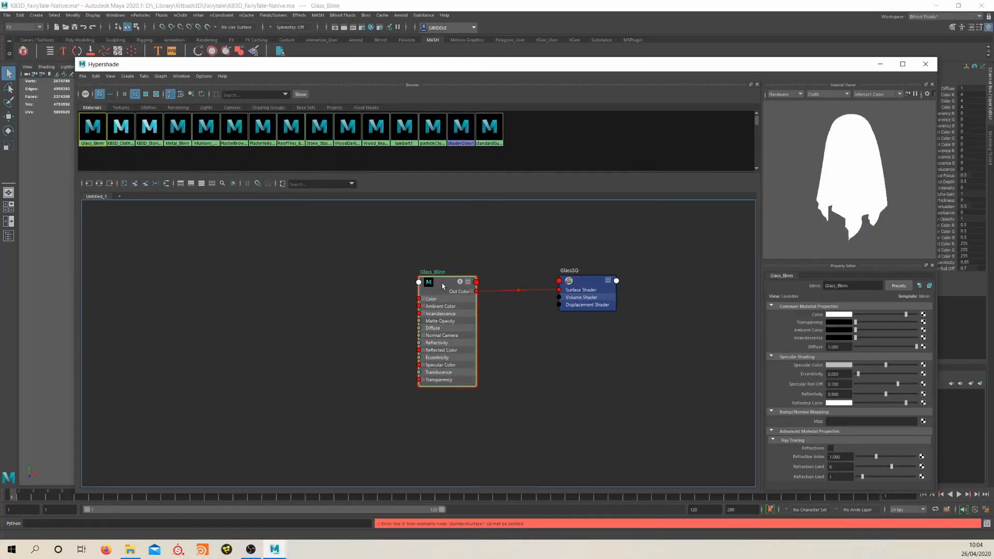
Create an aiStandardSurface shader beneath Glass_Blinn and apply a glass preset to it
key("Tab")
type("aist")
left_click(593, 431)
left_click(899, 286)
left_click(968, 420)
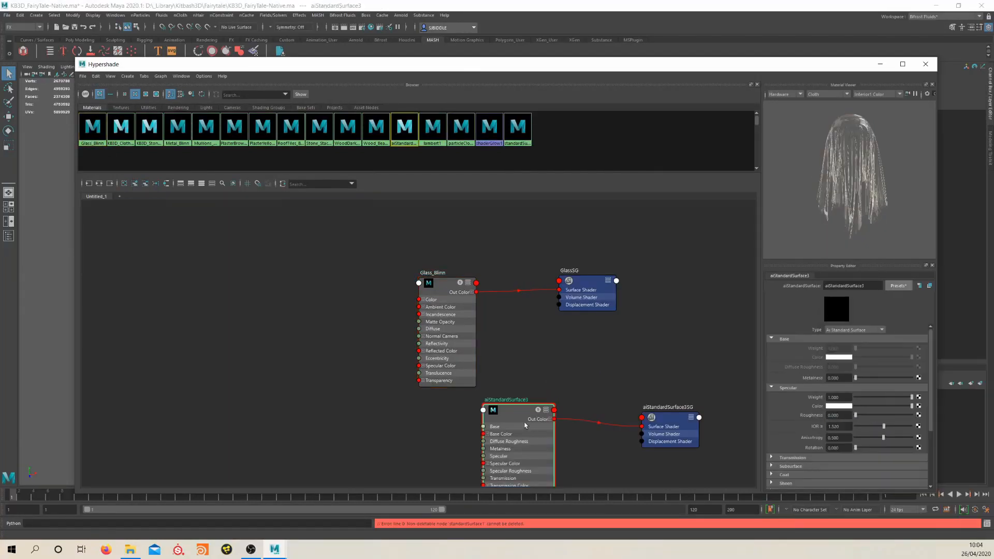
Reposition the glass shaders, rename the Arnold one KB3D_Glass_ai and delete Glass_Blinn
left_click_drag(517, 409, 449, 412)
left_click_drag(439, 284, 521, 275)
right_click_drag(521, 275, 580, 275)
middle_click_drag(443, 418, 447, 383, "alt")
left_click(446, 383)
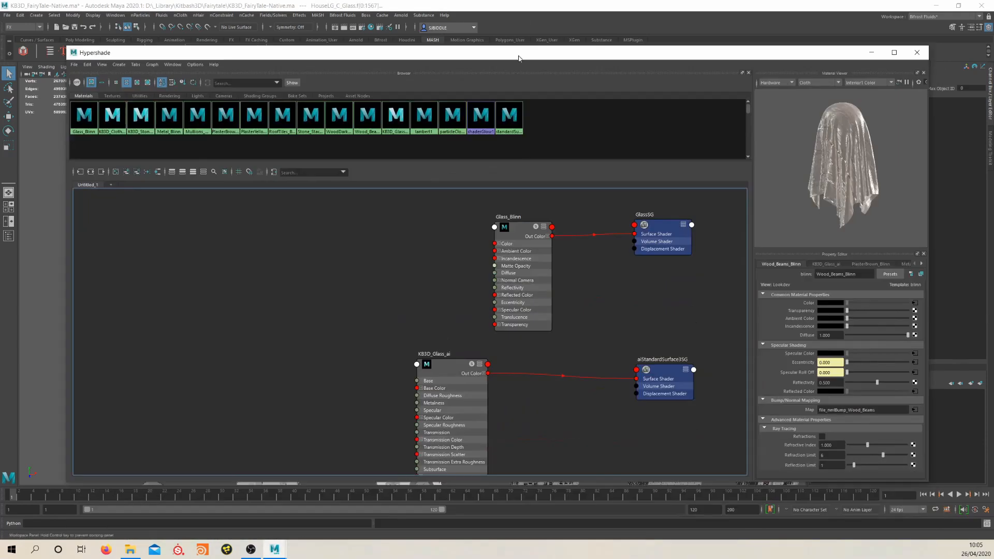
key("Delete")
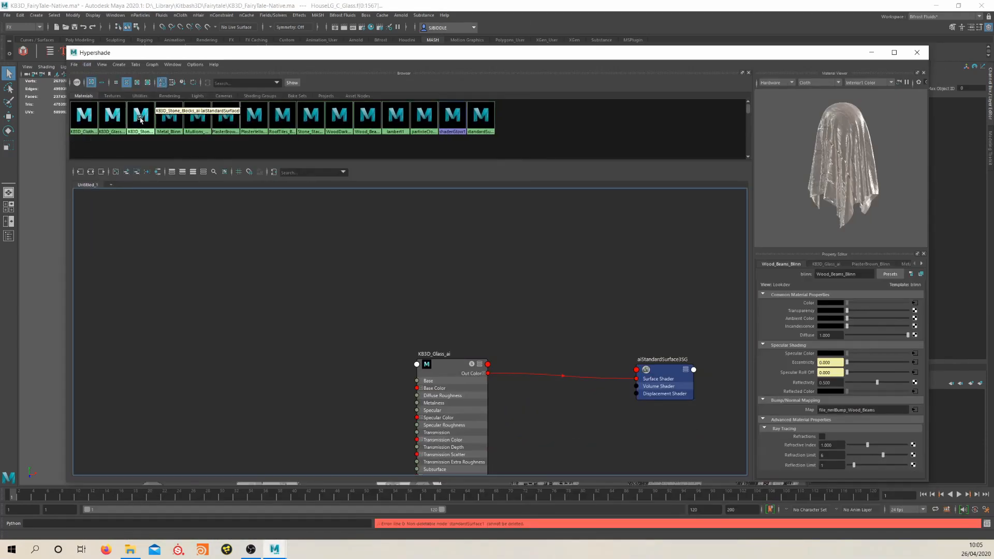
Create an aiStandardSurface shader beneath the Metal_Blinn network and name it KB3D_Metal_Blinn
left_click_drag(533, 267, 597, 261)
left_click(546, 404)
scroll(546, 403, "down", 3)
key("Tab")
type("aist")
key("Return")
left_click_drag(857, 274, 695, 283)
type("KB3D_Metal_Blinn")
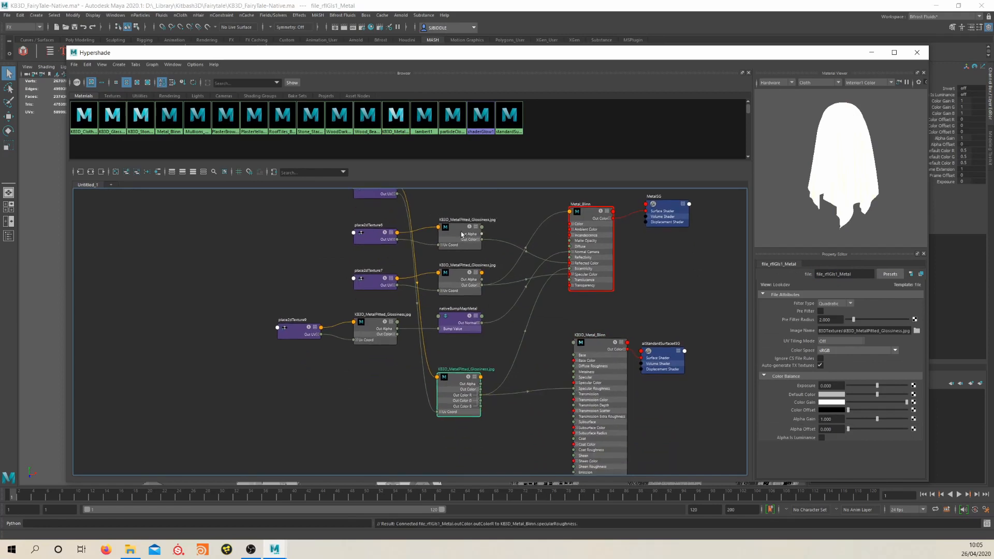
Reposition the metal texture nodes and connect KB3D_MetalPitted_Glossiness.jpg's Out Color to KB3D_Metal_Blinn's Base Color
left_click_drag(520, 425, 490, 415)
left_click_drag(533, 410, 497, 456)
left_click_drag(427, 402, 384, 447)
left_click_drag(450, 329, 469, 357)
middle_click_drag(472, 325, 456, 371, "alt")
left_click(572, 344)
left_click_drag(453, 402, 449, 419)
left_click_drag(472, 432, 551, 358)
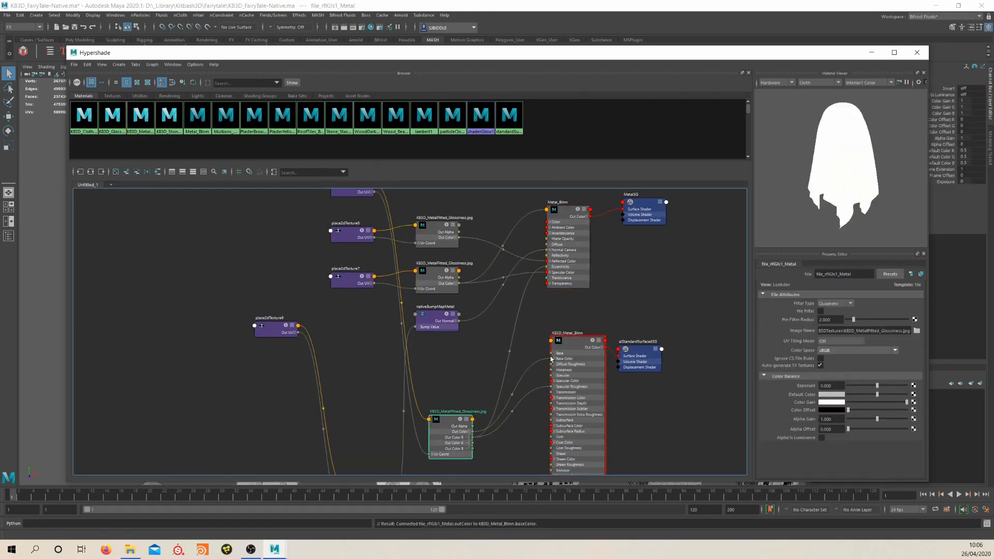
Assign KB3D_Metal_Blinn to the objects that use Metal_Blinn and remove the old shader
left_click(573, 342)
right_click_drag(568, 210, 624, 211)
right_click_drag(573, 343, 570, 324)
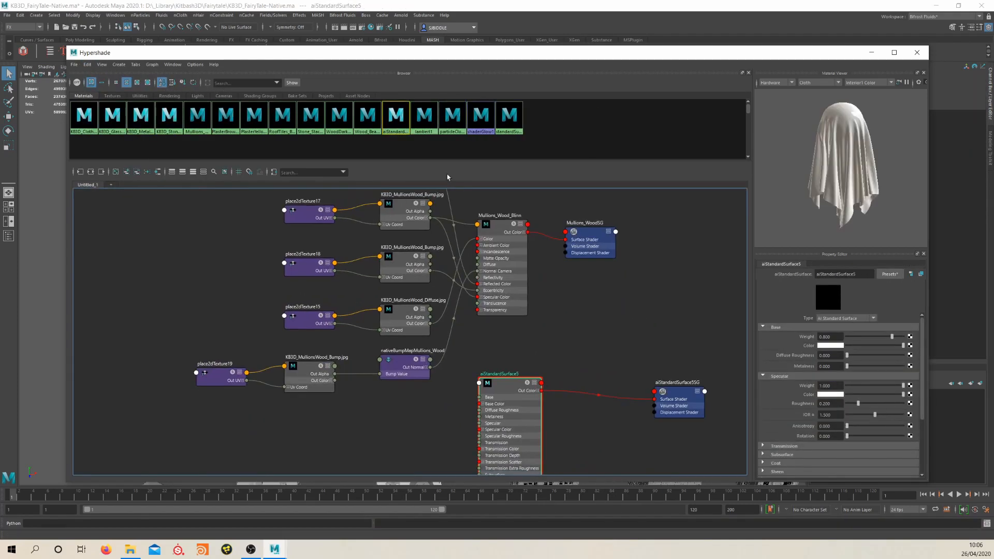
Make room in the Mullions_Wood network and create an aiBump2d node below KB3D_MullionsWood_Bump.jpg
left_click_drag(500, 224, 671, 223)
middle_click_drag(414, 435, 456, 396, "alt")
key("Tab")
type("bump")
key("Return")
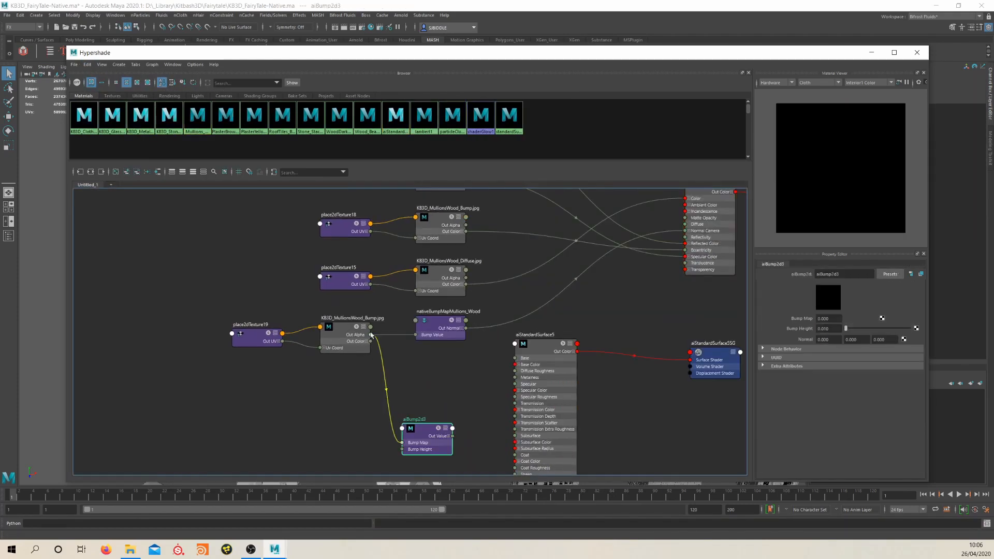
Connect KB3D_MullionsWood_Bump.jpg through the aiBump2d node to aiStandardSurface5, and KB3D_MullionsWood_Diffuse.jpg to its Base Color
left_click(372, 343)
left_click_drag(376, 348, 408, 444)
left_click_drag(459, 321, 521, 441)
middle_click_drag(437, 299, 441, 275, "alt")
left_click_drag(432, 296, 481, 376)
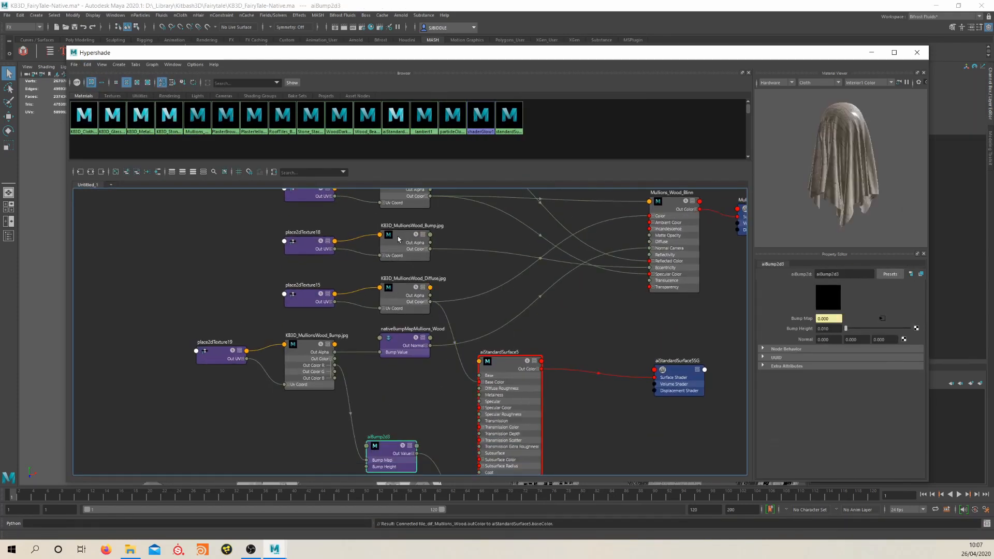
Replace Mullions_Wood_Blinn with aiStandardSurface5 and rename the new shader KB3D_Mullions_Wood_ai
left_click(484, 360)
middle_click_drag(584, 326, 604, 313, "alt")
right_click(518, 332)
left_click(534, 362)
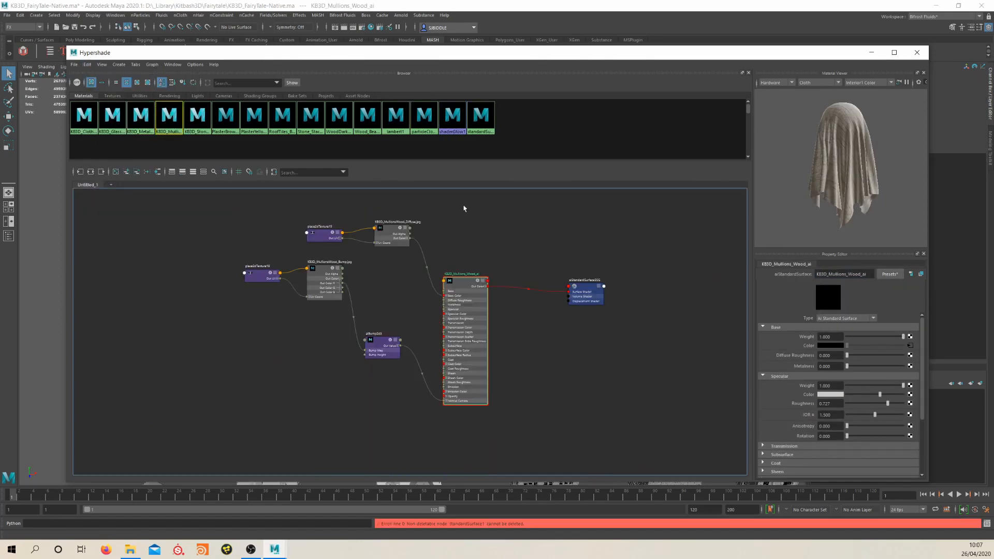
Connect the PlasterBrown network's diffuse and glossiness textures to aiStandardSurface6 and rename the shader KB3D_PlasterBrown_ai
right_click(445, 308)
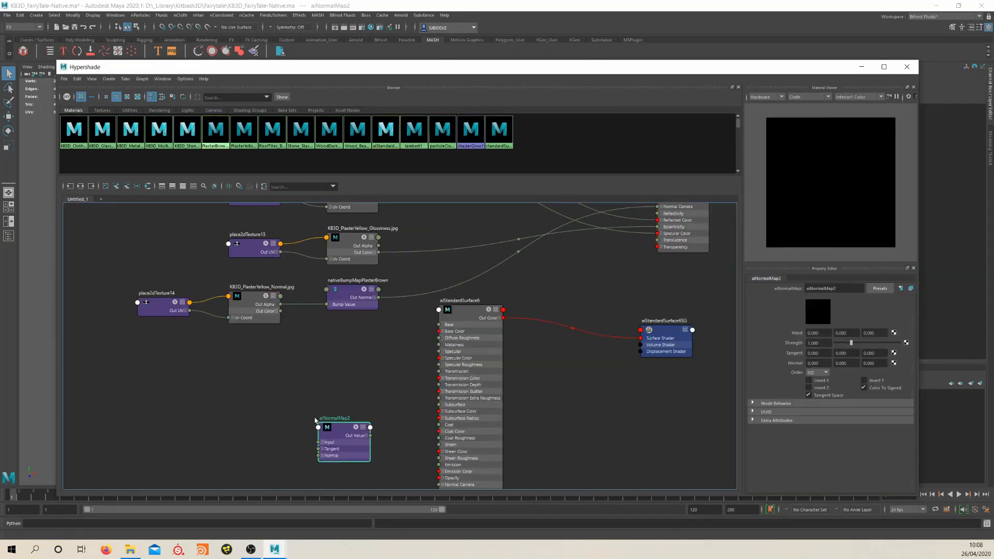
left_click_drag(360, 354, 417, 403)
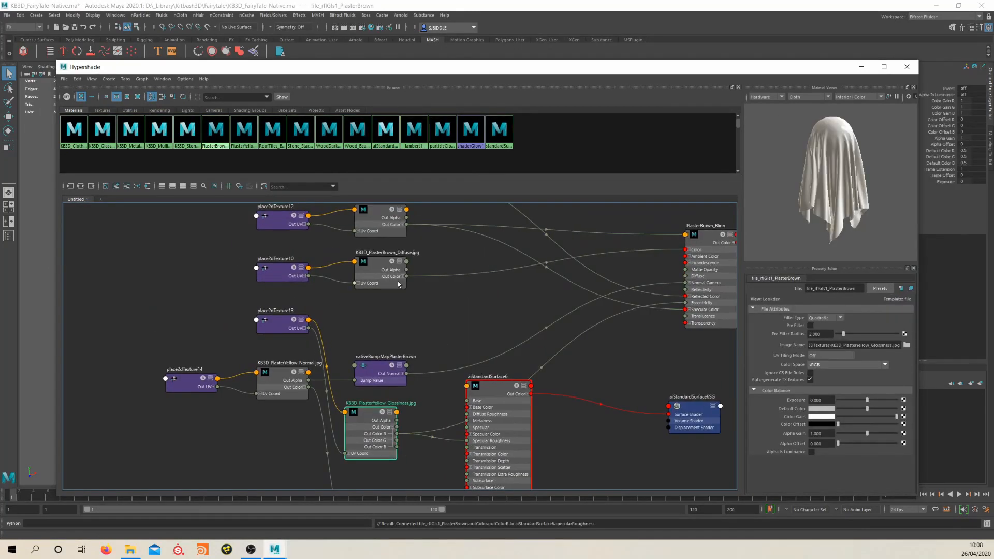
type("KB3D_PlasterBrown")
key("Return")
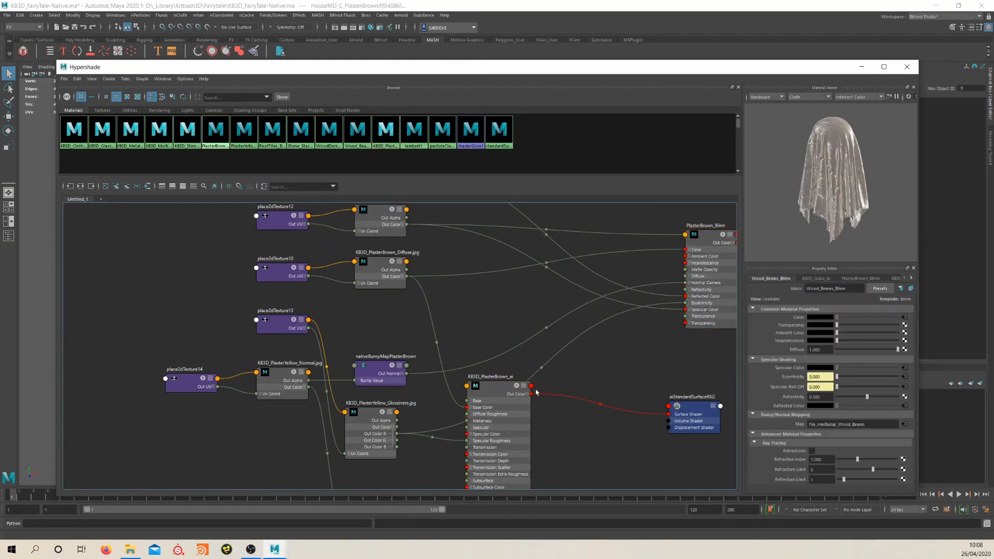
Create an aiStandardSurface shader for the yellow plaster and connect KB3D_PlasterYellow_Glossiness.jpg to its specular input
key("Tab")
type("aistan")
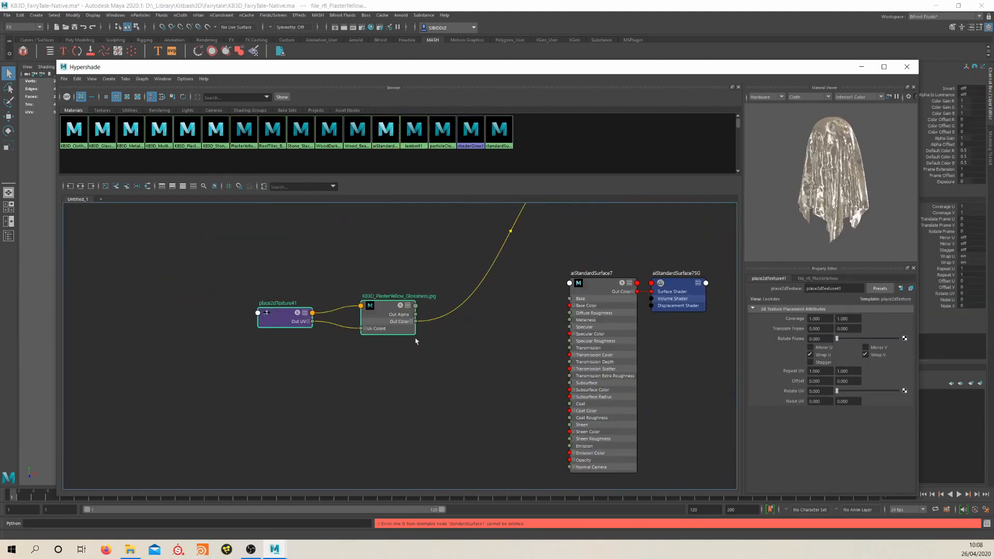
left_click_drag(417, 328, 573, 333)
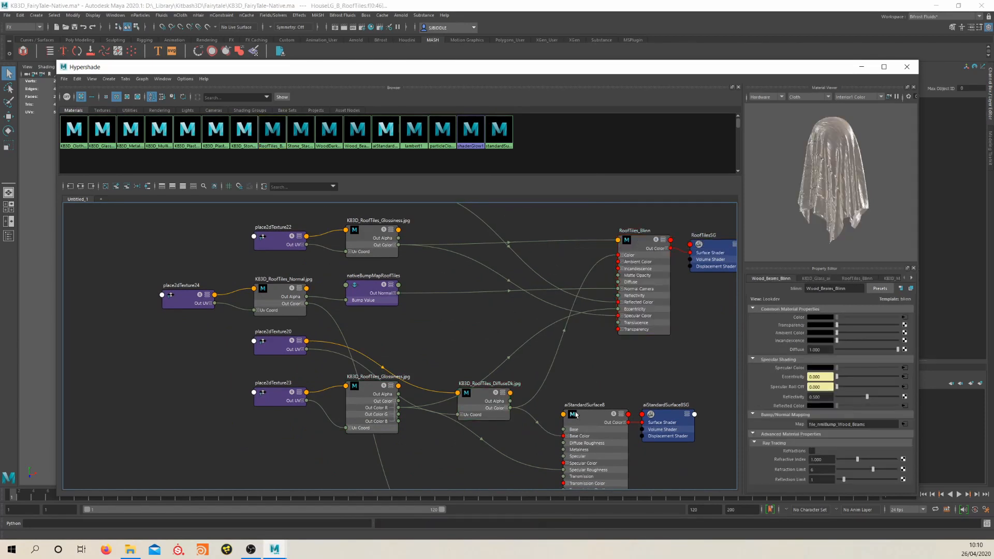
Select the roof tiles shader aiStandardSurface8, and rename the stacked stone shader aiStandardSurface9 to KB3D_Stone_Stacked_ai
left_click(575, 414)
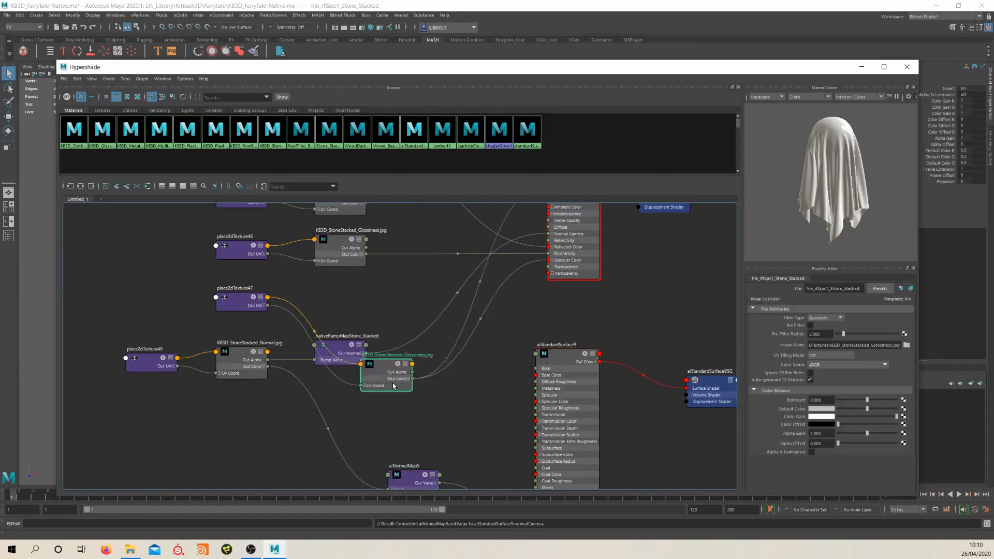
left_click(451, 354)
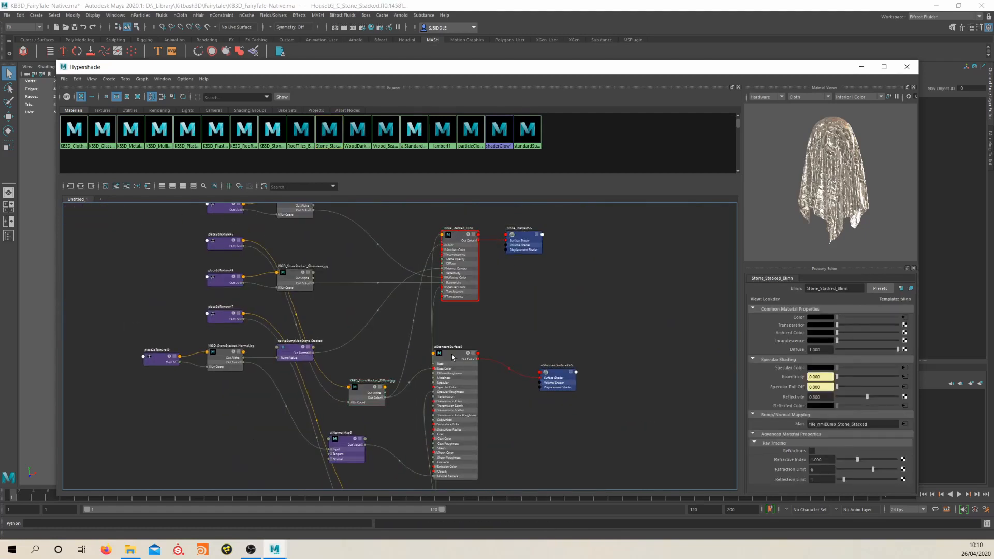
left_click_drag(849, 288, 699, 294)
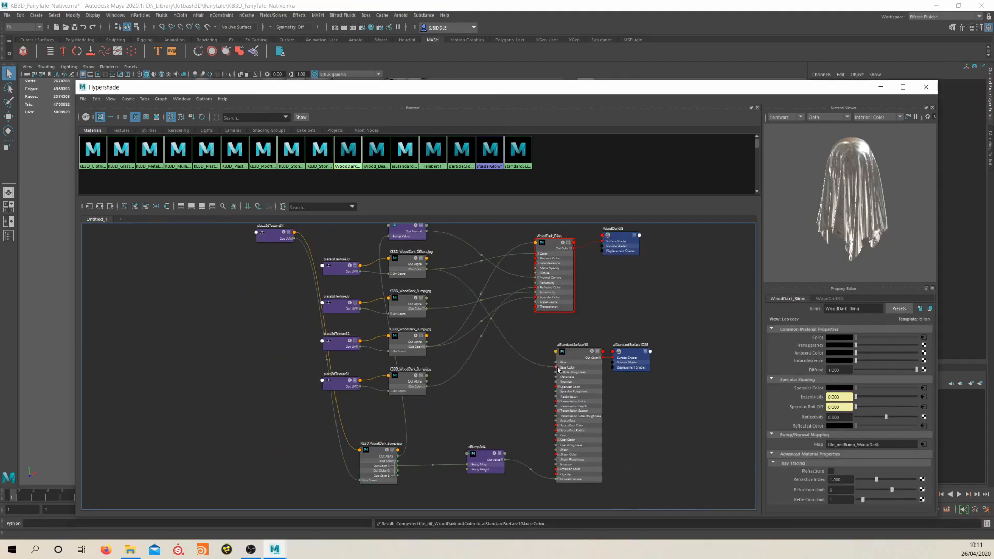
Replace WoodDark_Blinn with aiStandardSurface10 and rename the new shader KB3D_WoodDark_ai
right_click(624, 417)
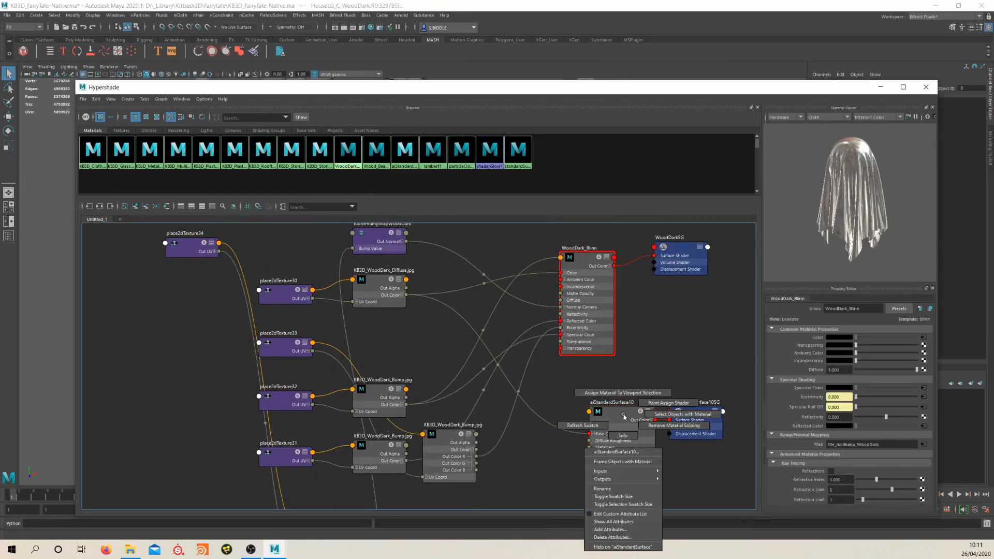
right_click_drag(624, 417, 623, 393)
left_click(621, 412)
left_click(867, 309)
key("BackSpace")
key("BackSpace")
key("BackSpace")
key("BackSpace")
key("BackSpace")
key("BackSpace")
key("BackSpace")
key("BackSpace")
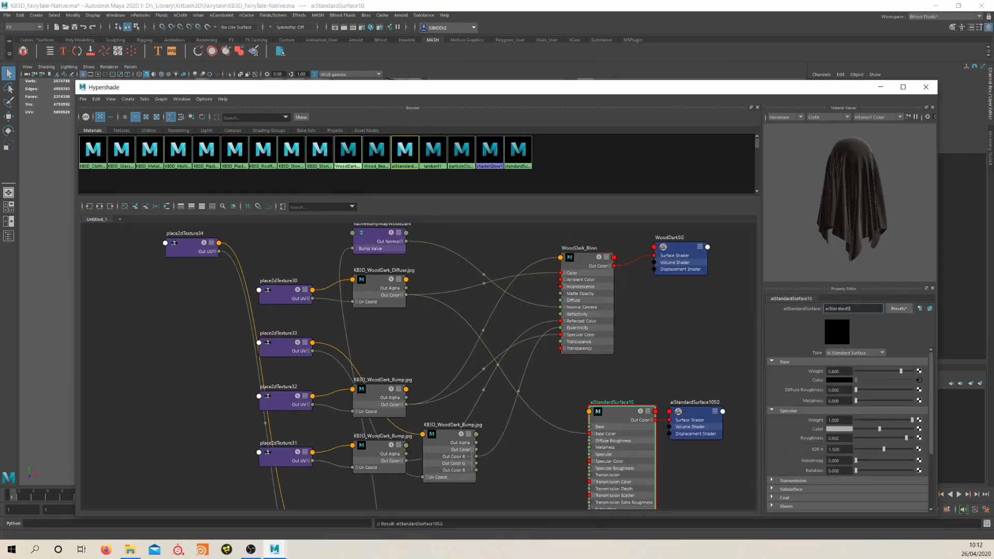
key("Return")
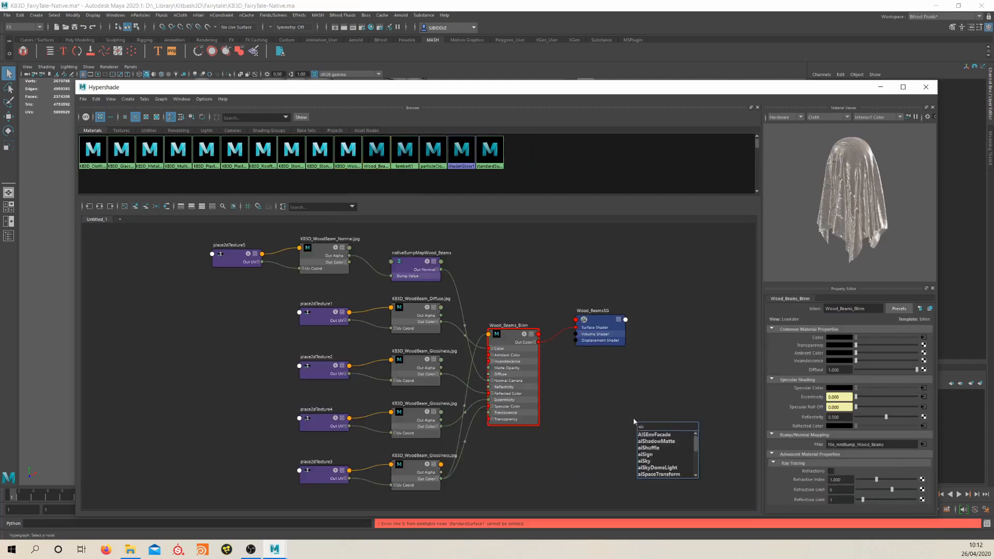
Connect the wood beam textures to a new aiStandardSurface shader and name it KB3D_WoodBeams_ai in place of Wood_Beams_Blinn
left_click_drag(441, 322, 625, 448)
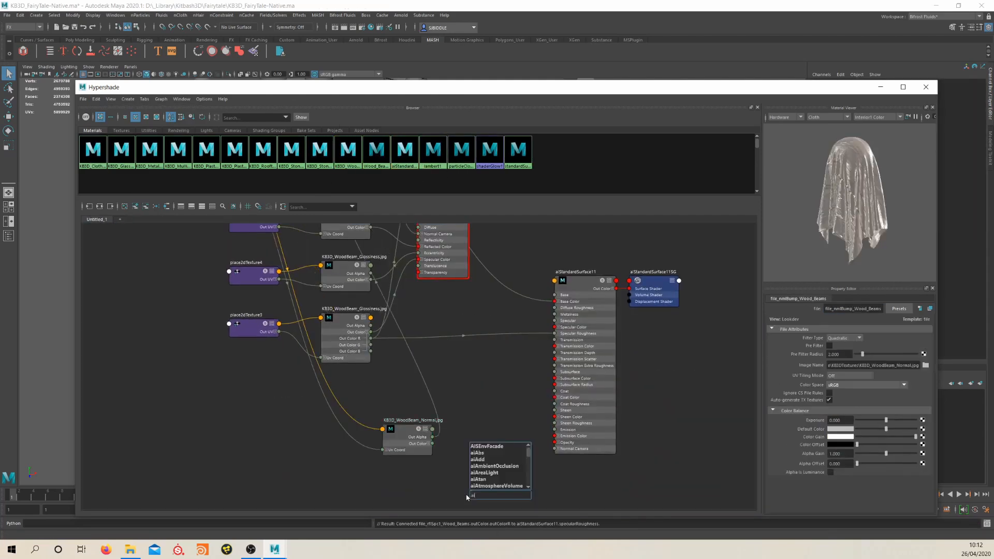
key("Return")
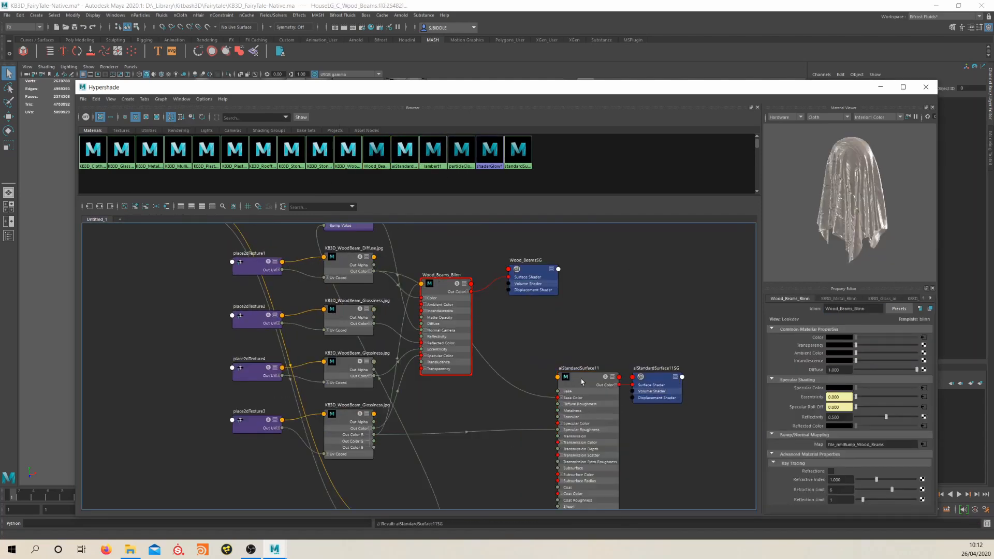
left_click(580, 378)
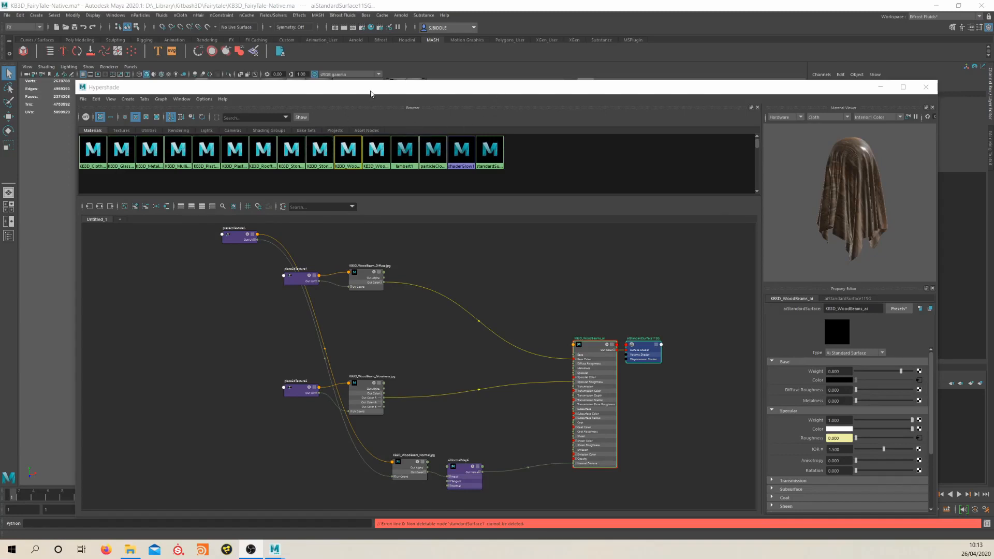
Check the models behind the Hypershade and graph the network of KB3D_Stone_Stacked_ai
left_click_drag(371, 93, 376, 332)
left_click_drag(525, 328, 465, 94)
right_click(256, 162)
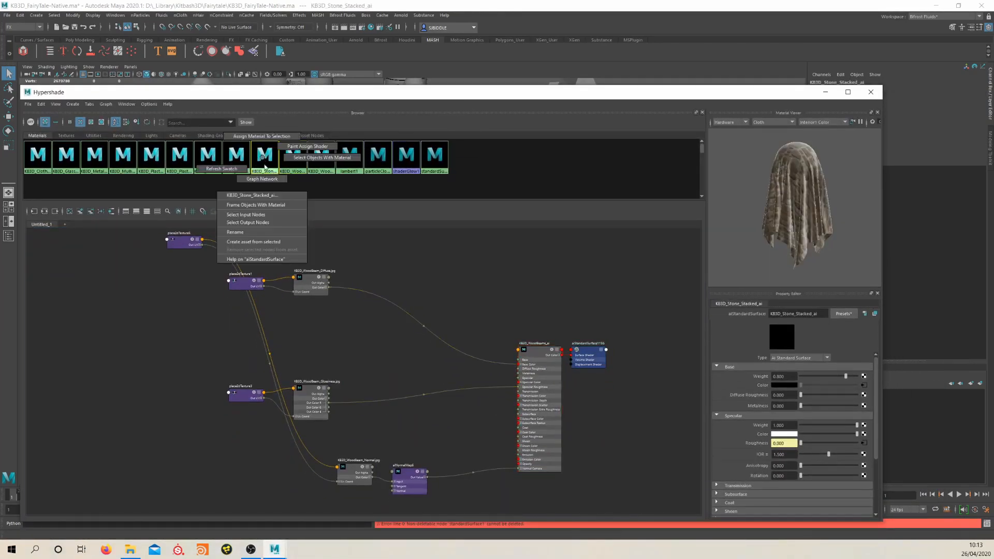
left_click(277, 192)
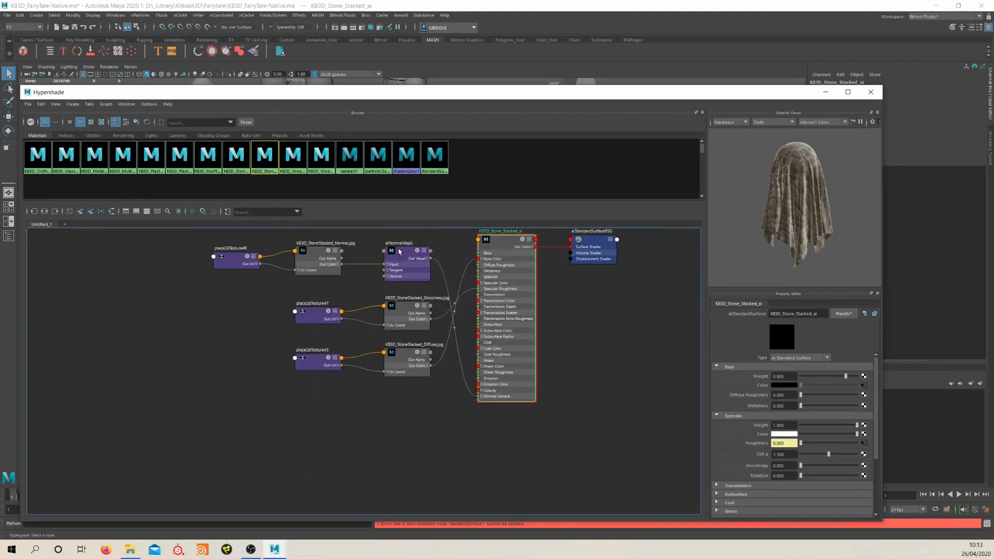
Arrange aiNormalMap5, KB3D_StoneStacked_Normal.jpg and its placement node below the other stacked stone textures
left_click_drag(398, 253, 385, 398)
left_click_drag(316, 251, 318, 403)
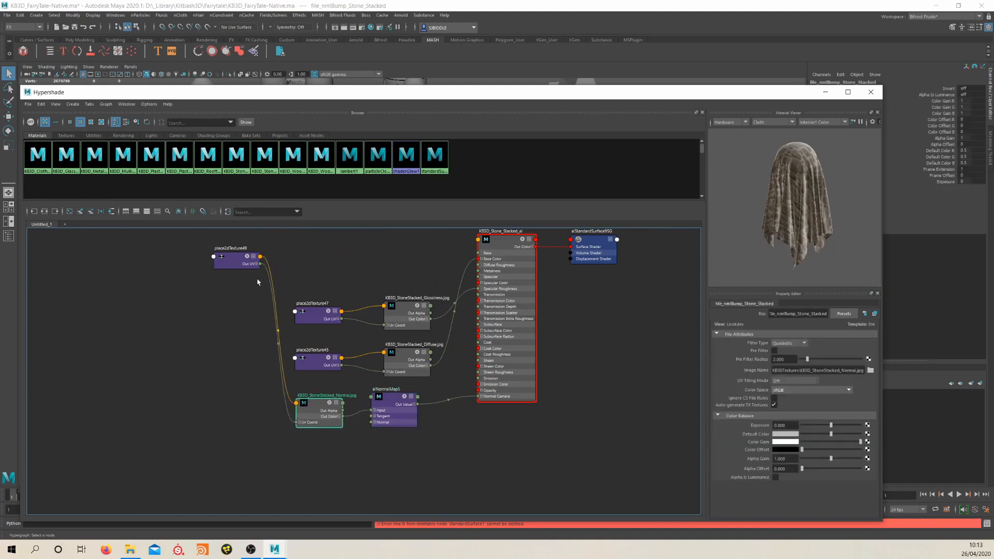
left_click_drag(241, 258, 244, 380)
left_click_drag(406, 410, 422, 429)
scroll(370, 404, "up", 3)
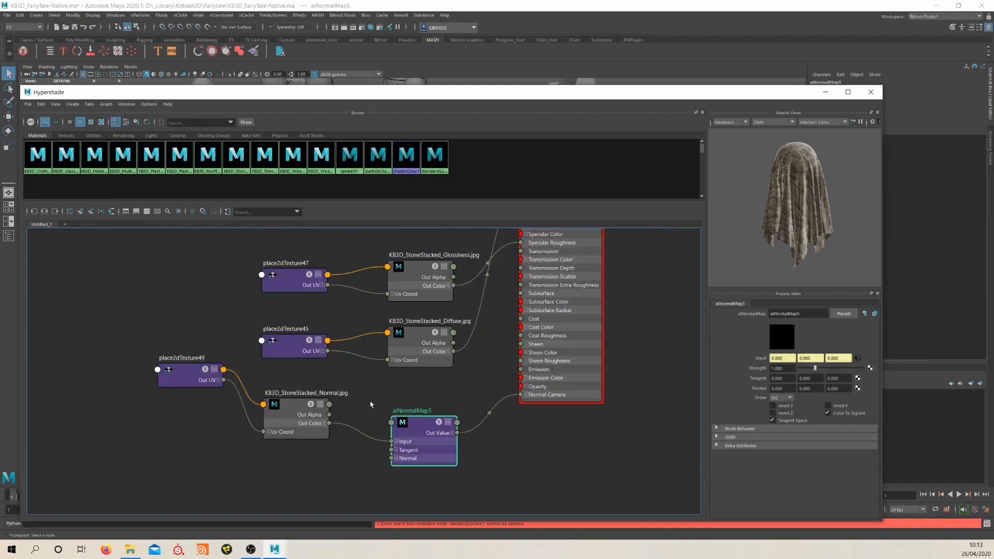
Line up KB3D_StoneStacked_Normal.jpg with aiNormalMap5 and graph the KB3D_WoodBeams_ai network to check it
left_click_drag(292, 415, 301, 432)
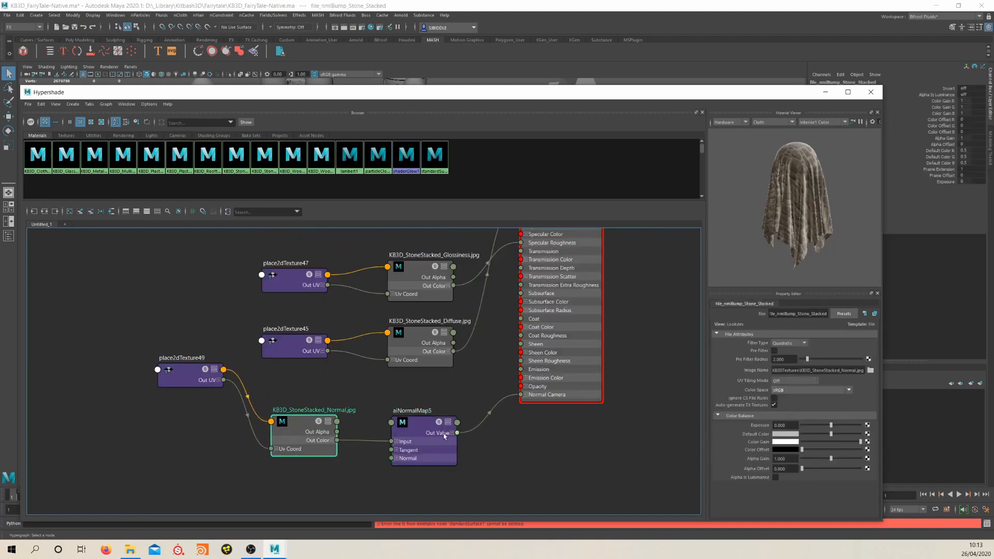
left_click_drag(416, 425, 426, 417)
middle_click_drag(446, 384, 423, 415, "alt")
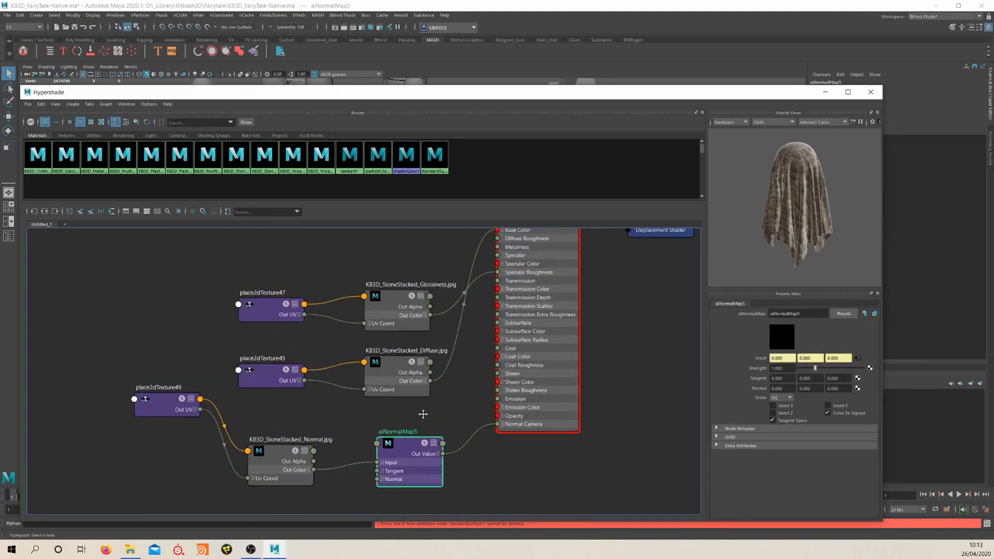
scroll(424, 415, "down", 3)
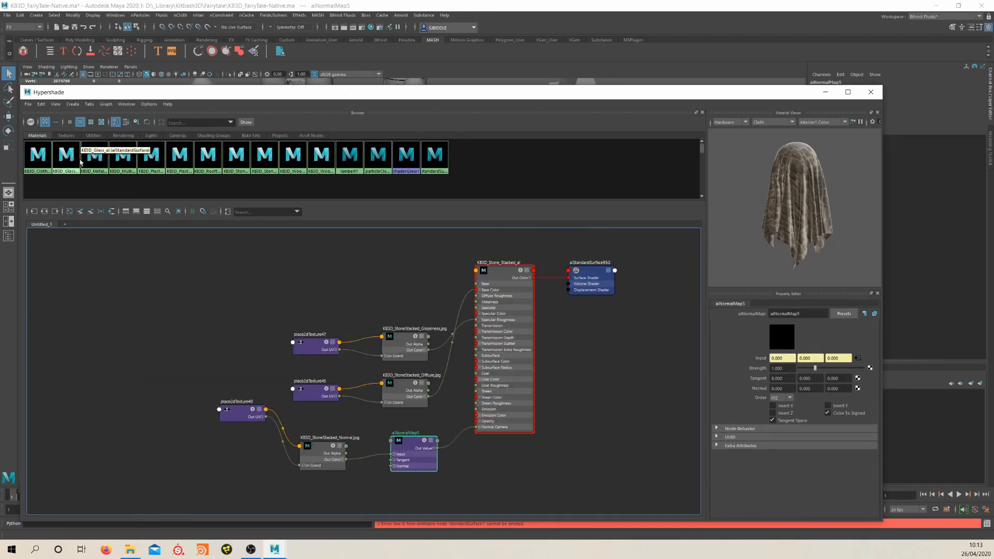
left_click(291, 158)
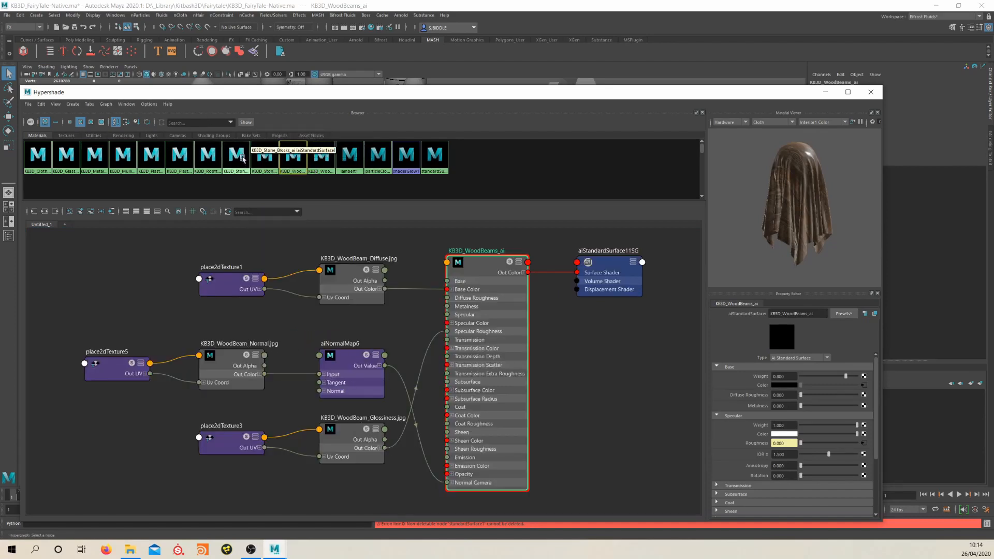
Graph the KB3D_Stone_Blocks_ai network and delete the aiBump2d1 node between the normal texture and the shader
left_click(242, 156)
right_click_drag(240, 156, 240, 176)
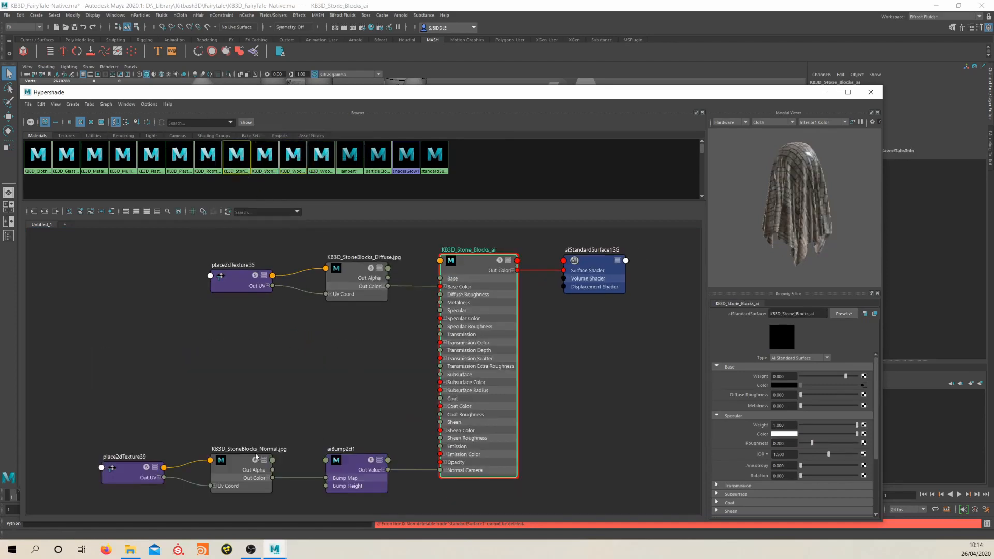
left_click_drag(350, 465, 352, 443)
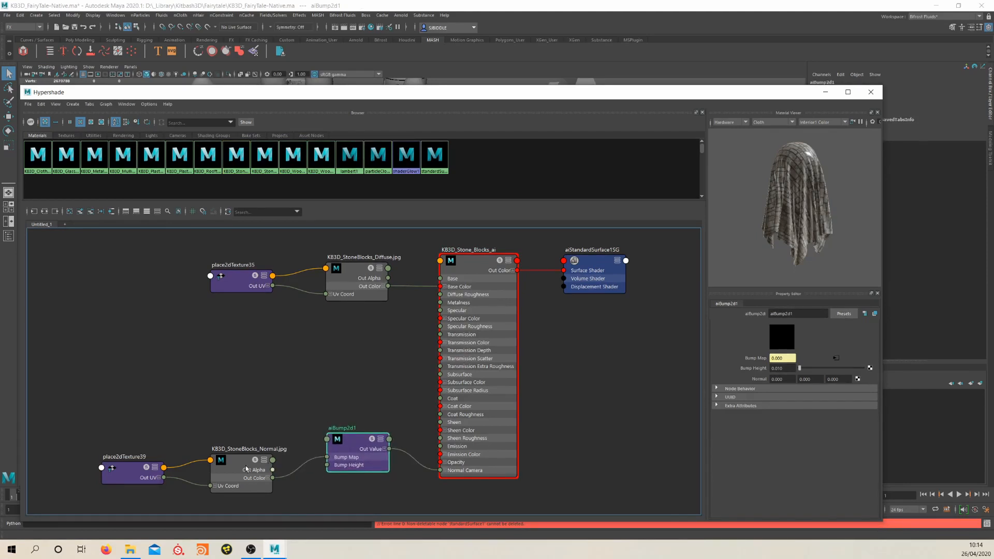
left_click_drag(246, 469, 255, 422)
left_click_drag(363, 444, 360, 414)
left_click_drag(338, 368, 383, 474)
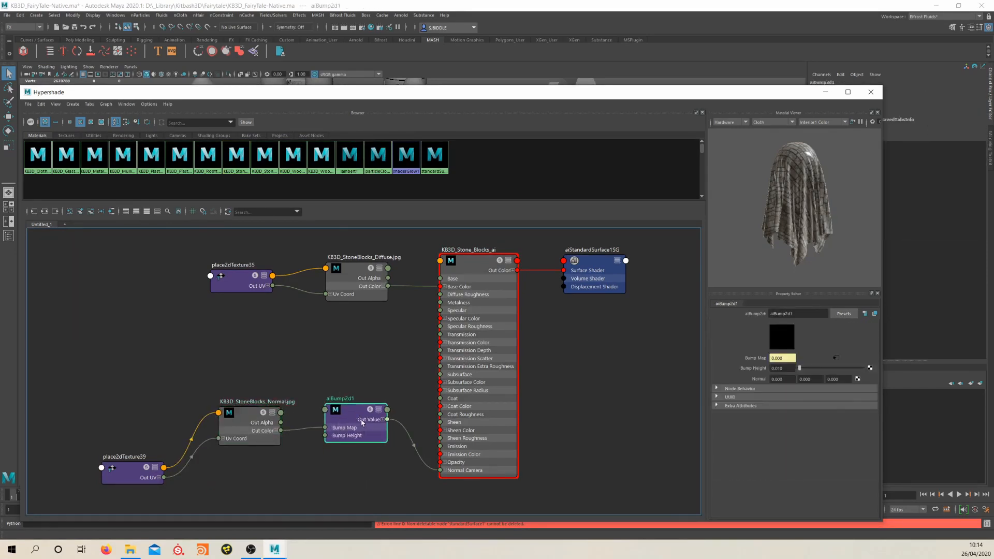
key("Delete")
Add an aiNormalMap node and connect KB3D_StoneBlocks_Normal.jpg through it to the stone blocks shader's Normal Camera
key("Tab")
type("ainor")
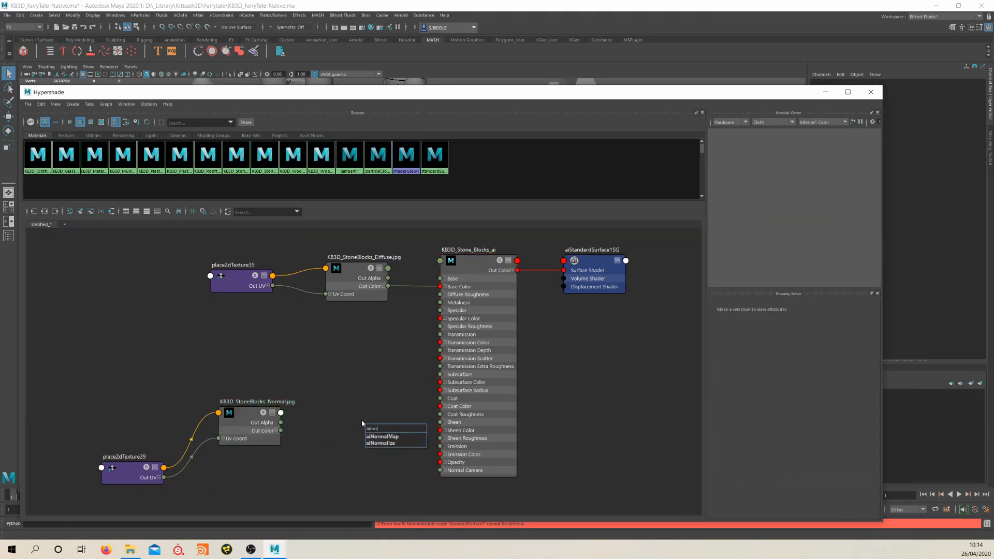
key("Return")
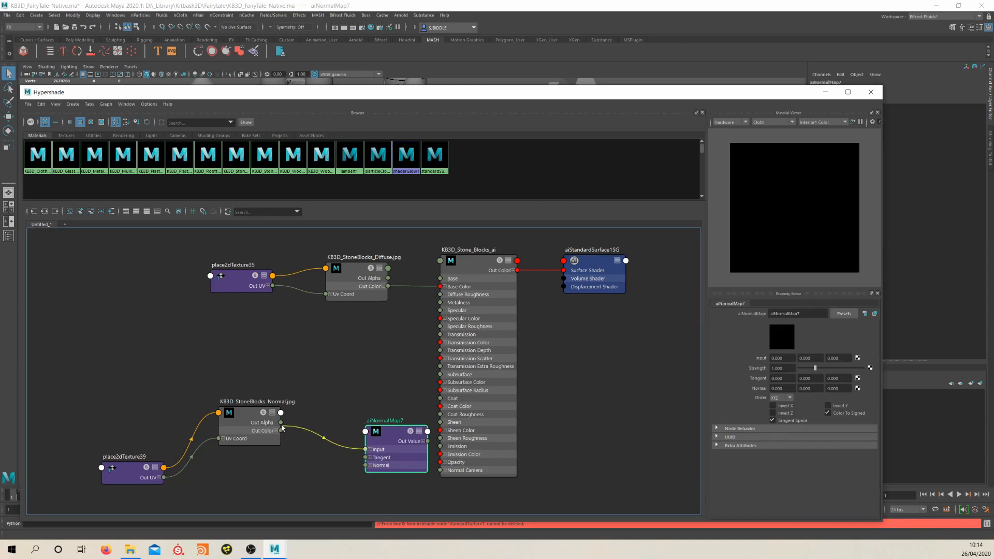
left_click_drag(279, 427, 279, 427)
left_click_drag(417, 448, 440, 470)
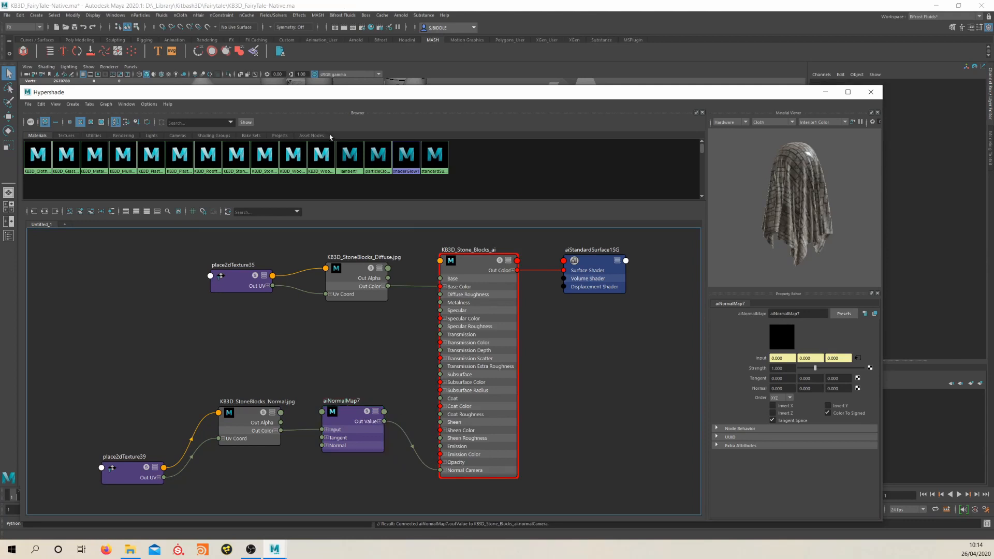
Set KB3D_Stone_Blocks_ai's specular roughness to about 0.716 and rearrange the shader, texture and placement nodes in its network
right_click_drag(240, 161, 241, 178)
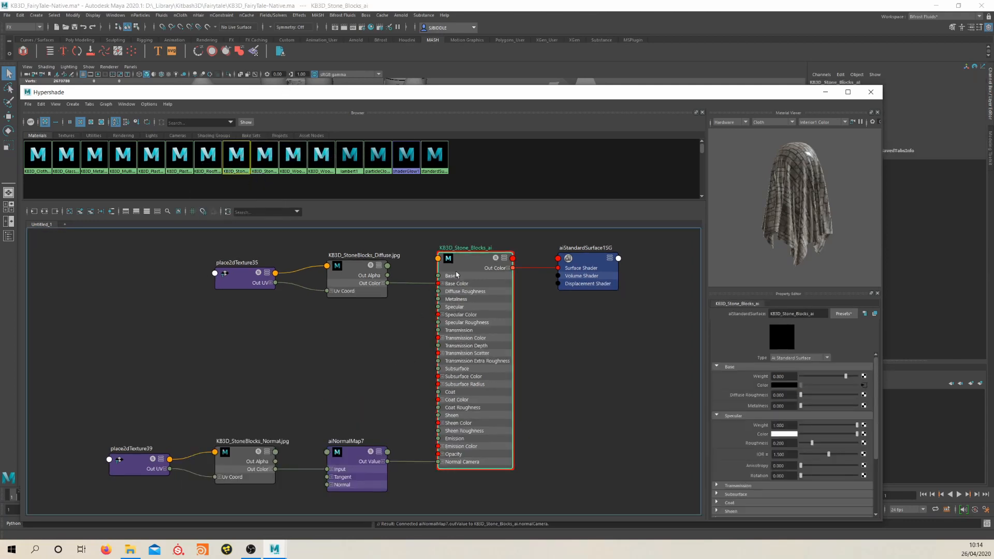
left_click_drag(814, 443, 838, 445)
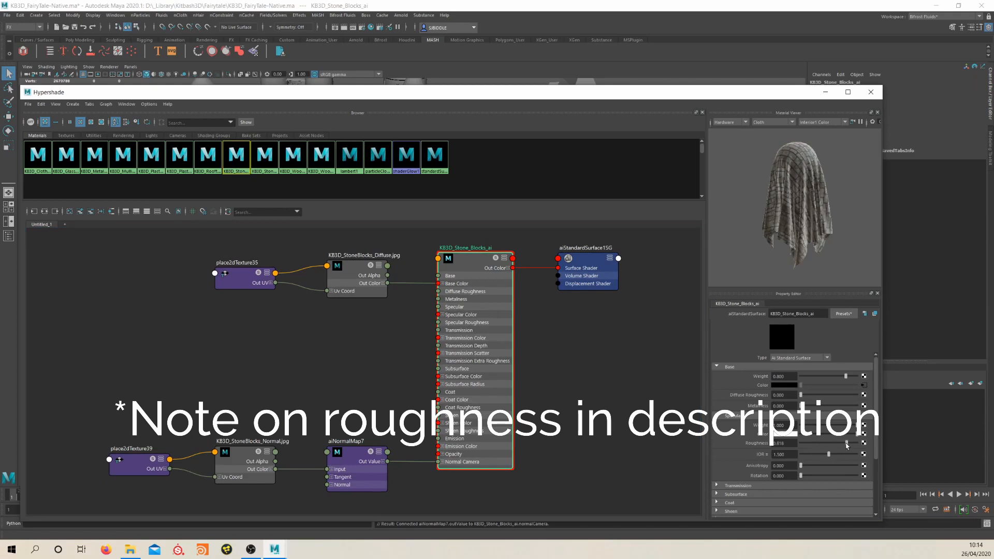
left_click_drag(340, 276, 334, 273)
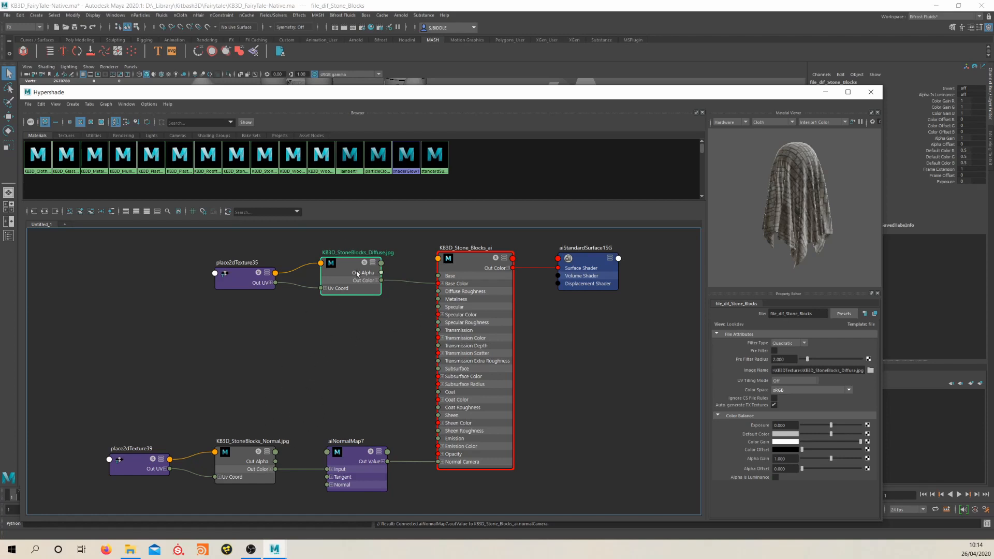
left_click_drag(358, 274, 354, 291)
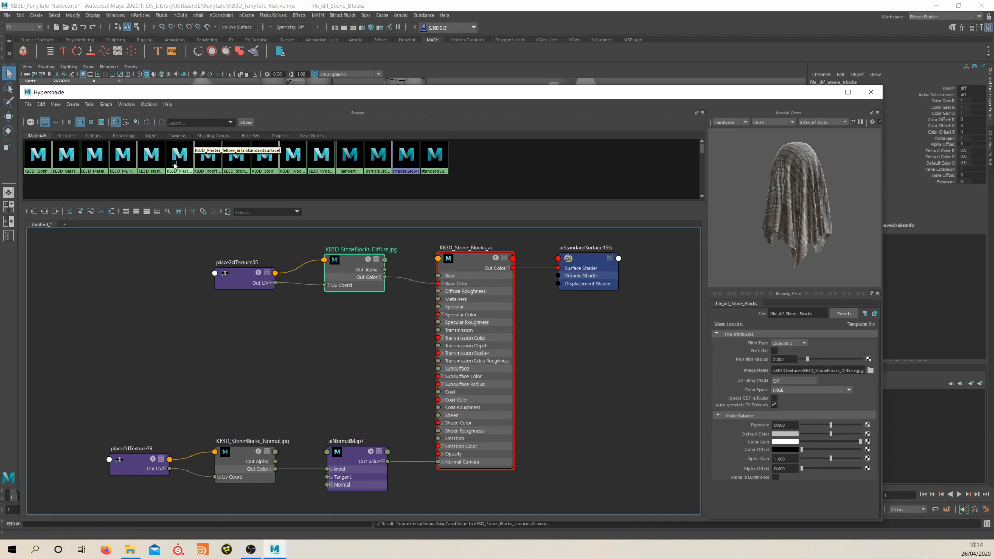
left_click_drag(468, 283, 484, 278)
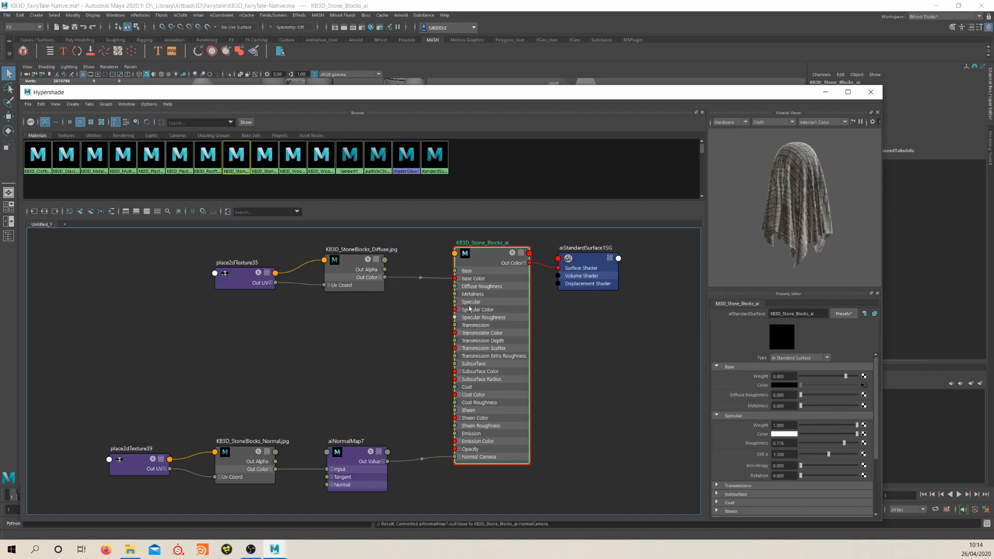
left_click_drag(244, 278, 237, 267)
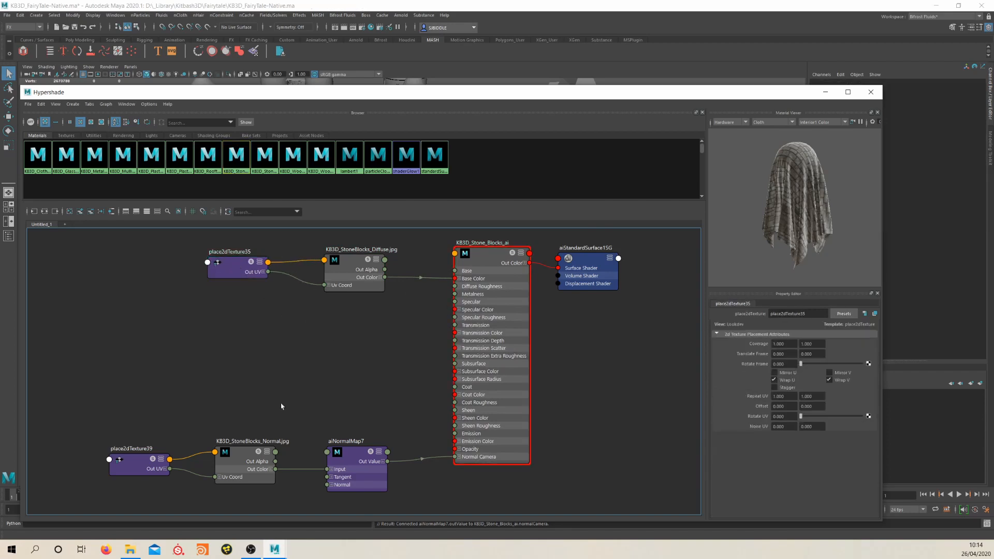
left_click_drag(246, 449, 248, 437)
left_click_drag(130, 468, 137, 452)
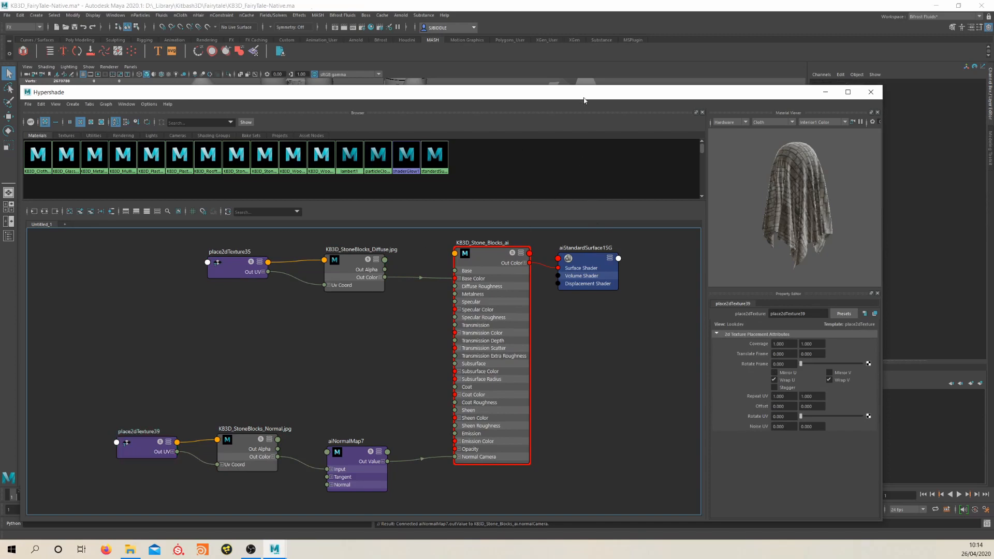
Close the Hypershade and create an Arnold skydome light around the fairytale kit
left_click_drag(593, 98, 600, 126)
left_click(878, 121)
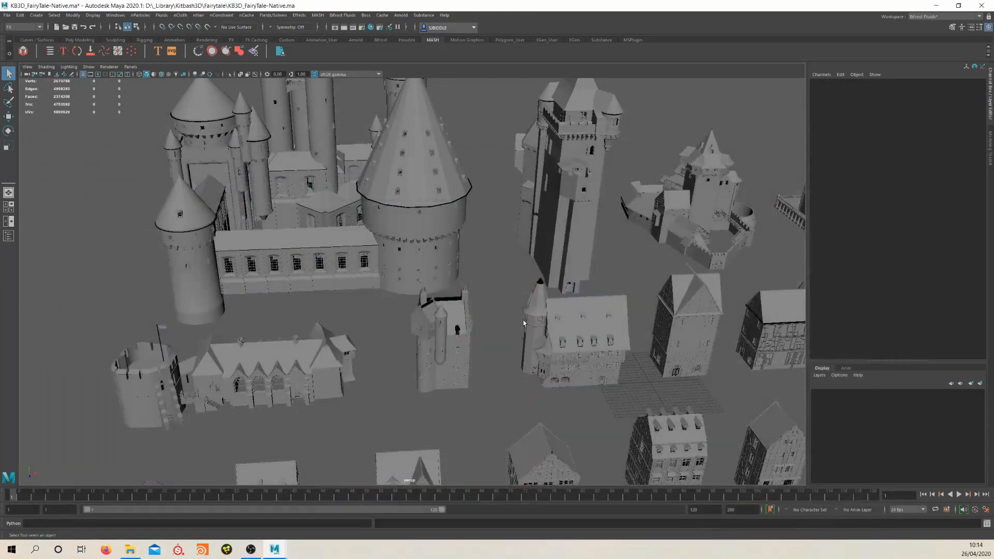
scroll(595, 341, "down", 10)
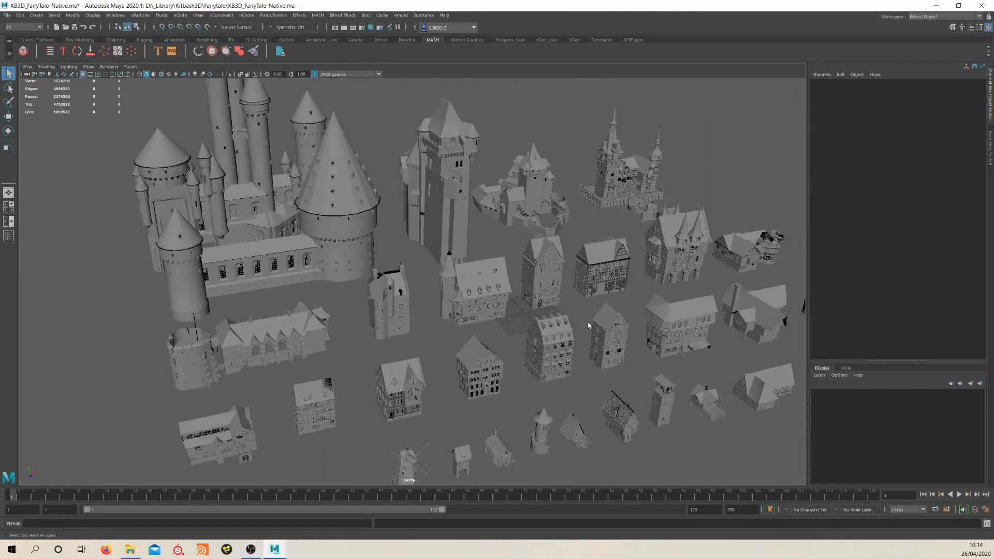
middle_click_drag(485, 308, 525, 337, "alt")
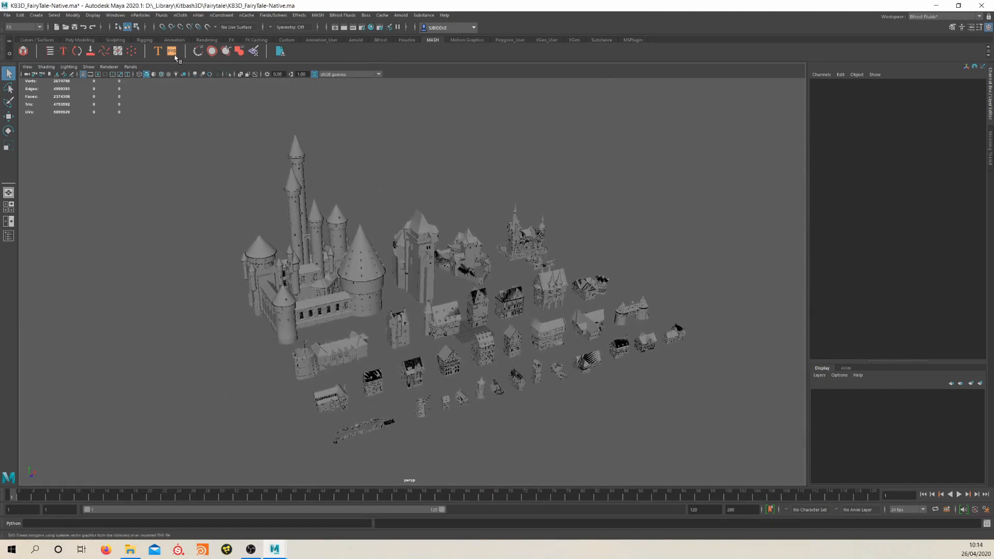
left_click(356, 40)
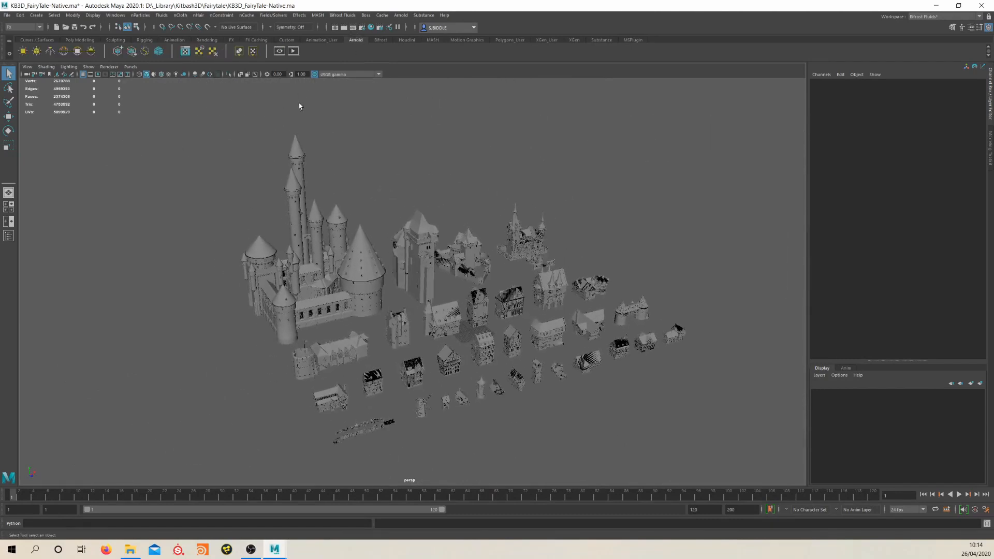
left_click(64, 52)
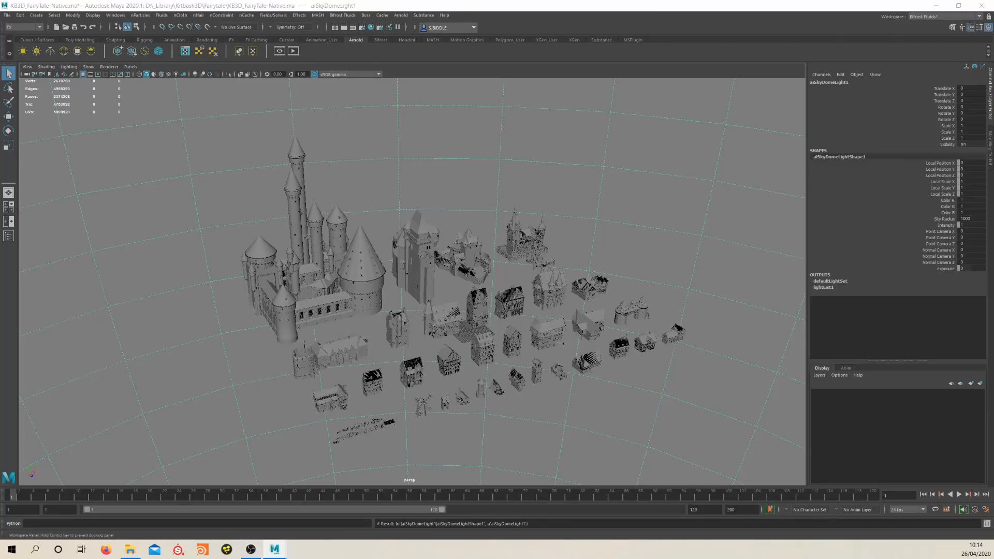
Map the skydome light's color to a file texture and load epping_forest_01_4k.hdr from D:\_Library\HDRI
key("ctrl+a")
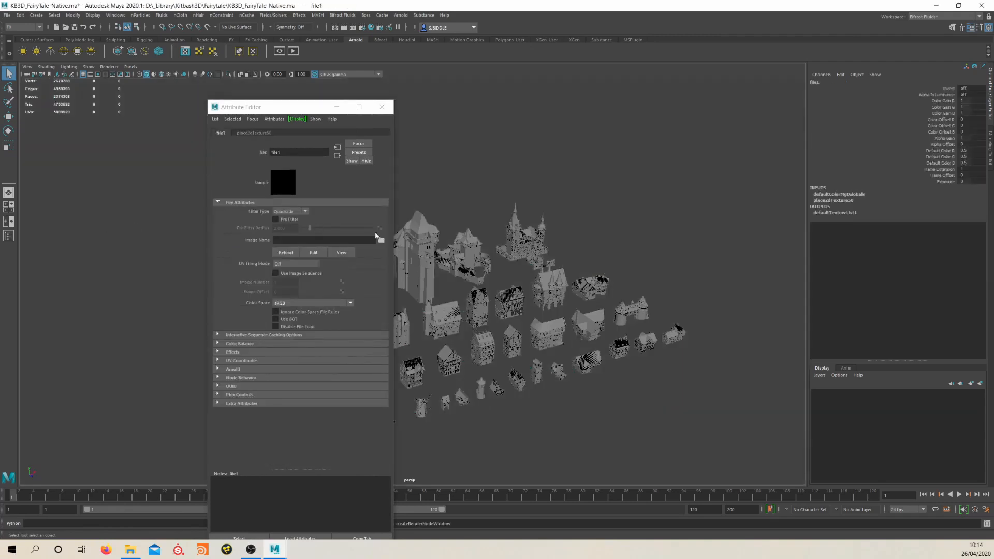
left_click(384, 241)
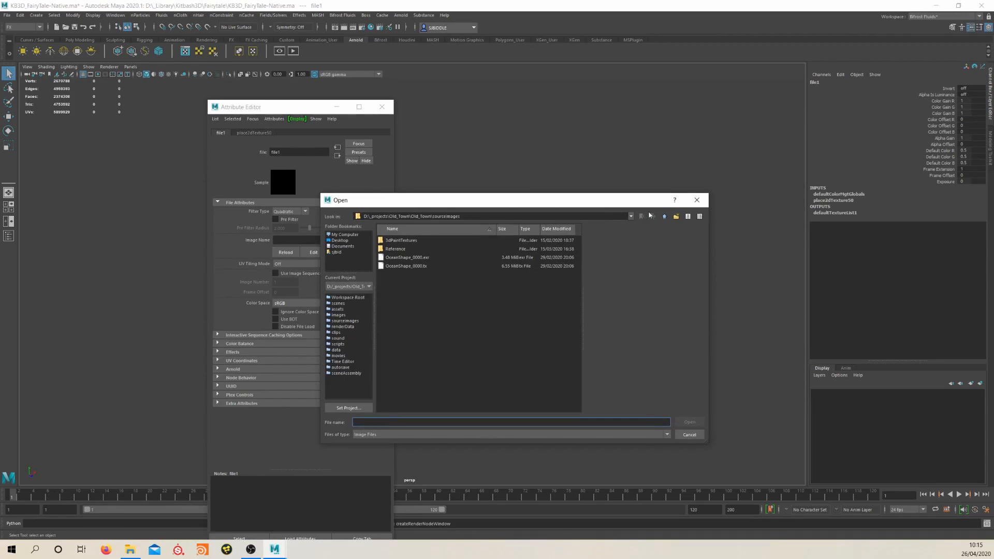
left_click(631, 217)
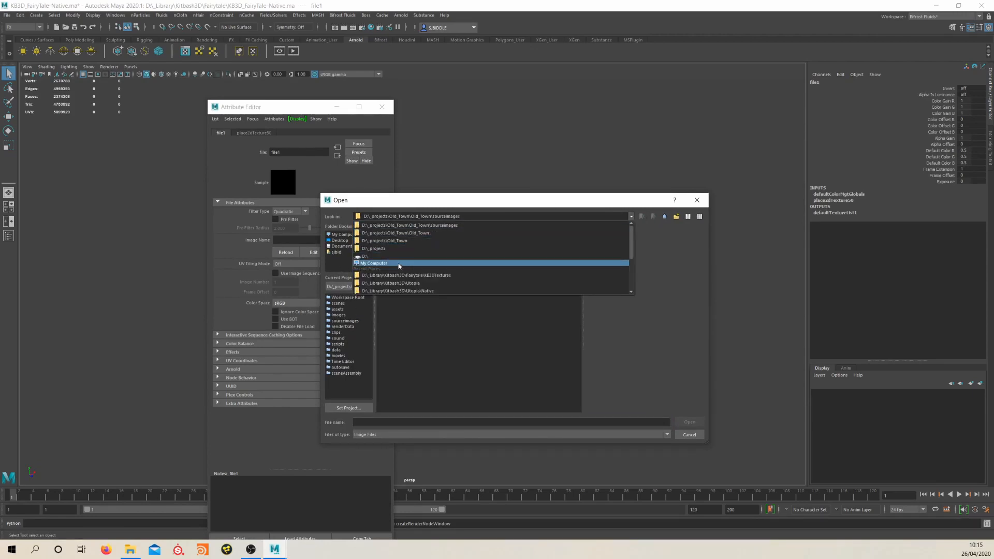
left_click(421, 262)
double_click(416, 241)
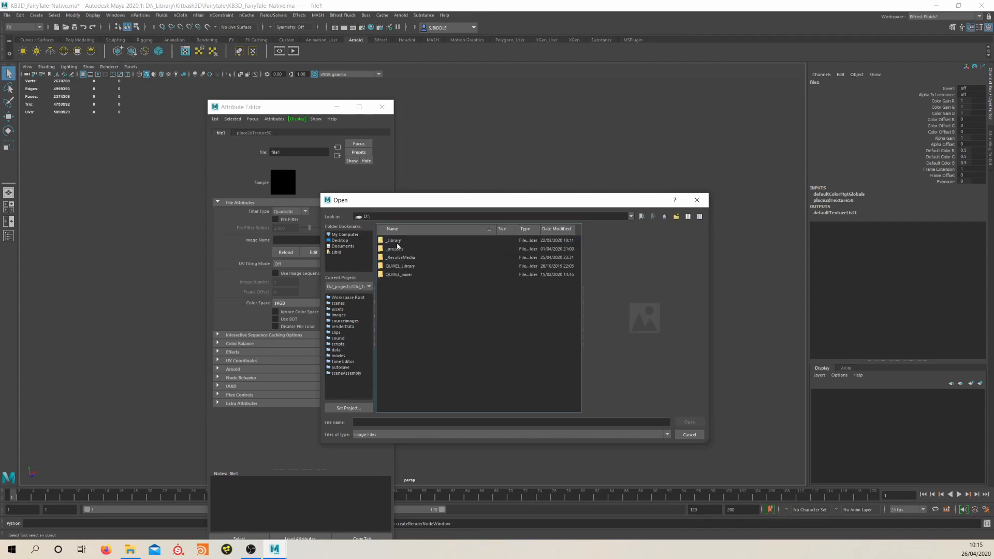
double_click(415, 241)
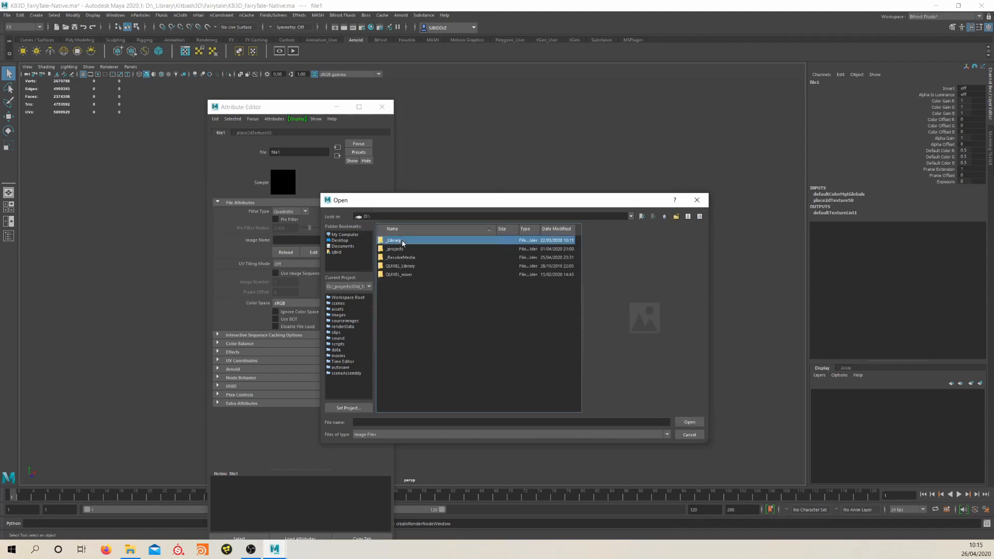
double_click(392, 284)
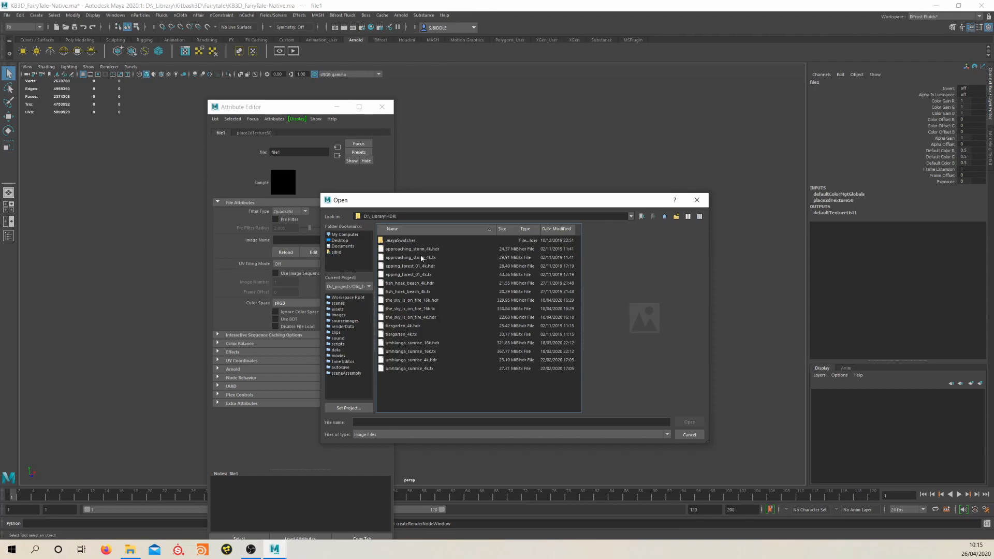
left_click(429, 249)
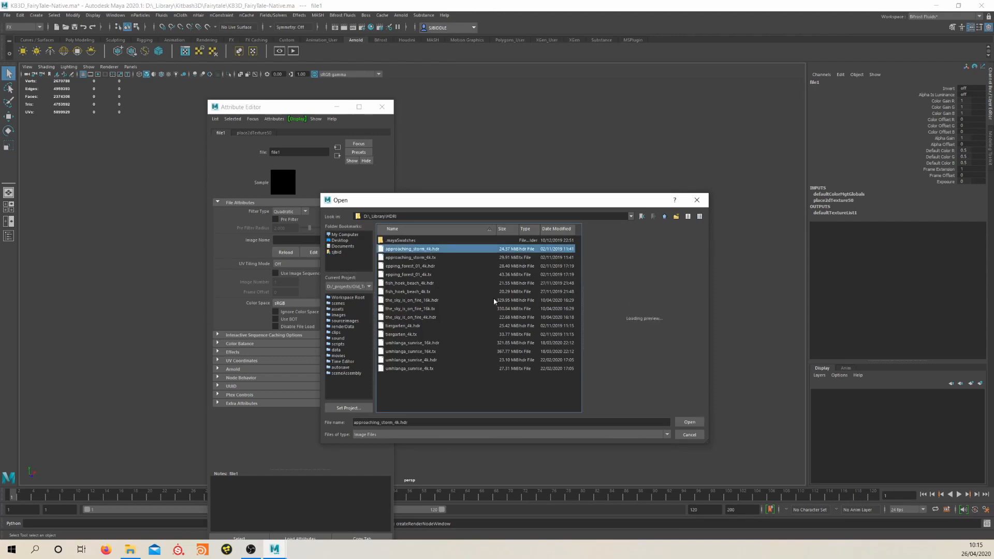
left_click(412, 267)
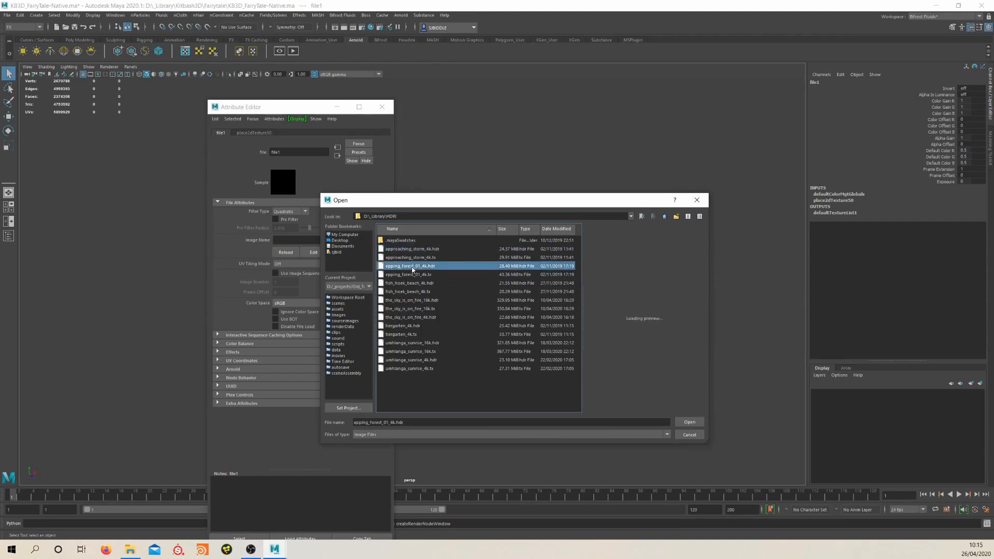
left_click(691, 422)
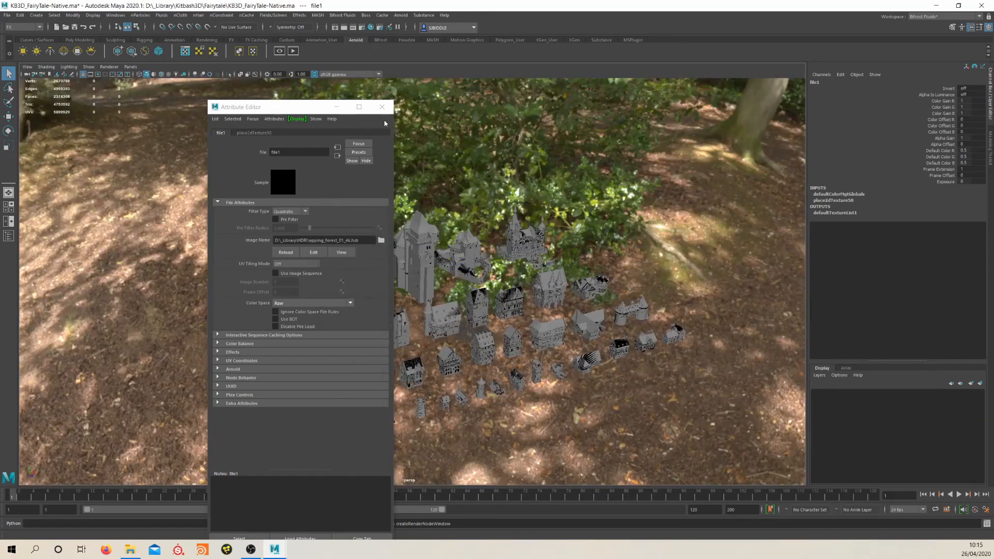
left_click(383, 108)
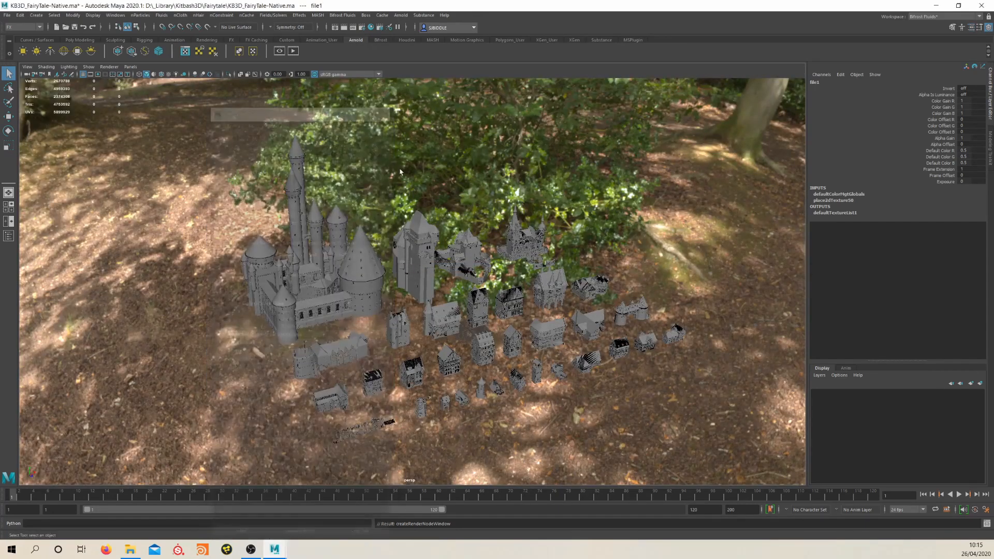
Frame the whole fairytale kit, bring up the Arnold sampling settings and start an Arnold render of the perspective view
left_click_drag(442, 344, 503, 296, "alt")
scroll(463, 291, "up", 5)
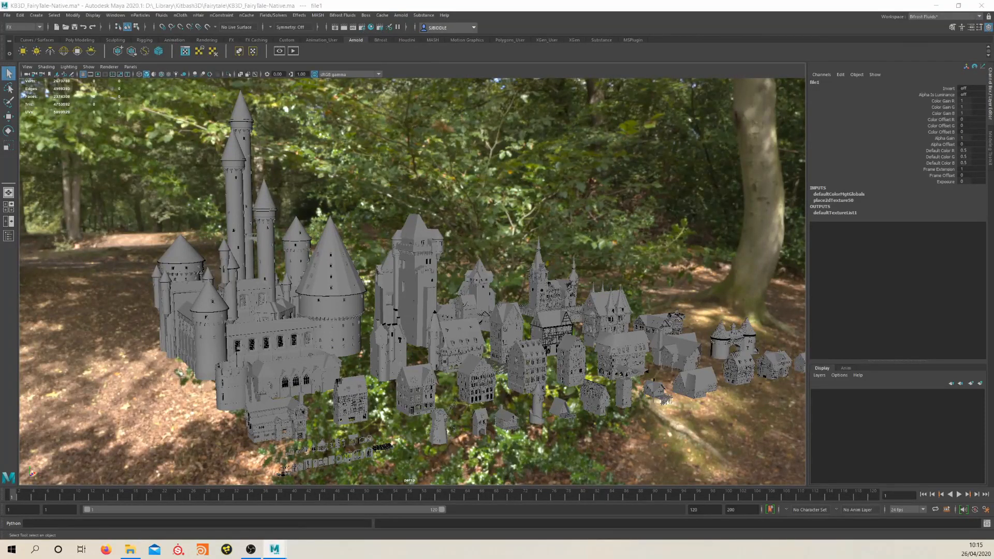
scroll(254, 331, "down", 5)
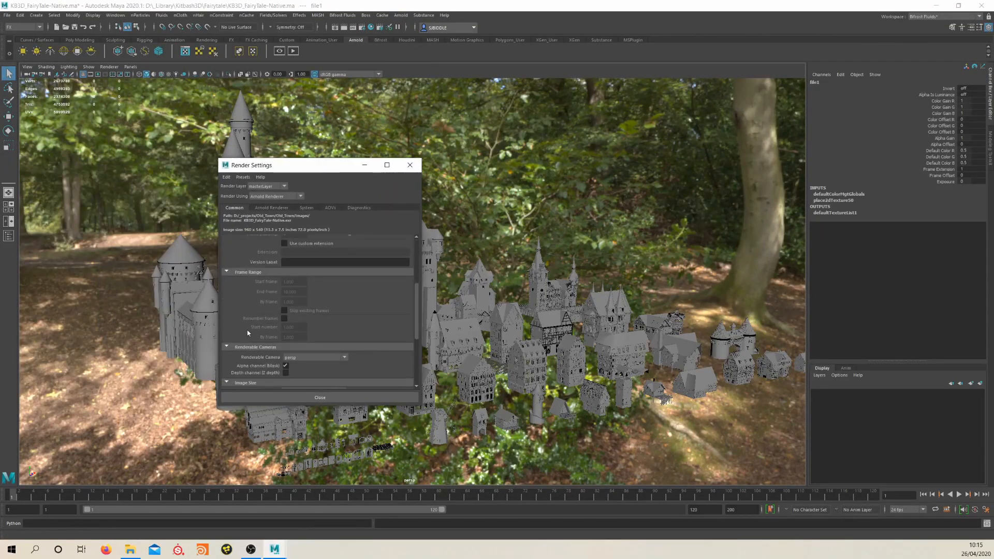
scroll(262, 334, "down", 1)
left_click(282, 208)
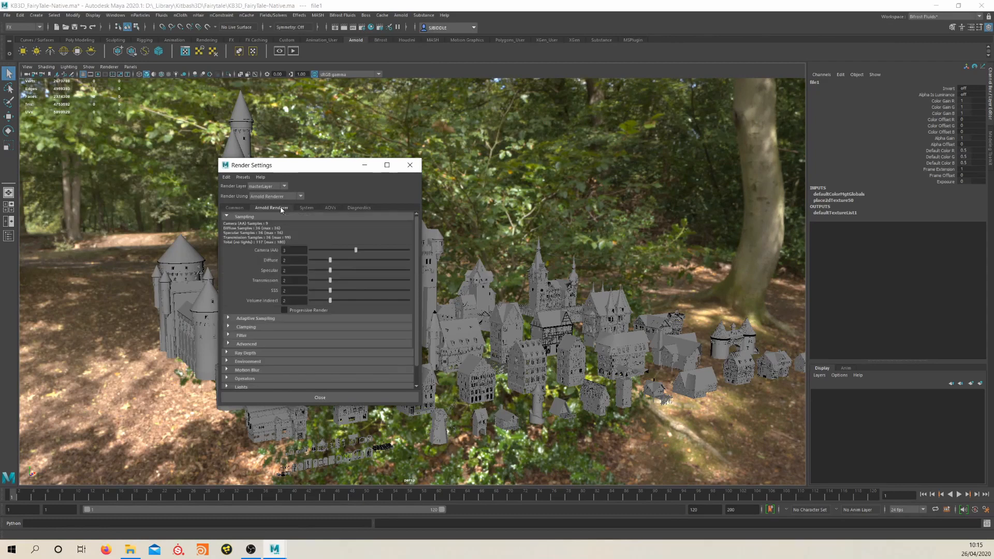
left_click(401, 15)
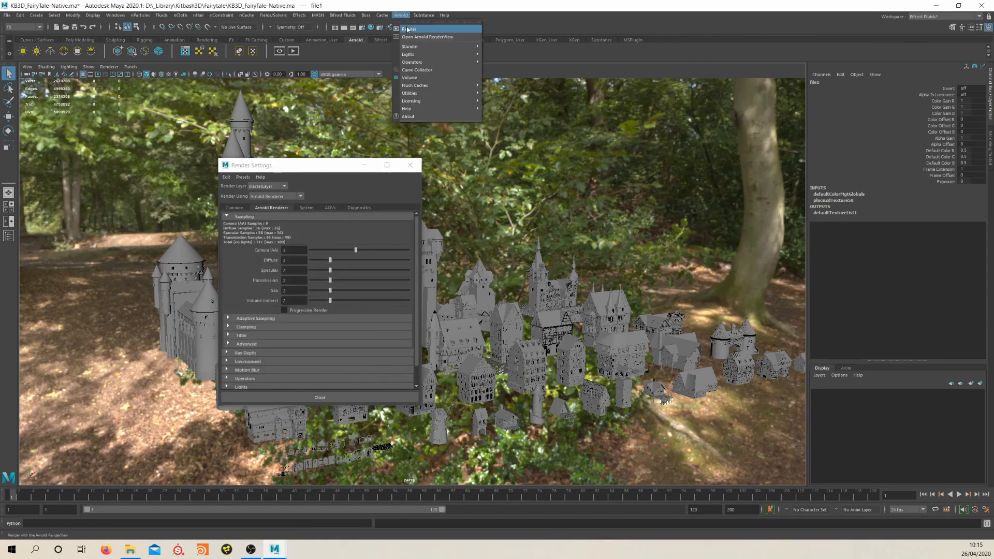
left_click(412, 22)
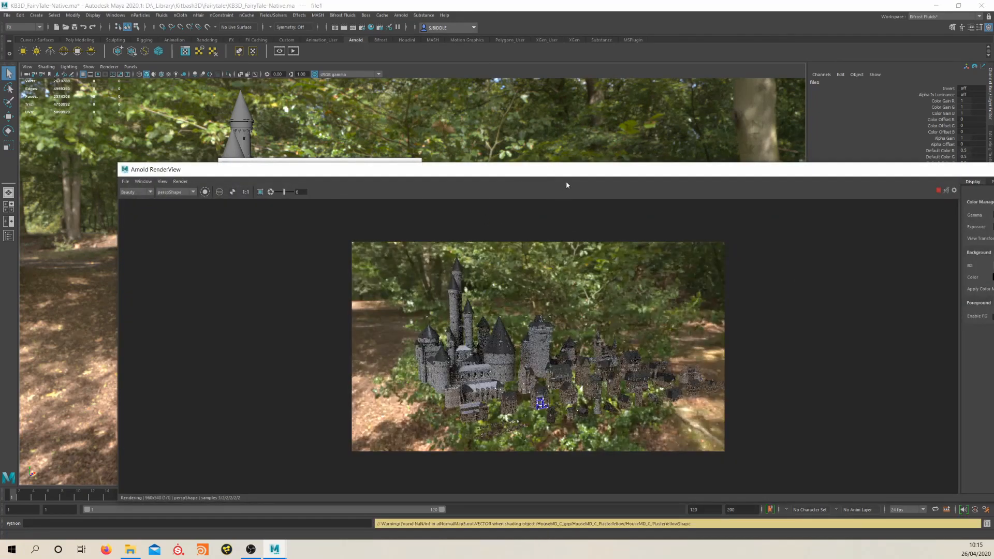
Examine the live Arnold render of the houses and castle from several camera angles and distances, and close the render view
left_click_drag(576, 171, 513, 160)
scroll(500, 128, "up", 2)
middle_click_drag(500, 127, 519, 31, "alt")
left_click_drag(510, 41, 467, 107, "alt")
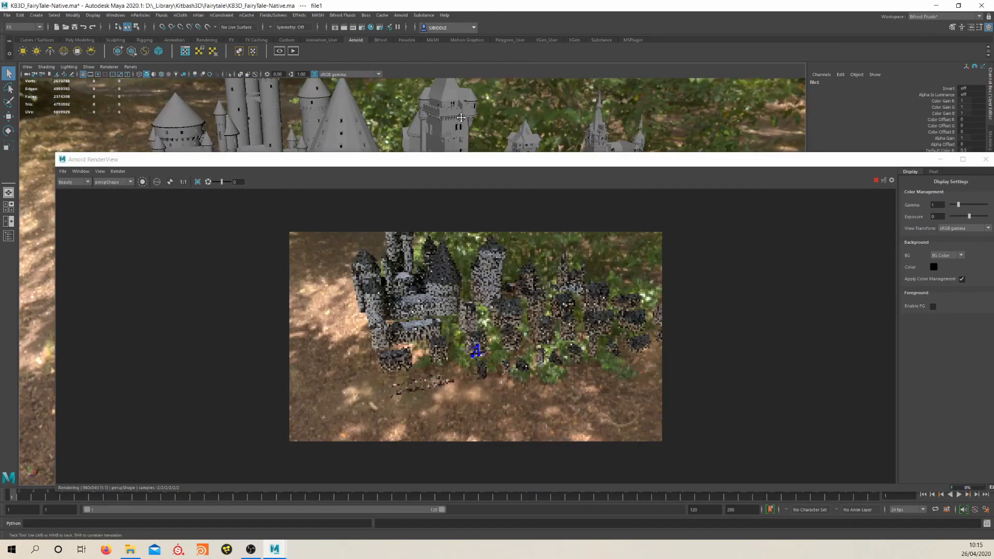
middle_click_drag(467, 108, 488, 66, "alt")
middle_click_drag(446, 119, 484, 57, "alt")
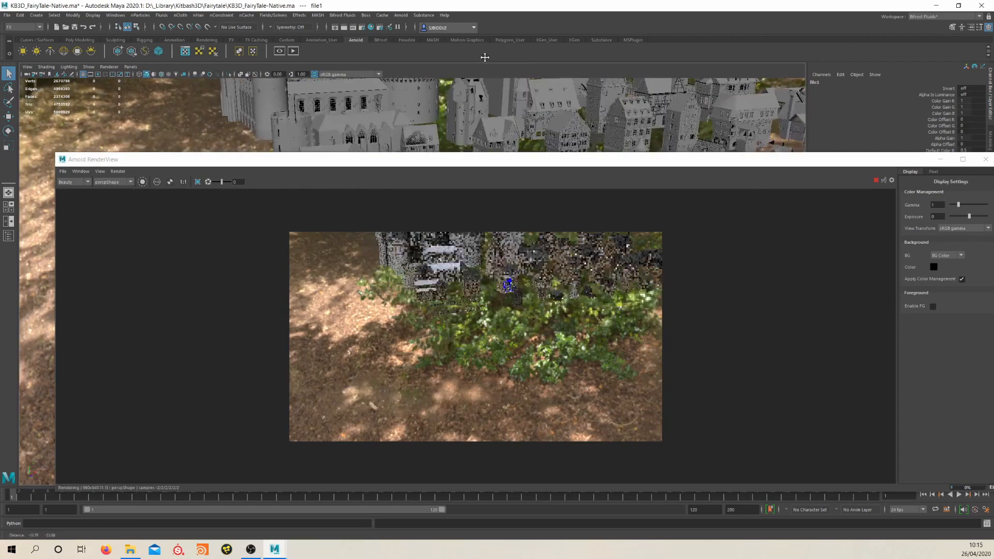
right_click_drag(550, 140, 684, 129, "alt")
middle_click_drag(683, 128, 527, 296, "alt")
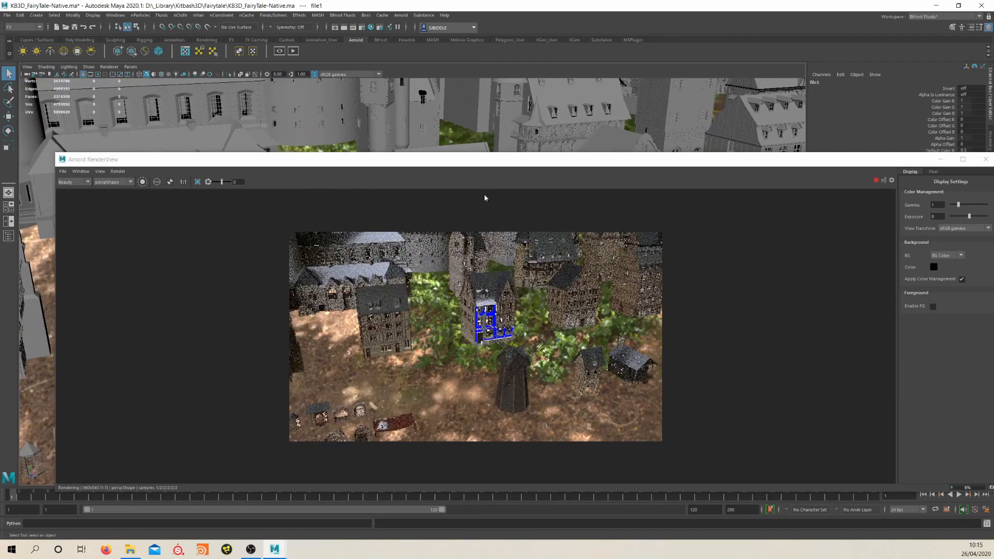
scroll(424, 391, "up", 6)
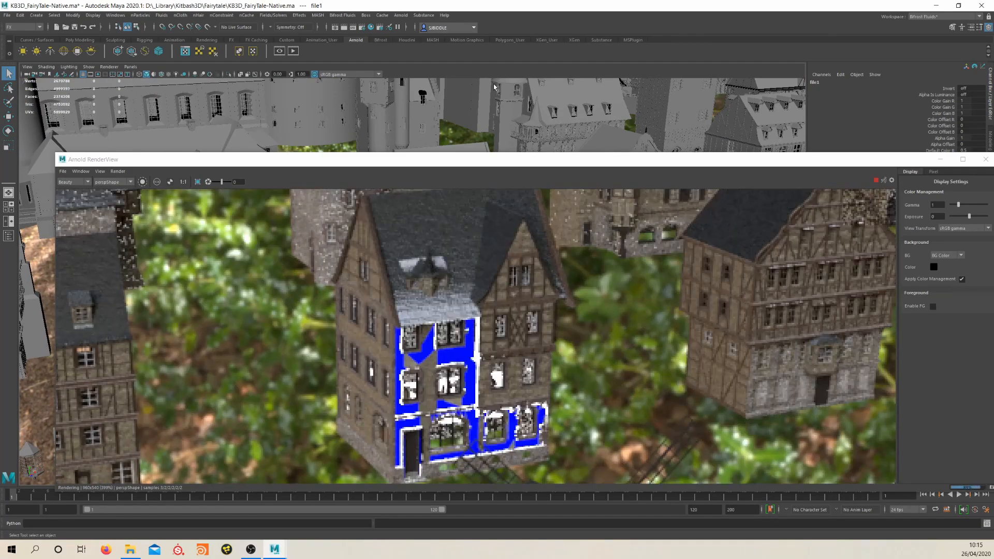
middle_click_drag(594, 115, 435, 108, "alt")
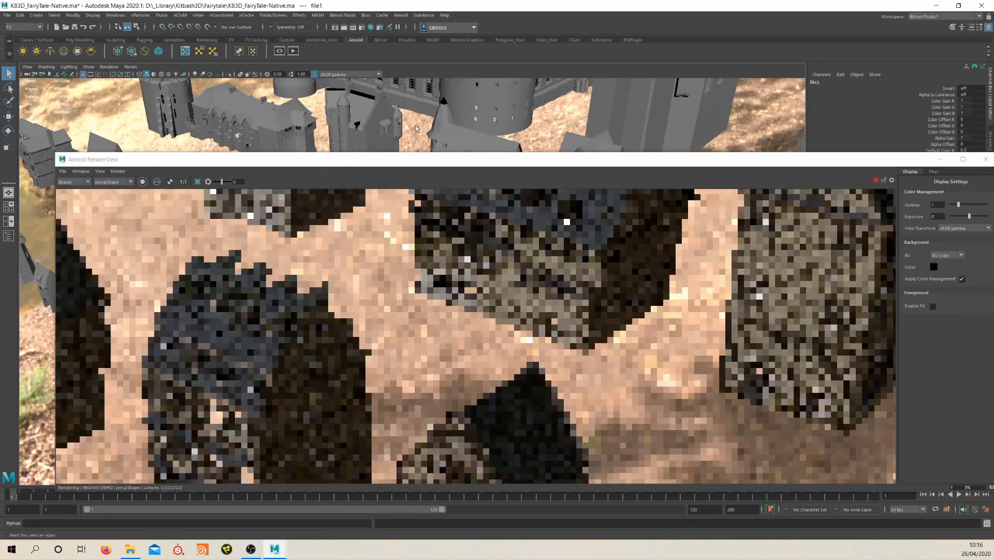
middle_click_drag(538, 126, 437, 337, "alt")
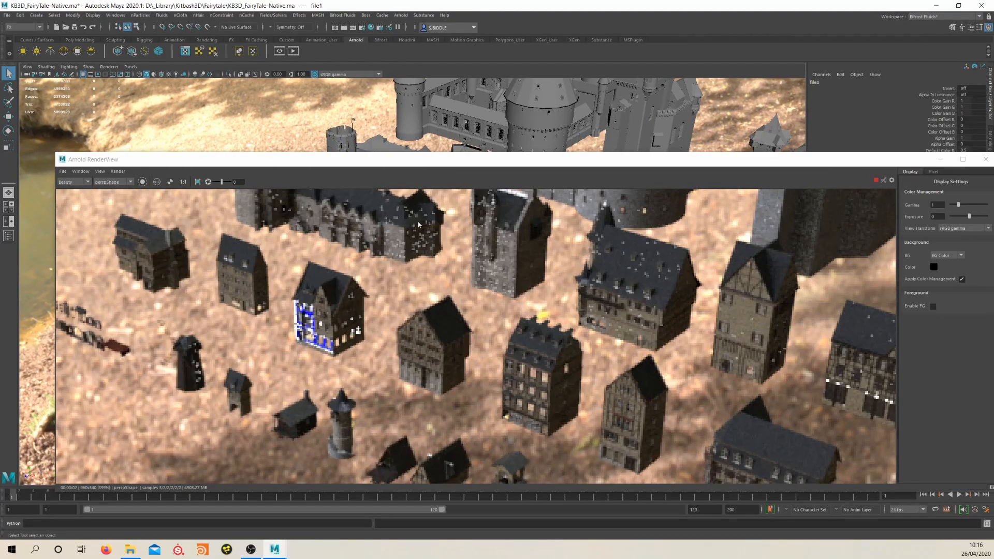
middle_click_drag(506, 129, 361, 337, "alt")
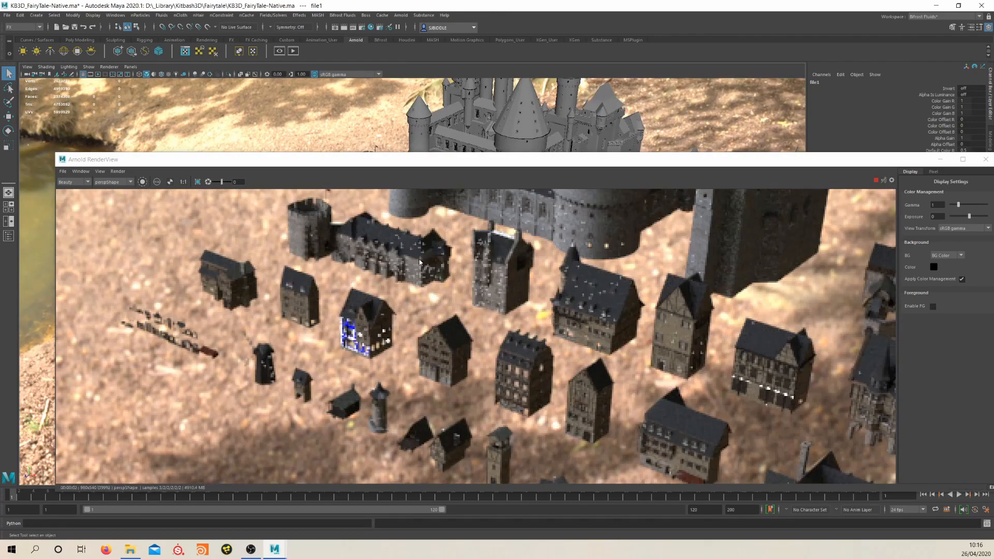
left_click(986, 159)
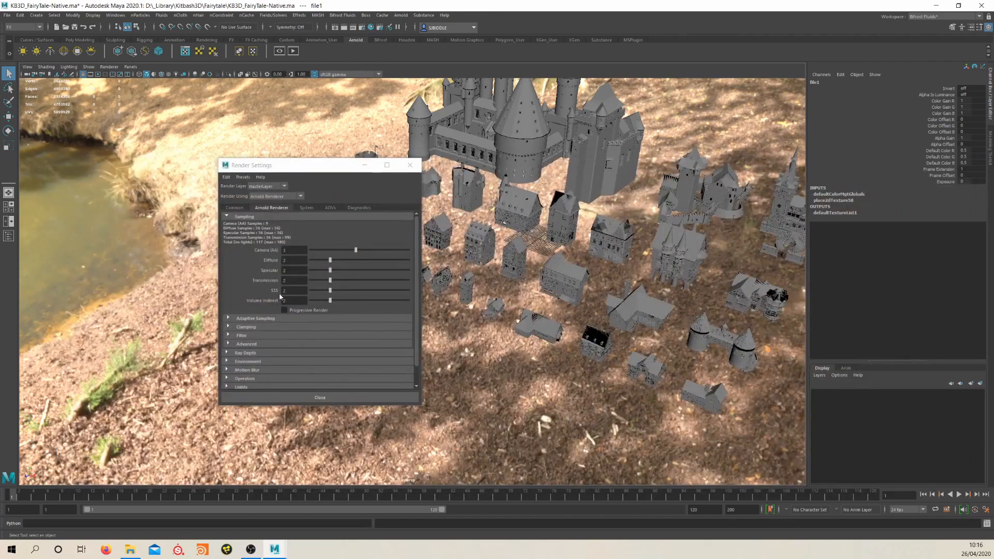
Set the render image size to the HD_1080 preset and render the scene again with Arnold
left_click(233, 208)
left_click(313, 322)
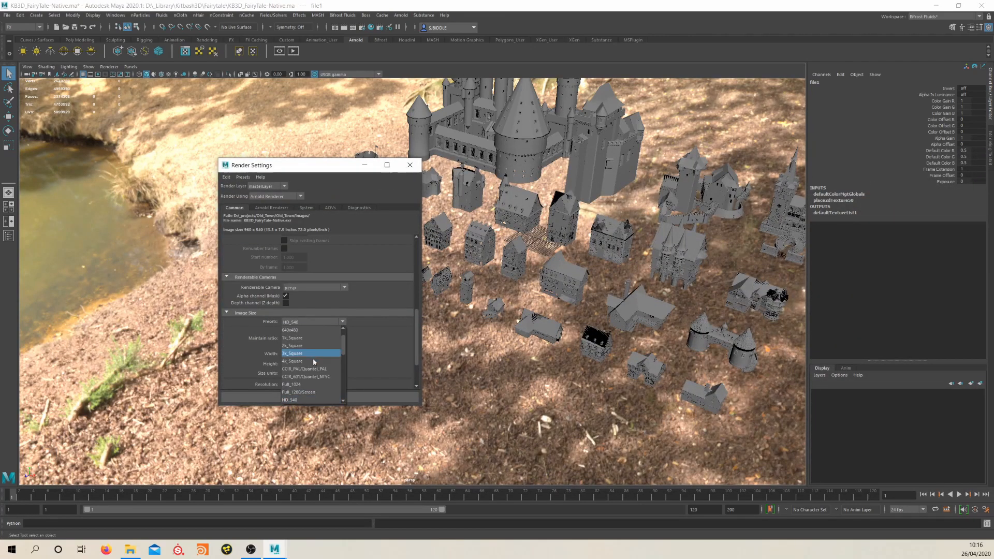
left_click(309, 390)
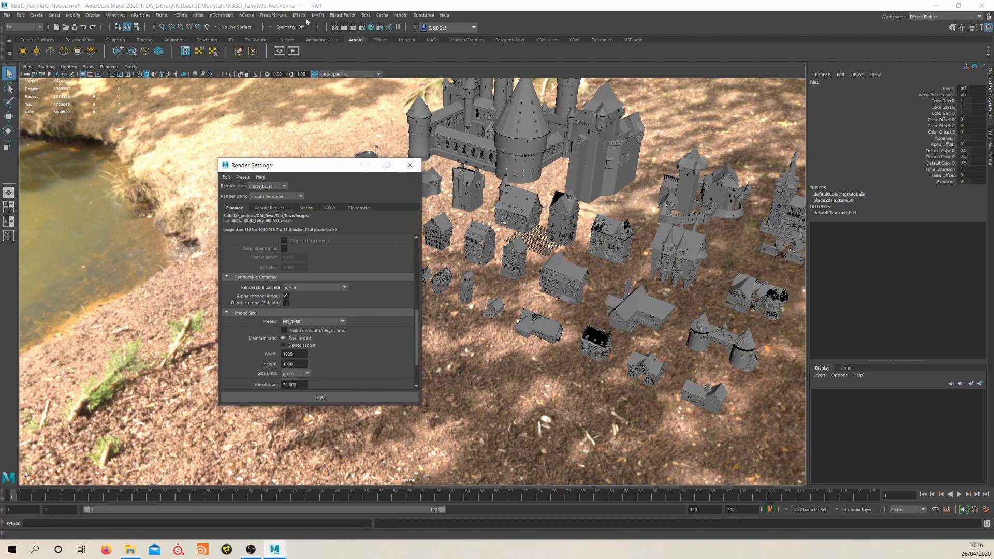
left_click(401, 15)
left_click(417, 31)
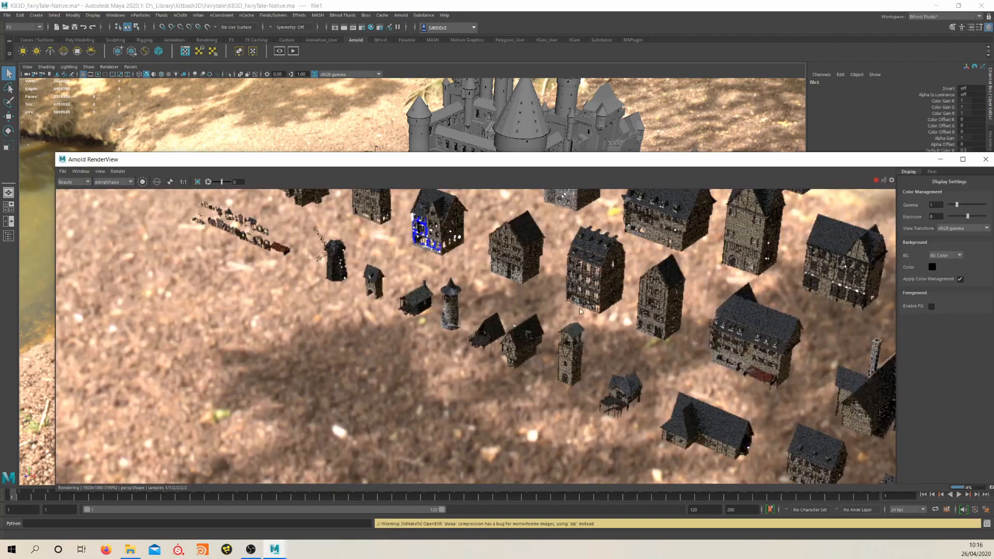
Inspect the HD render of the houses and castle for shading errors, and close the render view and Render Settings
scroll(363, 293, "up", 4)
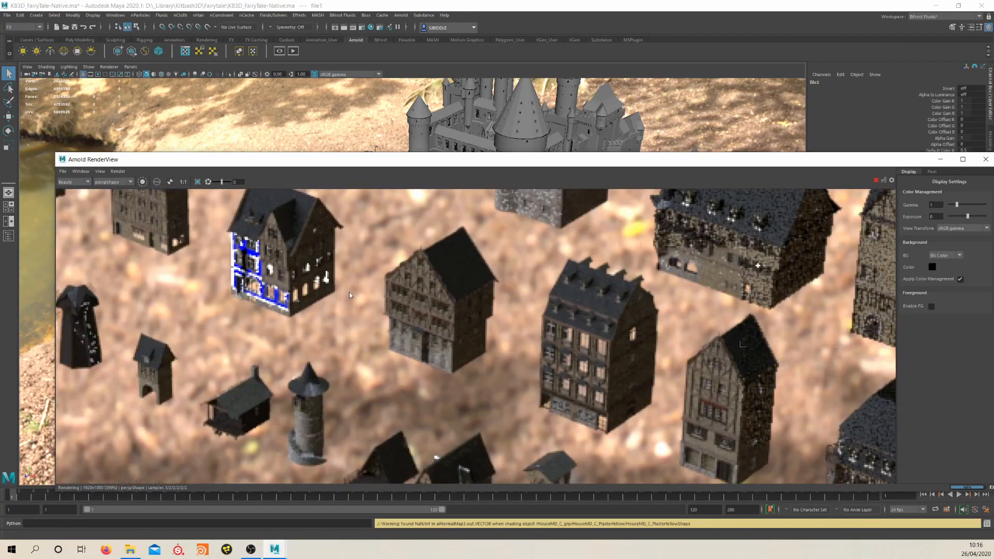
middle_click_drag(692, 288, 555, 398)
scroll(587, 343, "down", 5)
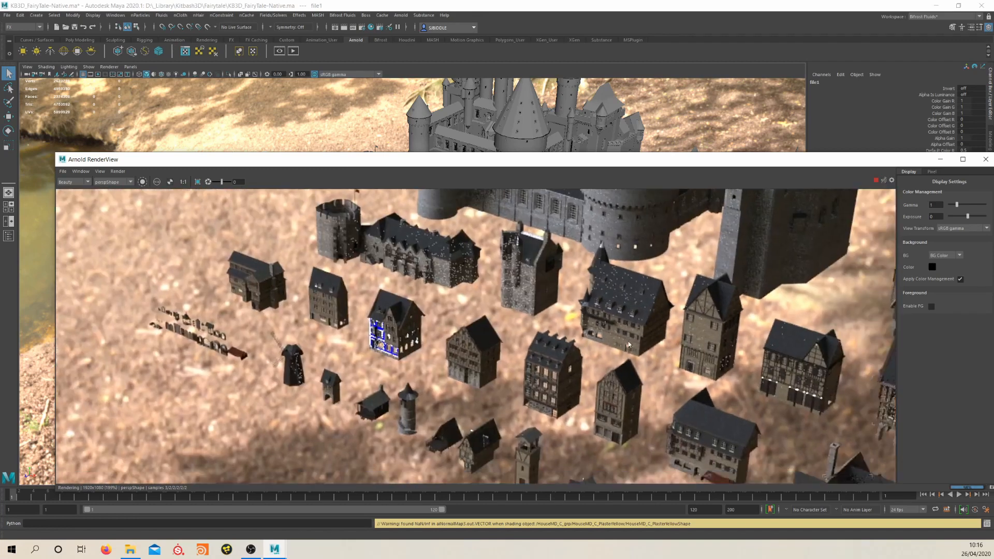
scroll(617, 368, "up", 1)
middle_click_drag(617, 368, 540, 318)
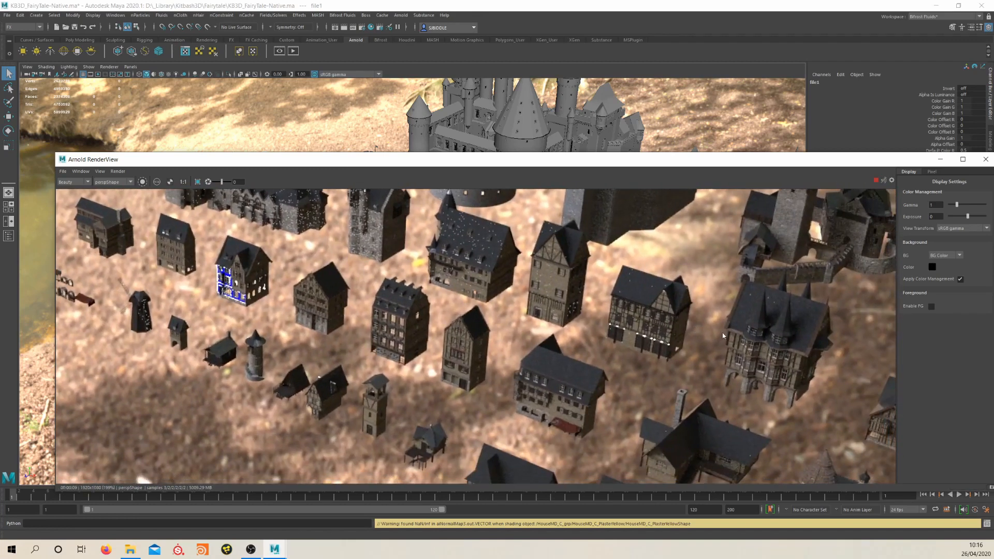
middle_click_drag(479, 311, 668, 368)
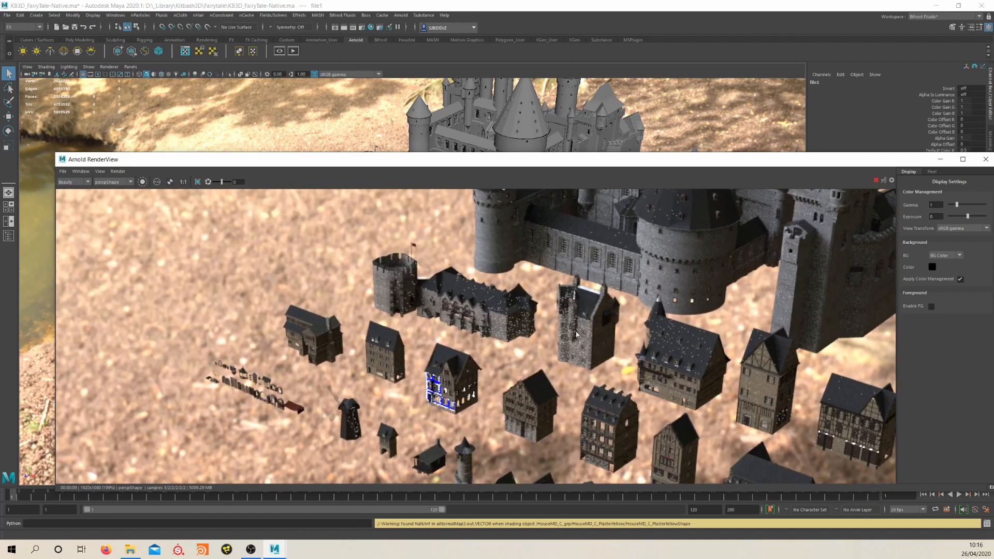
middle_click_drag(688, 282, 662, 353)
middle_click_drag(662, 282, 640, 252)
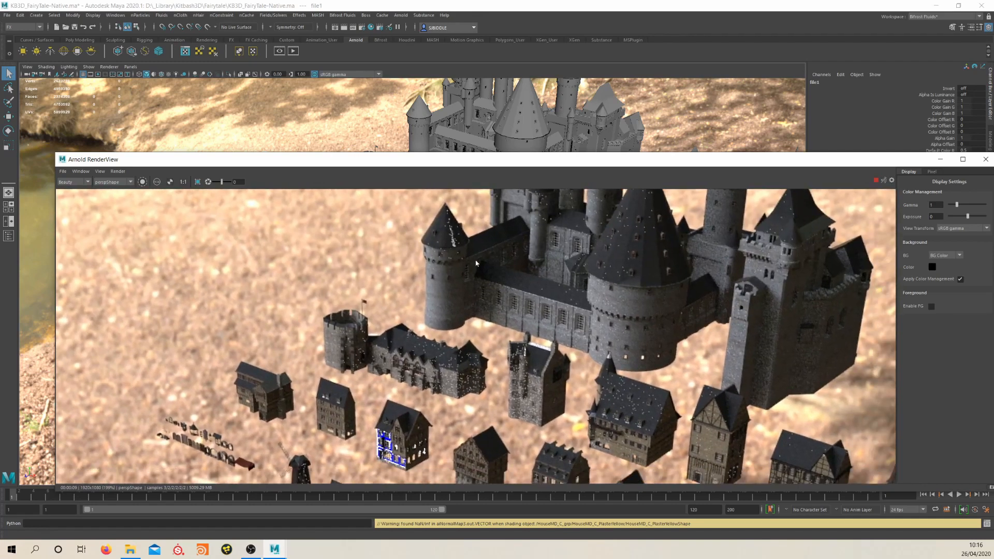
scroll(497, 253, "down", 1)
scroll(497, 332, "up", 2)
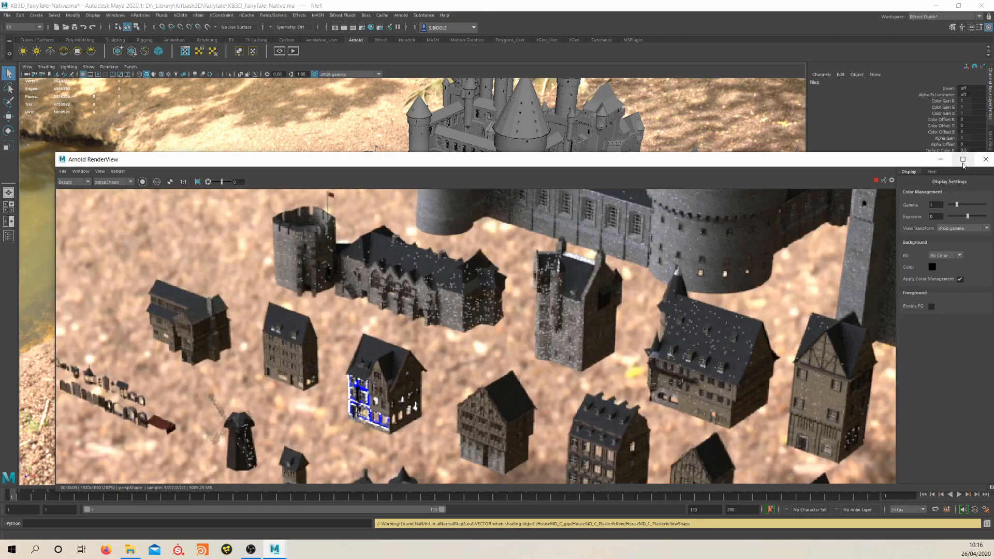
left_click(986, 159)
left_click(409, 165)
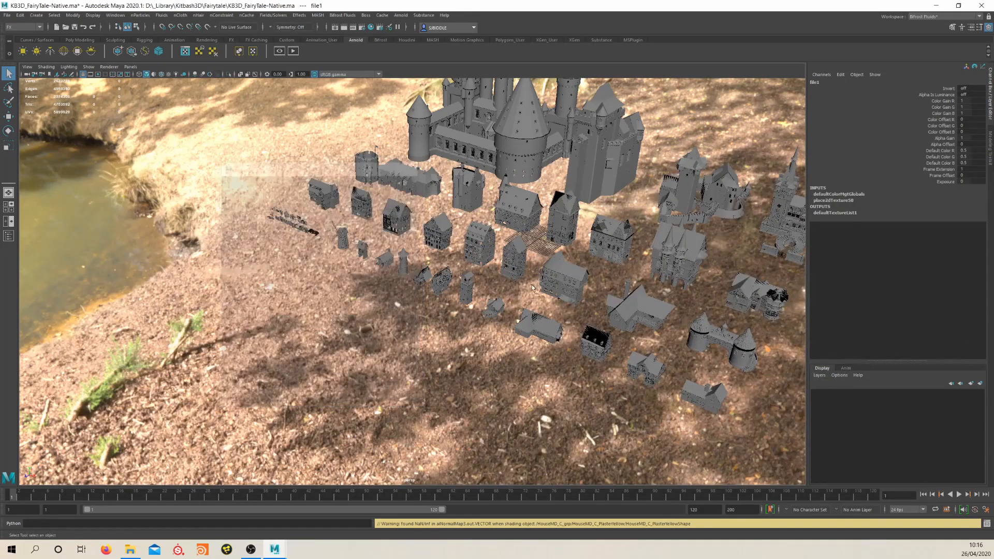
Move closer to the houses and check the last Arnold render to locate the building with the blue facade
scroll(617, 324, "up", 6)
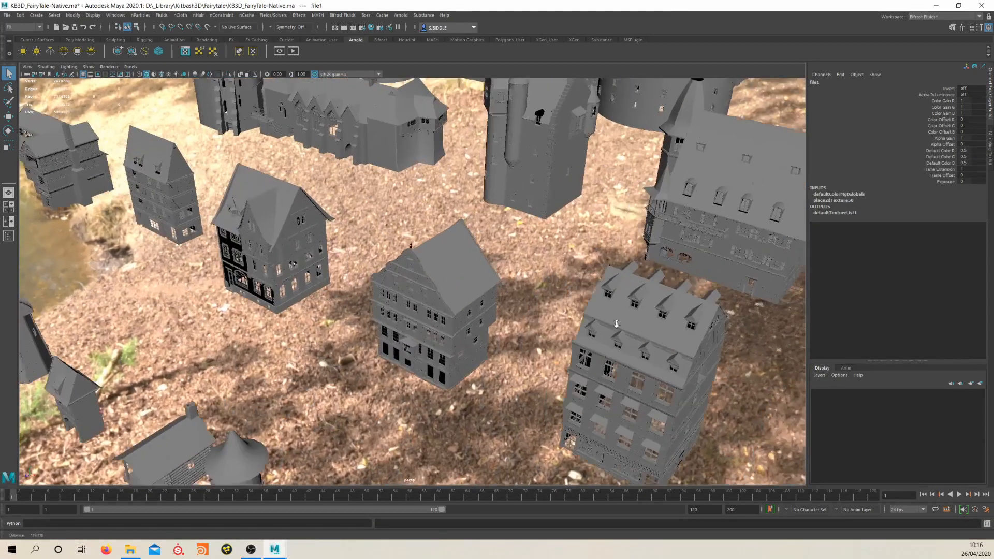
middle_click_drag(616, 323, 529, 279, "alt")
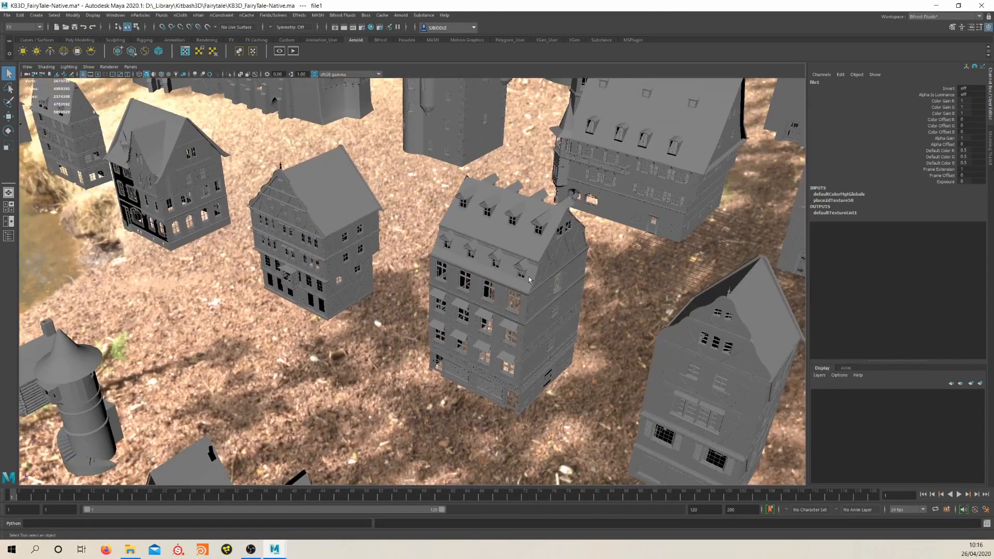
left_click(401, 15)
left_click(420, 39)
middle_click_drag(458, 251, 466, 359)
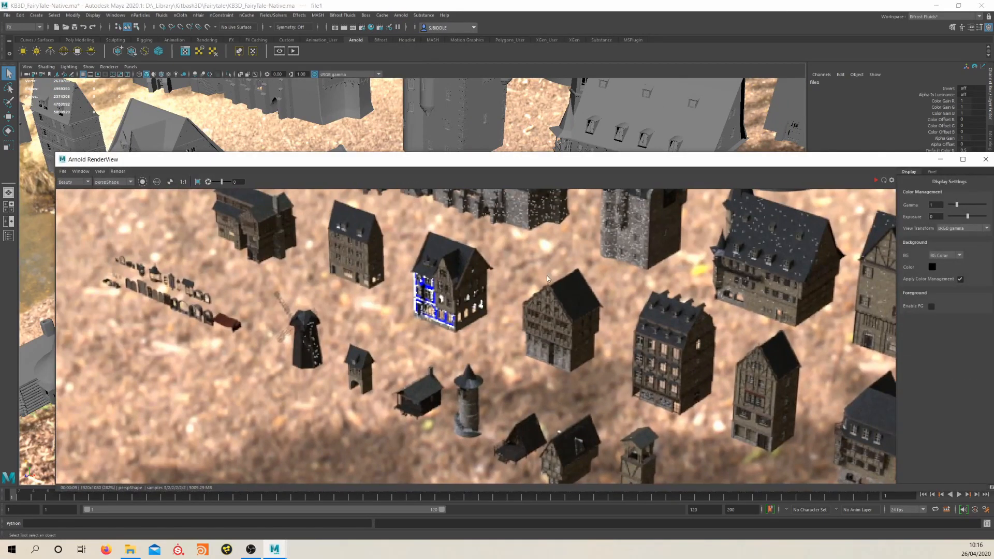
left_click(986, 160)
Select the HouseMD_C_PlasterYellow mesh on the house with black walls, isolate it and look around it
left_click_drag(290, 233, 326, 235, "alt")
middle_click_drag(222, 223, 393, 282, "alt")
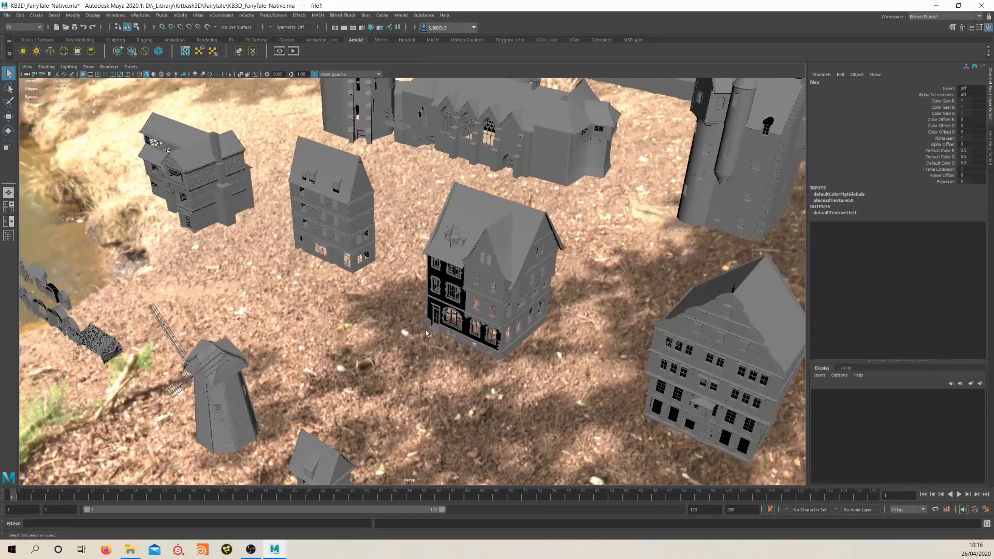
left_click_drag(383, 285, 415, 289, "alt")
right_click_drag(414, 290, 648, 306, "alt")
left_click(553, 265)
left_click_drag(553, 265, 590, 249, "alt")
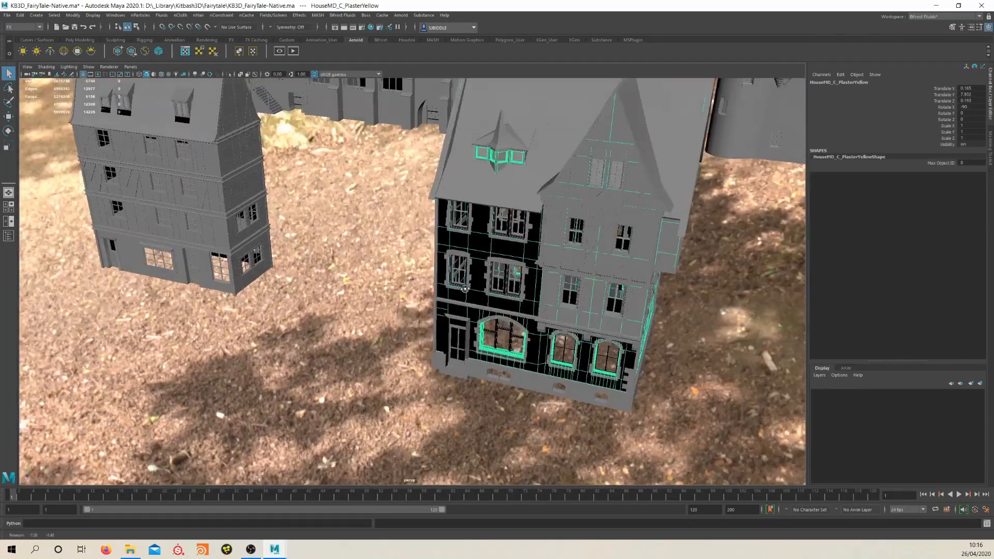
right_click_drag(466, 282, 565, 291, "alt")
left_click_drag(565, 291, 487, 307, "alt")
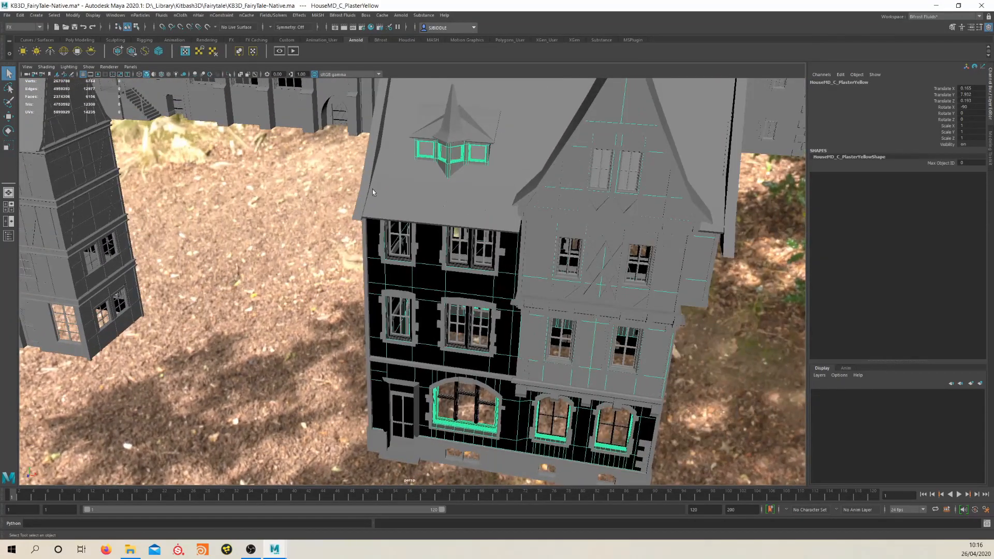
left_click(231, 75)
left_click_drag(277, 129, 492, 274, "alt")
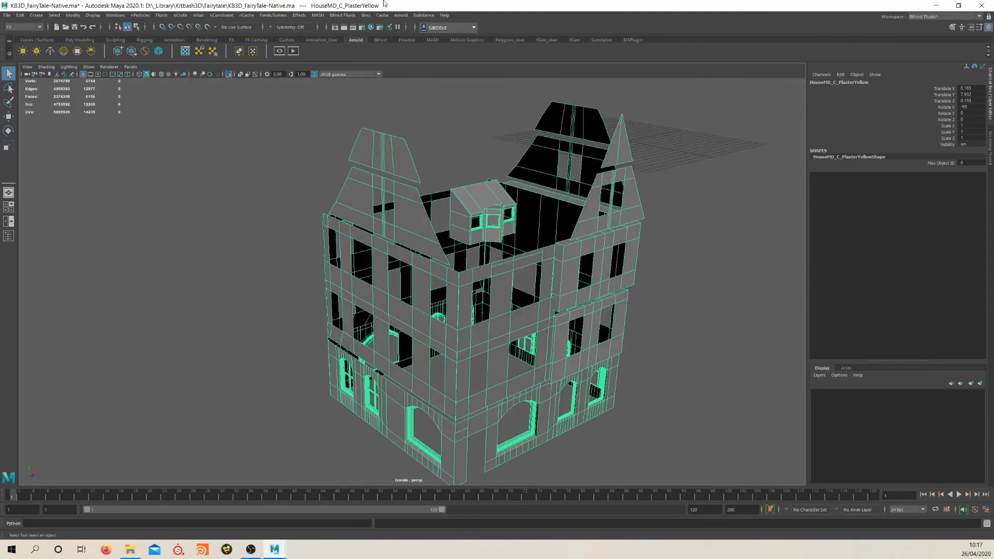
Apply Set to Face to the normals of the isolated HouseMD_C_PlasterYellow mesh
left_click(36, 28)
left_click(15, 36)
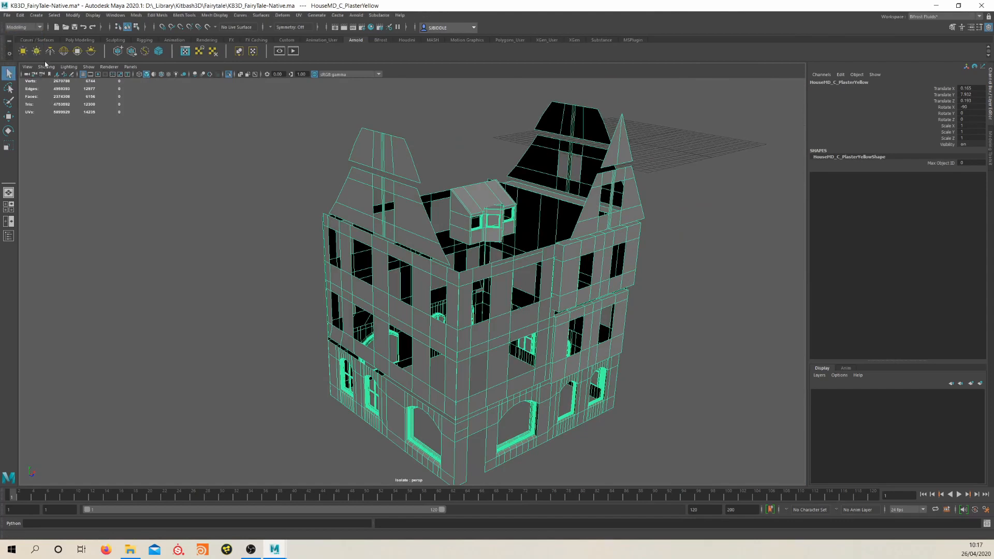
left_click(210, 15)
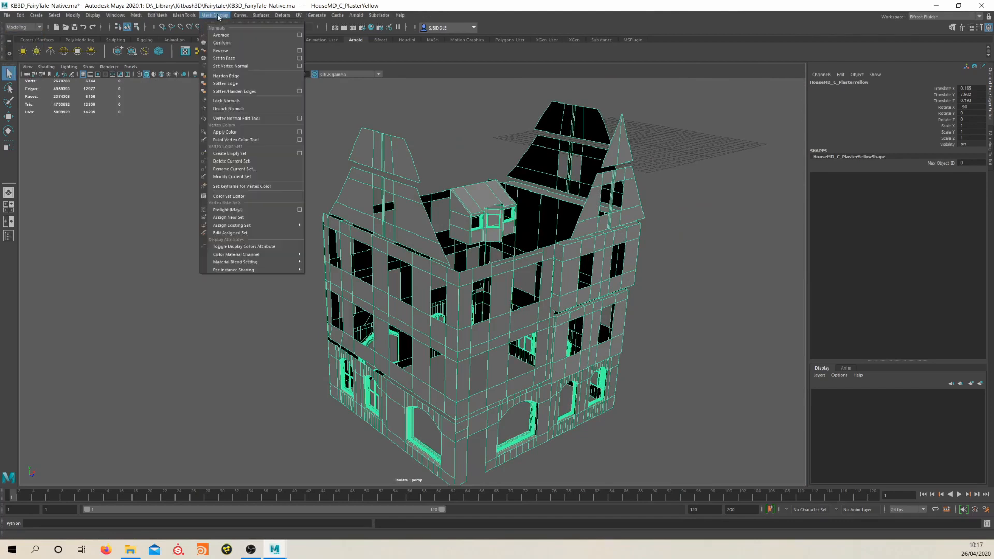
left_click(237, 58)
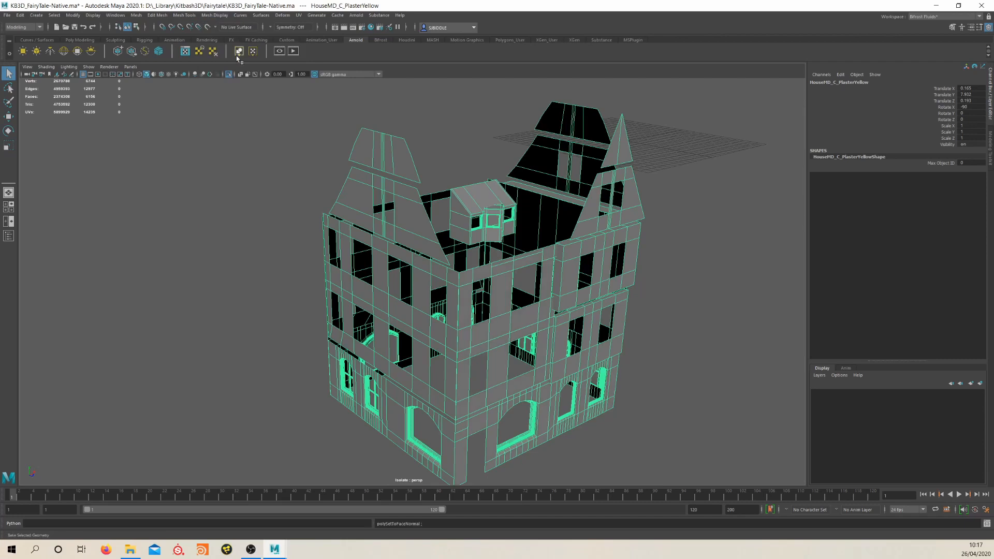
Deselect the plaster mesh, end its isolation to show the full kit, and render the house again with Arnold
middle_click_drag(554, 267, 500, 260, "alt")
right_click_drag(549, 242, 604, 228)
left_click(619, 238)
left_click(232, 74)
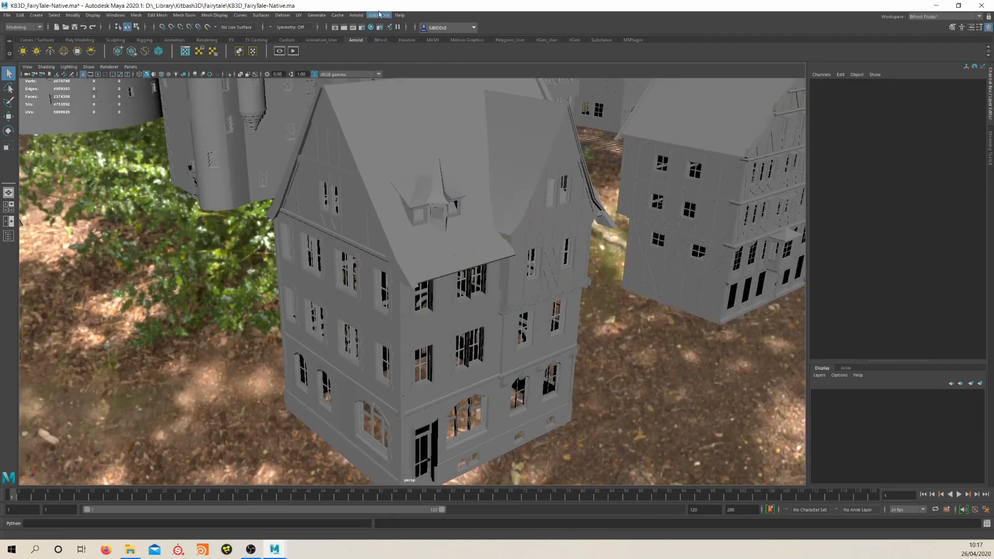
left_click(357, 15)
left_click(364, 30)
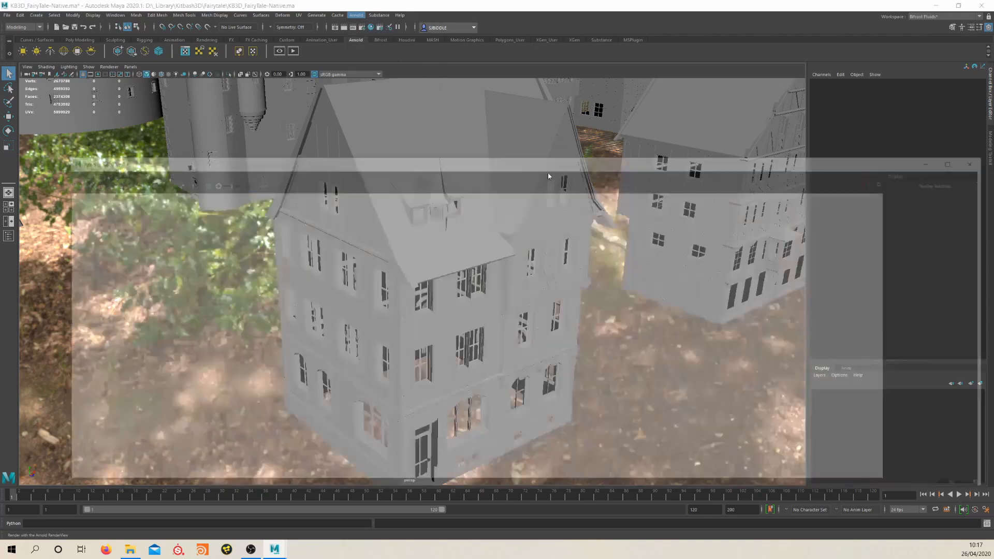
scroll(532, 332, "down", 4)
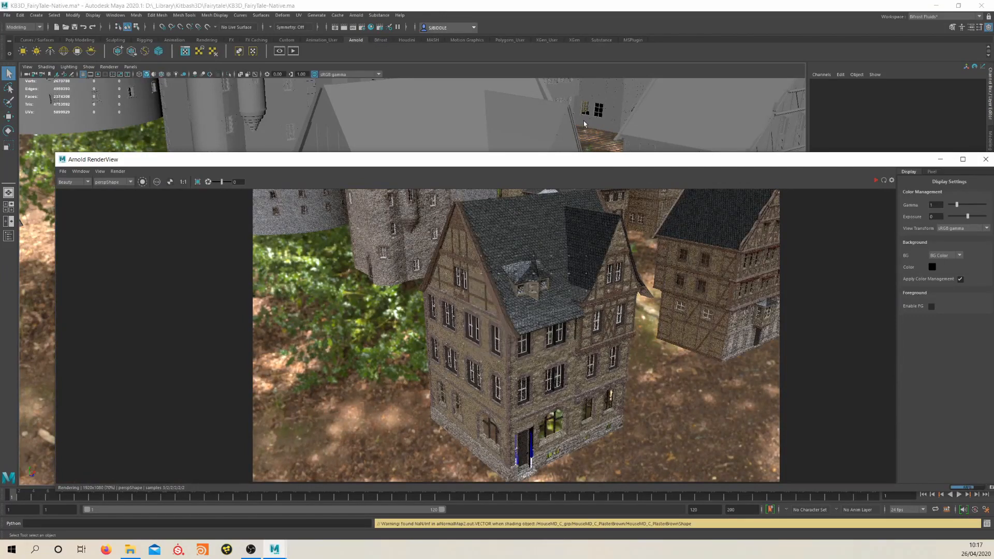
Close the finished render, move back to an elevated view over the houses and render them with Arnold
left_click_drag(655, 87, 989, 136, "alt")
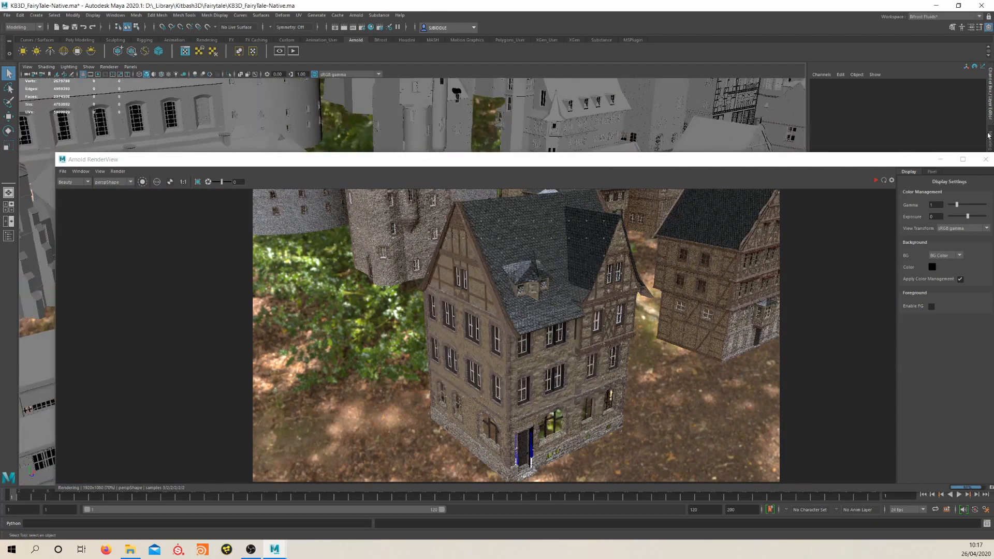
left_click(985, 159)
left_click_drag(775, 179, 574, 292, "alt")
middle_click_drag(573, 292, 626, 341, "alt")
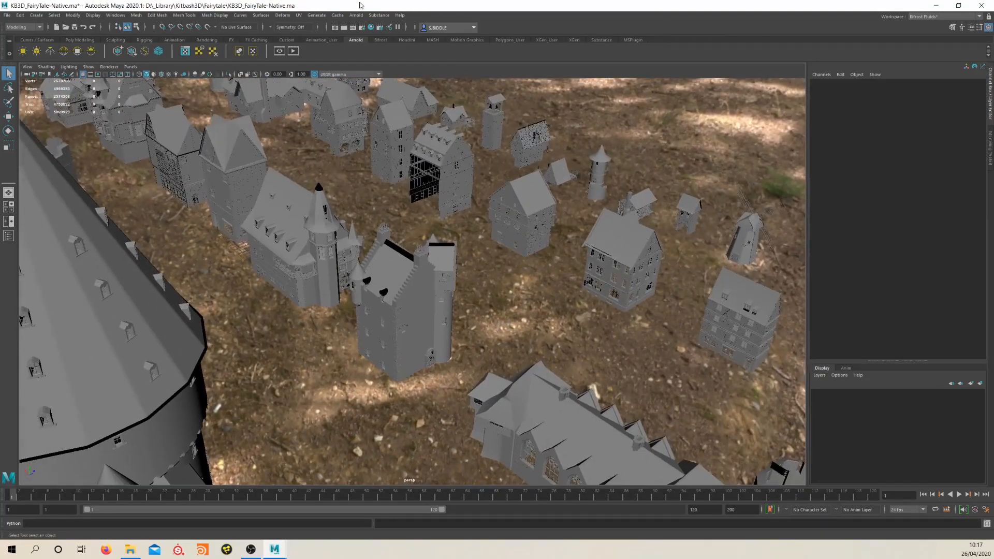
left_click(361, 19)
left_click(370, 29)
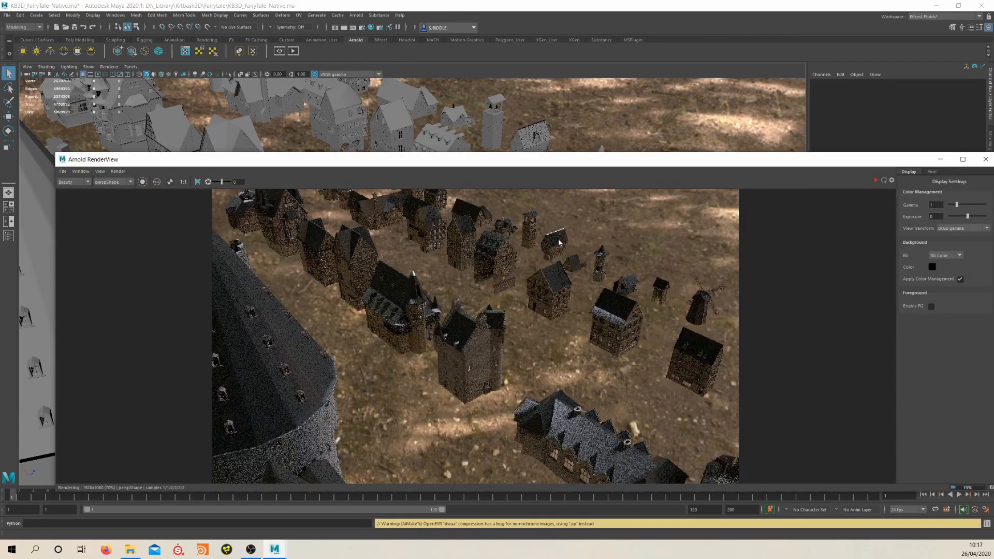
Examine the rendered houses up close for meshes with noisy or wrongly shaded surfaces
scroll(315, 265, "up", 5)
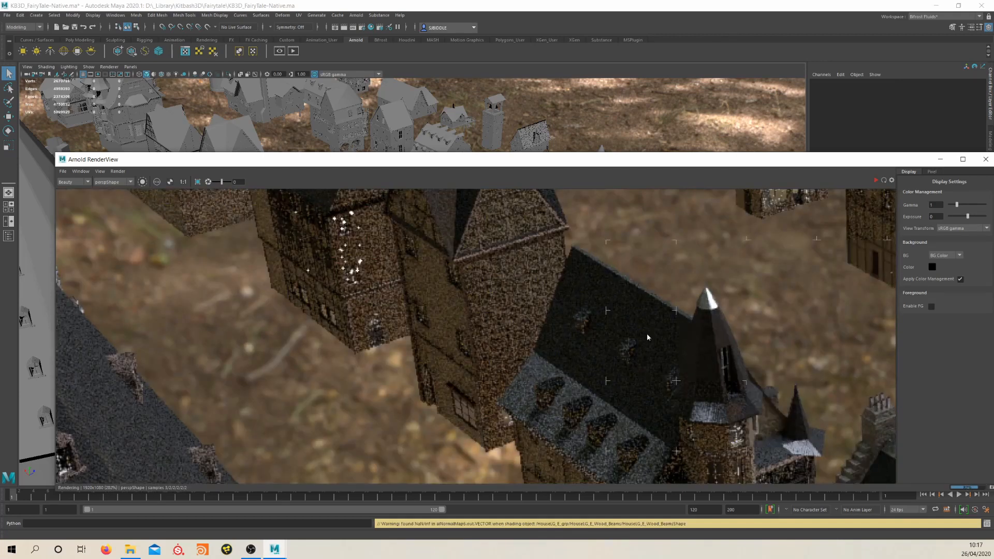
middle_click_drag(775, 383, 651, 339)
scroll(651, 339, "down", 4)
middle_click_drag(654, 306, 657, 348)
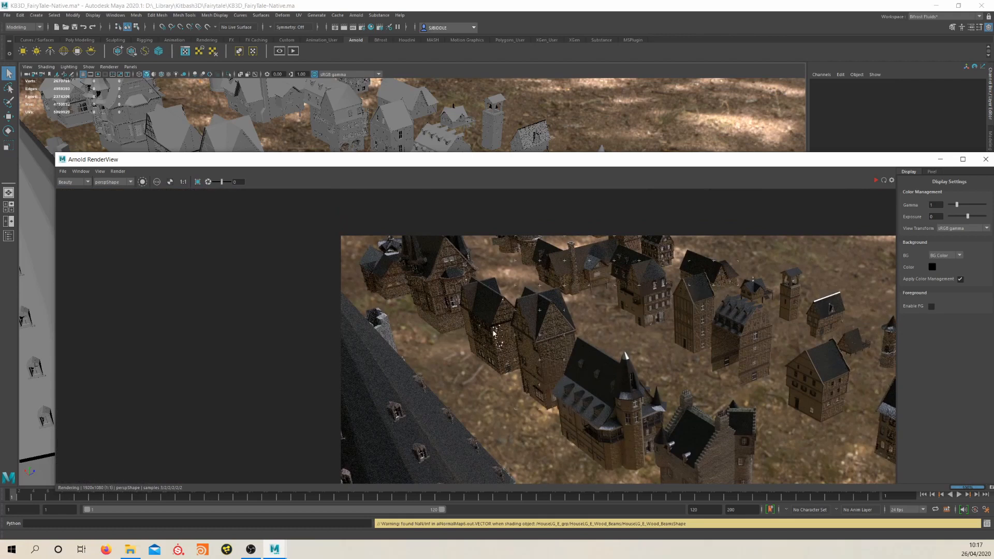
middle_click_drag(649, 323, 606, 320)
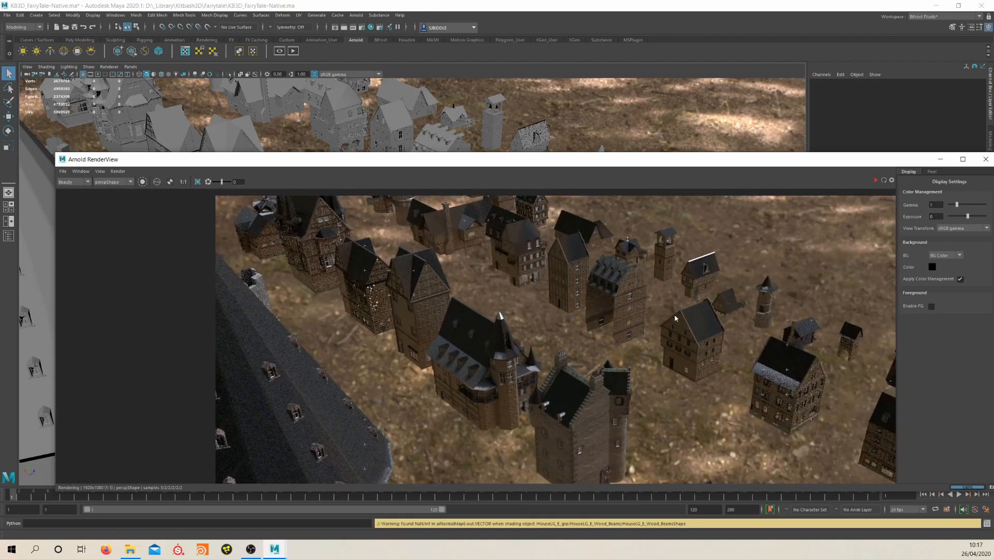
middle_click_drag(566, 278, 655, 285)
middle_click_drag(519, 224, 573, 250)
scroll(570, 253, "up", 1)
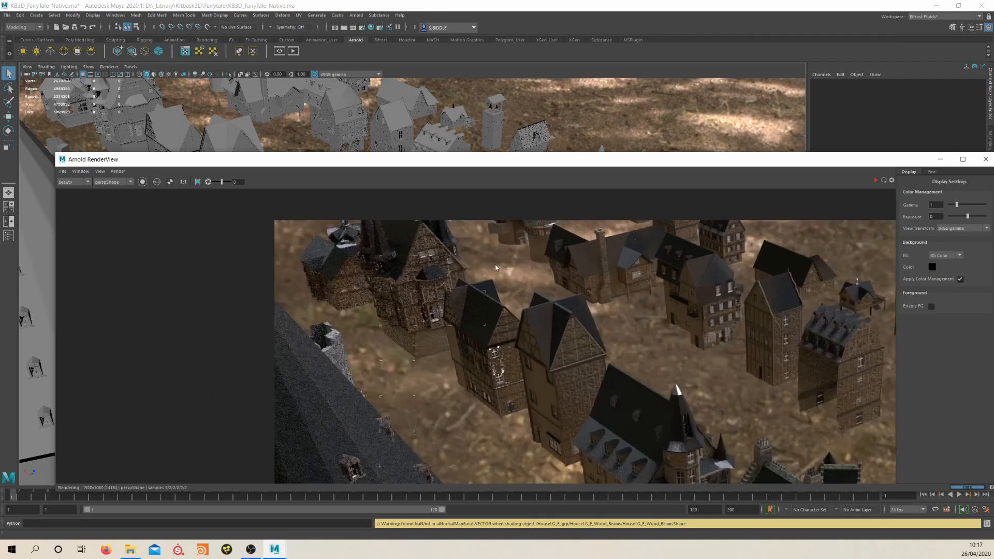
Close the render, select the HouseLG_E_PlasterYellow mesh and frame its house close up
left_click(989, 159)
left_click_drag(486, 224, 434, 249, "alt")
left_click(359, 237)
key("f")
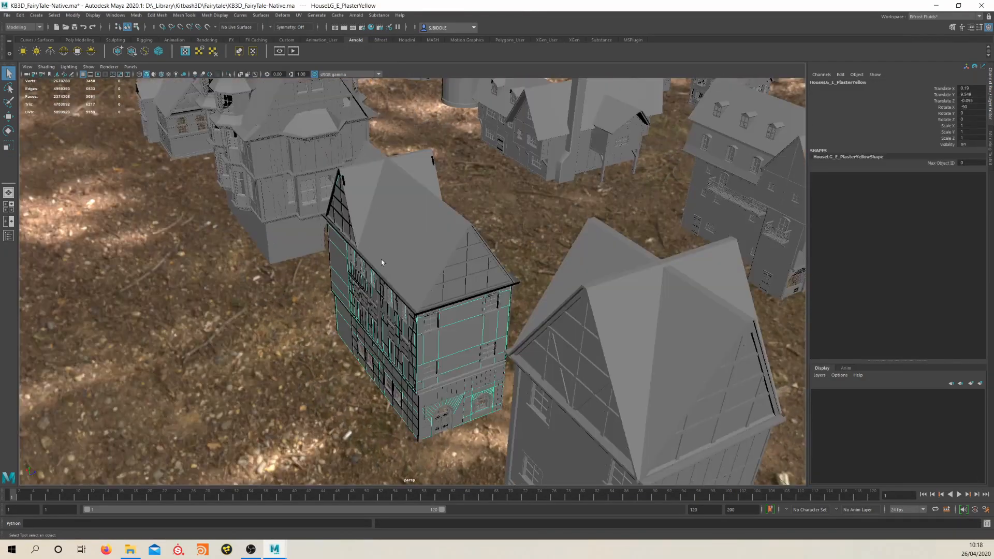
right_click_drag(382, 262, 523, 313, "alt")
middle_click_drag(523, 313, 484, 252, "alt")
scroll(483, 251, "up", 2)
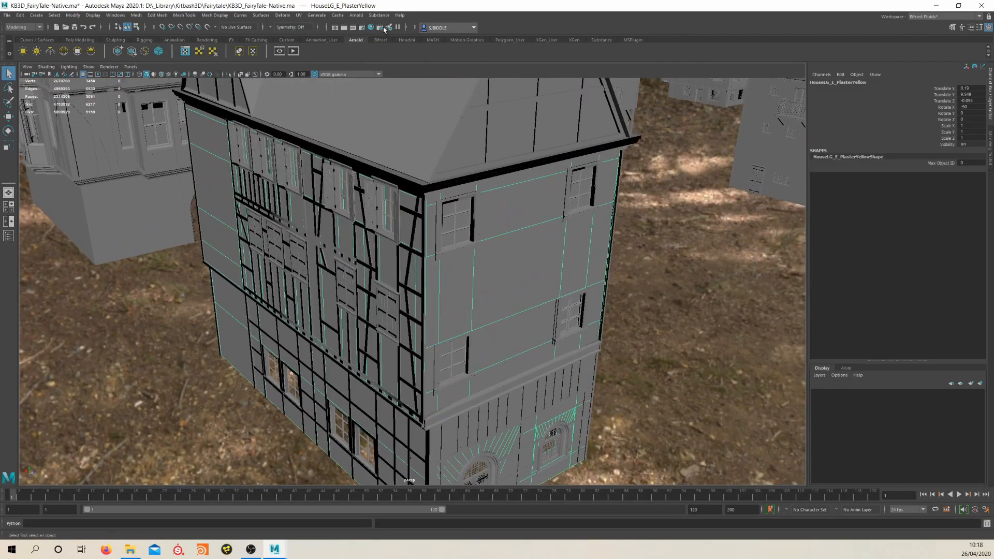
Render the close-up of the HouseLG_E facade with Arnold to inspect its plaster walls
left_click(357, 15)
key("Escape")
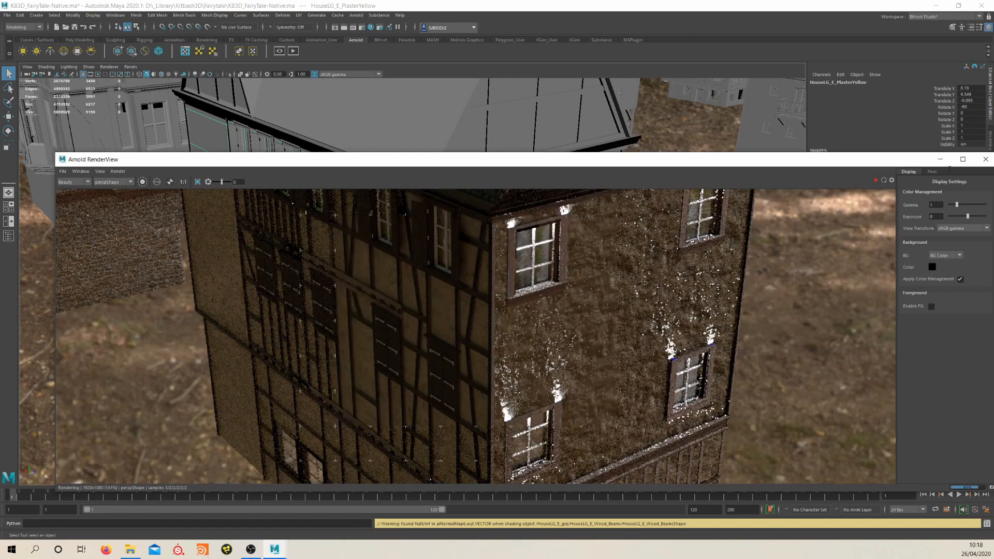
left_click(986, 159)
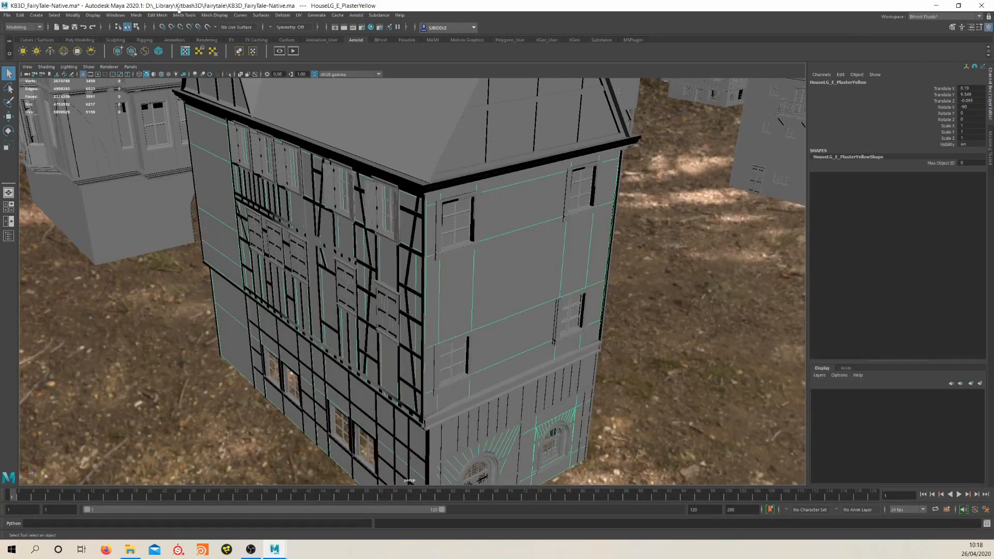
Apply Set to Face to the normals of the HouseLG_E_PlasterYellow, HouseLG_E_Wood_Beams and HouseLG_E_Mullions_Wood meshes
left_click(214, 15)
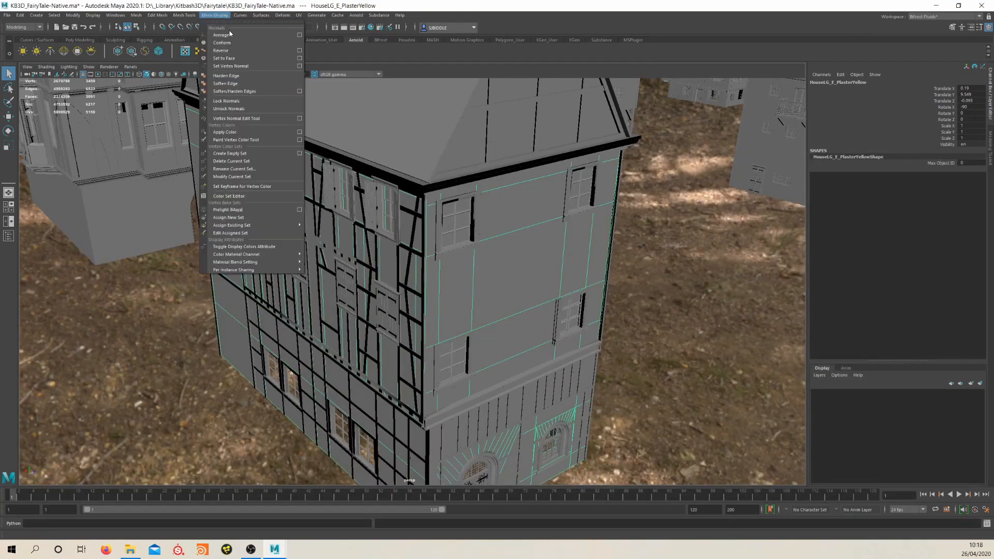
left_click(228, 60)
left_click(412, 255)
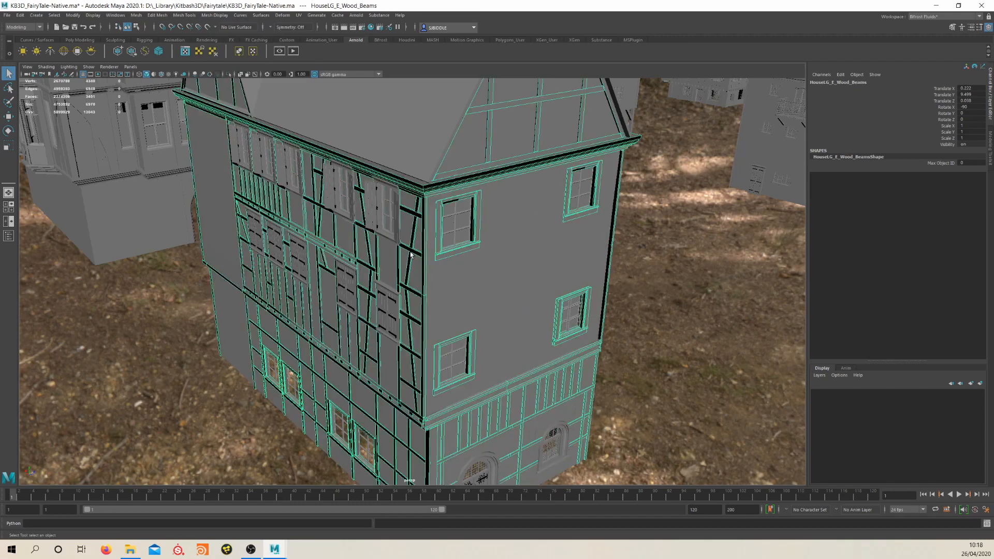
left_click(214, 15)
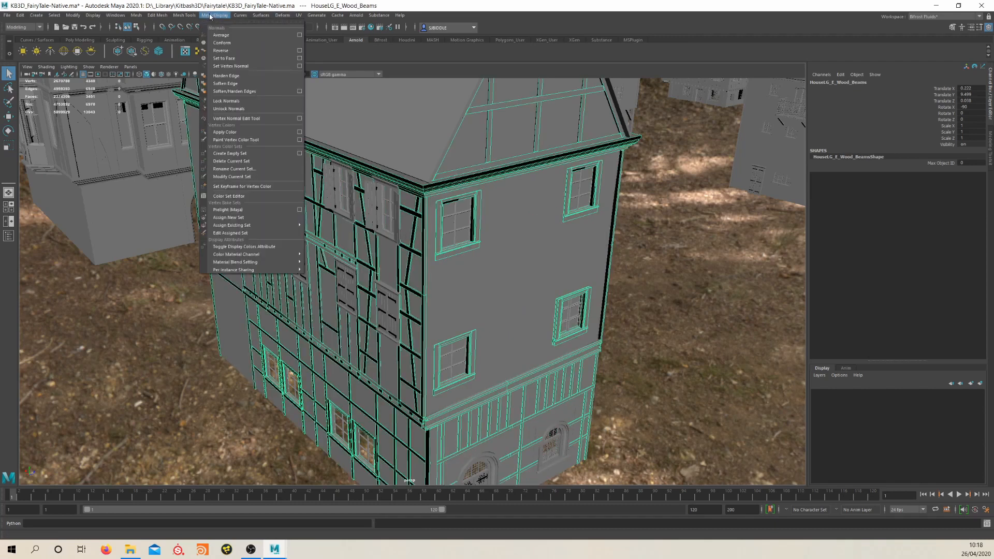
left_click(228, 58)
left_click(460, 348)
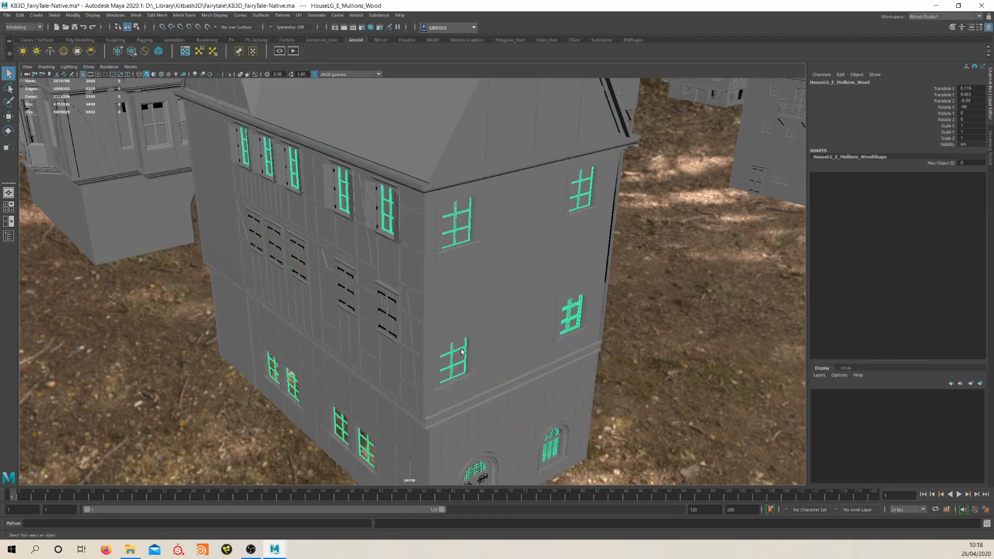
left_click(214, 15)
left_click(227, 58)
Select the HouseLG_E wood beams again, render the corrected house with Arnold and close the render
left_click(534, 406)
left_click(356, 15)
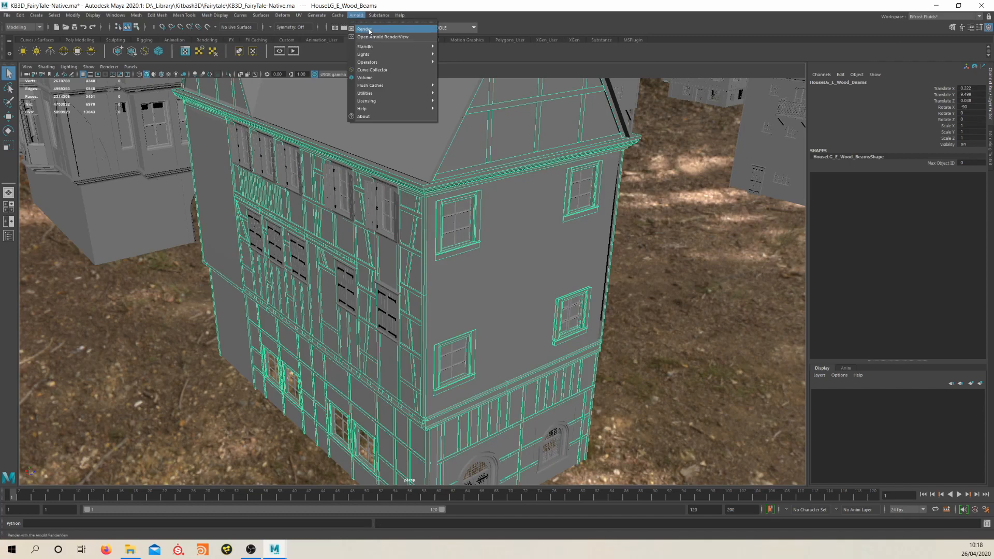
left_click(370, 30)
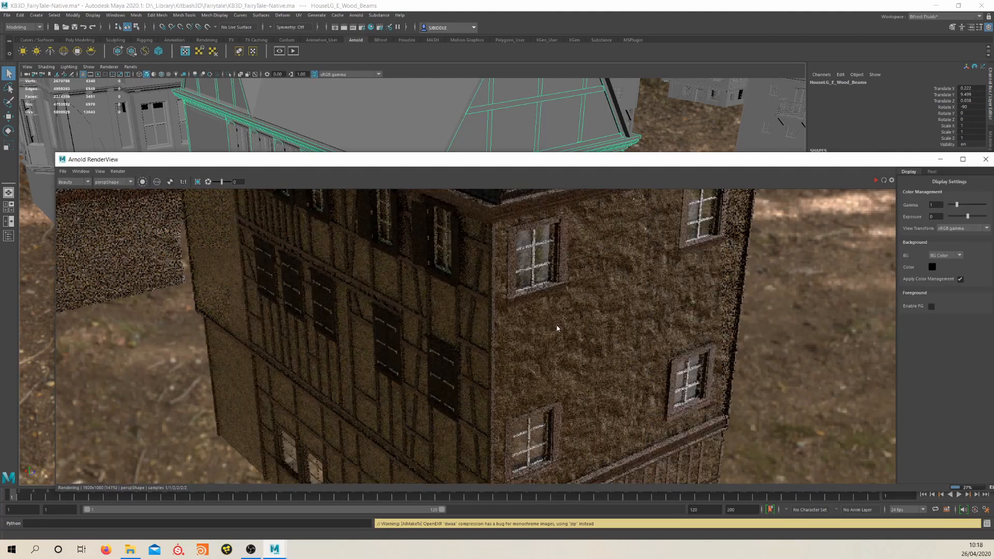
left_click(989, 161)
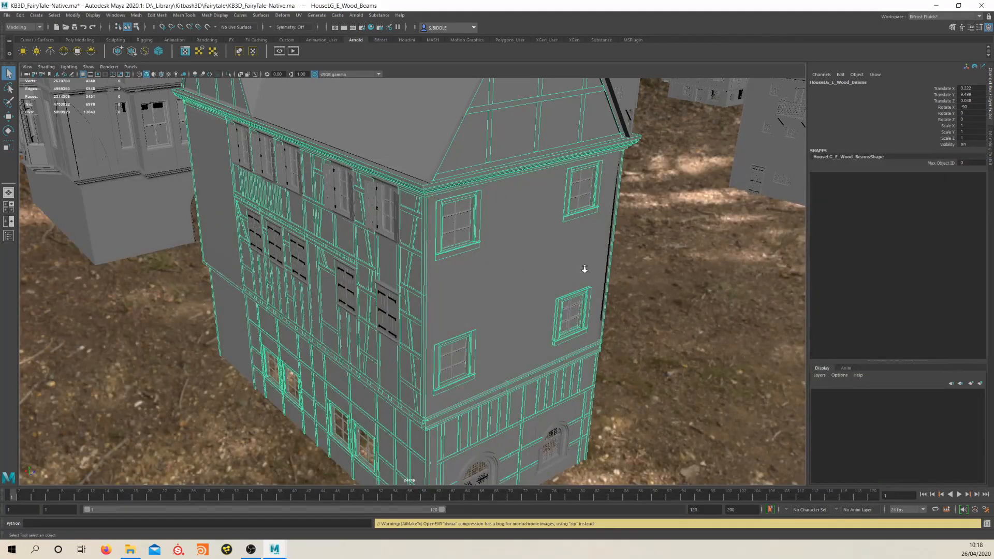
Move back from the house and look over the whole castle and village kit from several angles
right_click_drag(584, 269, 401, 297, "alt")
left_click_drag(559, 259, 383, 290, "alt")
right_click_drag(466, 290, 377, 307, "alt")
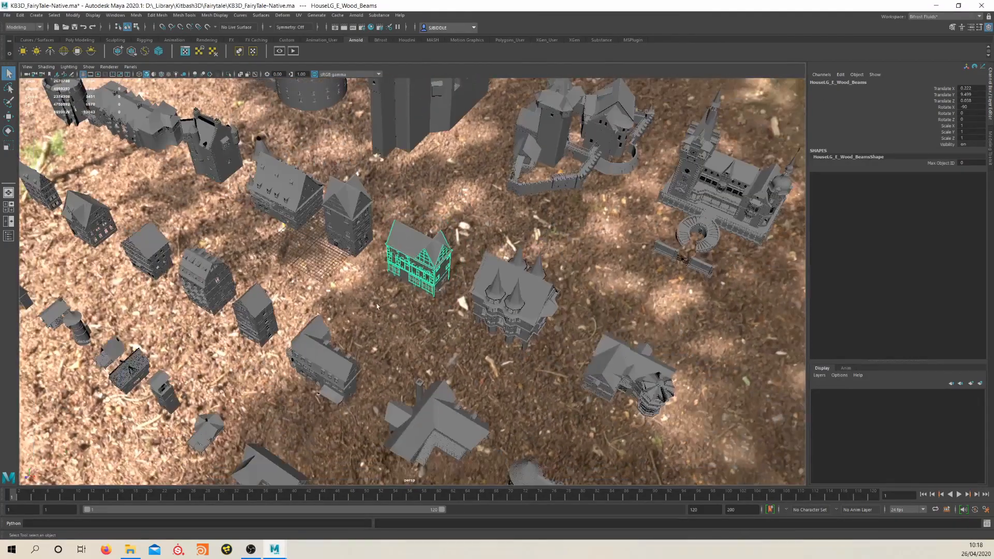
left_click_drag(377, 307, 256, 285, "alt")
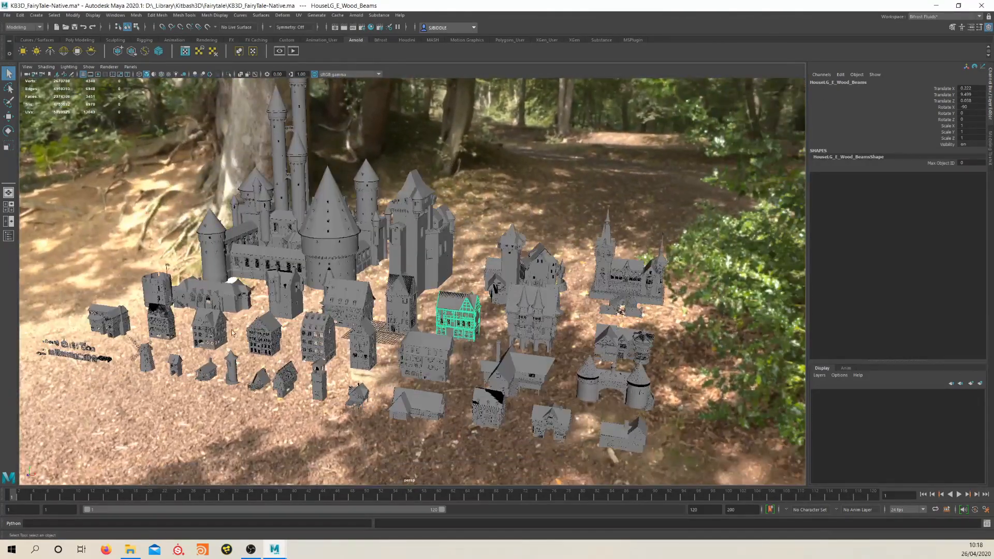
middle_click_drag(515, 325, 568, 347, "alt")
left_click_drag(518, 339, 562, 321, "alt")
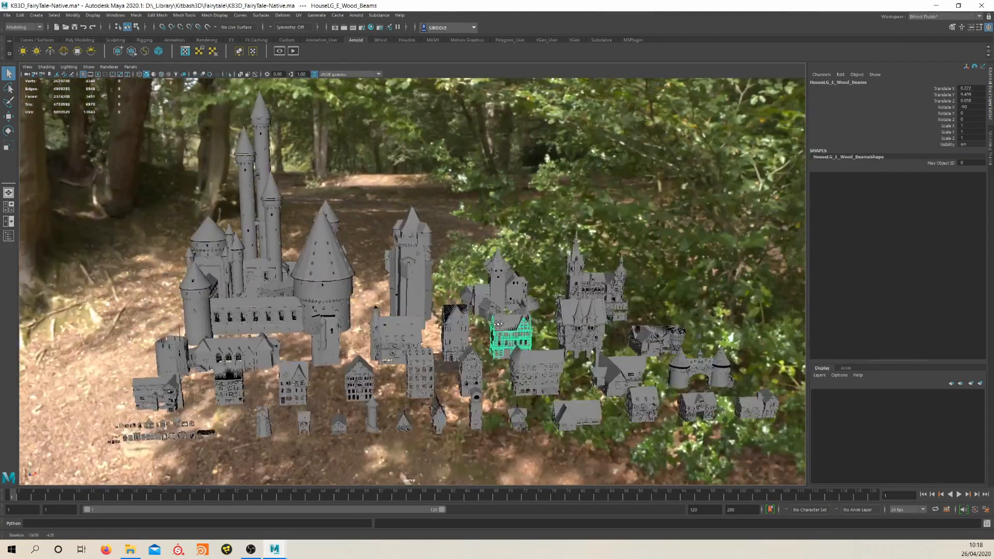
middle_click_drag(497, 352, 554, 332, "alt")
left_click_drag(484, 341, 505, 332, "alt")
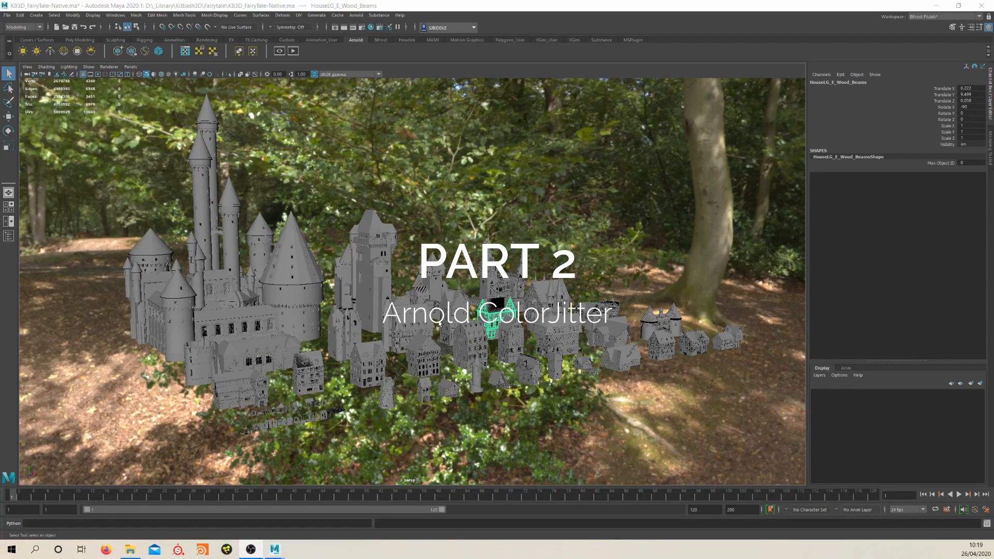
Render a view of the entire kit with Arnold, check the full image and close the render
left_click_drag(439, 323, 384, 341, "alt")
right_click_drag(497, 317, 481, 314, "alt")
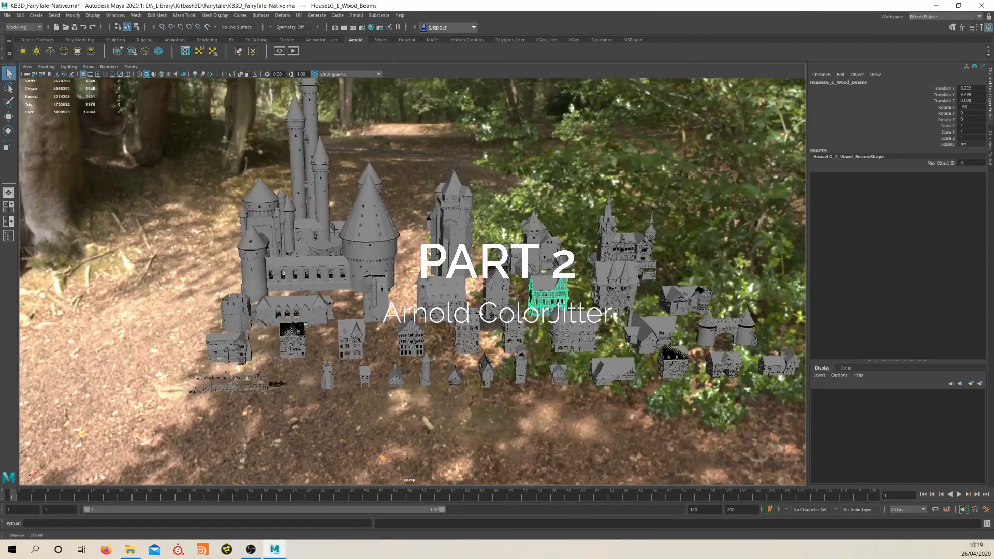
middle_click_drag(481, 314, 462, 364, "alt")
left_click_drag(462, 363, 340, 373, "alt")
left_click(357, 15)
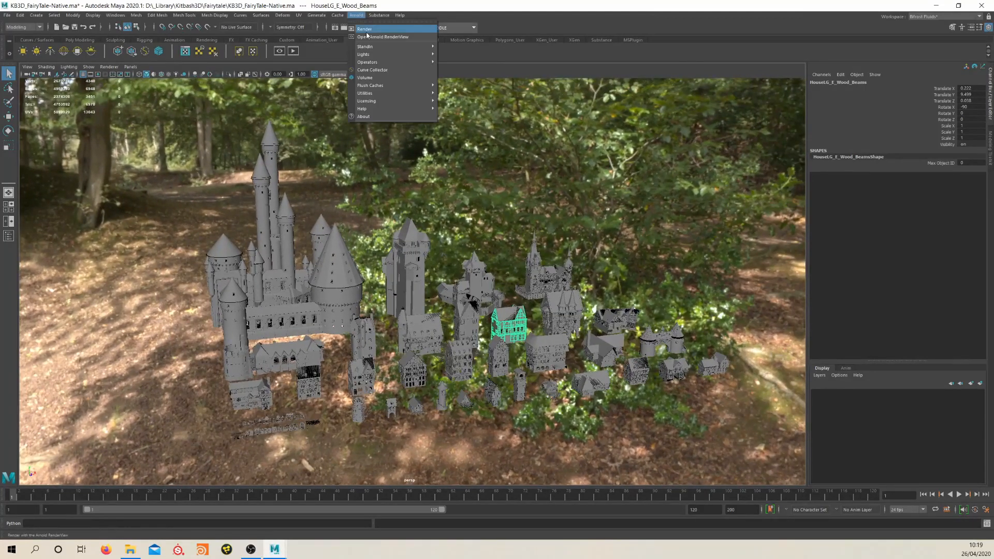
left_click(369, 30)
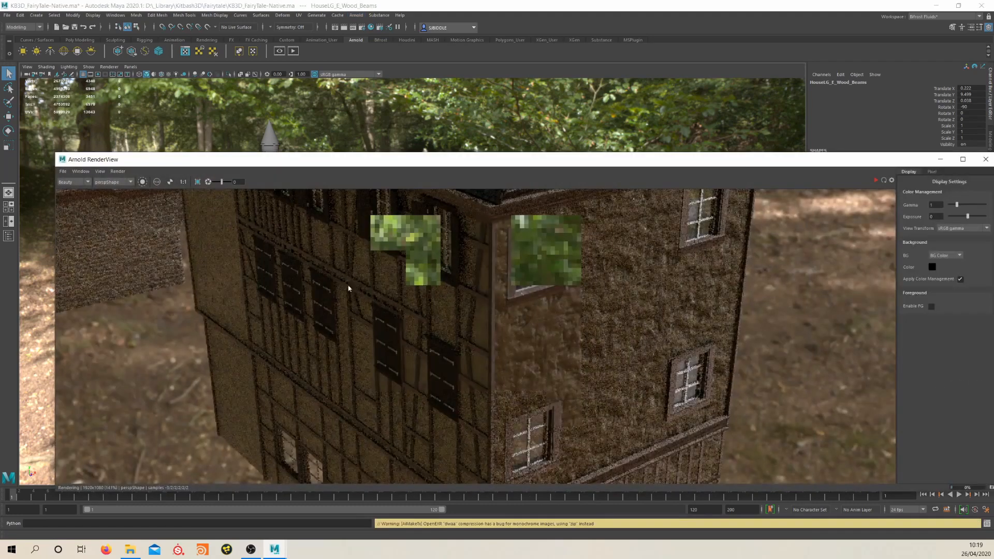
scroll(407, 300, "down", 2)
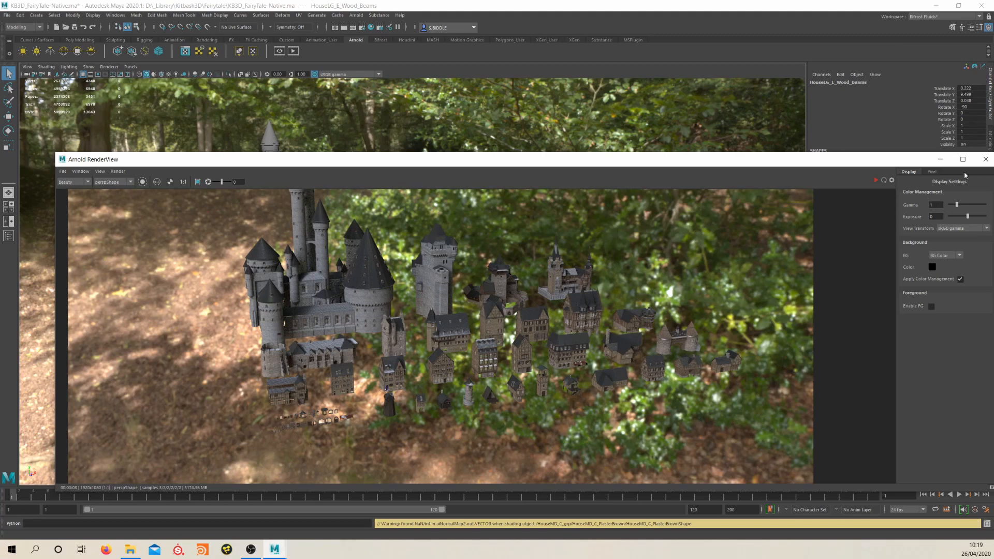
left_click(985, 159)
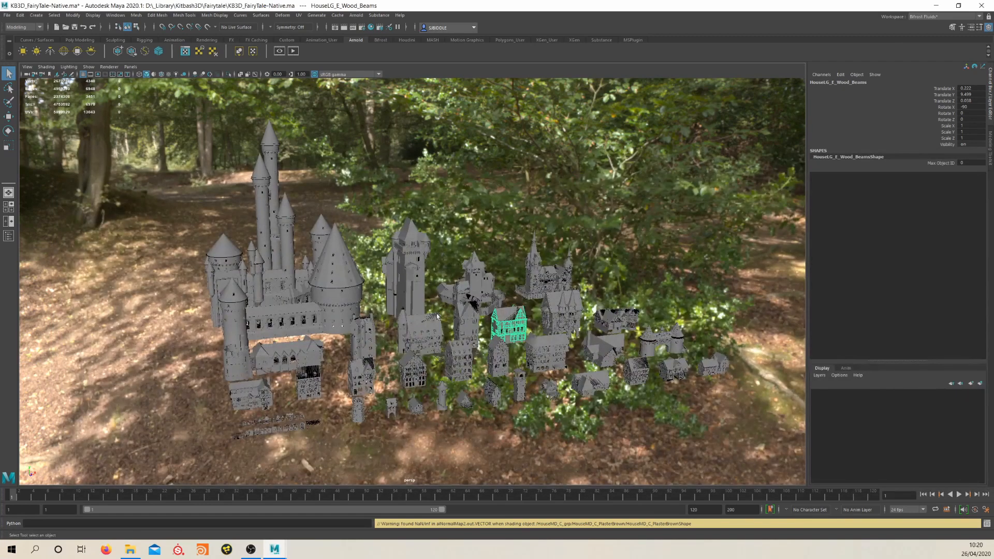
Select the HouseLG_D_PlasterYellow mesh and show its KB3D_Plaster_Yellow_ai shader network in the Hypershade
left_click(467, 331)
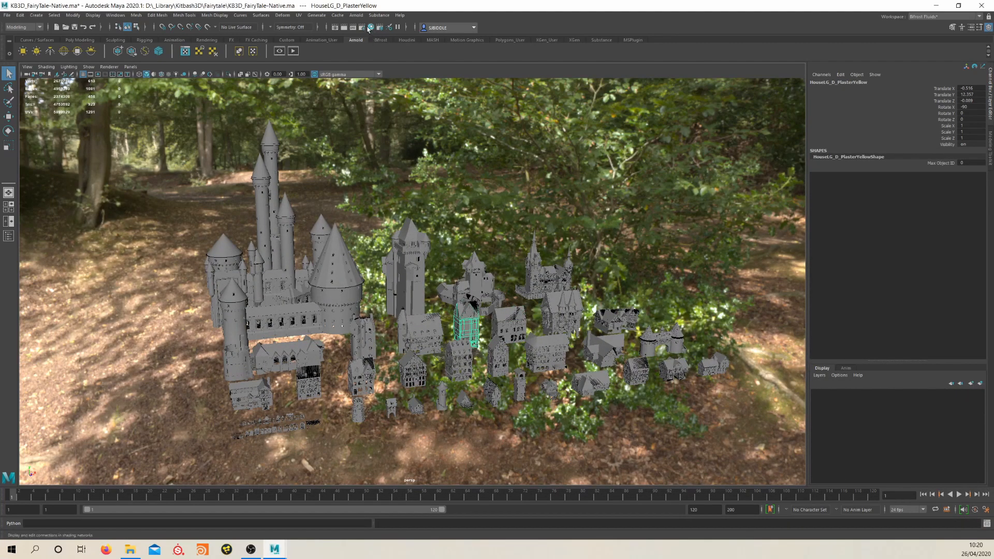
left_click(371, 28)
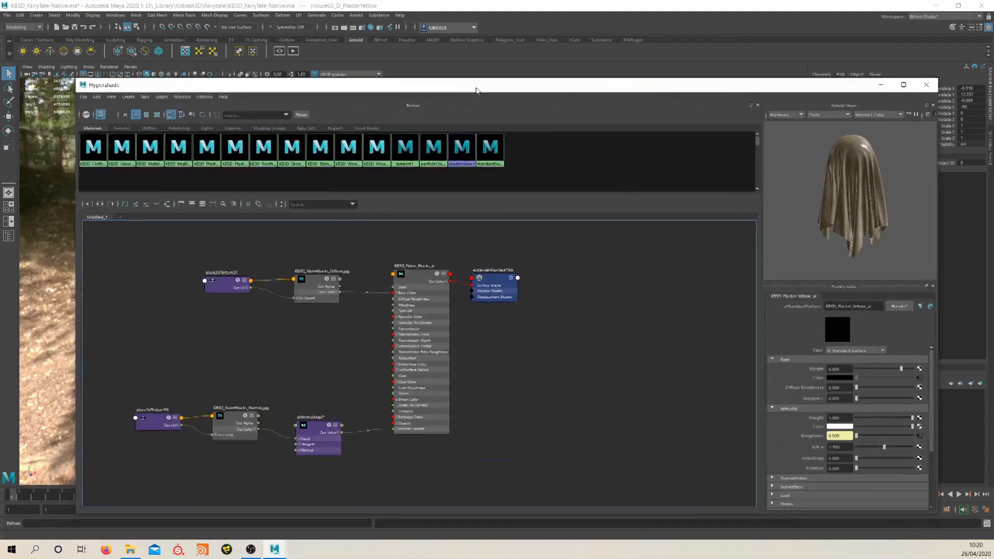
right_click_drag(516, 326, 522, 342)
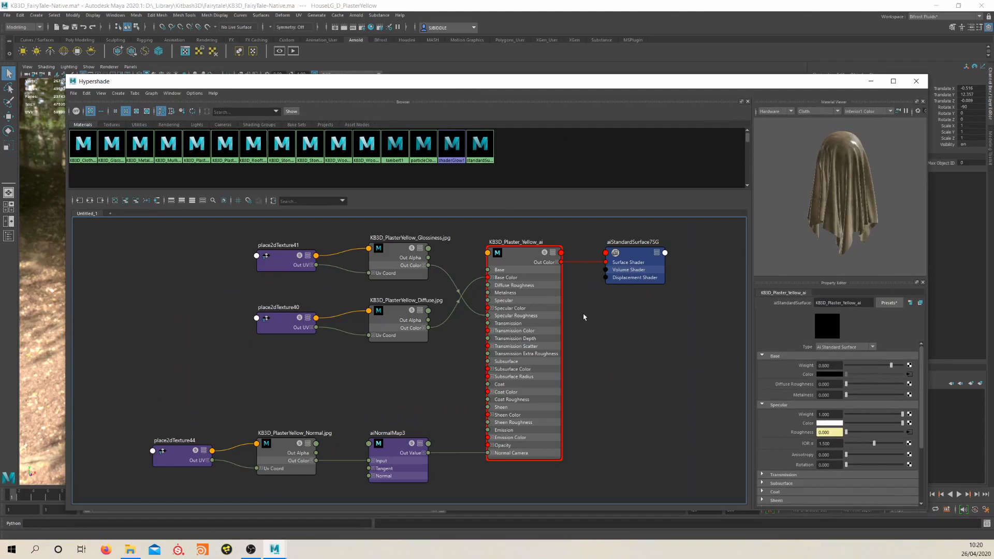
Spread out the plaster shader network, making room between the diffuse texture nodes and the KB3D_Plaster_Yellow_ai shader
left_click_drag(686, 290, 634, 256)
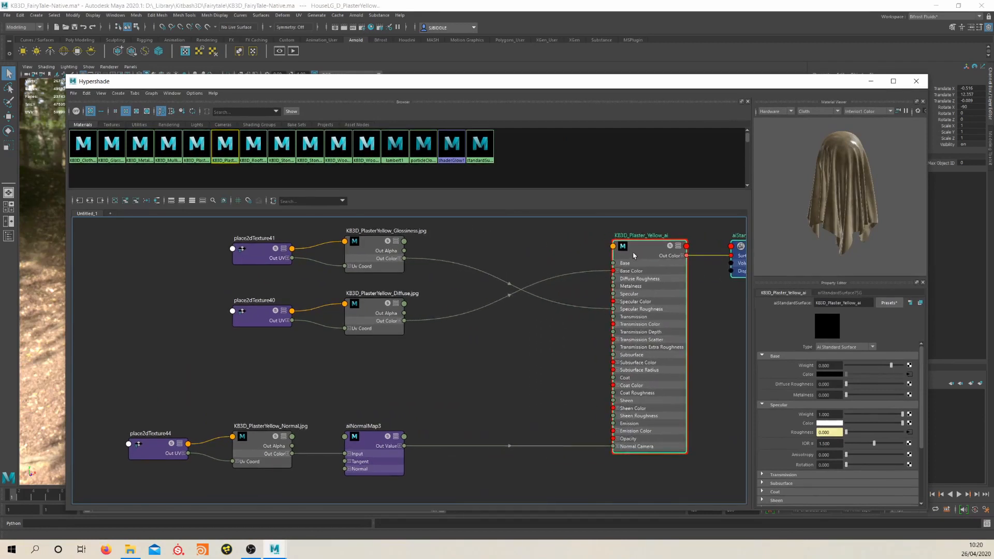
left_click(420, 278)
left_click_drag(352, 304, 333, 327)
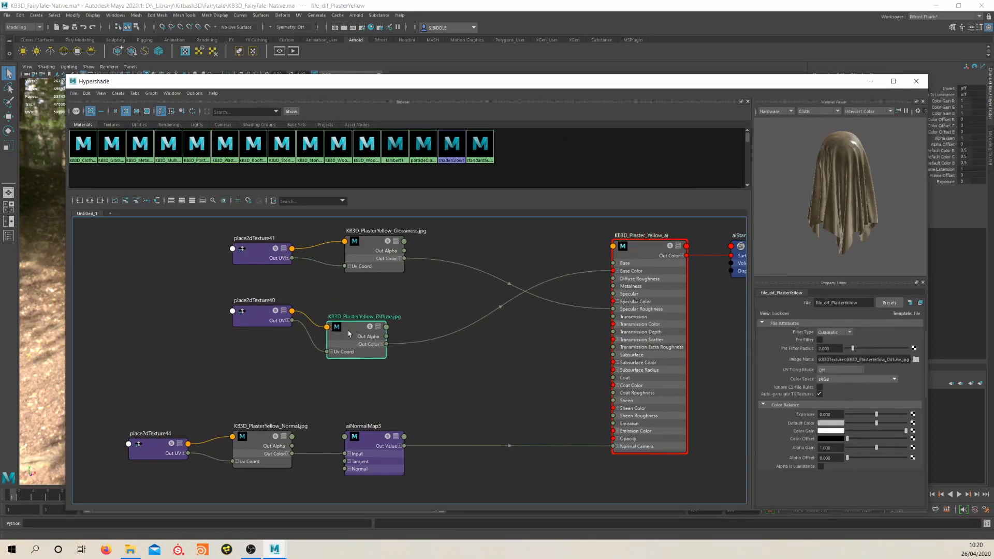
left_click_drag(254, 314, 228, 331)
Add an aiColorJitter node to the yellow plaster shader network
key("Tab")
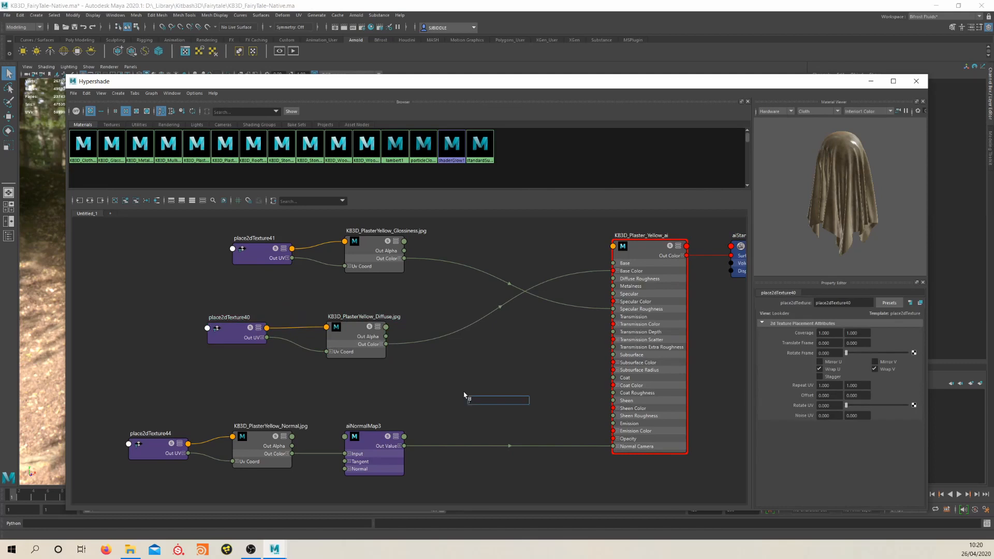
type("aicolor")
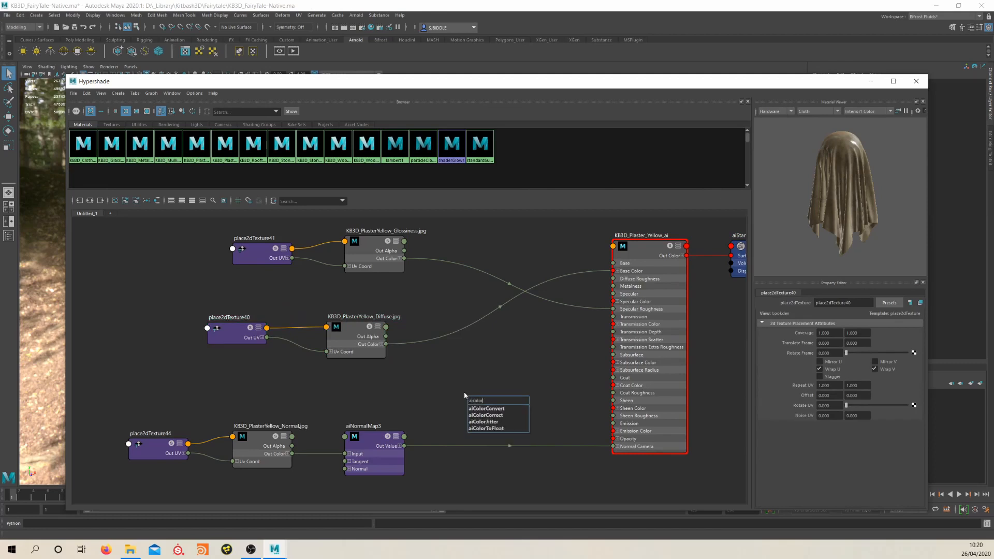
key("Down")
key("Down")
key("Down")
key("Return")
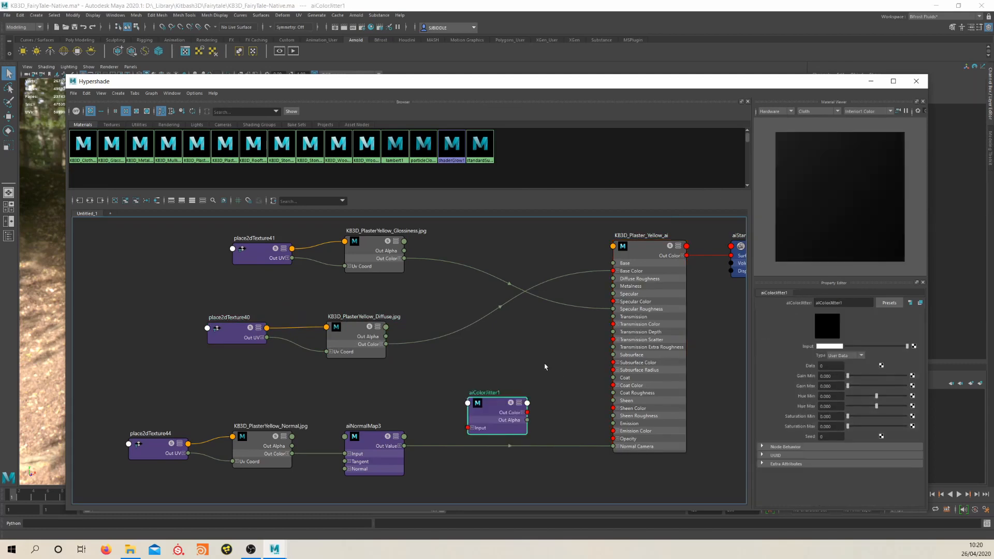
Insert the aiColorJitter node between the Out Color of KB3D_PlasterYellow_Diffuse and the Base Color of KB3D_Plaster_Yellow_ai
left_click_drag(502, 410, 486, 350)
left_click_drag(385, 345, 494, 325)
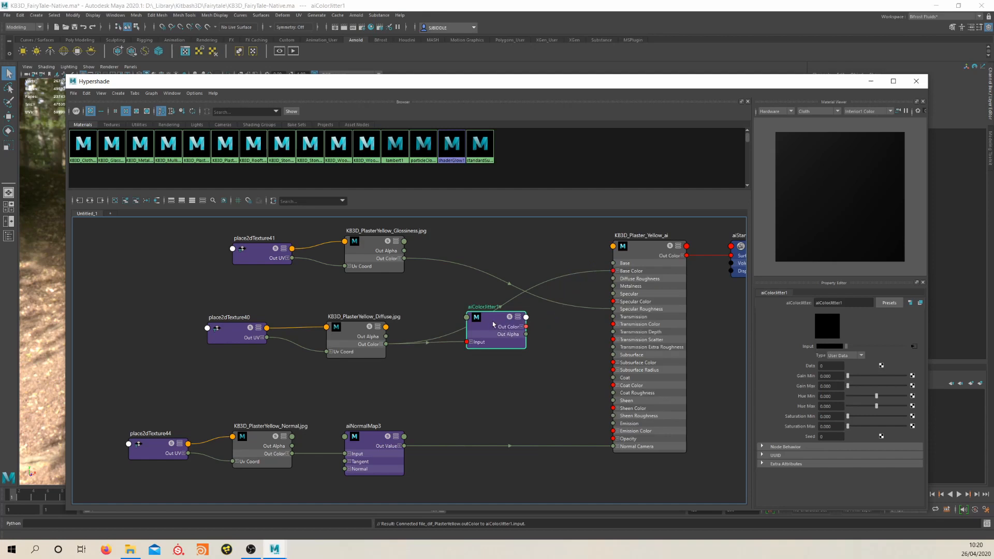
left_click_drag(526, 327, 614, 271)
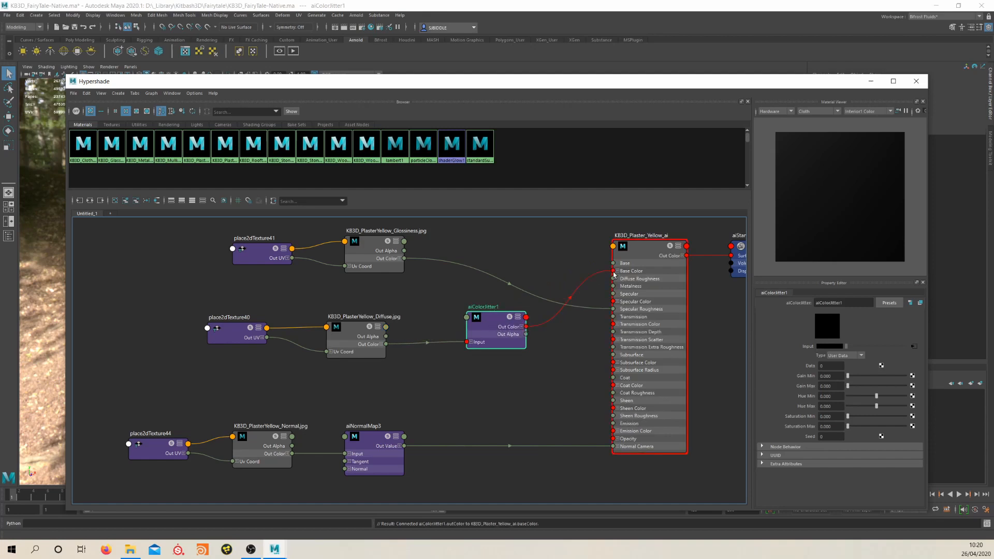
Set the color jitter's type to Object with Hue Min -0.619 and Hue Max 0.714, and close the Hypershade
left_click(849, 357)
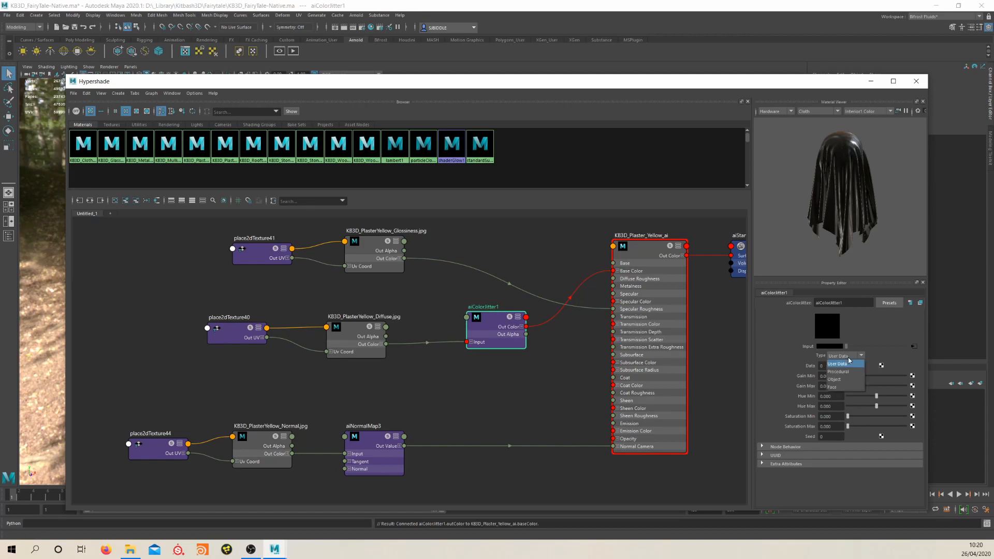
left_click(847, 385)
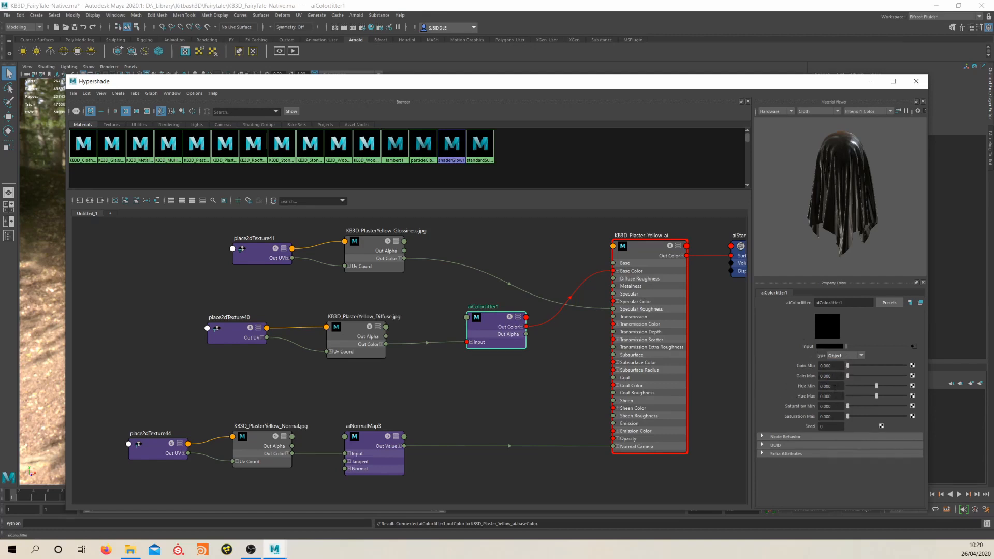
left_click_drag(878, 398, 897, 396)
left_click(917, 82)
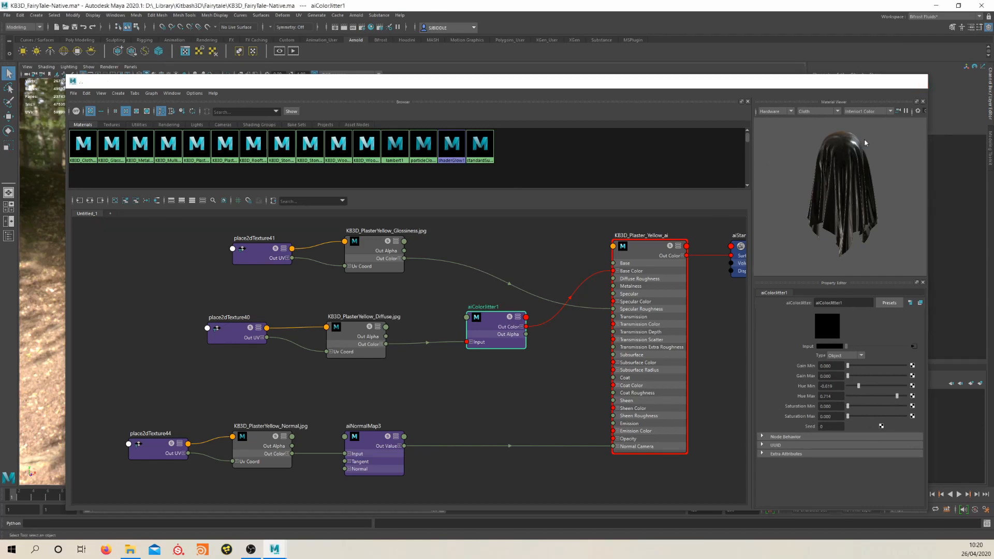
Render the entire kit with Arnold, examine the plaster hue variation between the houses and close the render
left_click(358, 18)
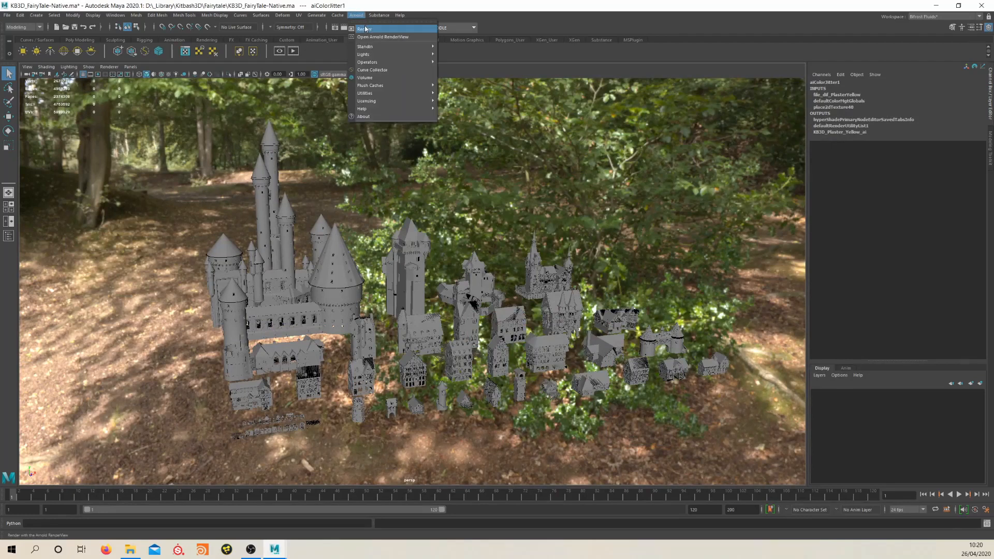
left_click(360, 29)
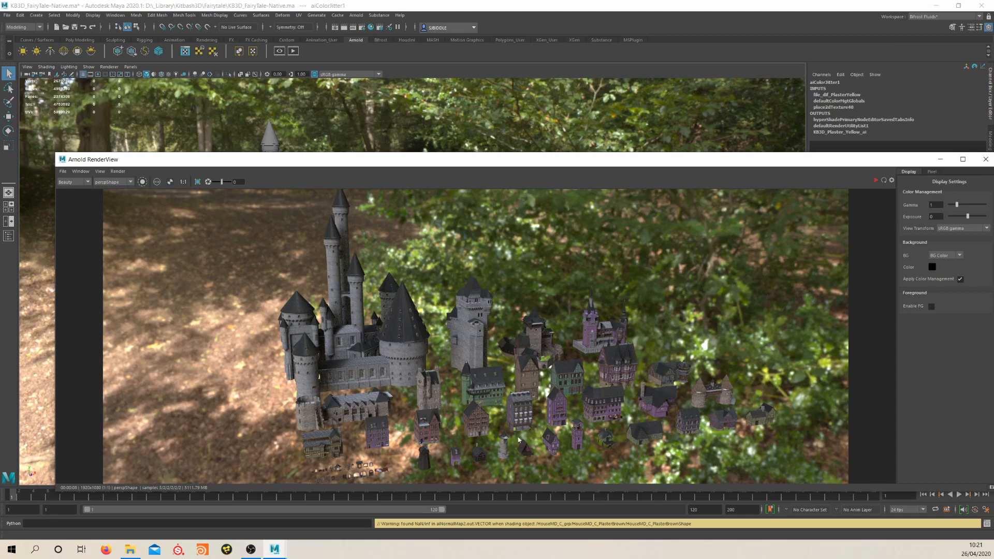
middle_click_drag(524, 404, 527, 368)
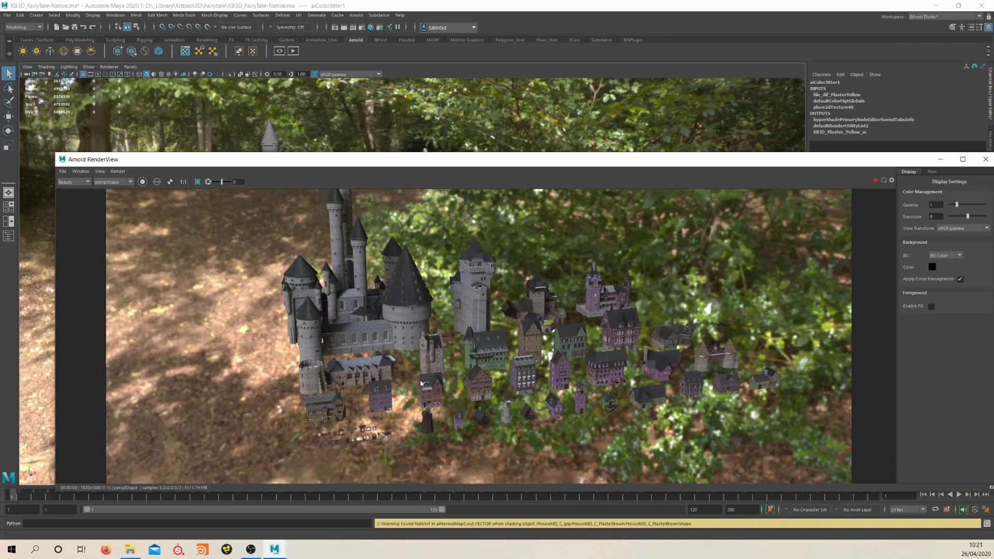
scroll(492, 371, "down", 3)
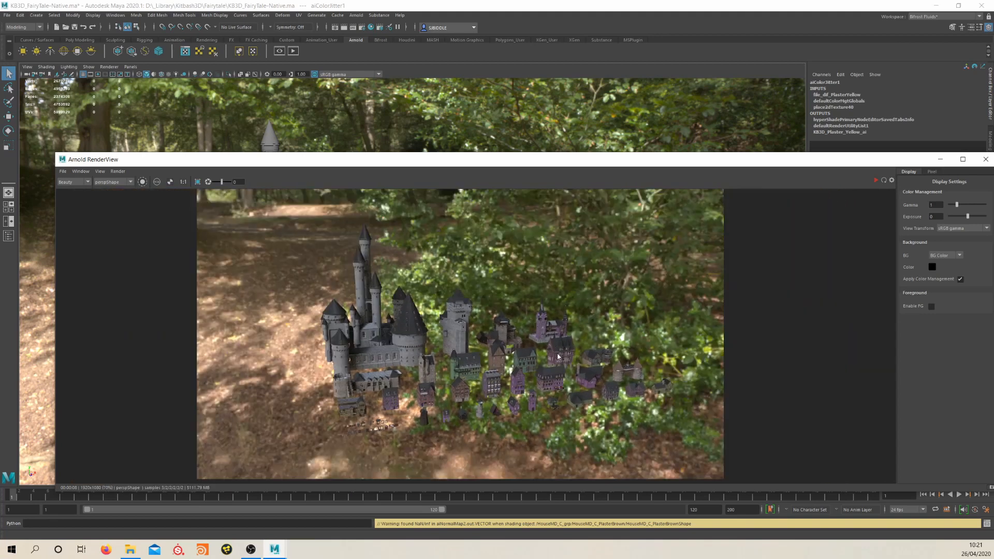
scroll(518, 332, "up", 2)
middle_click_drag(508, 388, 515, 356)
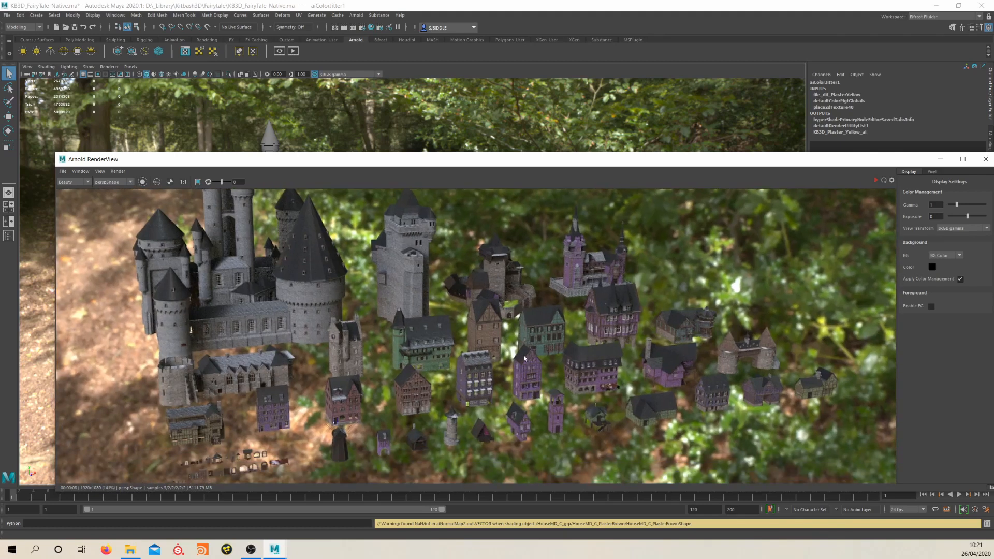
middle_click_drag(545, 369, 531, 354)
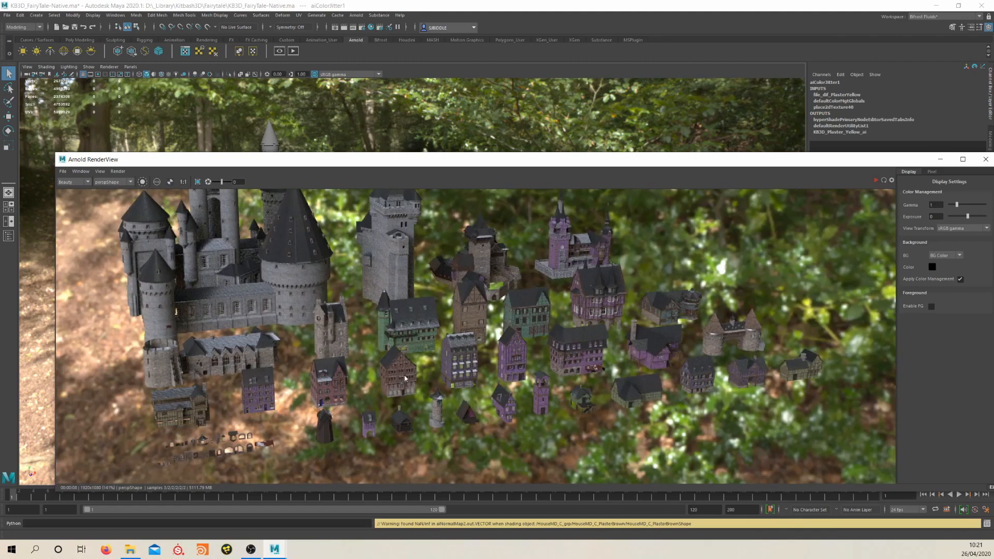
middle_click_drag(611, 273, 533, 316)
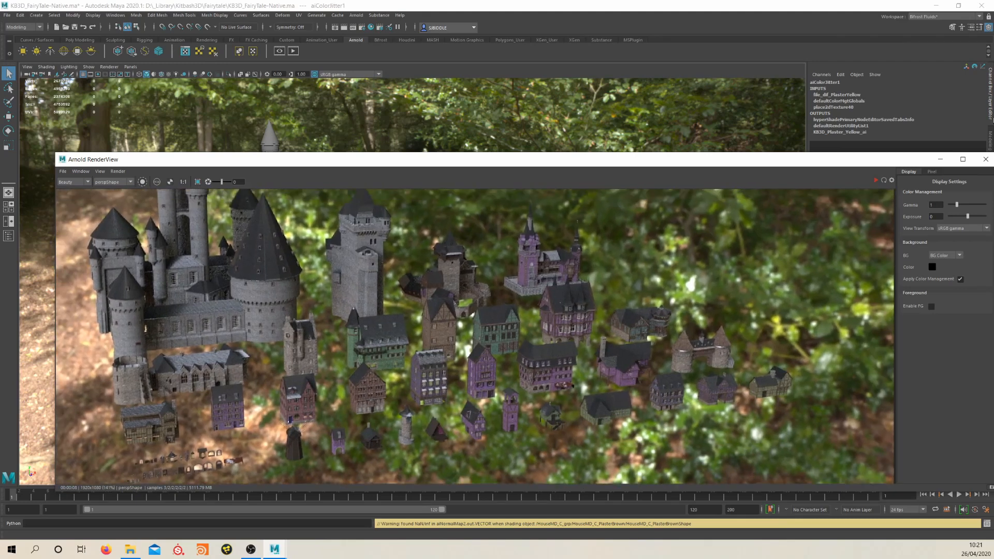
left_click(985, 159)
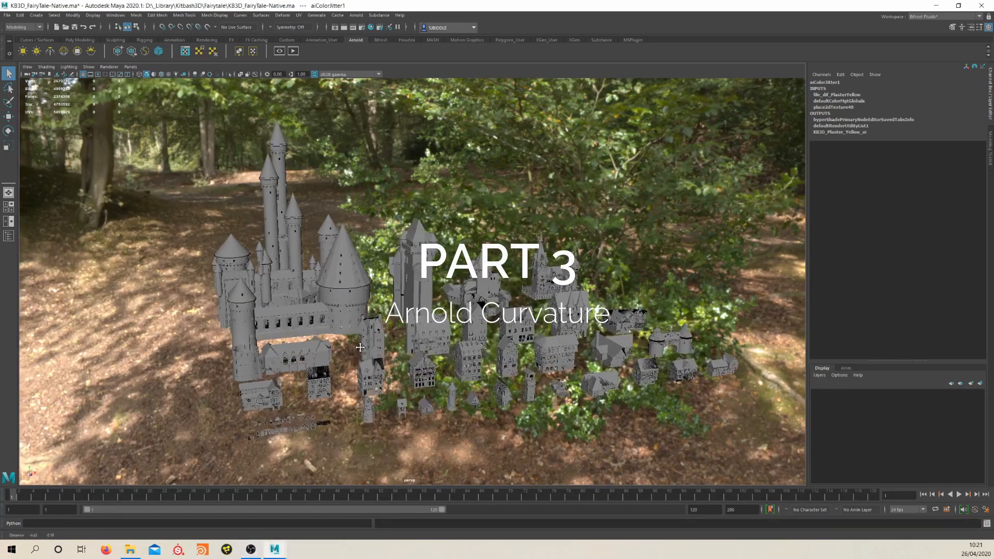
Select the HouseMD_E_Wood_Beams mesh on the tall timbered house with two rows of roof dormers and frame its upper floors
left_click_drag(373, 332, 353, 332, "alt")
right_click_drag(352, 332, 445, 318, "alt")
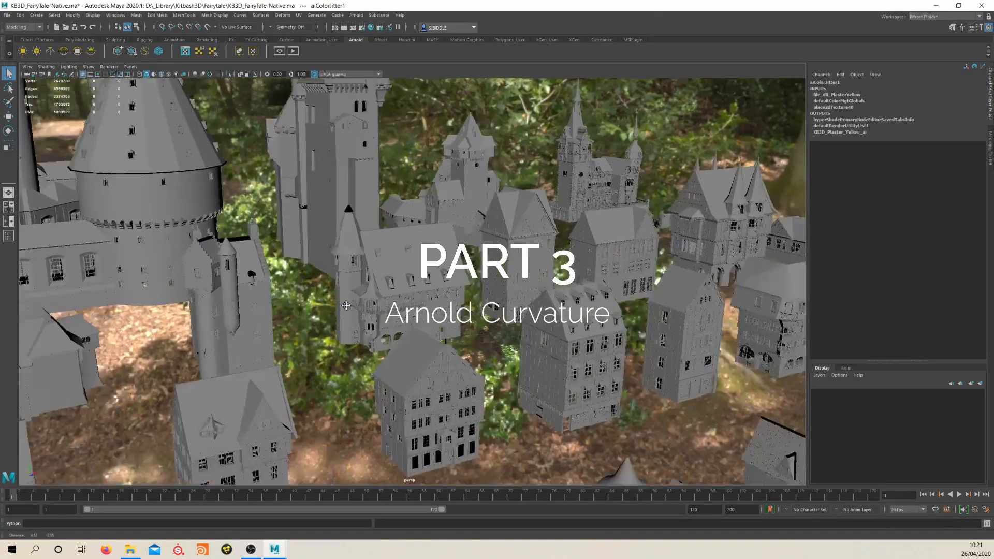
middle_click_drag(445, 319, 327, 275, "alt")
right_click_drag(326, 275, 372, 291, "alt")
middle_click_drag(371, 291, 422, 299, "alt")
right_click_drag(421, 298, 485, 346, "alt")
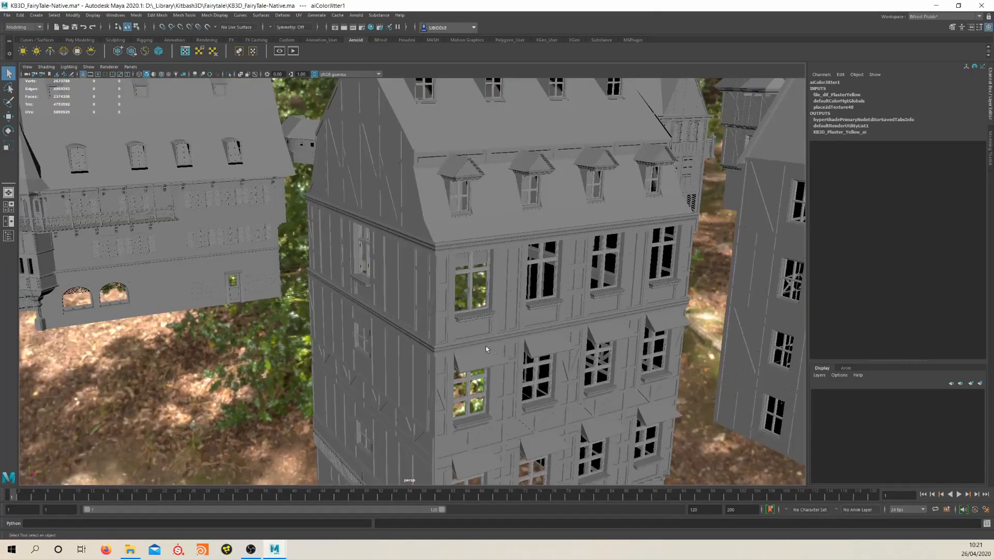
middle_click_drag(456, 318, 399, 305, "alt")
right_click_drag(455, 313, 498, 316, "alt")
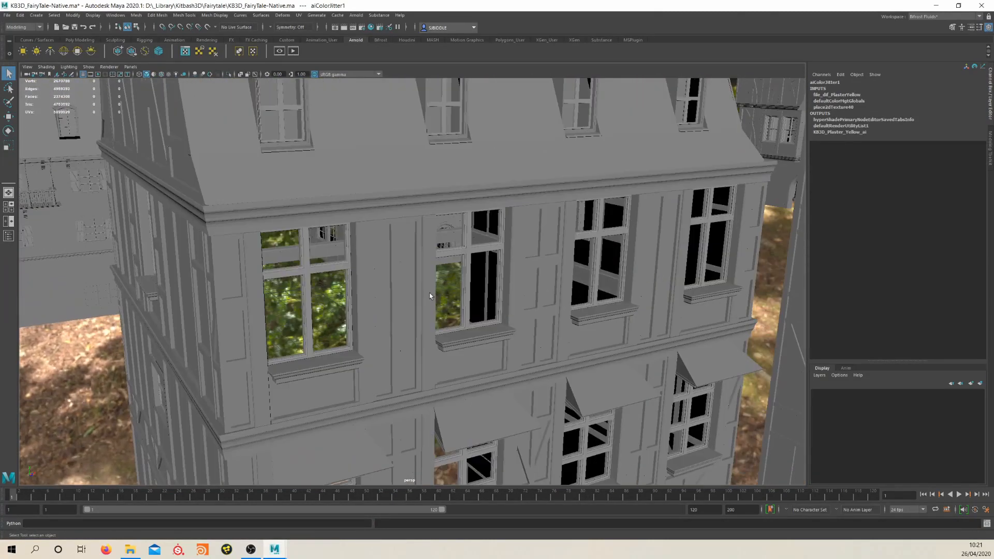
left_click(427, 257)
mouse_move(422, 258)
left_mouse_down("alt")
mouse_move(626, 273)
mouse_move(668, 321)
mouse_move(413, 258)
left_mouse_up("alt")
right_click_drag(412, 262, 311, 243, "alt")
middle_click_drag(518, 244, 406, 245, "alt")
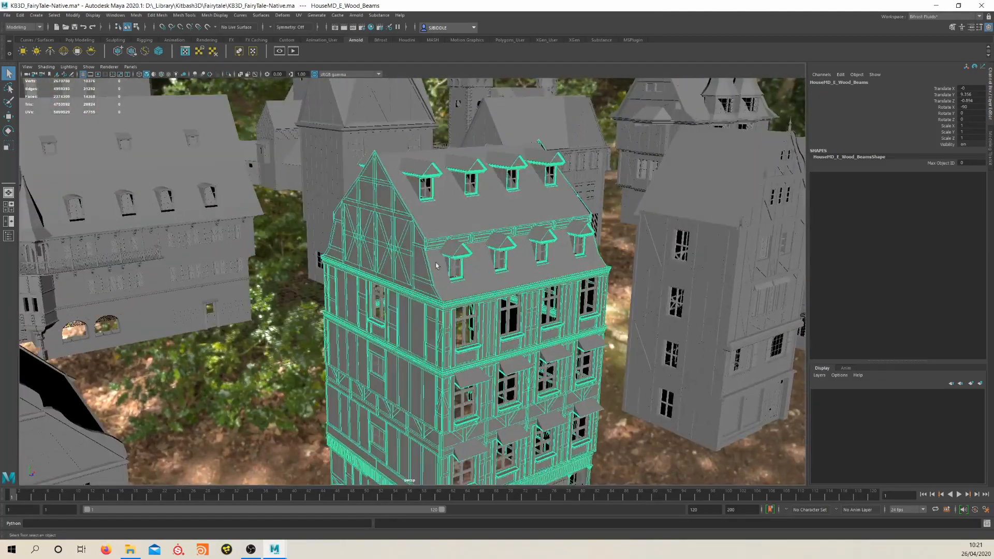
right_click_drag(407, 246, 489, 255, "alt")
middle_click_drag(508, 299, 407, 282, "alt")
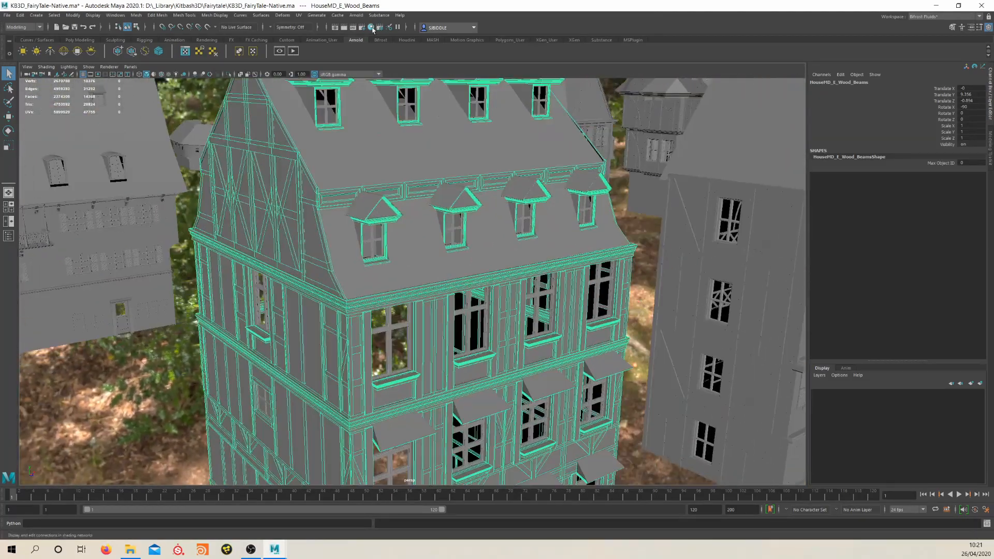
Show the selected beams' KB3D_WoodBeams_ai shader network in the Hypershade
left_click(371, 27)
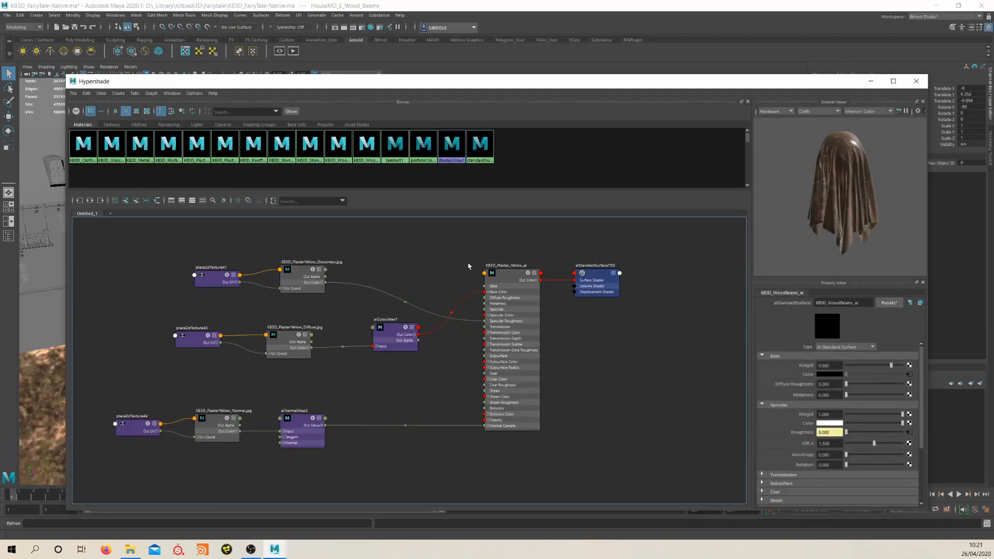
right_click(469, 266)
left_click(455, 284)
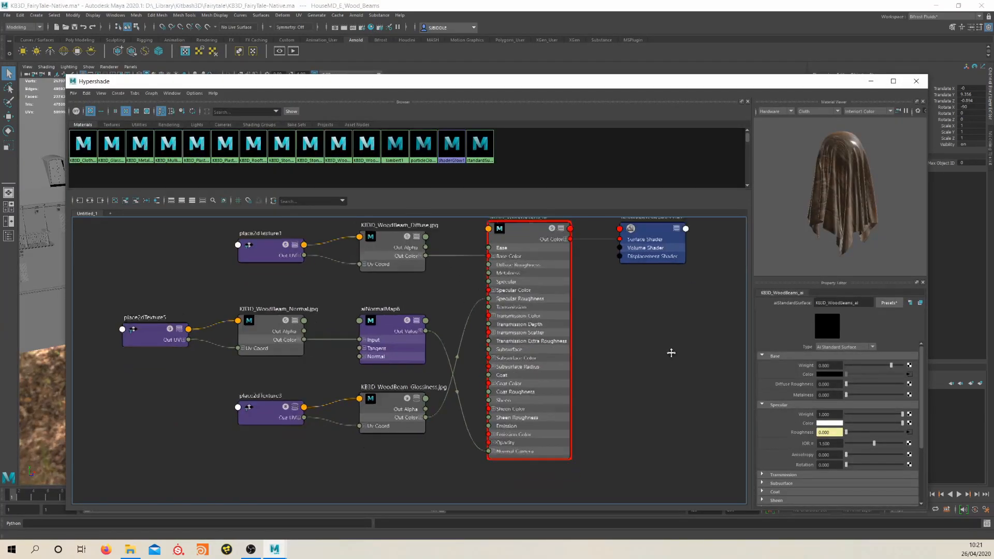
Spread out the wood beam shader network, making room between the texture nodes and the KB3D_WoodBeams_ai shader
scroll(605, 321, "down", 3)
left_click_drag(519, 242, 738, 289)
left_click_drag(565, 259, 689, 259)
middle_click_drag(566, 294, 531, 322, "alt")
left_click_drag(531, 322, 508, 315)
left_click_drag(420, 287, 409, 276)
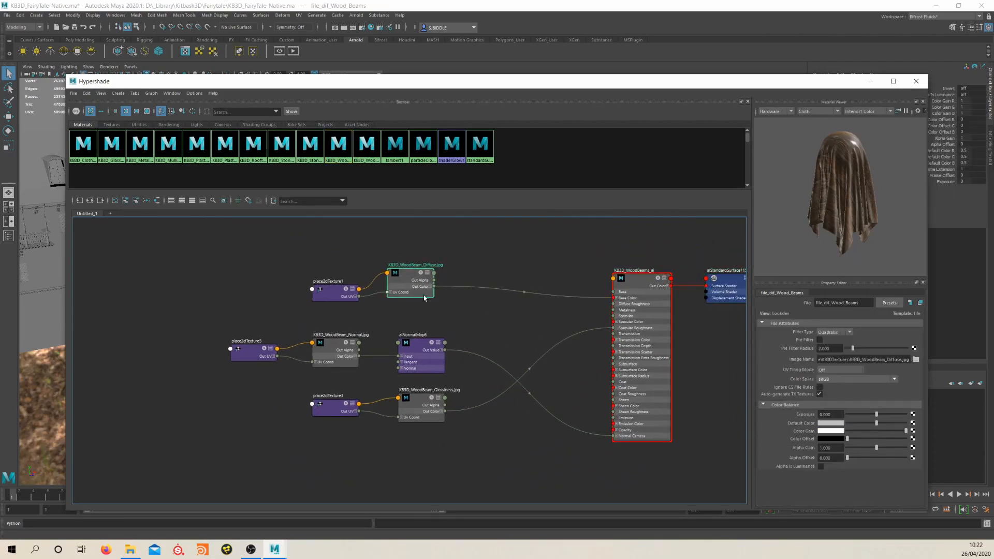
Add an aiColorCorrect node to the wood beam shader network
left_click(479, 329)
key("Tab")
type("aicolo")
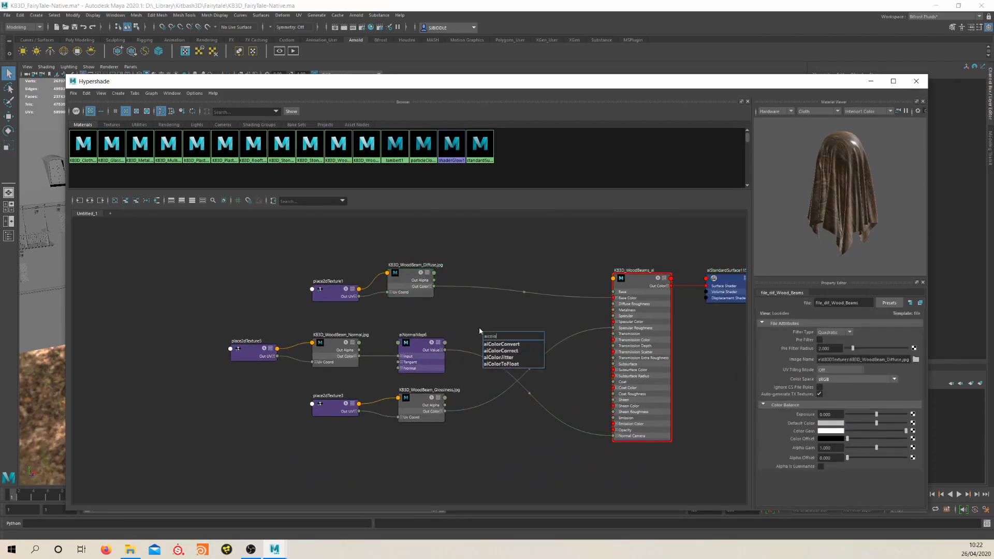
key("Down")
key("Return")
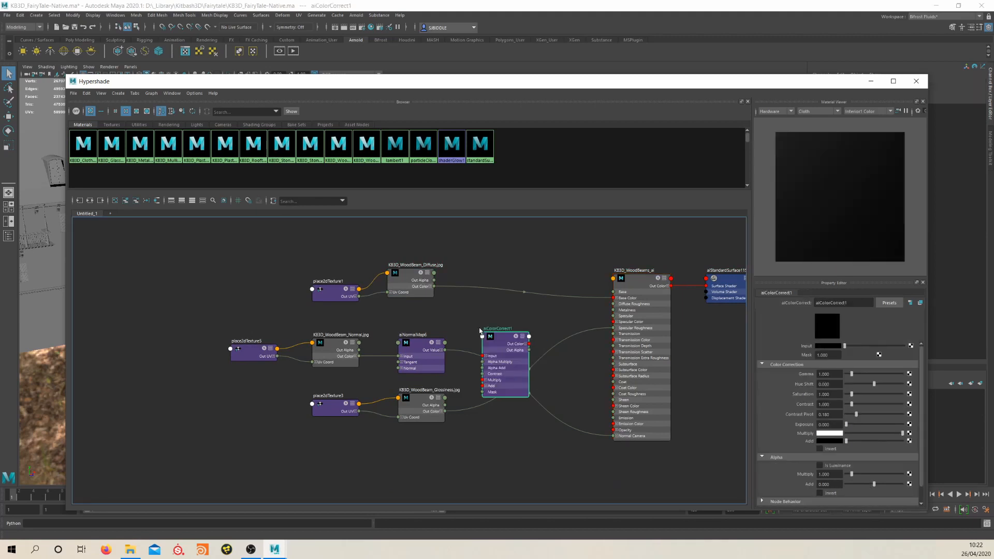
Insert the aiColorCorrect node between the Out Color of KB3D_WoodBeam_Diffuse and the Base Color of KB3D_WoodBeams_ai
left_click_drag(485, 331, 505, 272)
left_click_drag(434, 286, 614, 298)
left_click_drag(519, 280, 544, 252)
Add an aiCurvature node and connect its Out Color to the Add input of the aiColorCorrect node
left_click(496, 330)
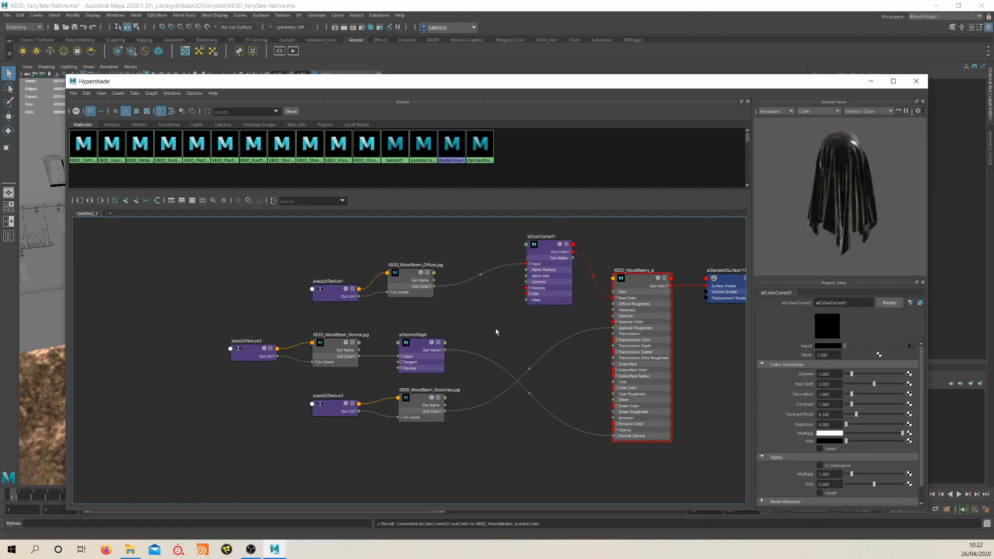
key("Tab")
type("a")
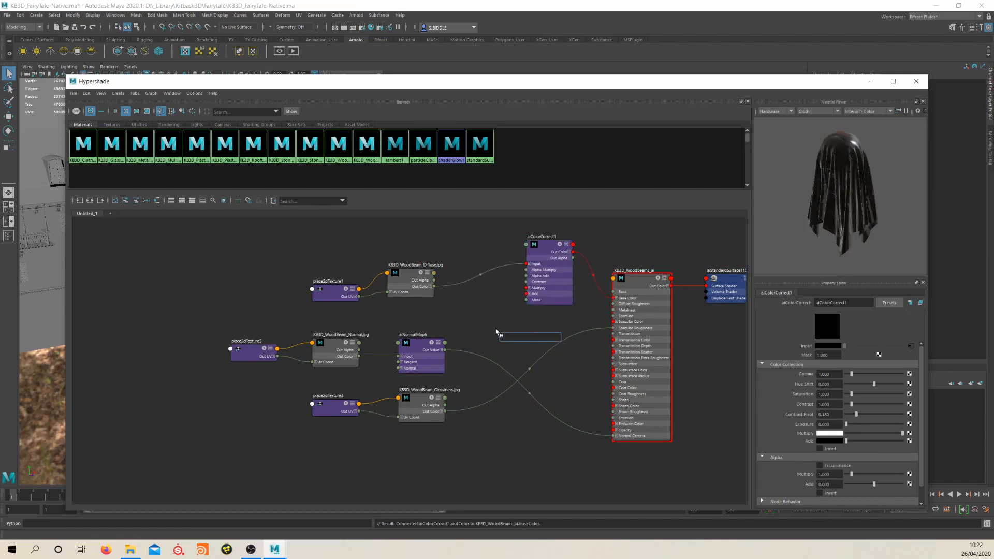
type("icu")
key("Down")
key("Return")
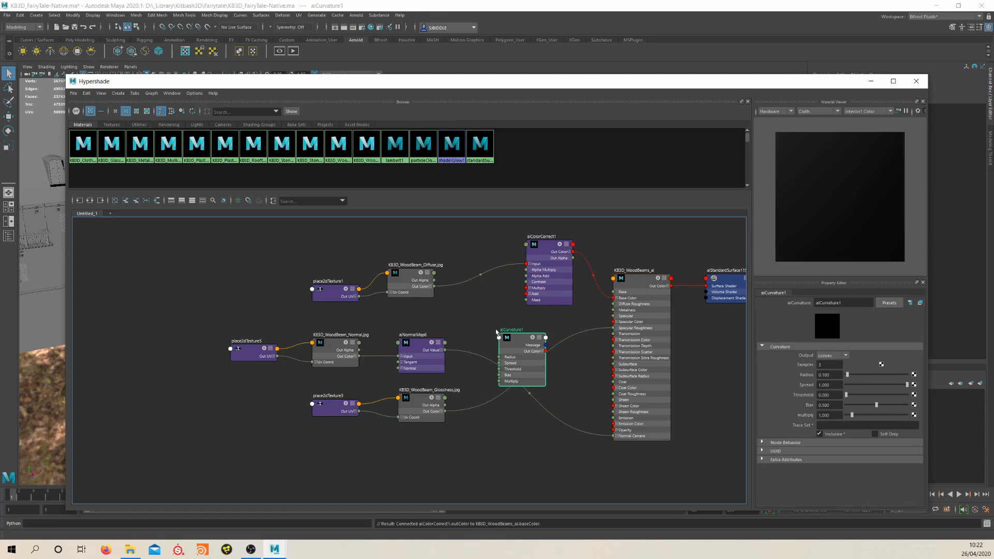
left_click_drag(524, 346, 469, 306)
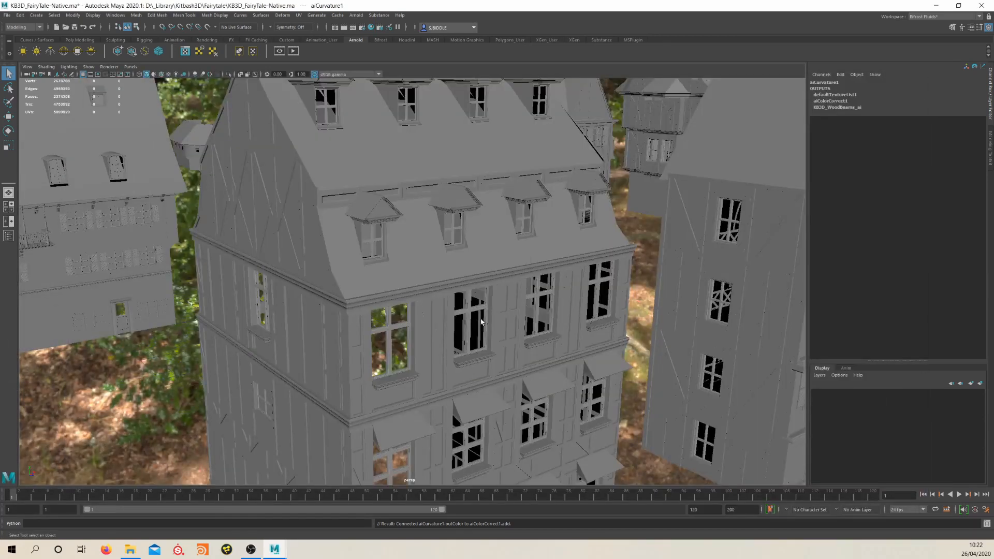
Render the close-up of the house with Arnold, check the edges of the wooden beams and close the render
scroll(481, 322, "up", 3)
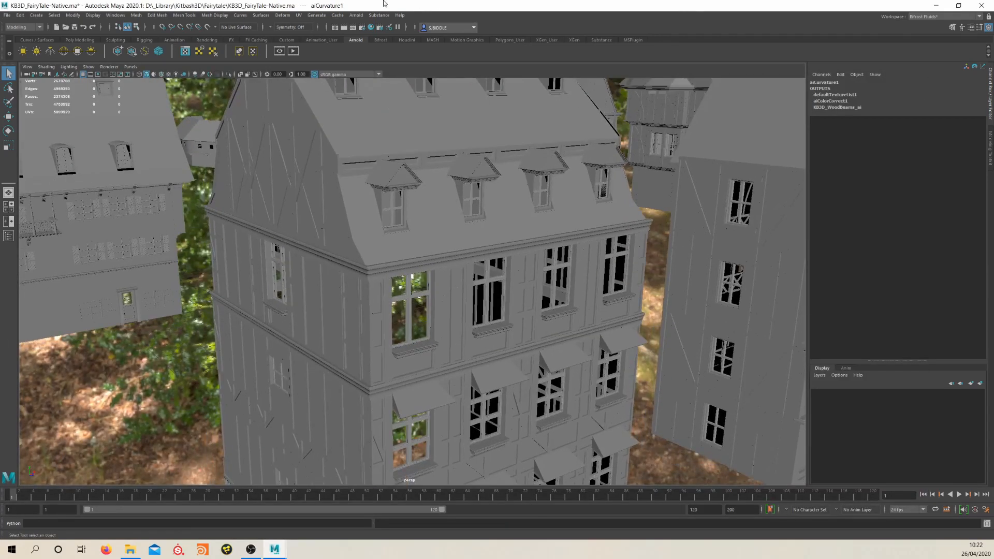
left_click(356, 15)
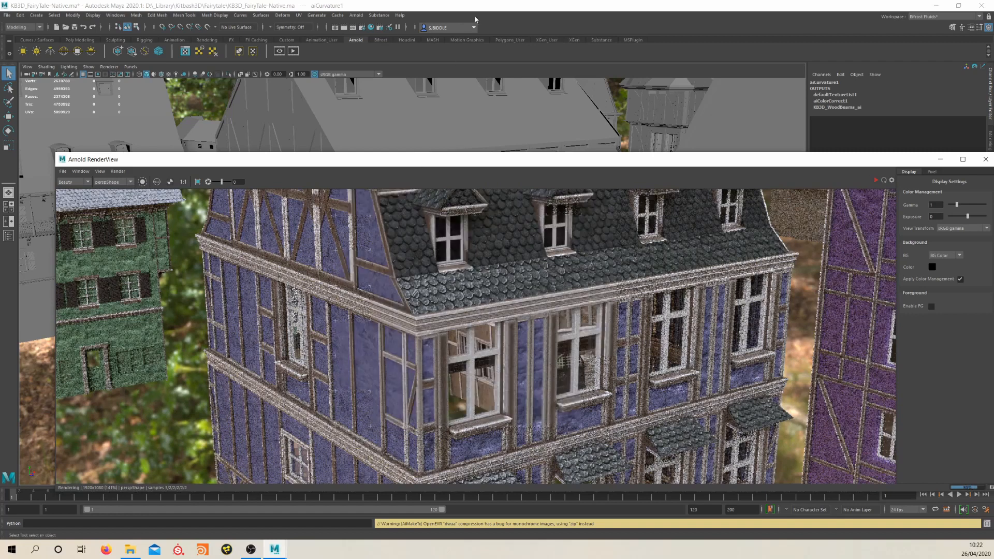
left_click(985, 159)
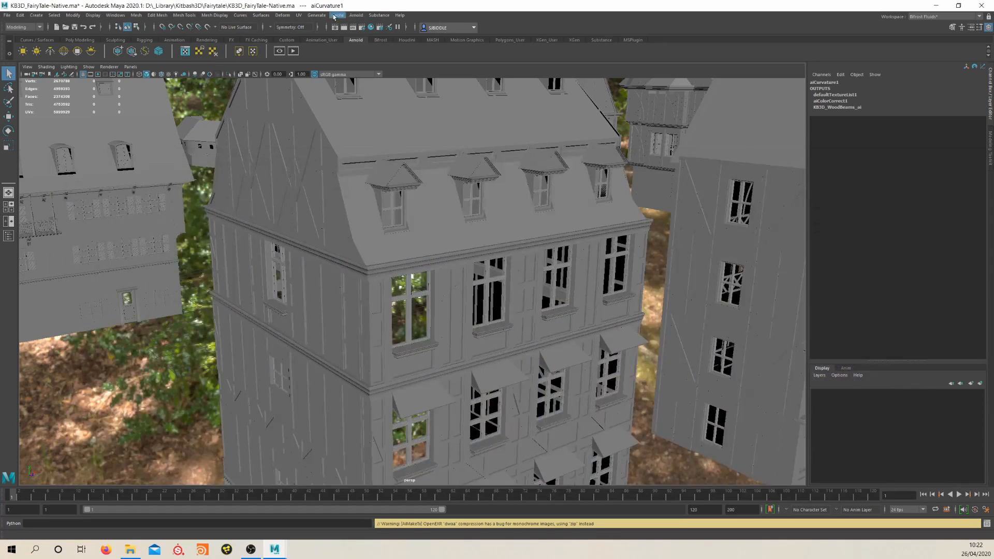
Open the Hypershade and set the aiCurvature node's Multiply to 0.5
left_click(370, 27)
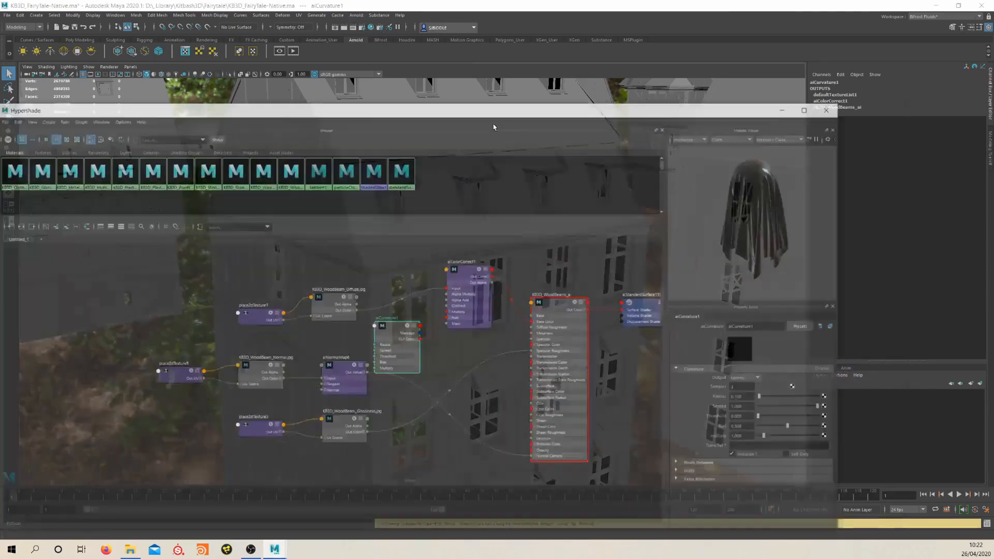
left_click_drag(476, 310, 475, 311)
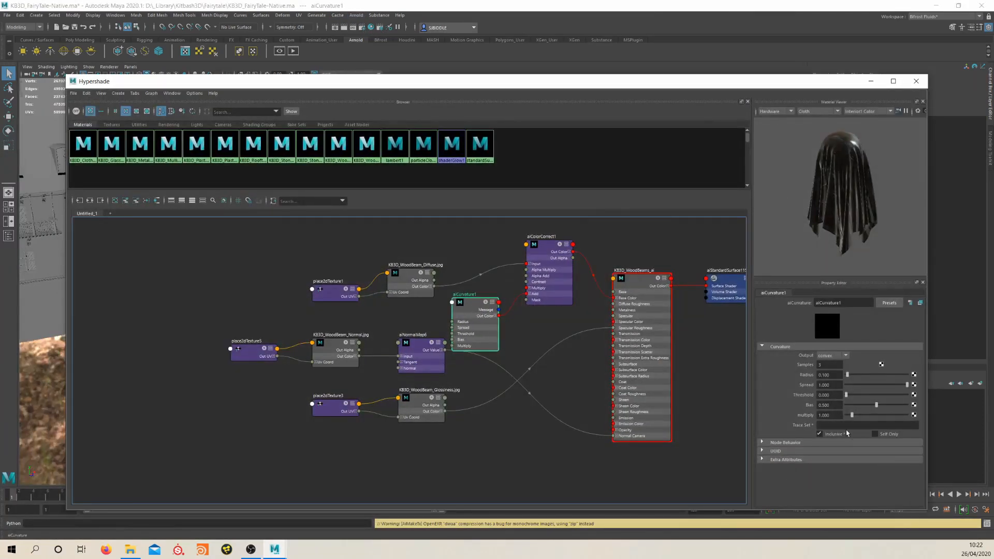
double_click(835, 415)
type(".5")
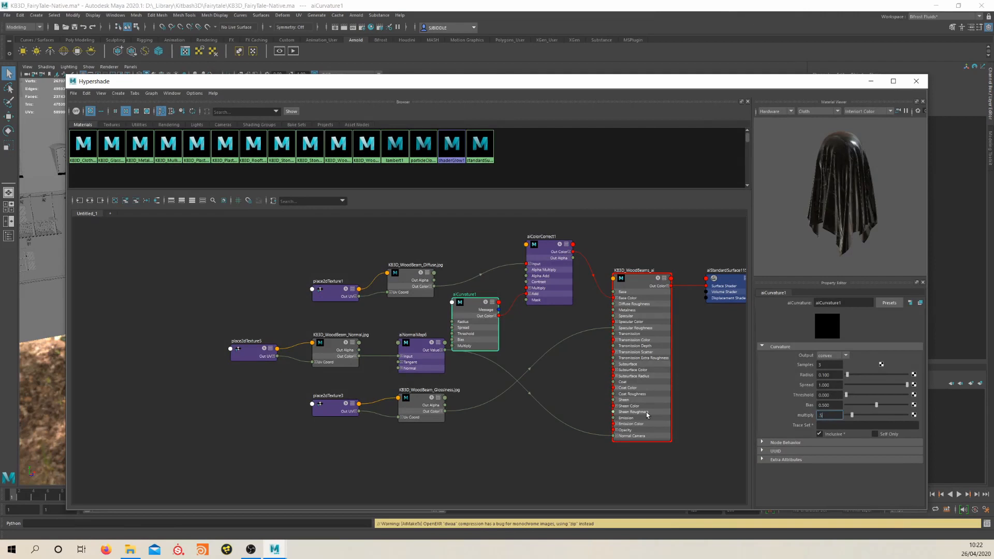
key("Return")
left_click(834, 375)
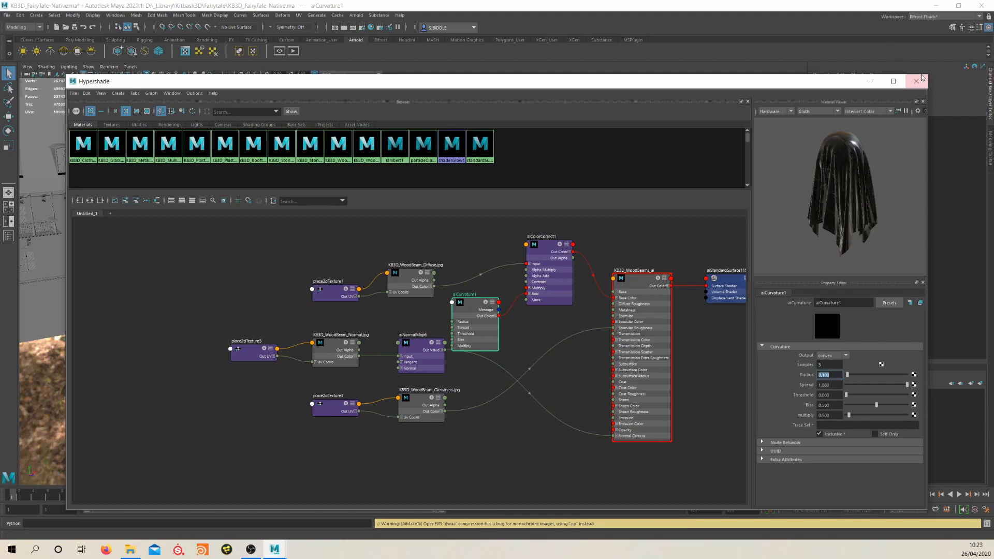
Render the close-up of the house with Arnold to check the softened beam edges, and close the render
left_click(513, 32)
left_click(357, 16)
left_click(365, 30)
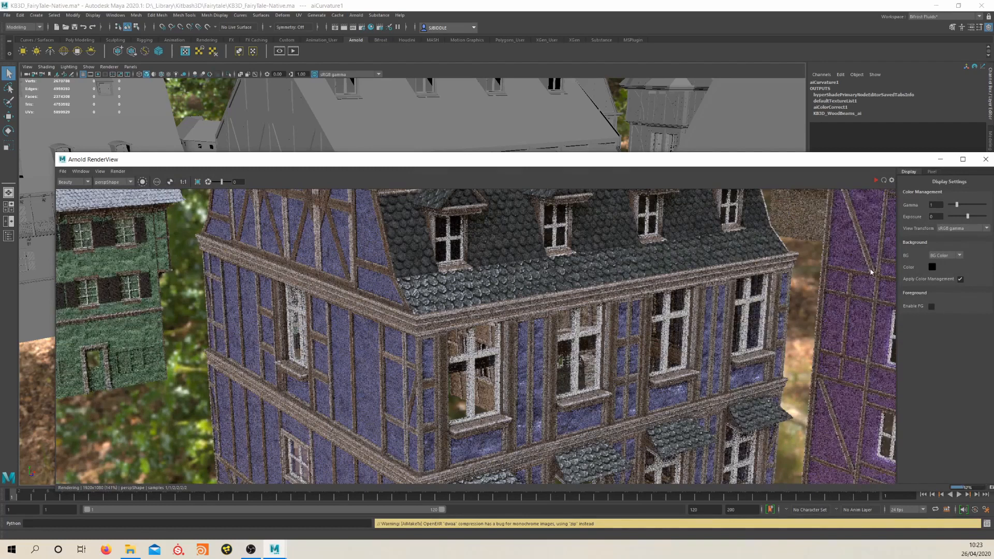
left_click(986, 159)
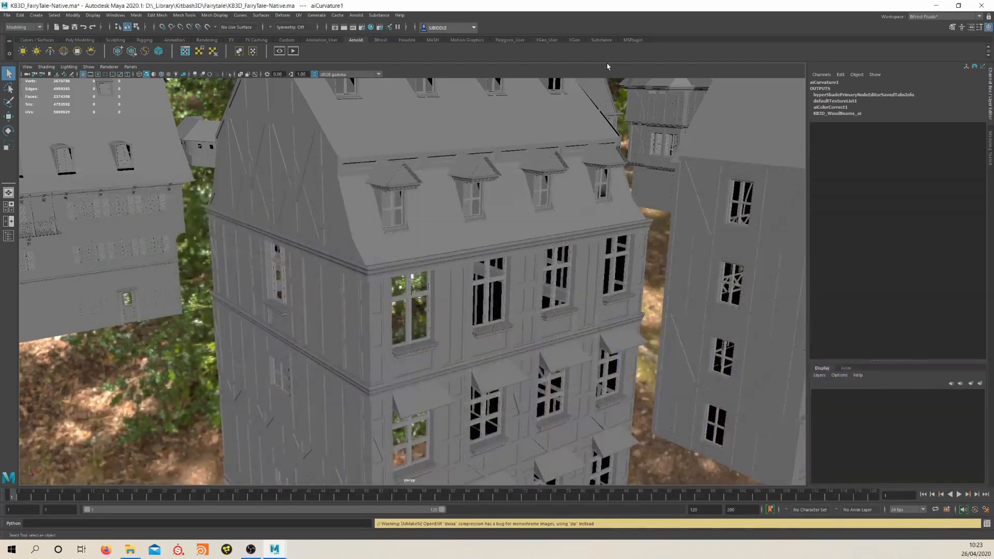
Reopen the Hypershade, lower the Radius of the aiCurvature node and close the Hypershade
left_click(371, 28)
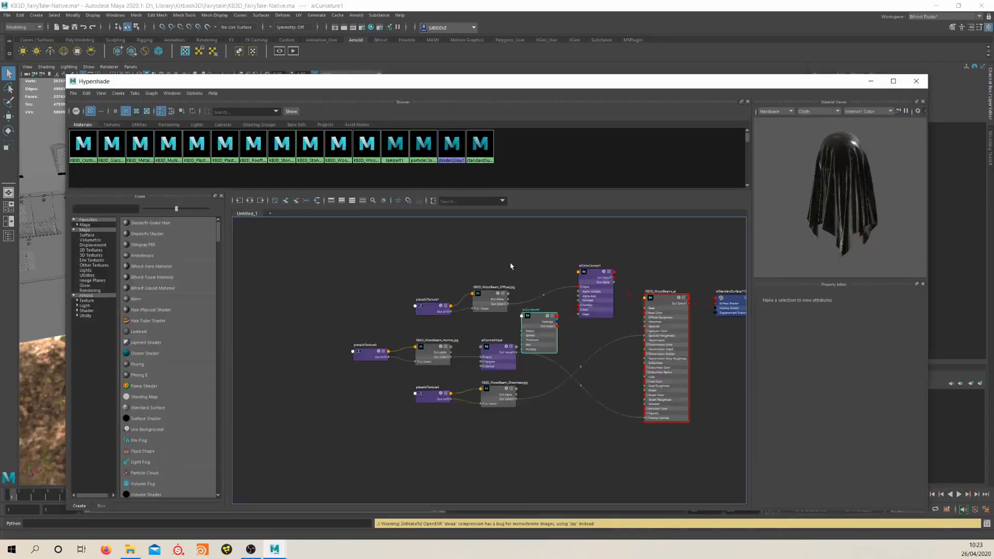
left_click_drag(374, 319, 369, 316)
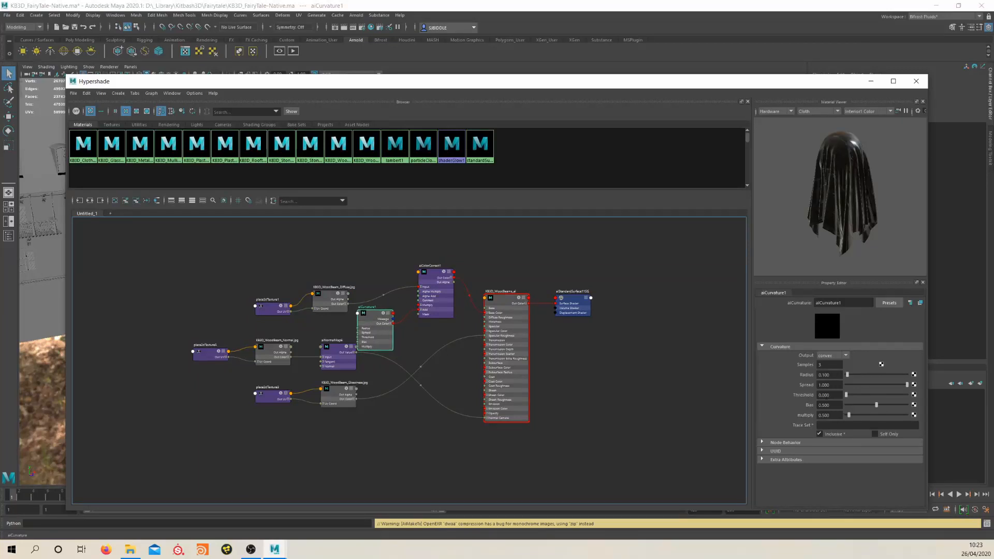
left_click_drag(831, 375, 820, 371)
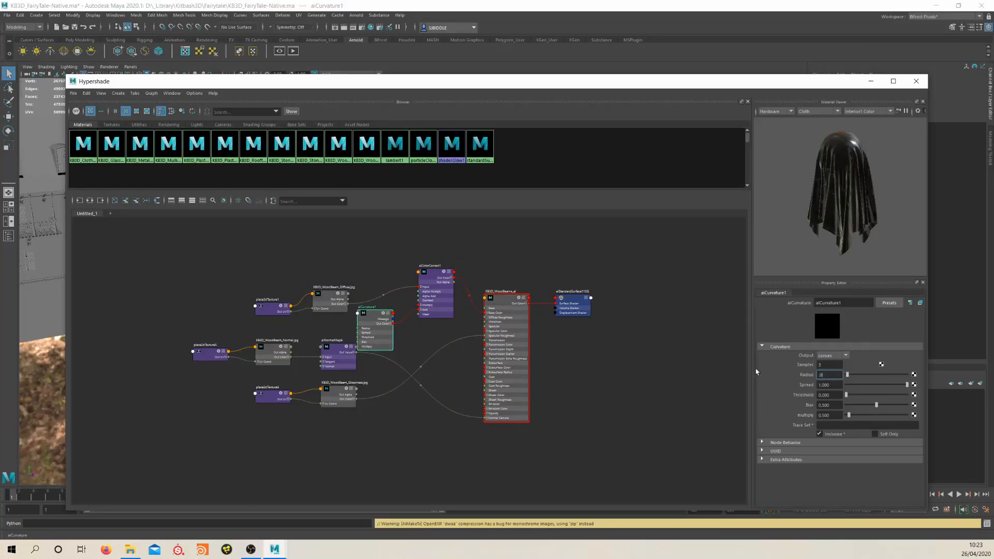
left_click(916, 81)
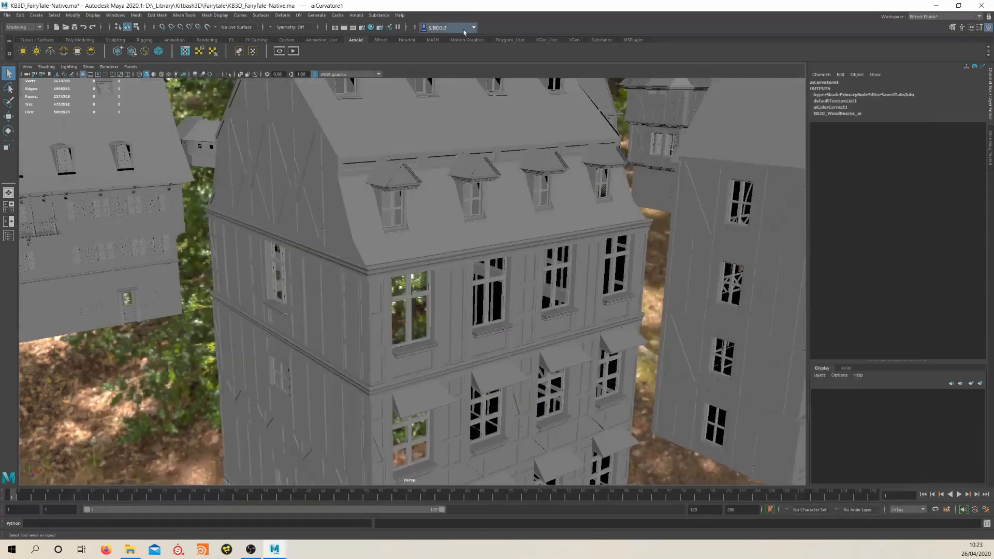
Render the house with the new curvature radius, pull the camera back to show the whole village and render again
left_click(356, 15)
left_click(370, 30)
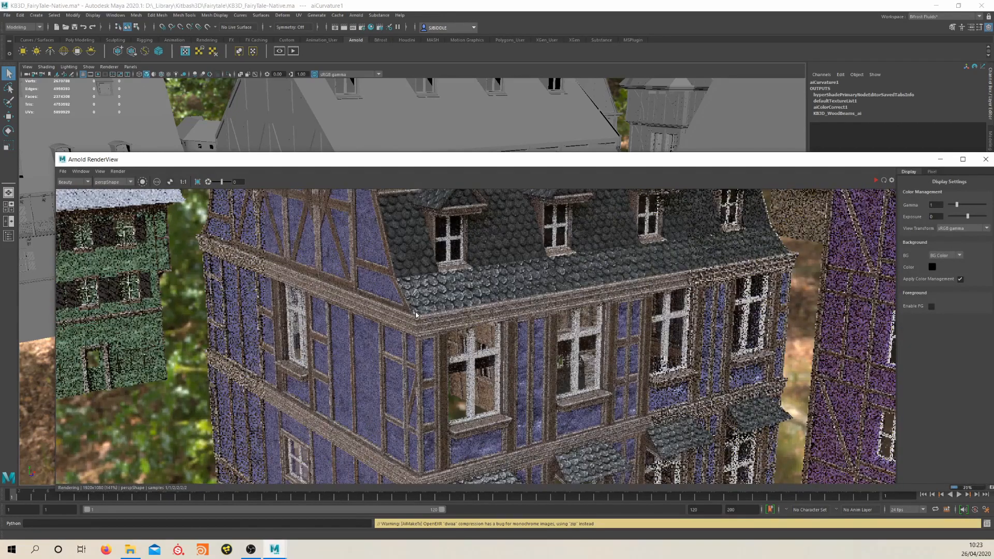
scroll(494, 111, "down", 10)
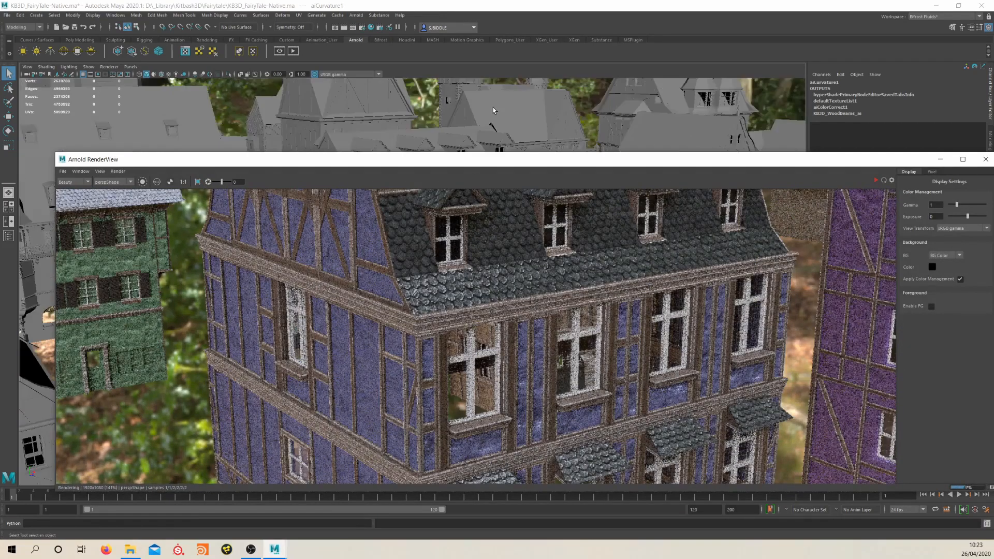
scroll(493, 113, "up", 5)
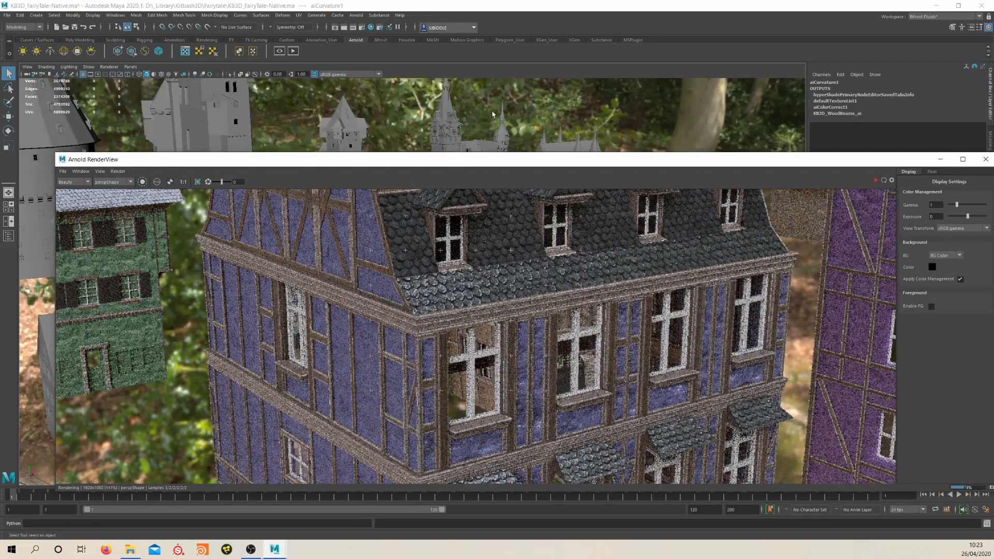
left_click(878, 180)
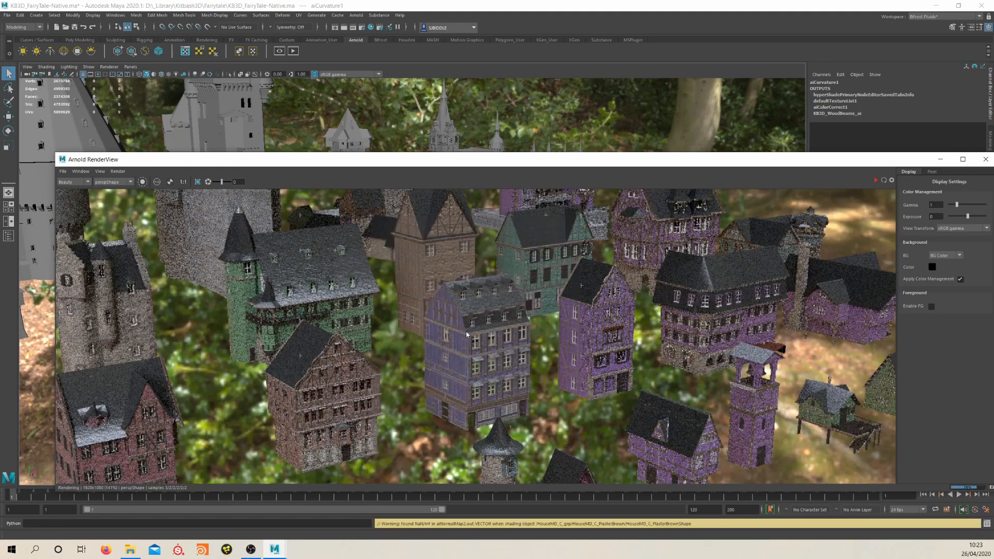
Examine the beam edges and wall colors of the individual houses in the rendered village view
scroll(479, 329, "up", 5)
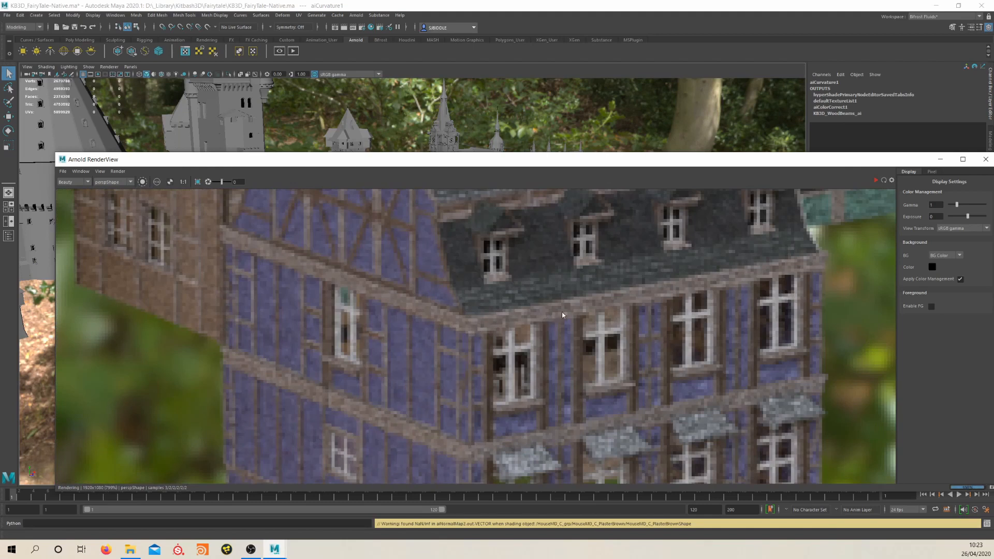
scroll(461, 392, "down", 5)
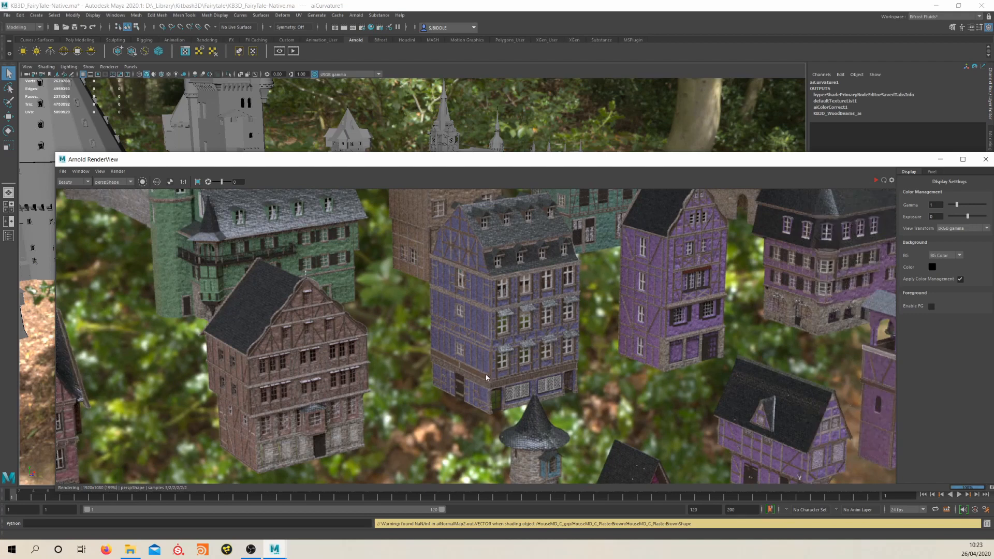
scroll(489, 373, "down", 3)
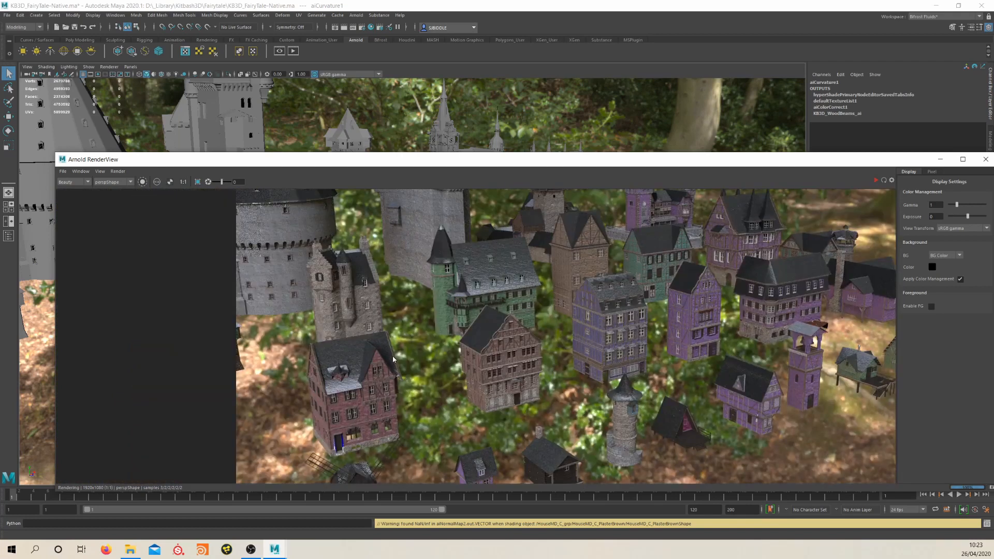
scroll(395, 357, "up", 7)
scroll(547, 375, "down", 6)
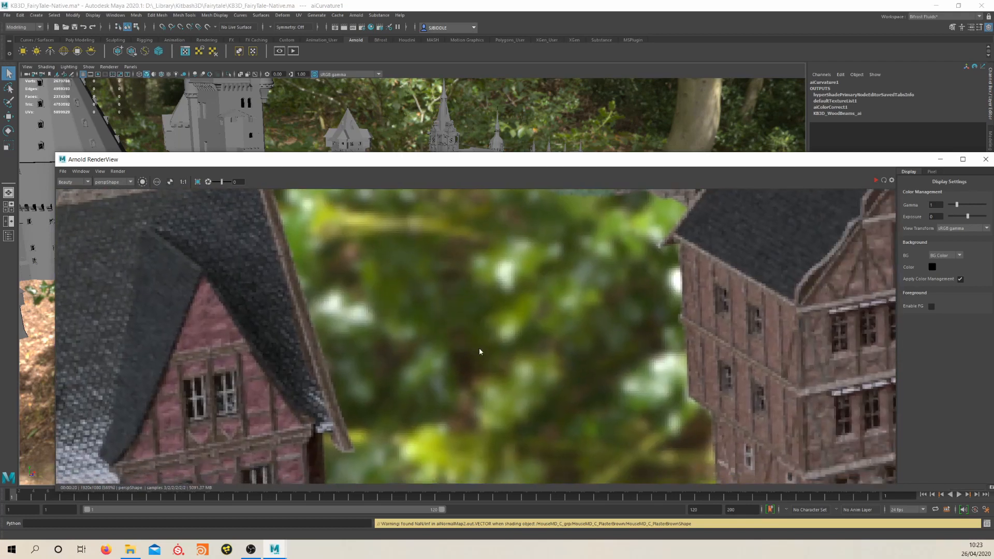
scroll(486, 380, "up", 1)
left_click_drag(509, 382, 434, 326)
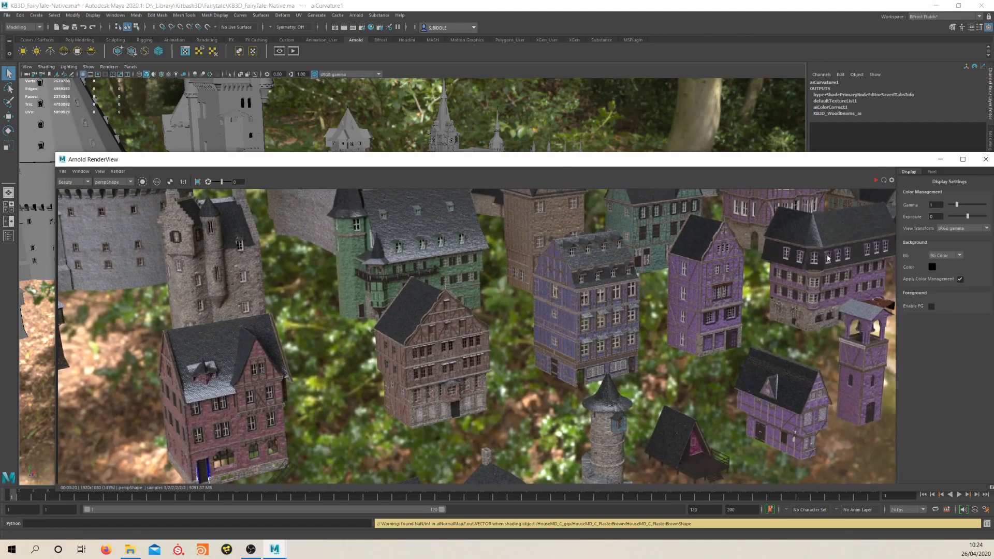
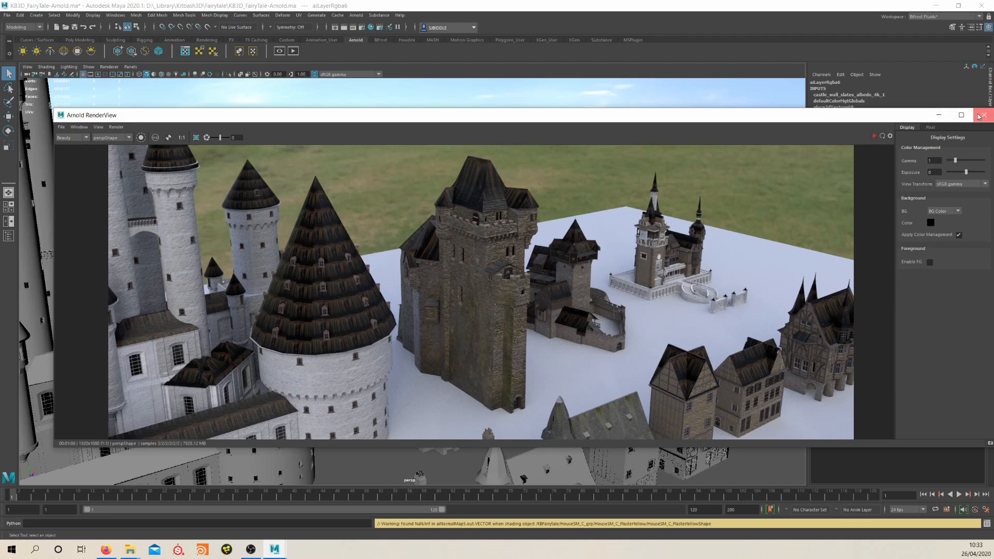
Put the render away, open the Hypershade and graph the CastleSlate_Brick shading network of the castle's stone blocks
left_click(940, 116)
left_click(370, 27)
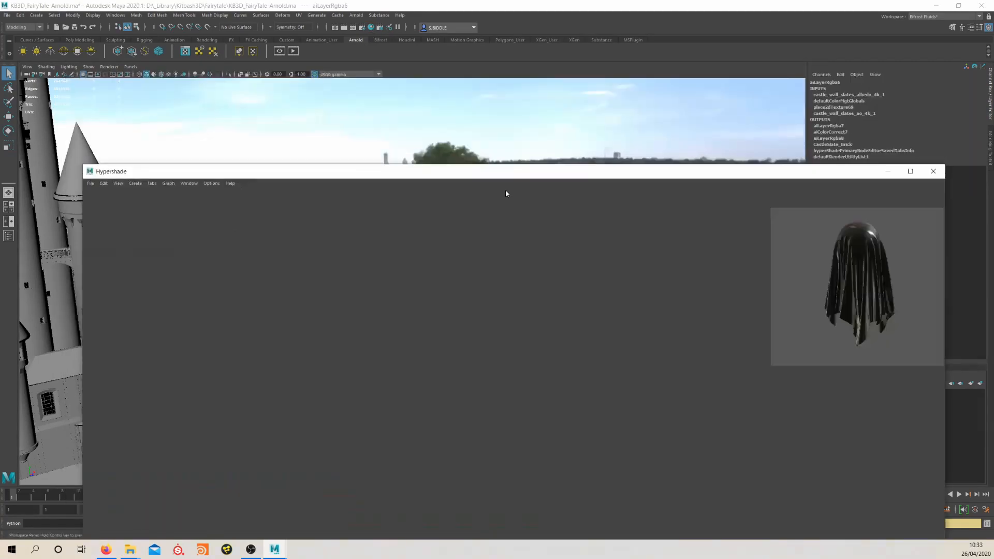
mouse_move(483, 168)
left_mouse_down()
mouse_move(497, 295)
mouse_move(419, 76)
left_mouse_up()
left_click(419, 288)
right_click_drag(507, 273, 512, 299)
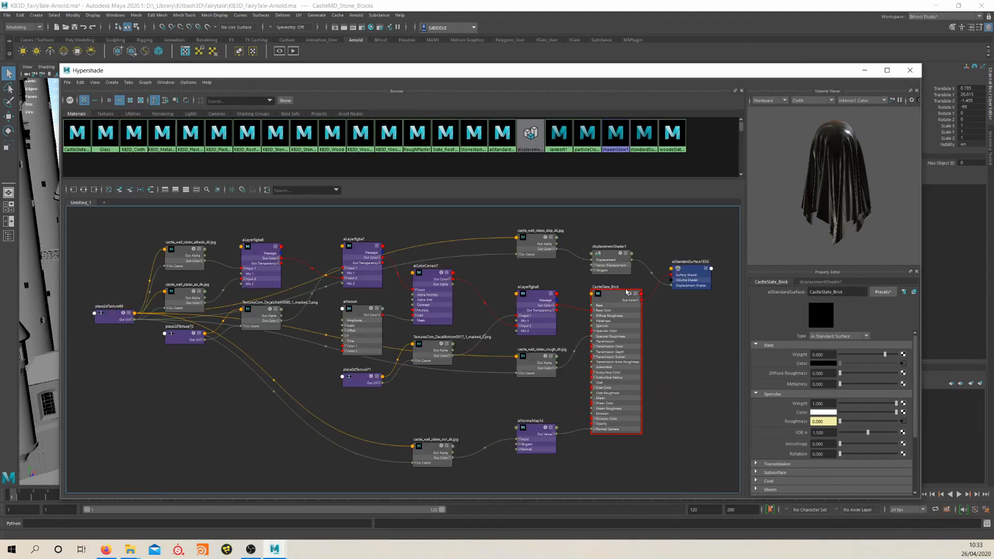
Move the CastleSlate_Brick material and its shading group clear of the texture nodes in the graph
left_click_drag(626, 293, 657, 322)
left_click_drag(681, 269, 746, 258)
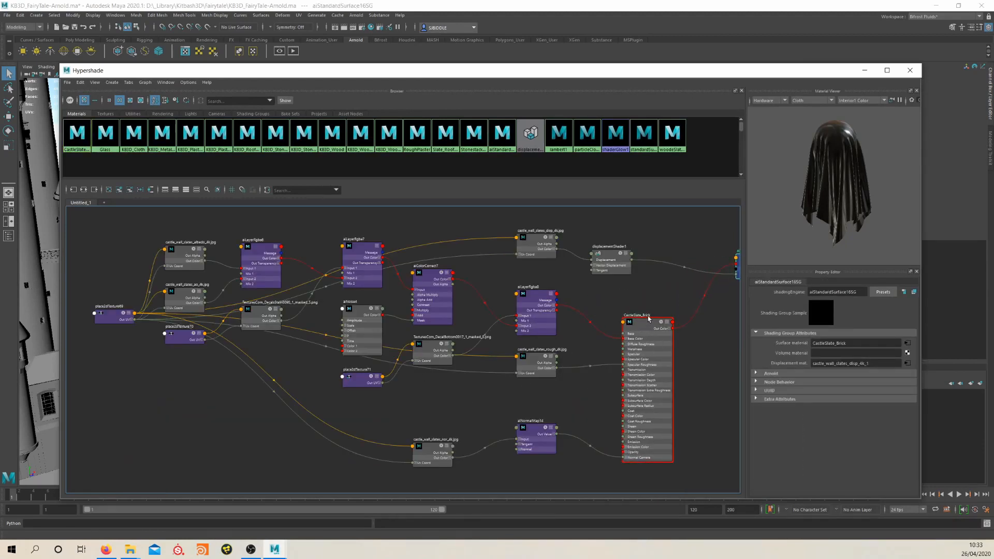
left_click_drag(649, 319, 657, 313)
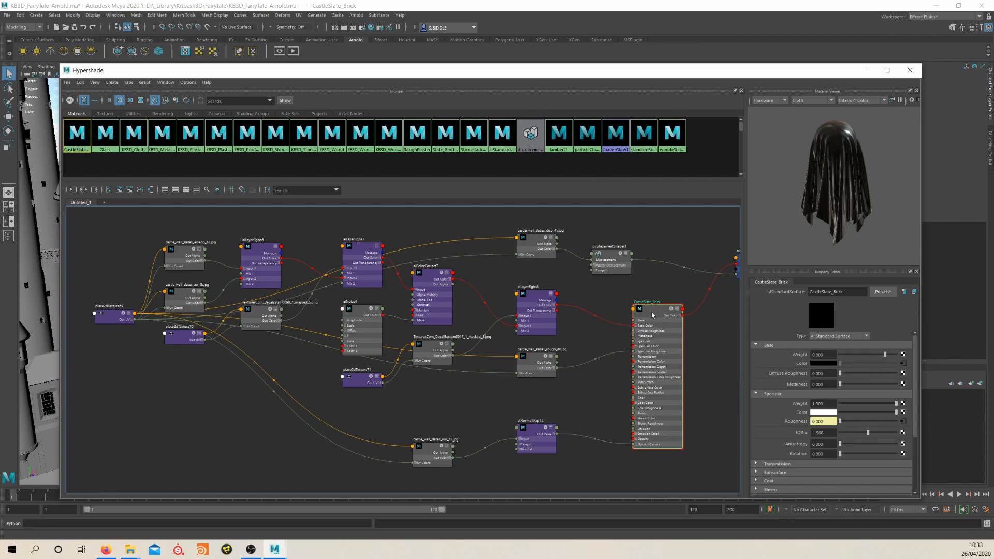
Switch to Firefox and browse the full texture list on Texture Haven
left_click(105, 549)
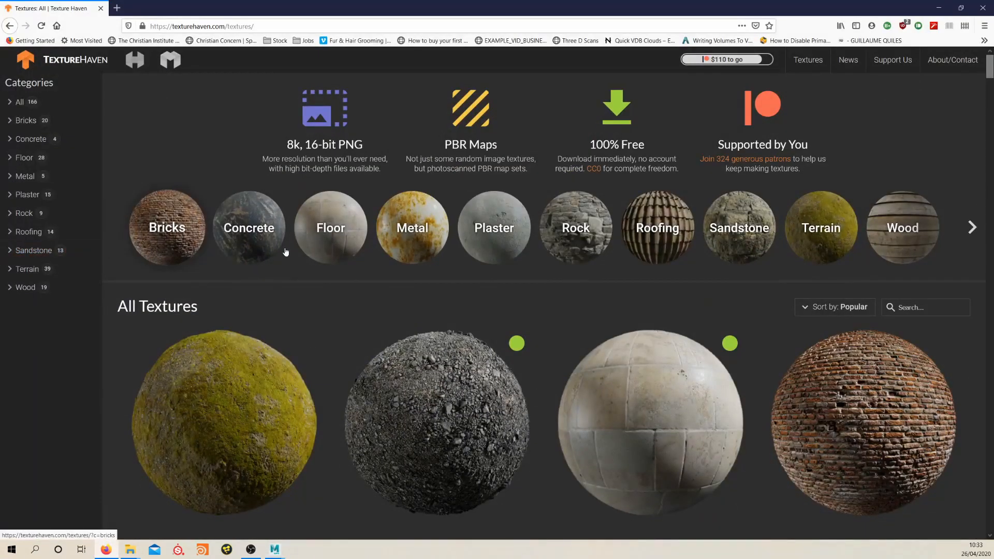
scroll(351, 295, "down", 2)
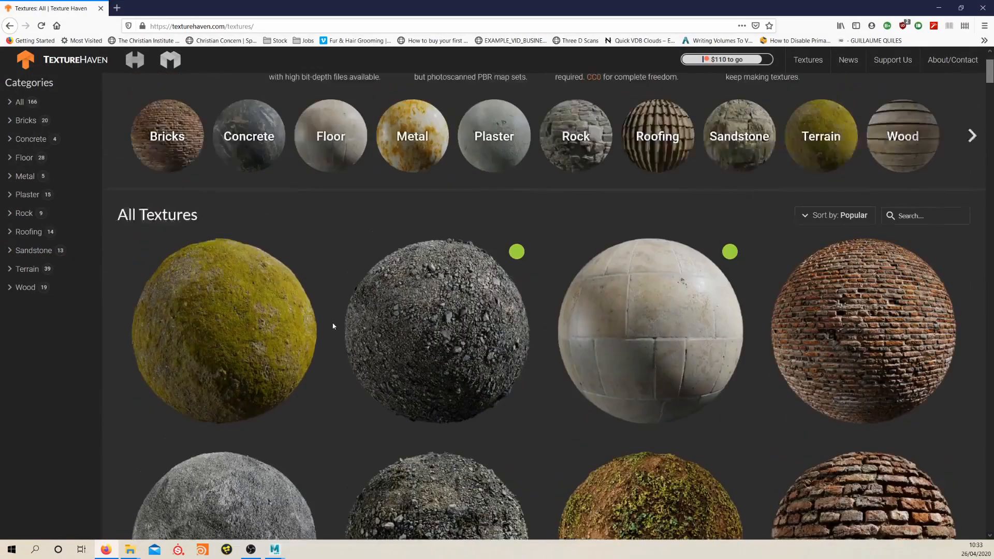
scroll(333, 326, "up", 2)
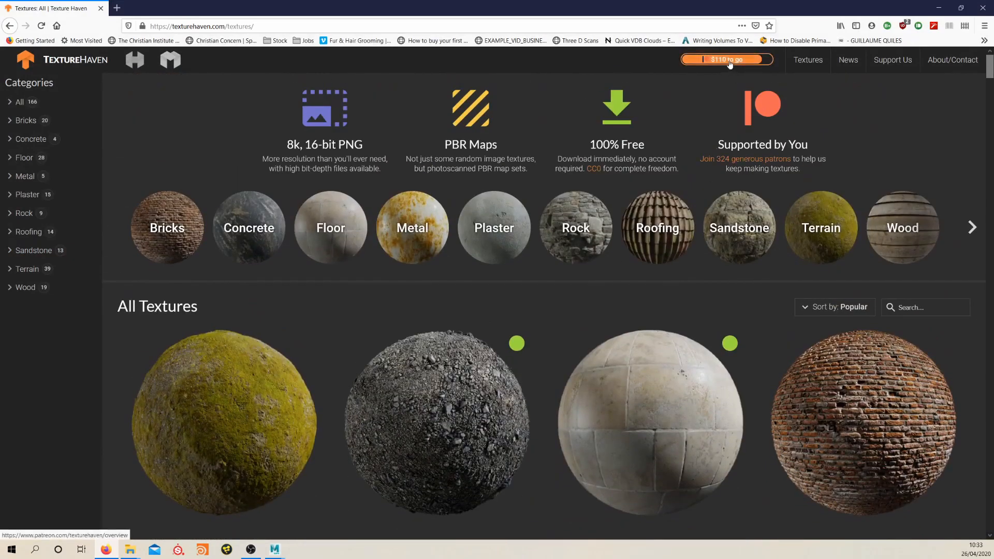
scroll(430, 378, "down", 5)
scroll(325, 362, "up", 4)
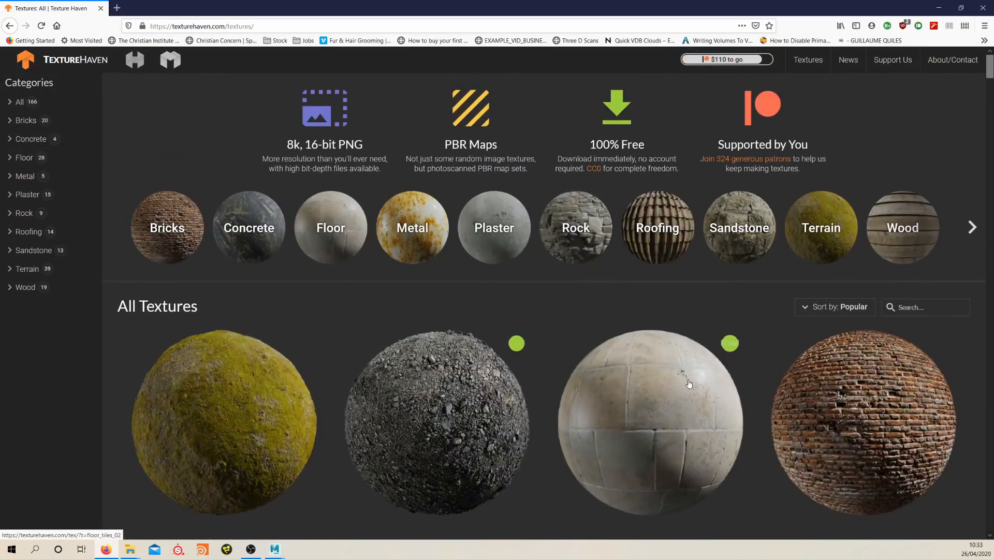
scroll(332, 289, "down", 3)
scroll(290, 274, "up", 2)
View the church_bricks_03 map downloads in Texture Haven's Bricks category, and return to Maya
left_click(180, 196)
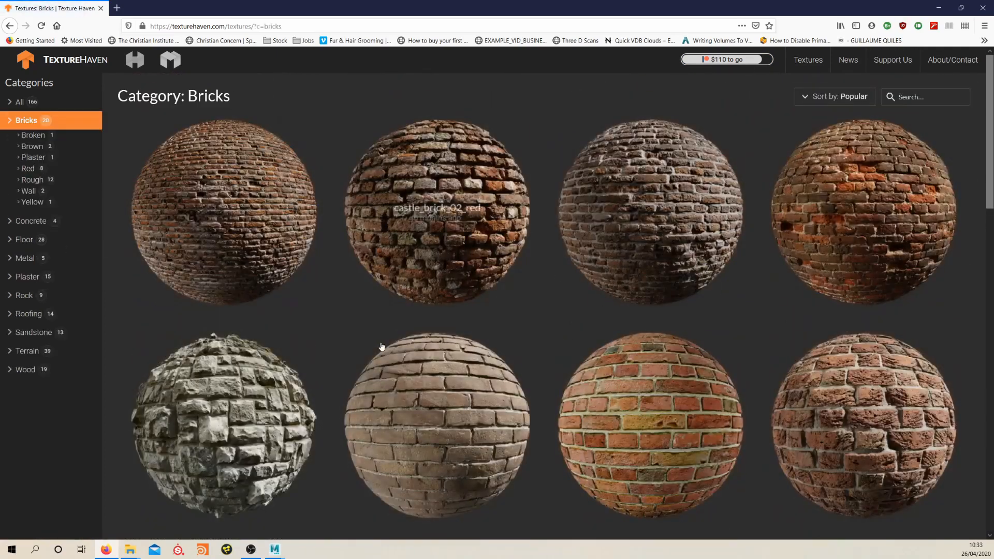
scroll(311, 368, "down", 6)
scroll(540, 336, "up", 4)
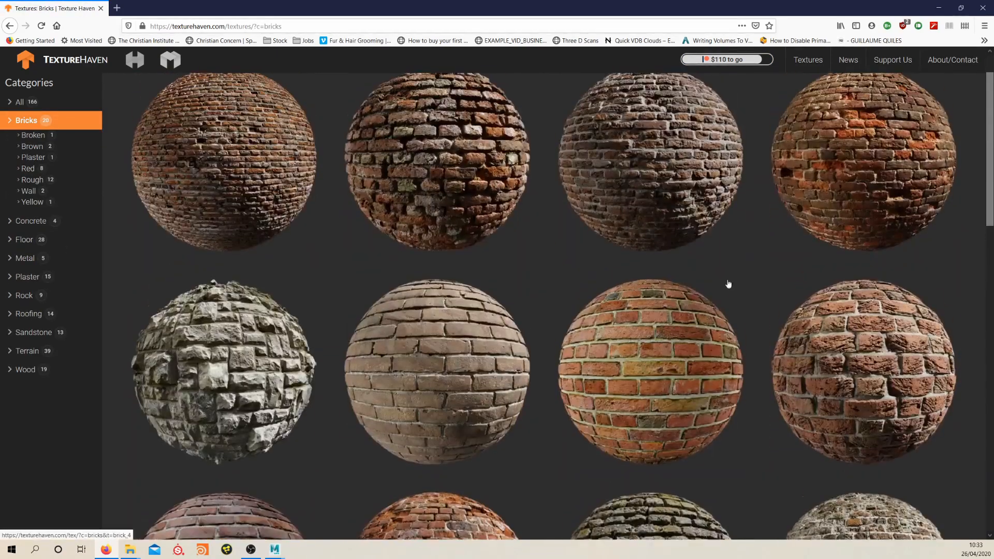
left_click(654, 222)
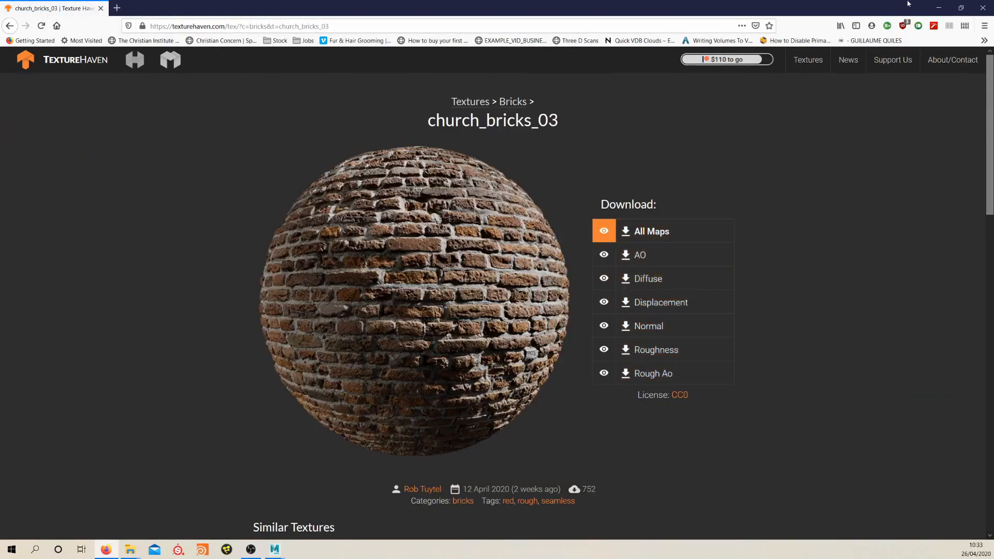
left_click(939, 8)
Space out the CastleSlate_Brick material and the castle_wall_slates_rough_4k texture in the graph, and look closely at their connection
middle_click_drag(616, 290, 601, 276, "alt")
left_click_drag(650, 297, 673, 308)
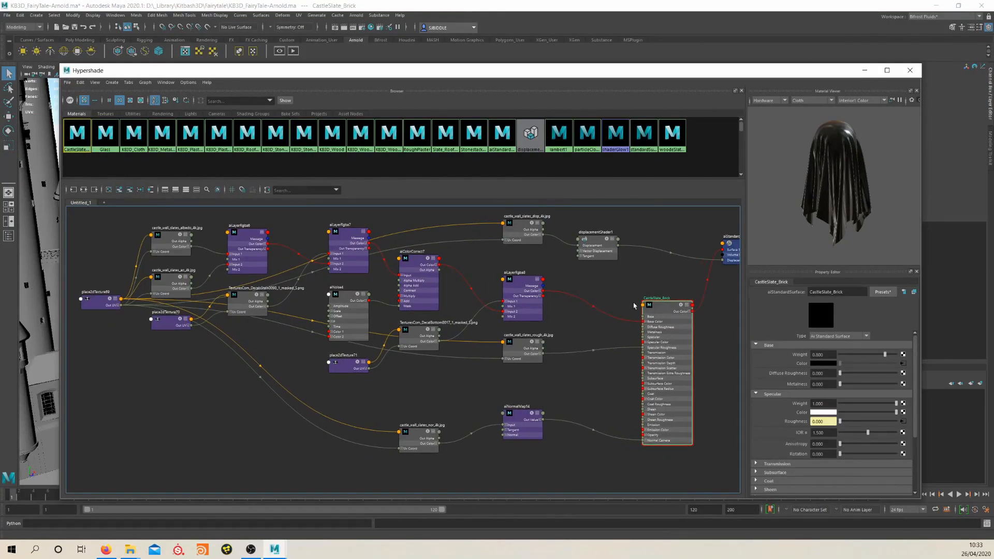
left_click(507, 348)
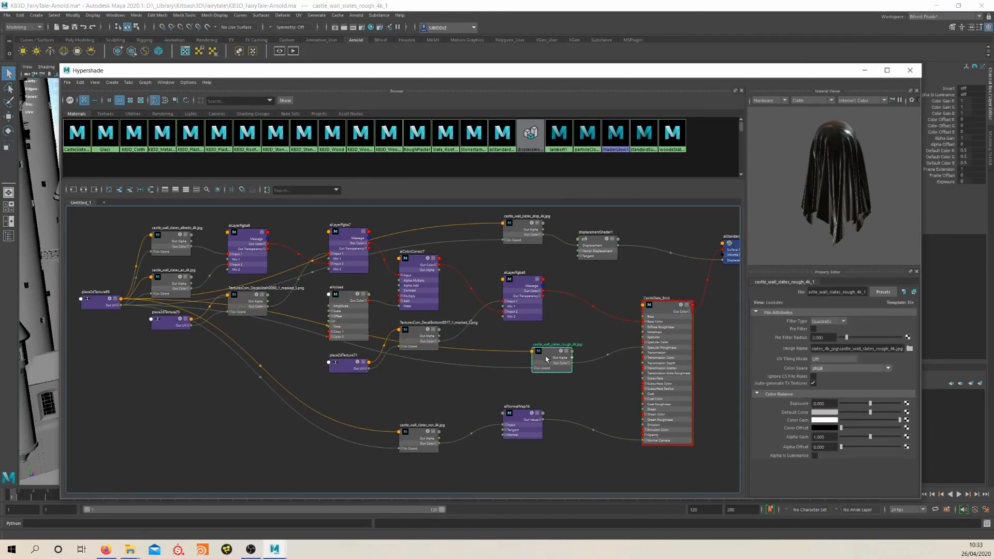
scroll(508, 349, "up", 3)
key("f")
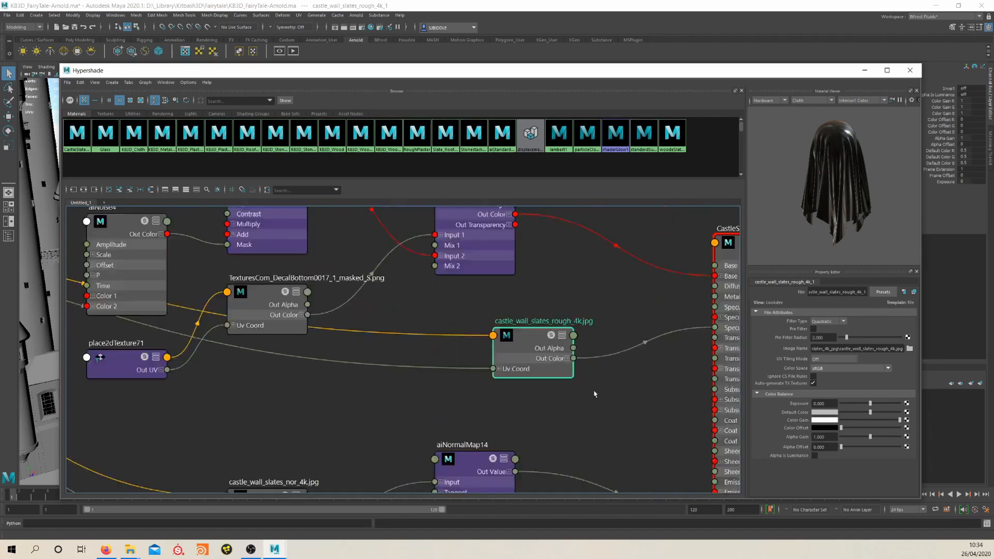
Move place2dTexture69 and the castle_wall_slates_nor_4k texture apart below the other nodes to show their connections
key("a")
left_click(244, 295)
left_click_drag(245, 295, 293, 399)
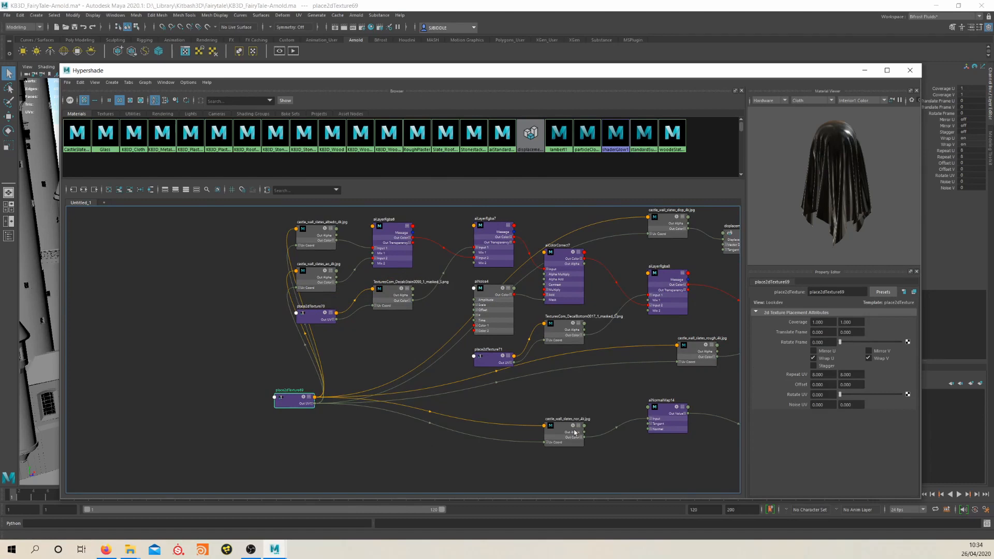
left_click_drag(574, 432, 498, 435)
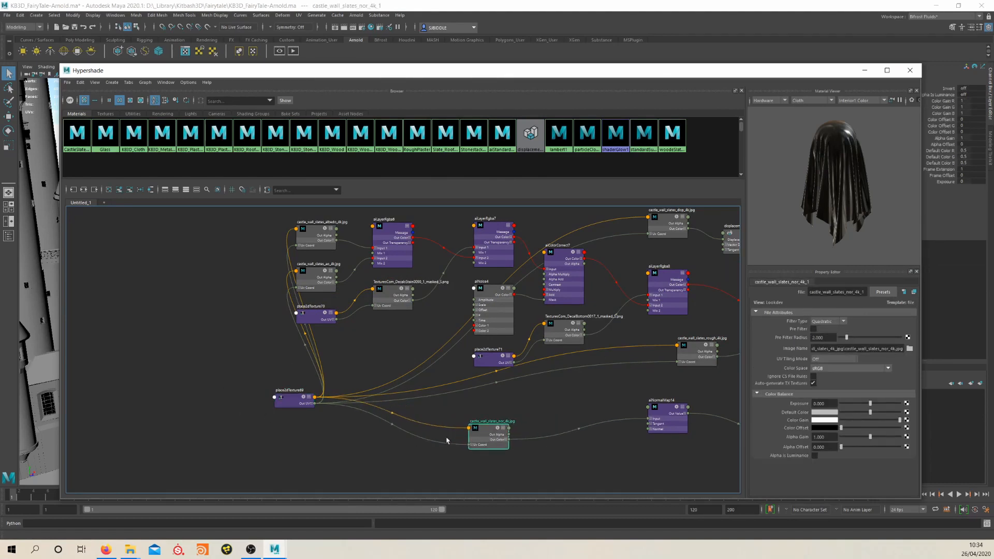
left_click_drag(287, 408, 300, 397)
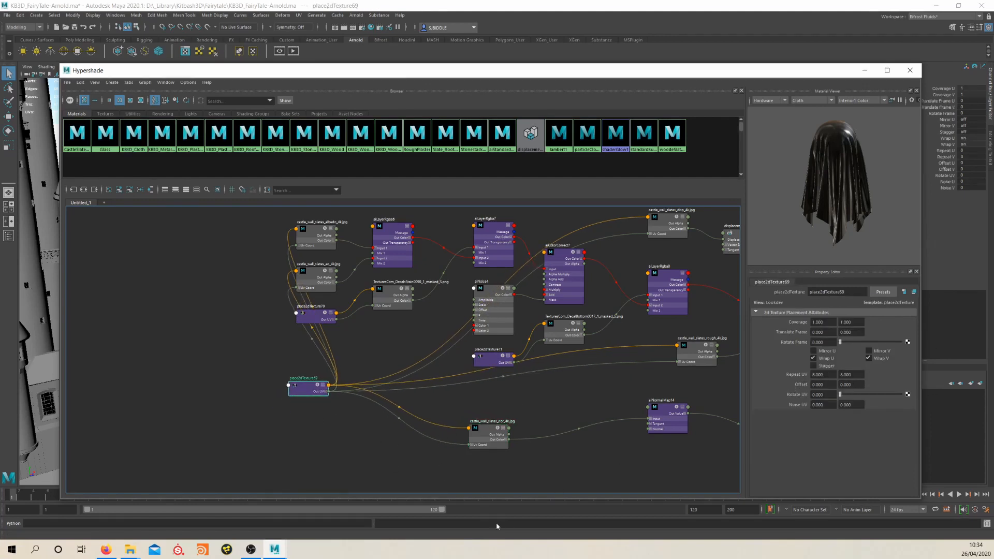
Disconnect place2dTexture69 from the castle_wall_slates_nor_4k texture and connect it again
left_click(435, 480)
left_click_drag(431, 451, 423, 475)
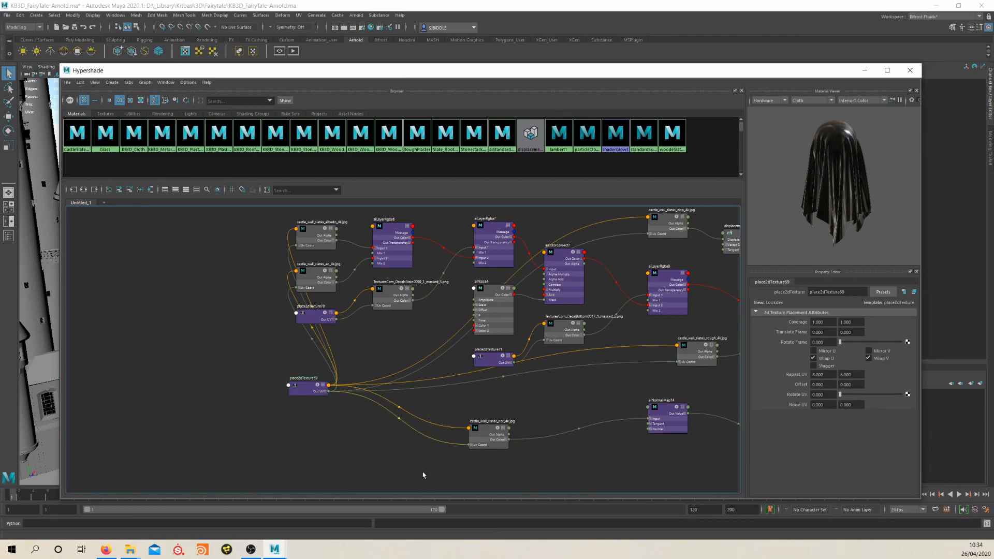
key("Delete")
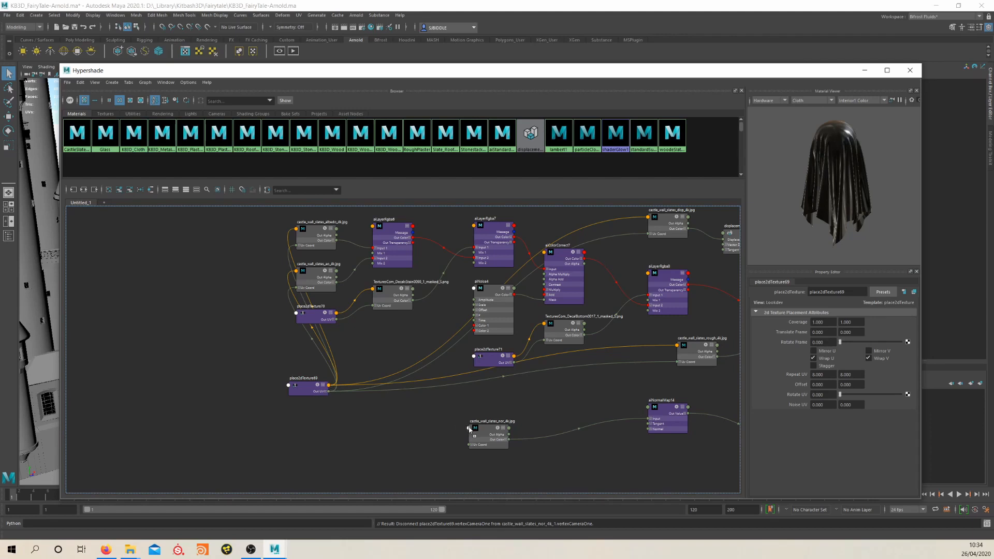
middle_click_drag(469, 428, 469, 429, "ctrl")
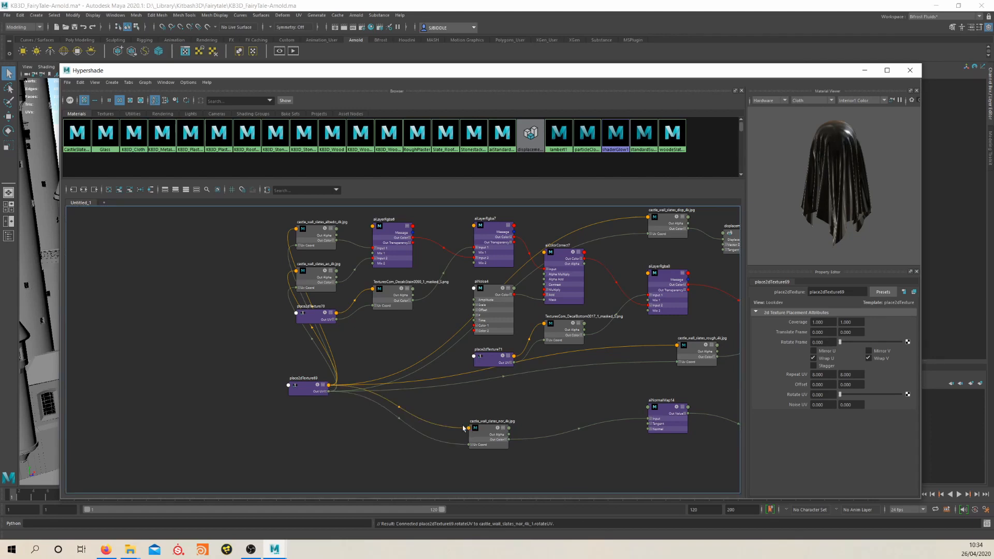
Check the UV placement attributes of place2dTexture69 and the albedo and AO layer settings of aiLayerRgba6
left_click_drag(312, 386, 309, 386)
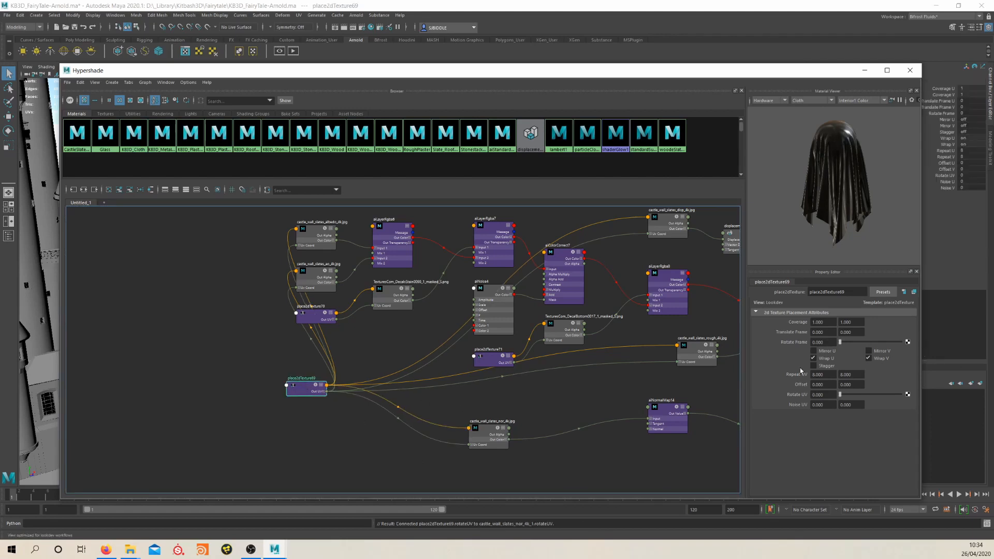
scroll(559, 395, "up", 5)
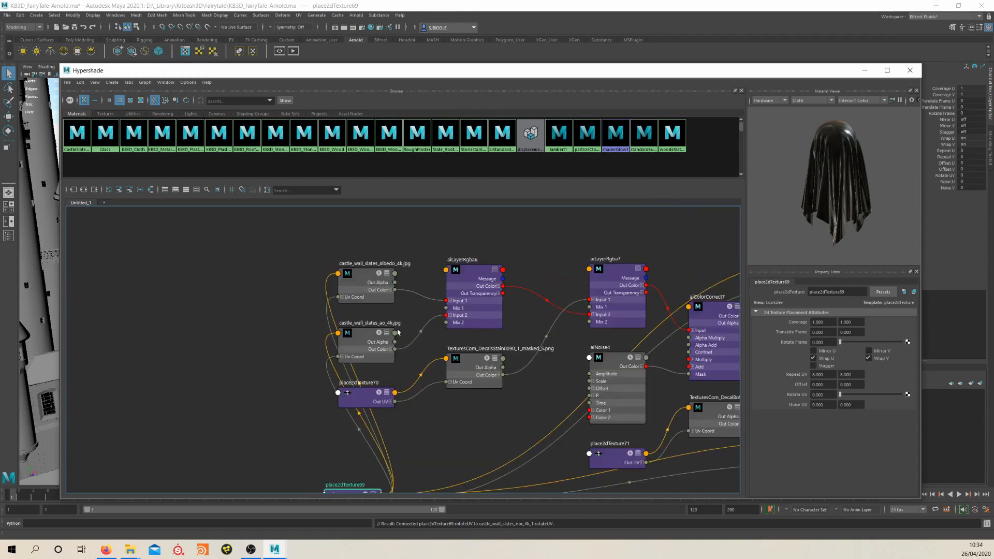
left_click(473, 275)
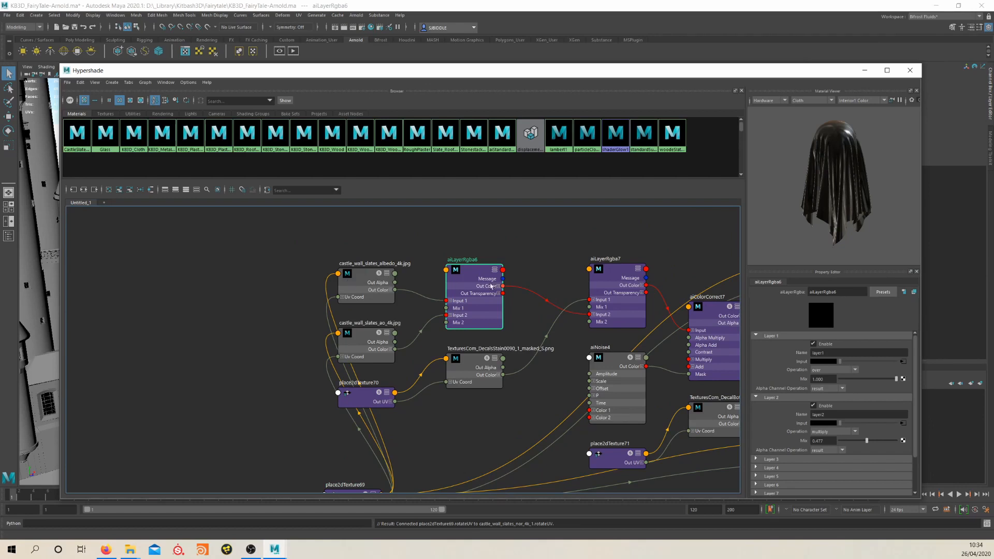
left_click_drag(491, 286, 494, 289)
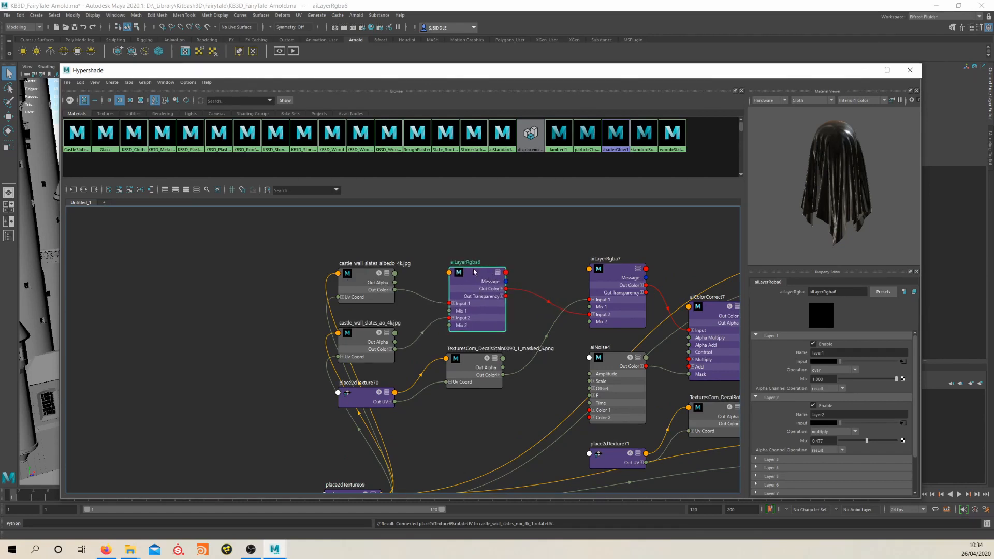
Examine the layer settings of aiLayerRgba7 and the TexturesCom_DecalsStain0090 texture and aiLayerRgba6 that feed it
mouse_move(609, 277)
left_mouse_down()
mouse_move(619, 258)
mouse_move(601, 259)
left_mouse_up()
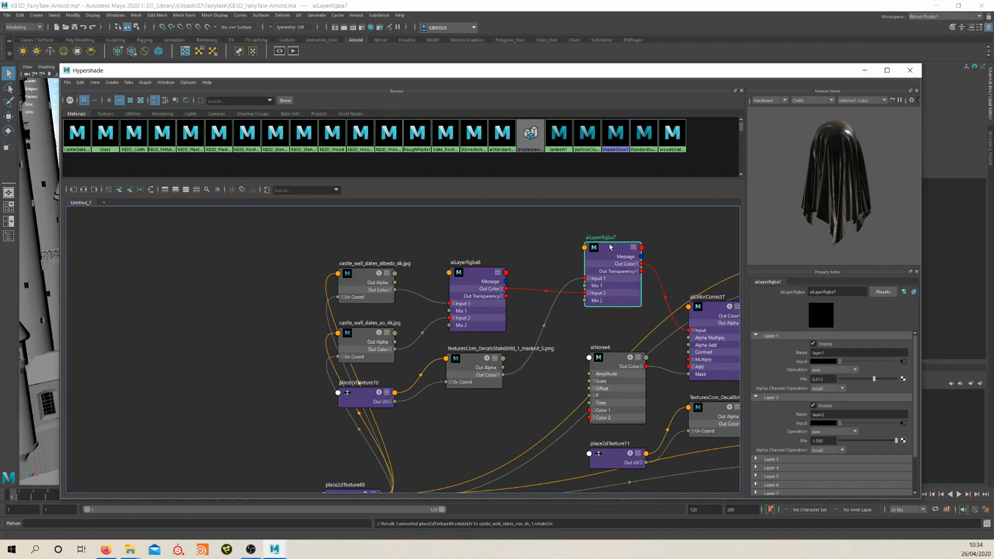
left_click_drag(508, 380, 482, 384)
left_click(609, 251)
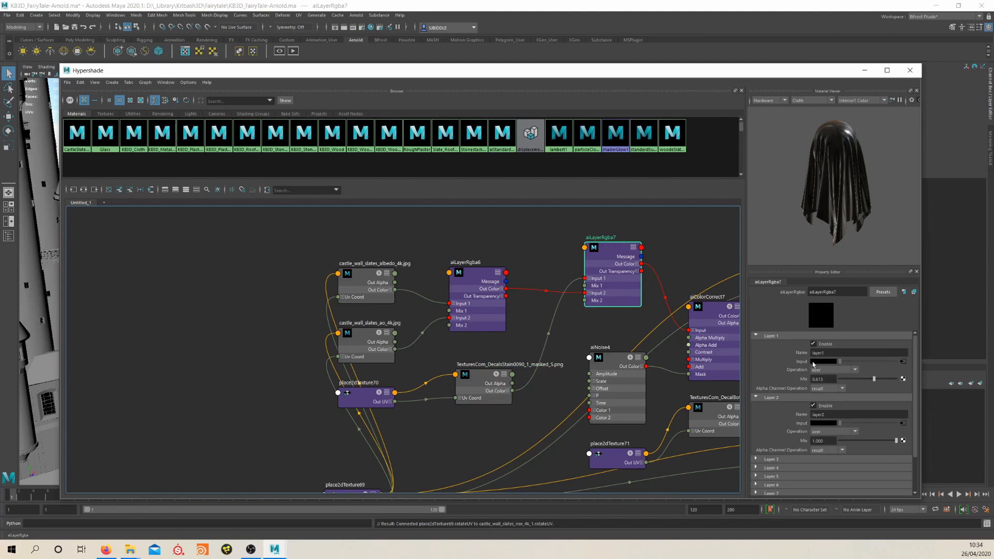
left_click_drag(473, 272, 474, 275)
left_click(606, 251)
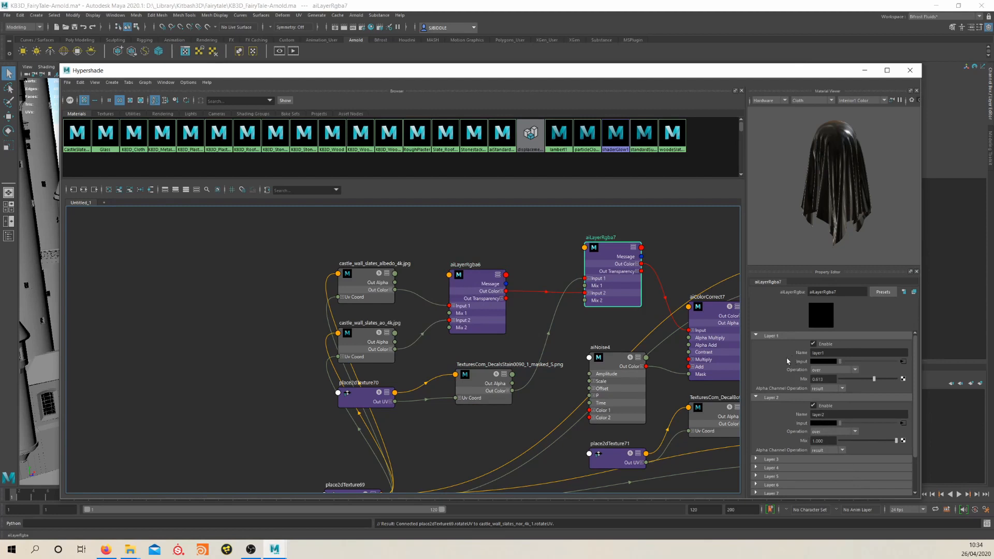
left_click_drag(475, 386, 477, 384)
left_click(609, 252)
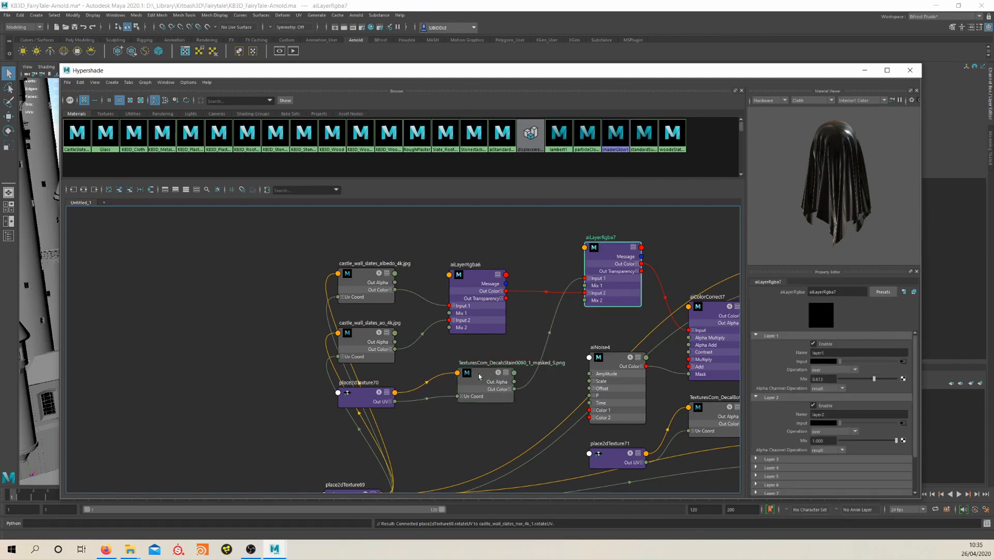
left_click_drag(480, 382, 487, 381)
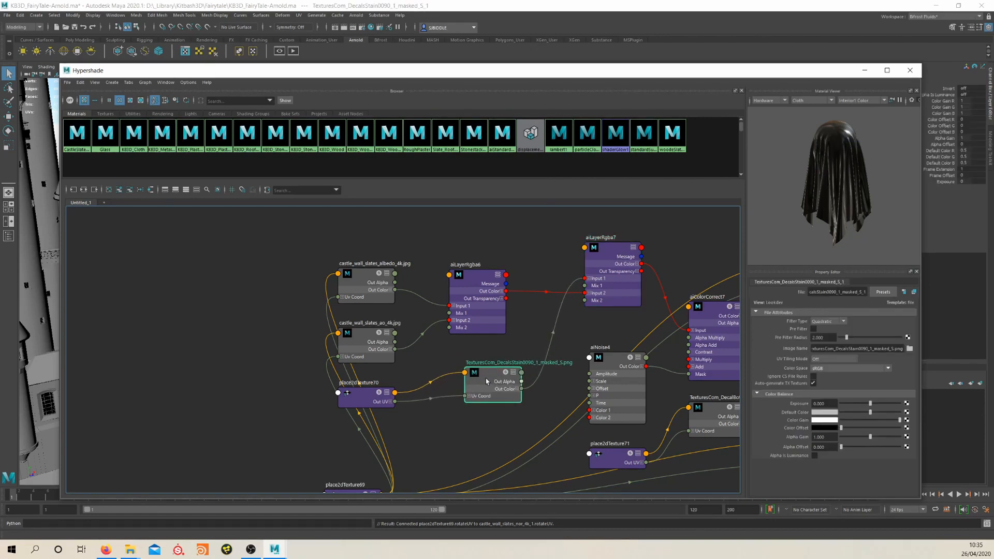
left_click(595, 254)
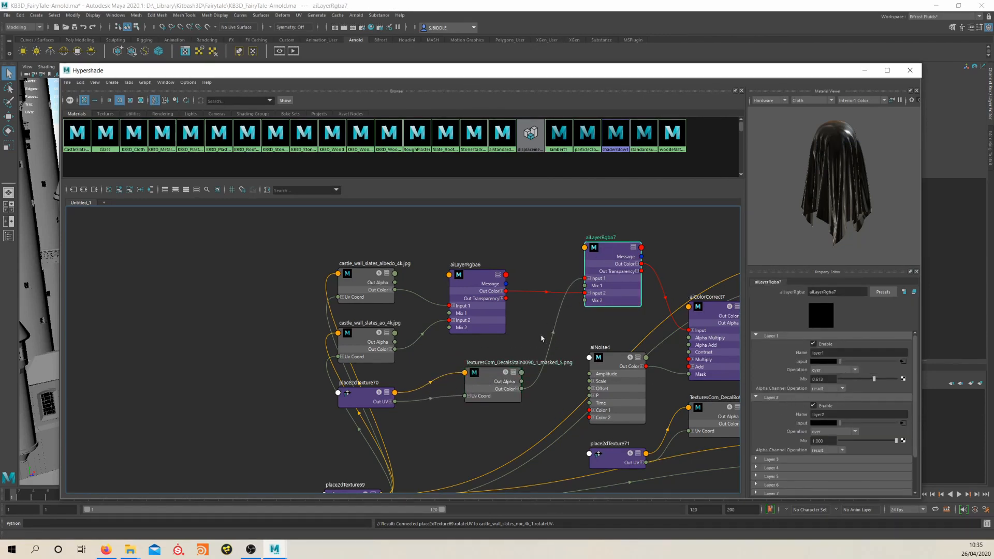
Reopen the Arnold RenderView to look at the decal staining on the castle walls, and close it
left_click(356, 15)
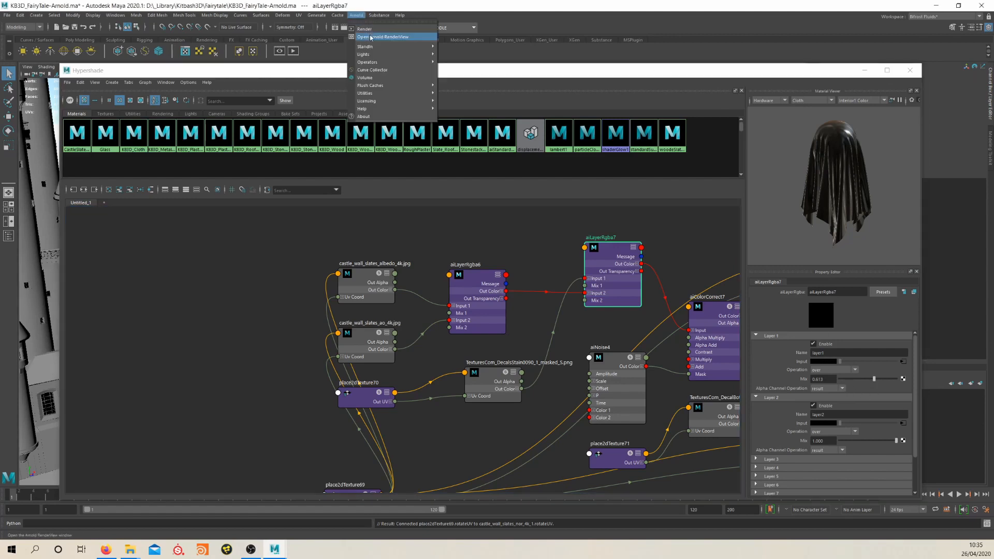
left_click(370, 36)
middle_click_drag(456, 415, 460, 362)
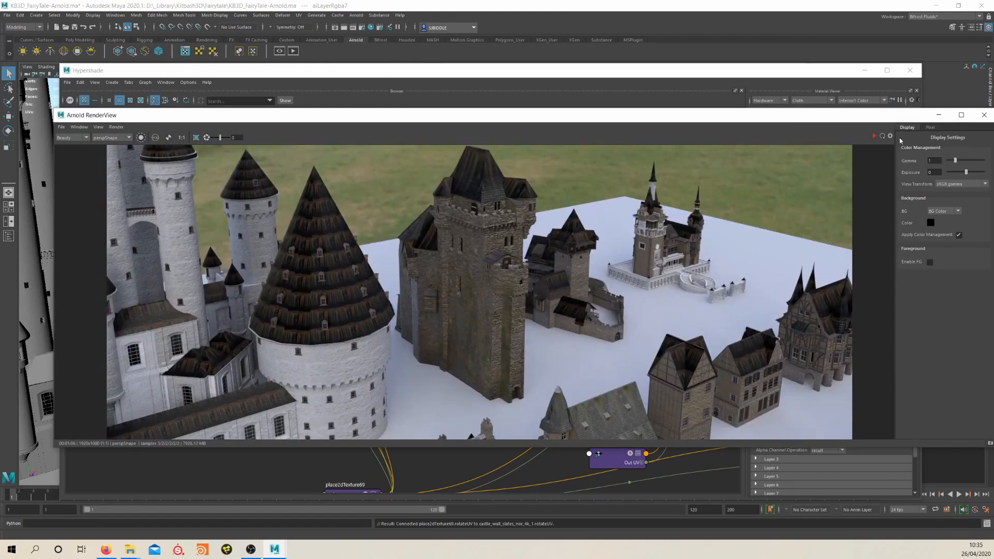
left_click(984, 115)
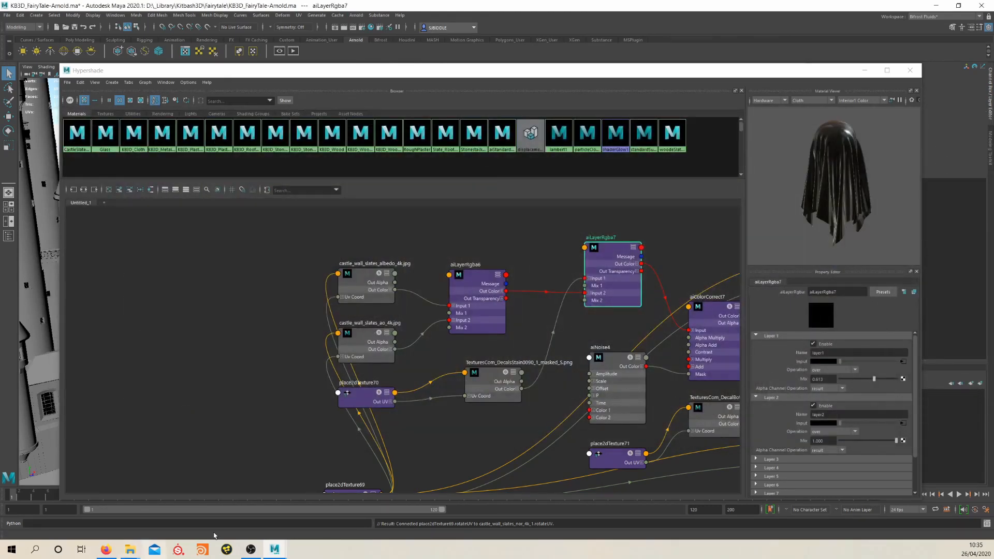
Open the DecalLeakingMossy0006 image from the TexturesCom folder to view the mossy leak decal
left_click(151, 519)
left_click(441, 231)
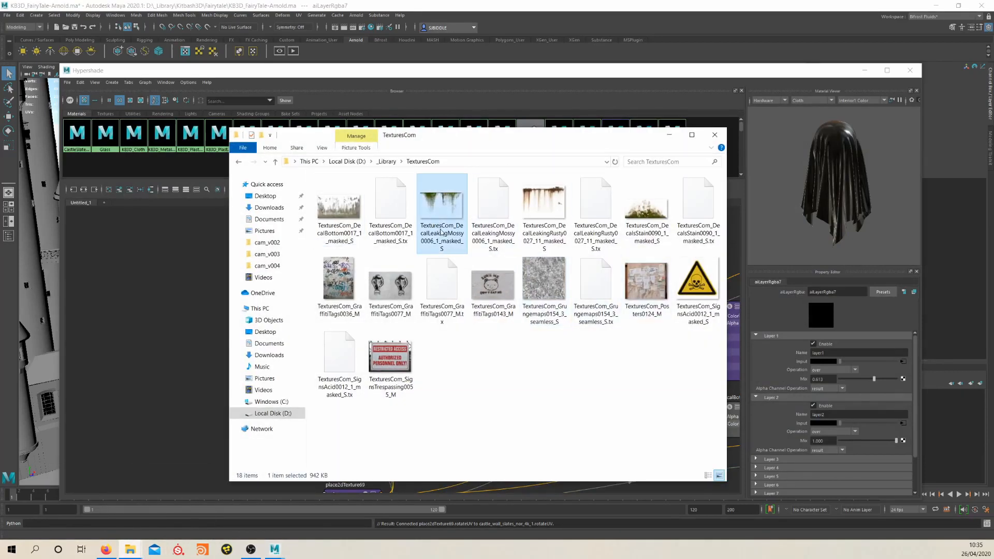
double_click(443, 215)
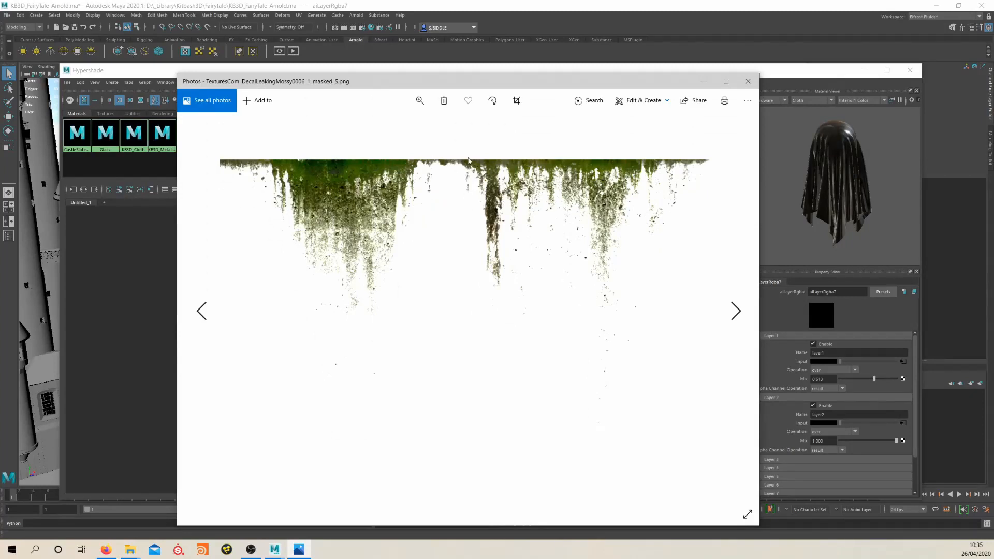
Close the mossy decal image, return to the Hypershade and reposition the place2dTexture70 node near the DecalsStain0090 texture
left_click(747, 82)
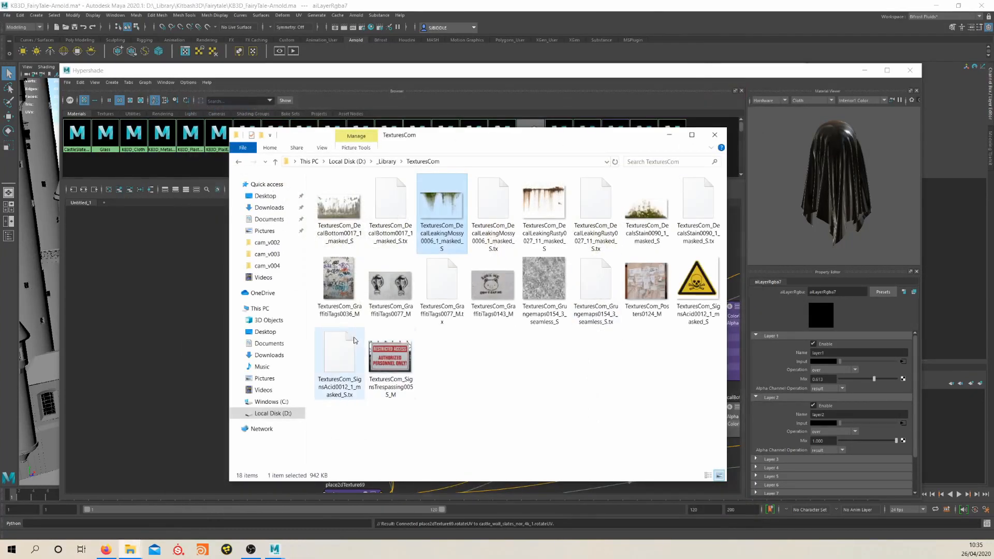
left_click(171, 315)
middle_click_drag(401, 409, 378, 359, "alt")
left_click_drag(334, 349, 386, 373)
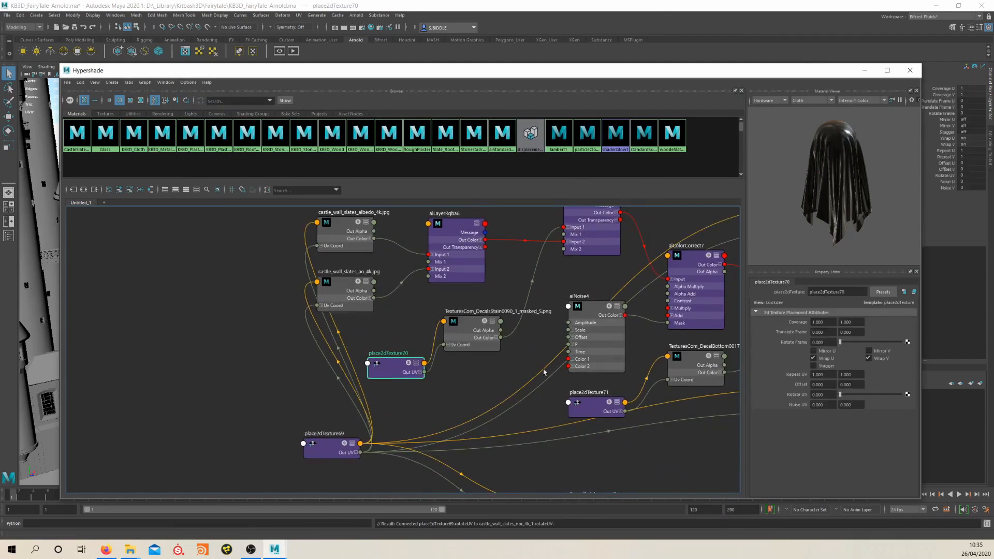
Check the UV placement attributes of place2dTexture71 and move the DecalBottom0017 texture node clear of aiColorCorrect7
middle_click_drag(631, 364, 472, 387, "alt")
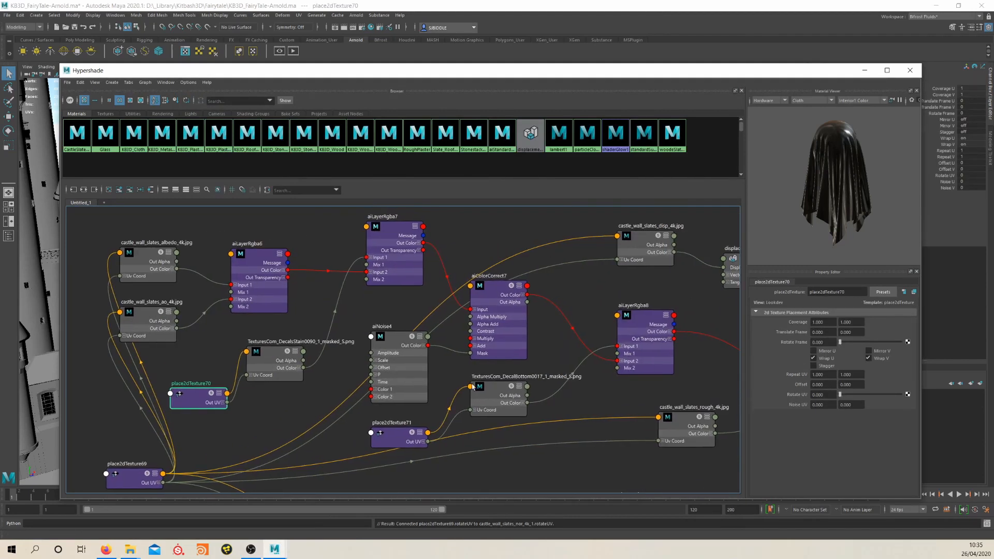
left_click(410, 437)
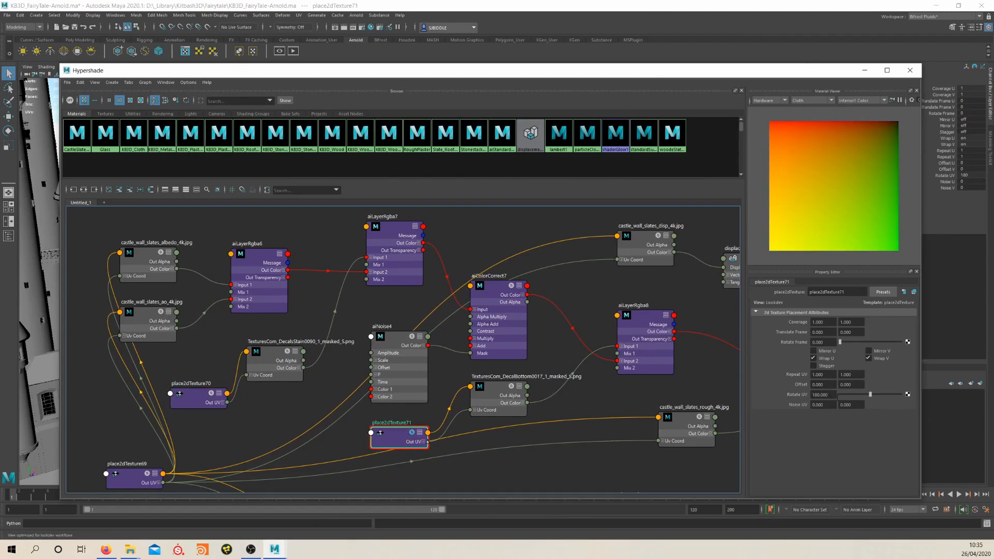
left_click_drag(492, 385, 532, 410)
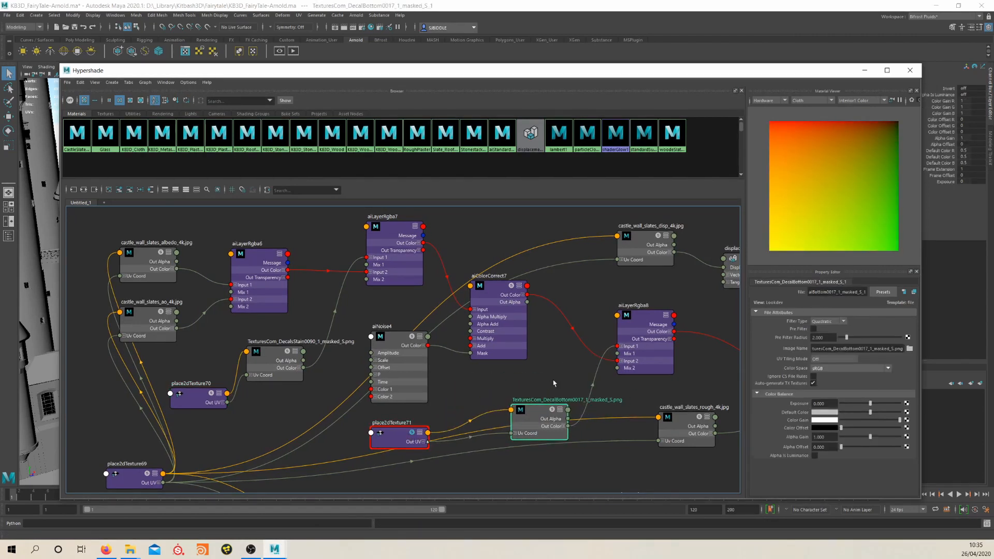
middle_click_drag(554, 383, 541, 383, "alt")
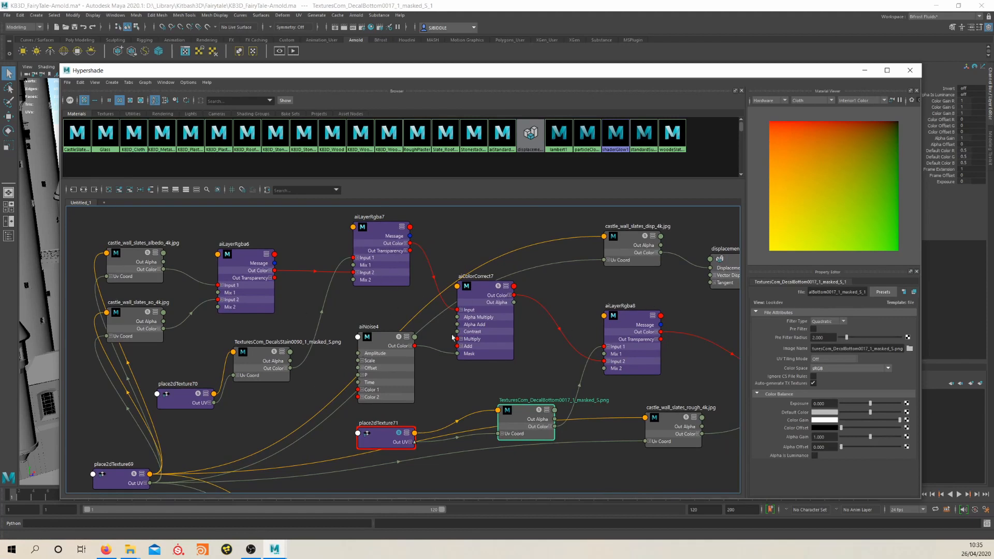
Rearrange the aiLayerRgba6, aiLayerRgba7 and DecalsStain0090 nodes to show how the stain decal layers over the brick textures
middle_click_drag(416, 386, 532, 389, "alt")
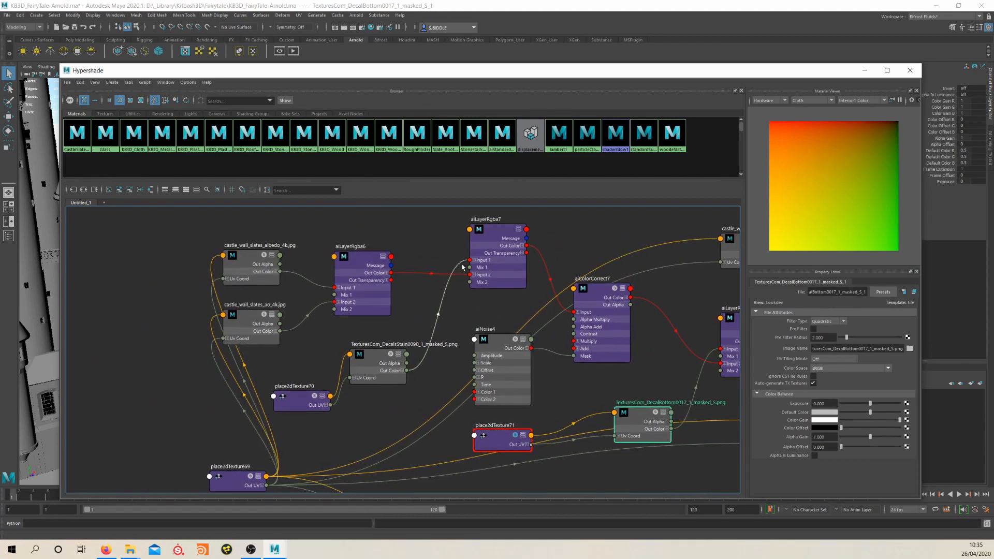
mouse_move(494, 227)
left_mouse_down()
mouse_move(494, 237)
mouse_move(489, 228)
left_mouse_up()
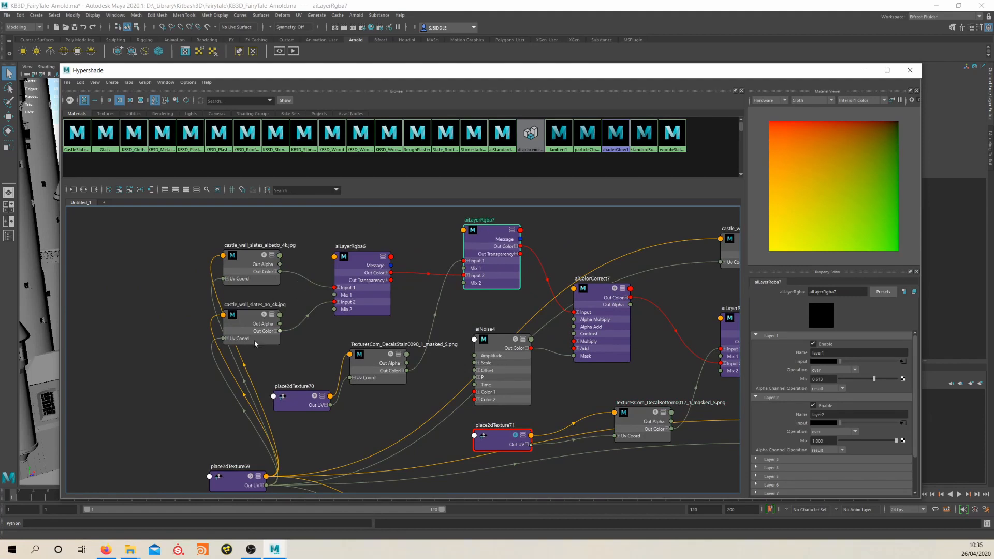
mouse_move(341, 278)
left_mouse_down()
mouse_move(358, 277)
mouse_move(336, 273)
left_mouse_up()
left_click_drag(476, 235, 463, 239)
left_click_drag(376, 352, 384, 339)
left_click_drag(489, 235, 494, 228)
Spread out the aiColorCorrect7, aiNoise4 and place2dTexture71 nodes and check the color correction and noise mask settings
left_click_drag(616, 301, 627, 312)
left_click_drag(510, 347, 517, 347)
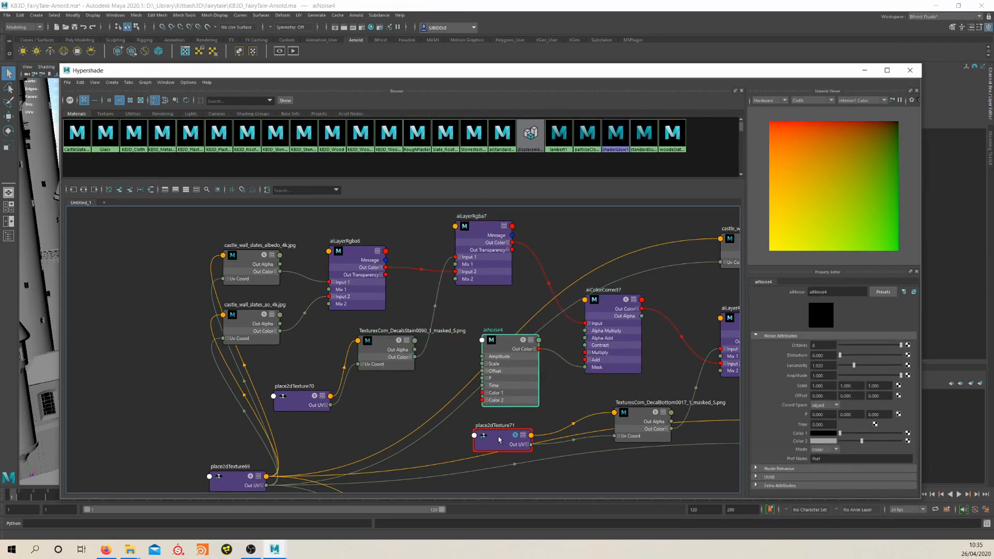
left_click_drag(498, 439, 525, 489)
left_click_drag(612, 306, 616, 290)
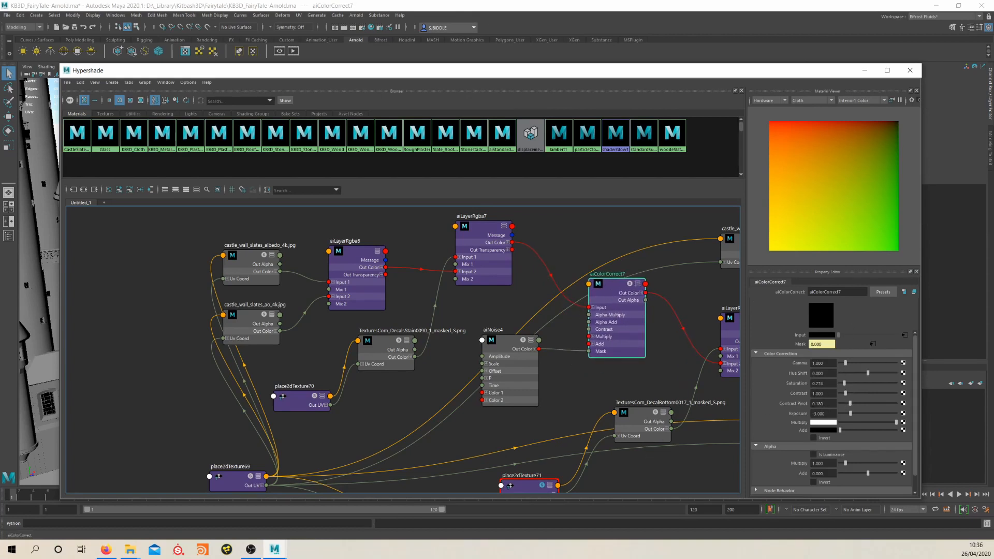
middle_click_drag(366, 400, 404, 355, "alt")
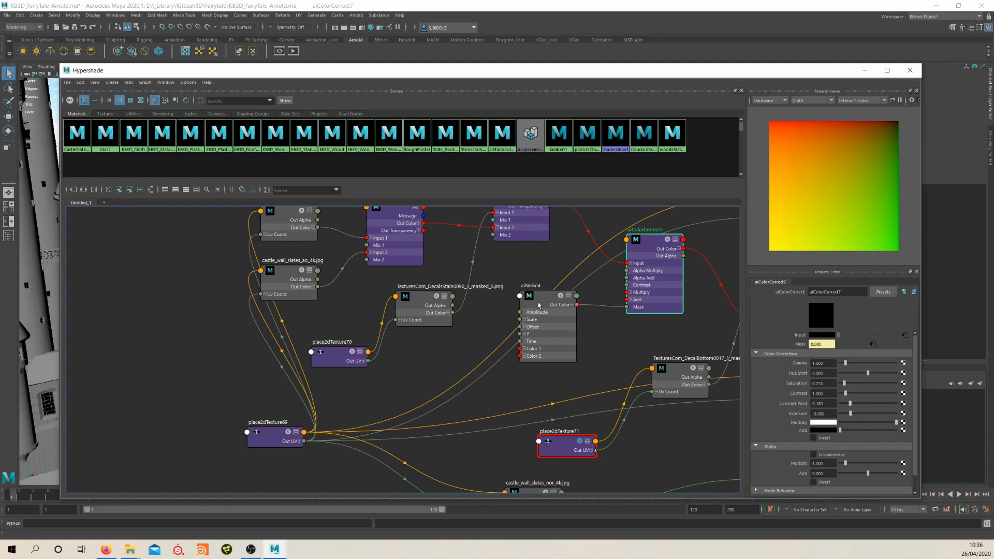
left_click_drag(539, 306, 536, 325)
Reposition aiLayerRgba8 and the DecalBottom0017 texture to show how they feed the base color of the CastleSlate_Brick shader
scroll(601, 344, "up", 2)
middle_click_drag(600, 343, 482, 324, "alt")
scroll(534, 336, "down", 3)
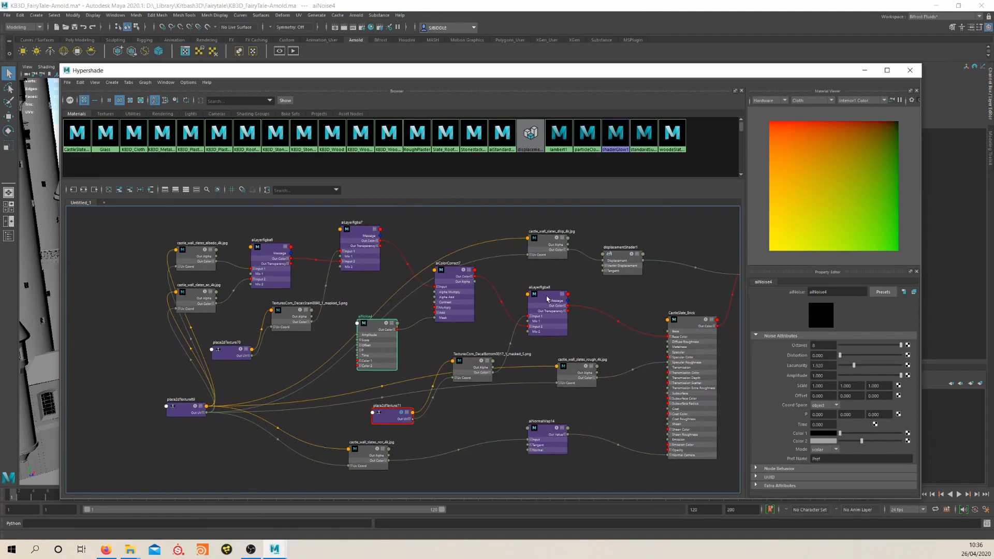
left_click_drag(548, 299, 563, 297)
left_click_drag(482, 364, 491, 345)
scroll(563, 302, "up", 3)
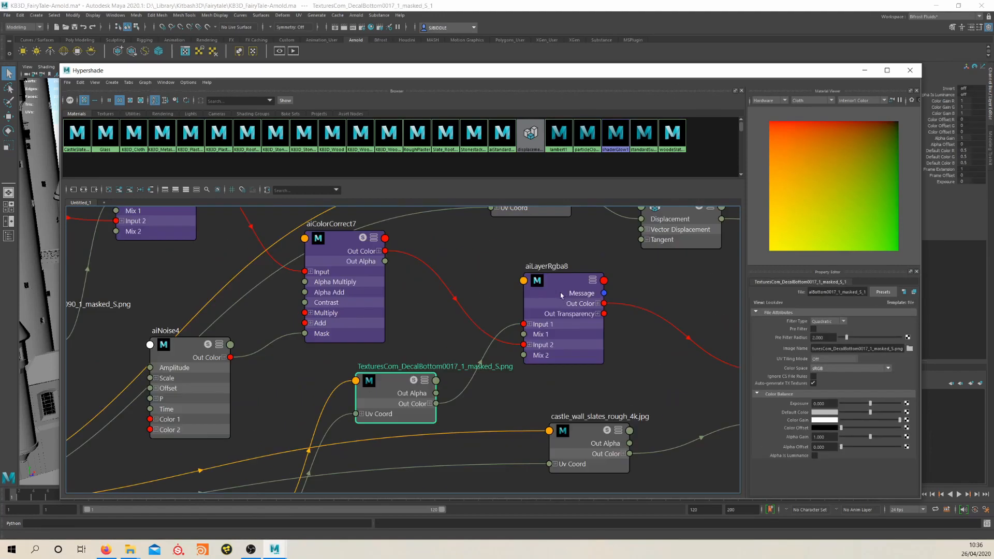
scroll(602, 393, "up", 2)
middle_click_drag(603, 393, 539, 322, "alt")
scroll(539, 355, "down", 5)
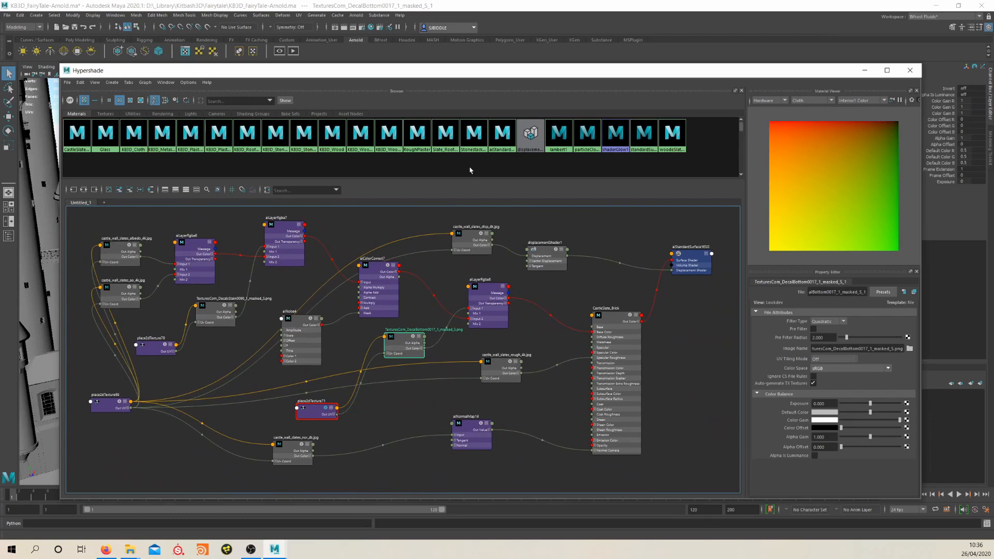
Reposition the displacementShader1 and castle_wall_slates_rough nodes in the graph, and minimize the Hypershade
left_click_drag(466, 74, 446, 87)
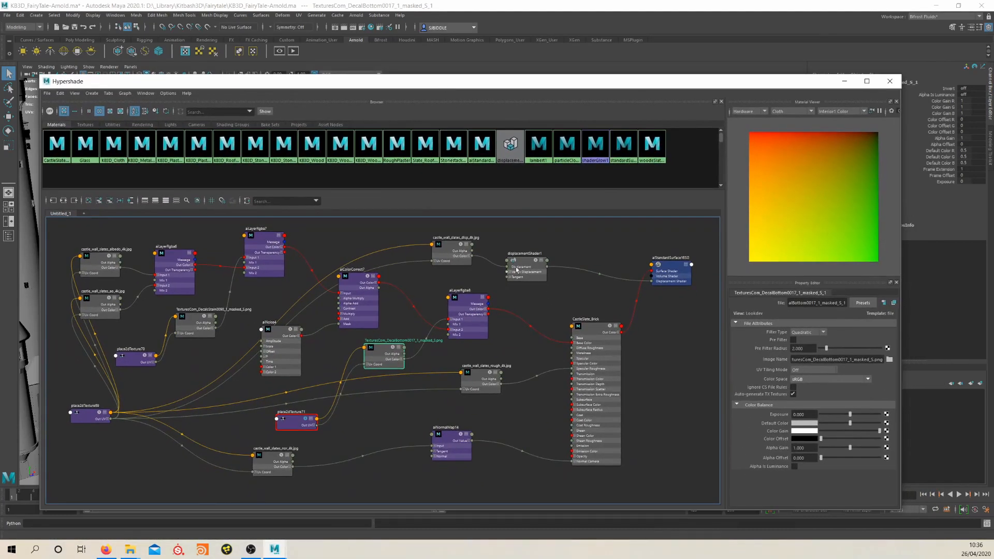
left_click_drag(515, 266, 549, 247)
left_click_drag(494, 370, 487, 376)
left_click(845, 81)
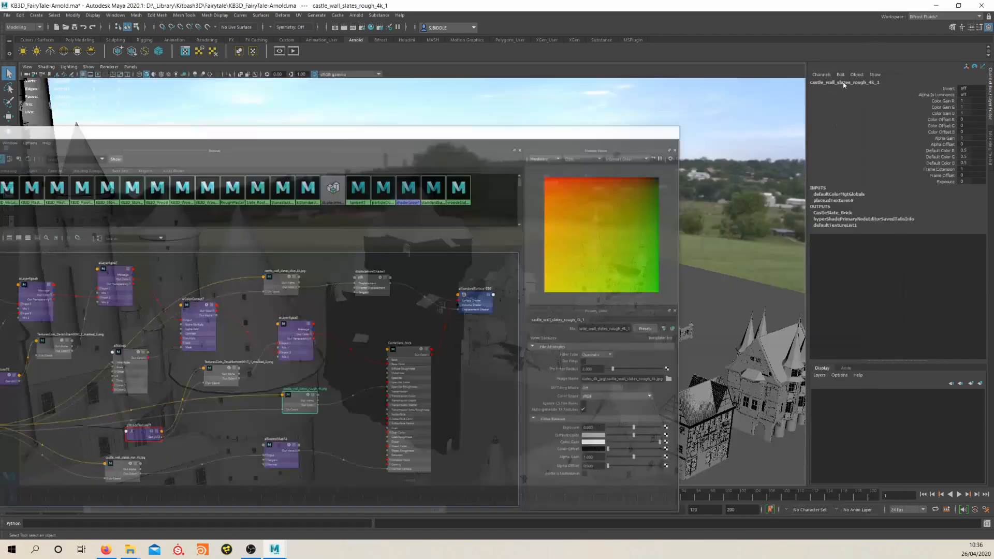
Open the Arnold RenderView and examine the rendered castle roofs and the white brick wall of the large round tower
left_click(356, 15)
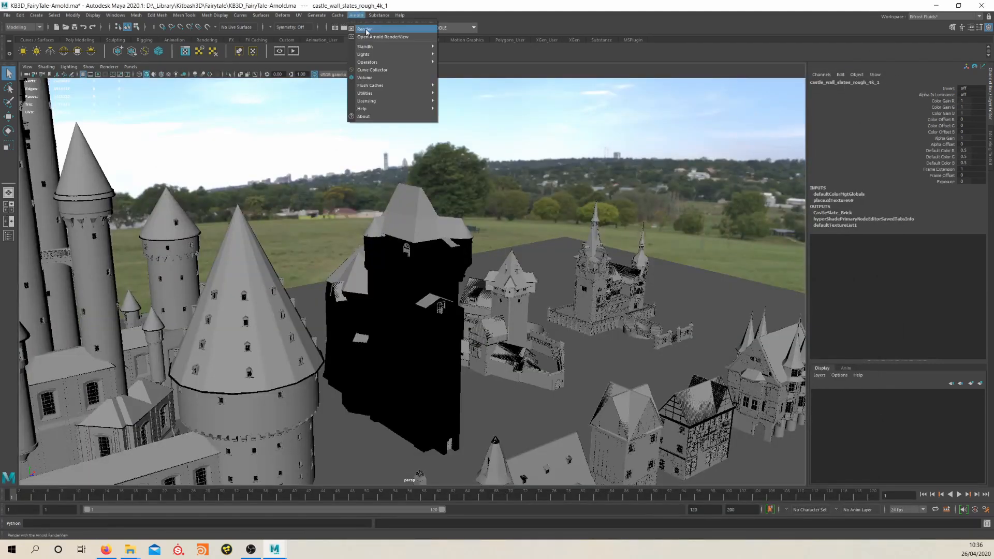
left_click(375, 42)
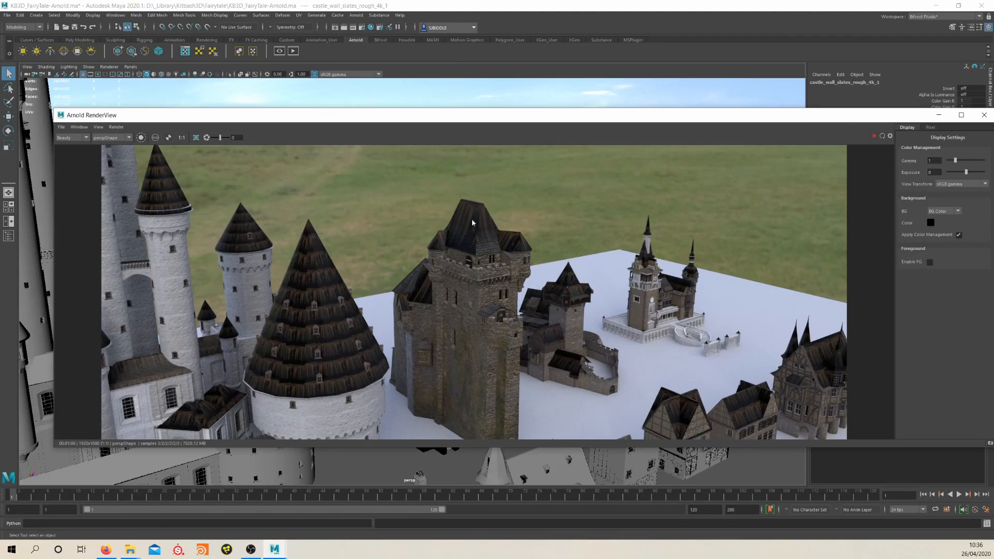
middle_click_drag(568, 378, 481, 269)
middle_click_drag(246, 286, 429, 291)
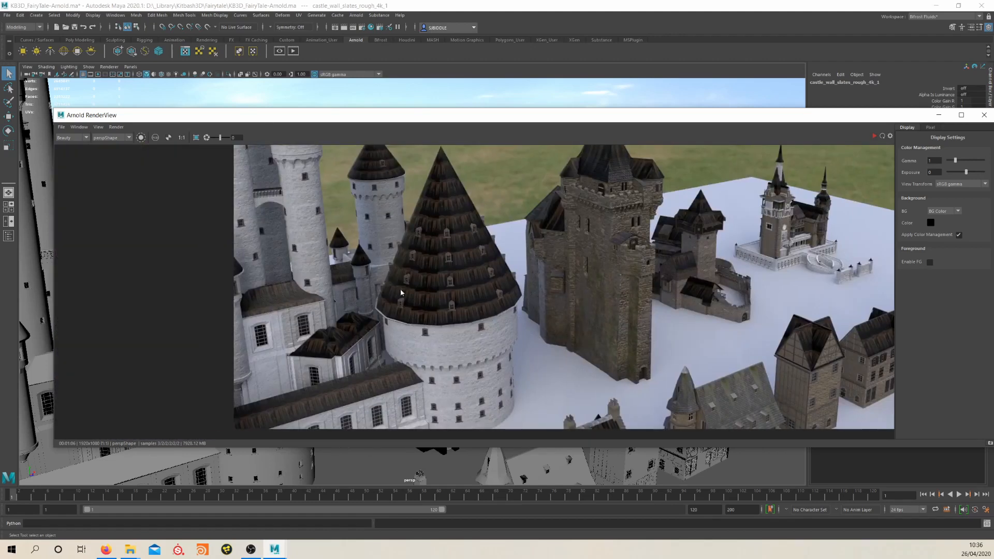
scroll(446, 269, "up", 2)
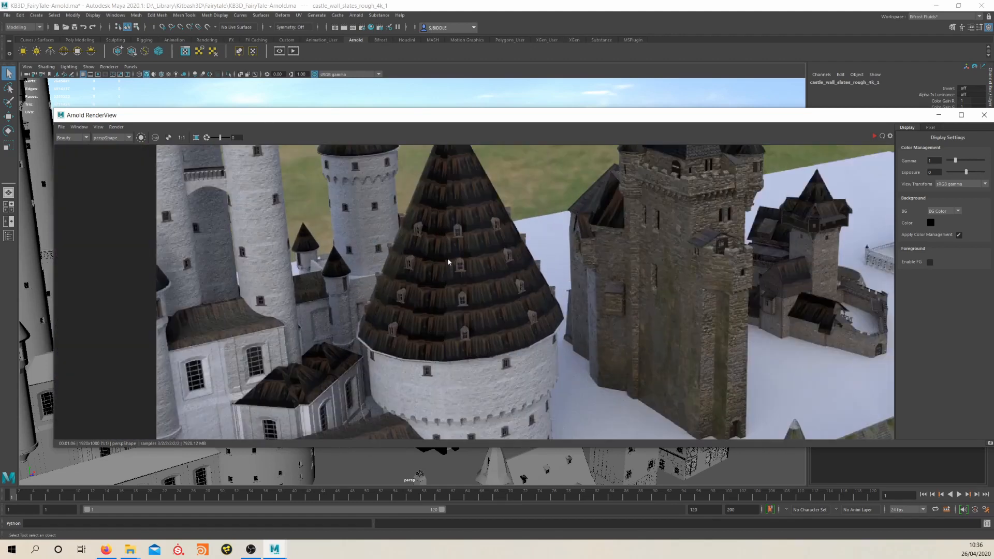
scroll(502, 357, "up", 3)
scroll(526, 263, "down", 3)
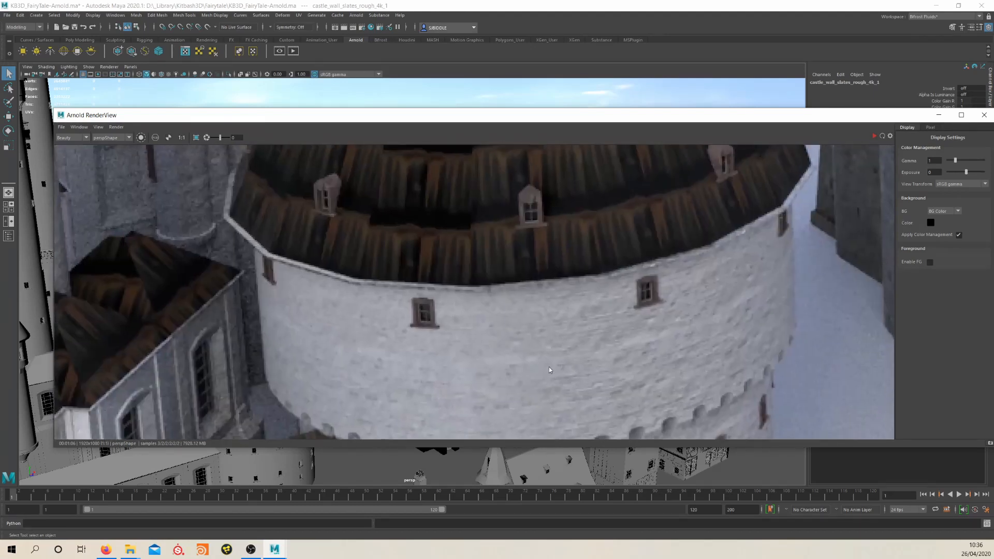
Inspect the rendered roof tiles on the round tower and the tall brick castle up close, and close the RenderView
middle_click_drag(526, 263, 390, 340)
scroll(558, 354, "up", 3)
middle_click_drag(529, 313, 375, 400)
scroll(493, 251, "down", 3)
middle_click_drag(505, 292, 433, 376)
middle_click_drag(590, 246, 572, 368)
middle_click_drag(607, 288, 561, 280)
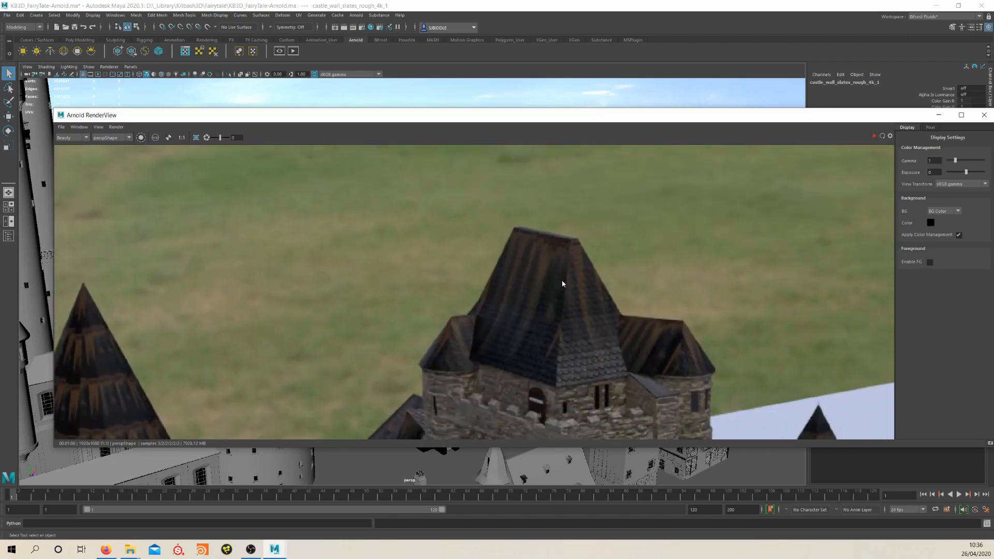
left_click(984, 115)
Select the CastleMD_RoofTiles mesh, examine its UV shells in the UV Editor, and close the editor
left_click(426, 212)
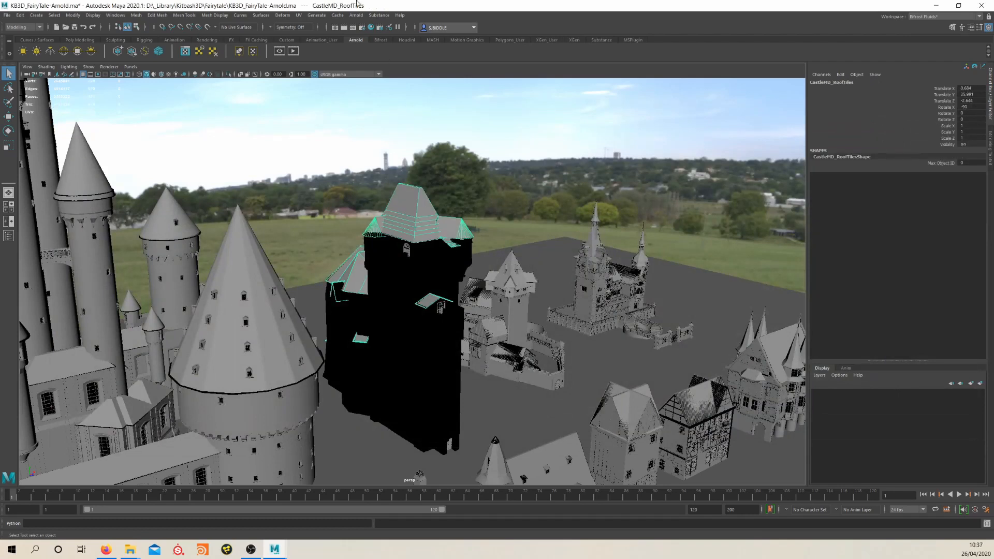
left_click(299, 15)
left_click(311, 30)
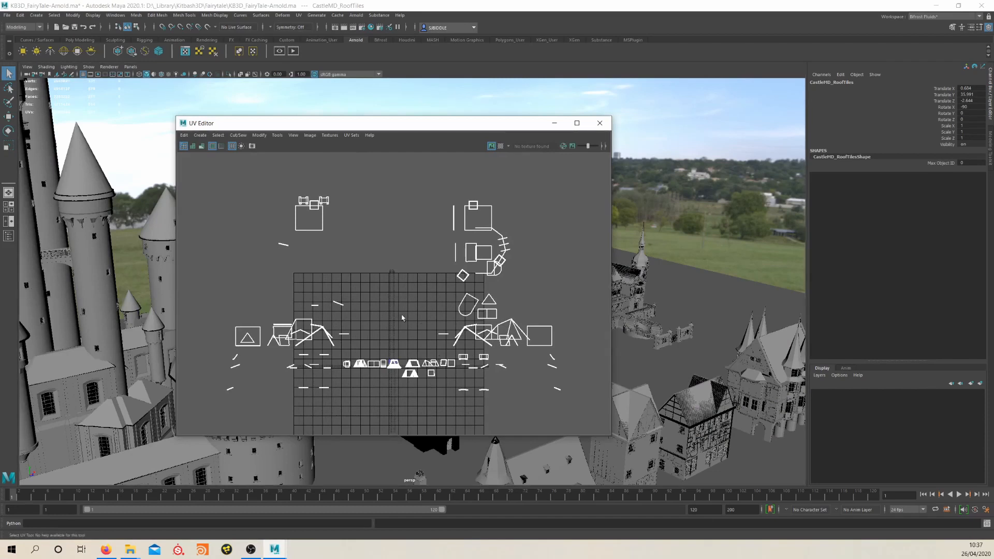
scroll(403, 363, "up", 10)
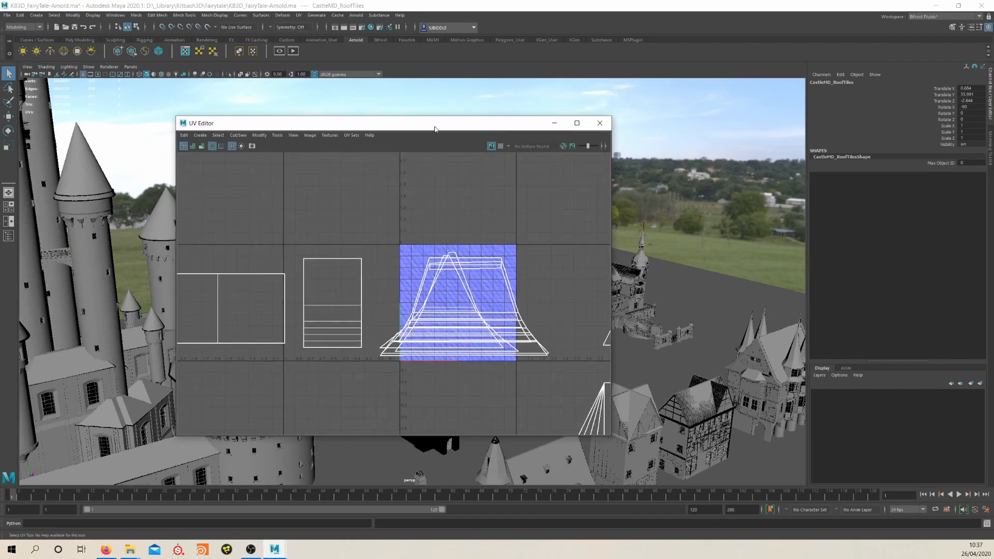
left_click_drag(435, 128, 463, 182)
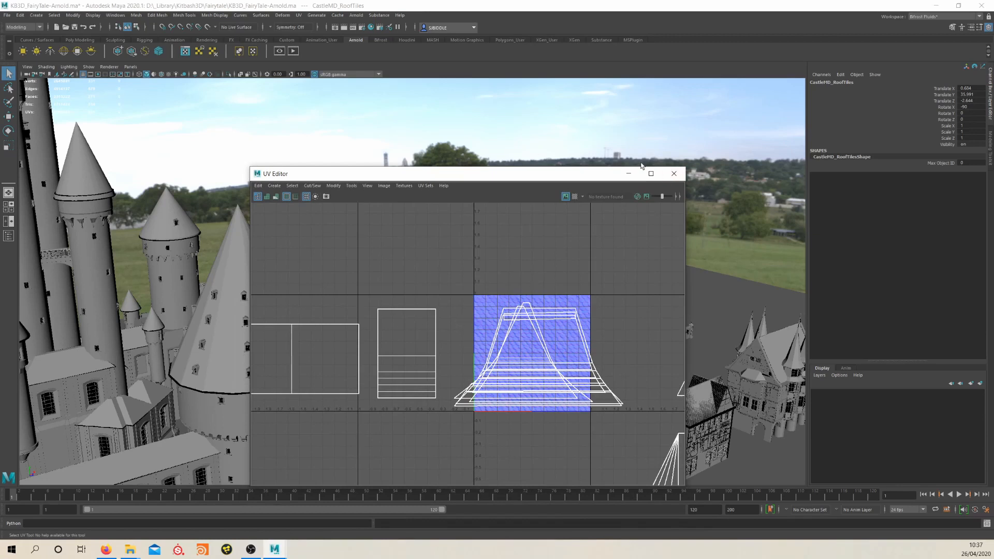
left_click(674, 174)
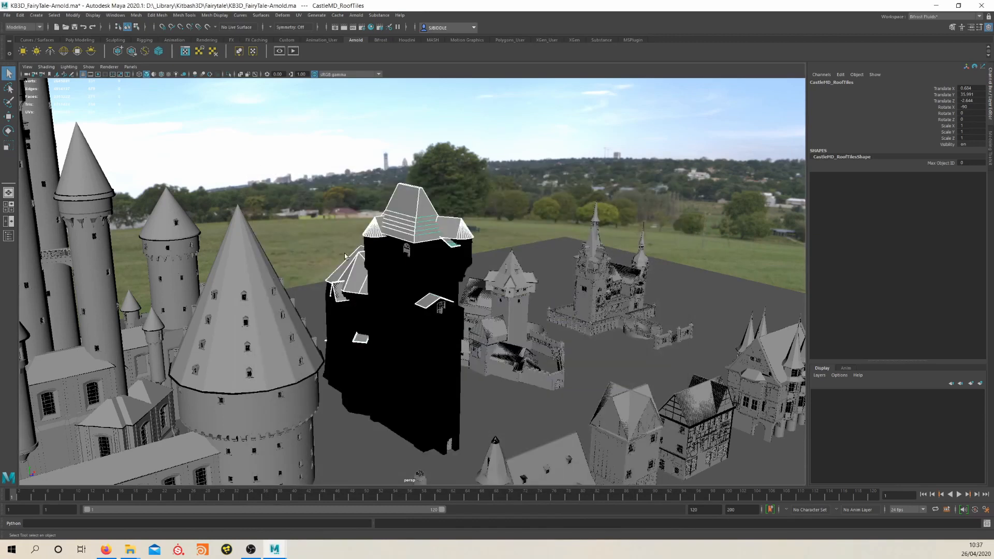
Select the CastleLG_Outer_RoofTiles mesh, view its UV layout in the UV Editor, and close the editor
left_click(247, 277)
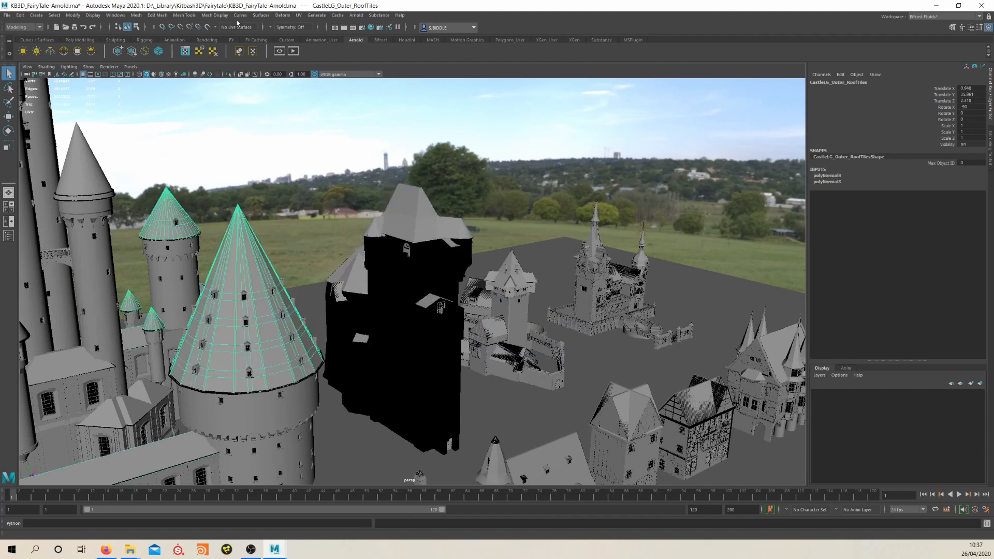
left_click(358, 16)
left_click(383, 37)
left_click(298, 15)
left_click(319, 31)
scroll(482, 330, "down", 8)
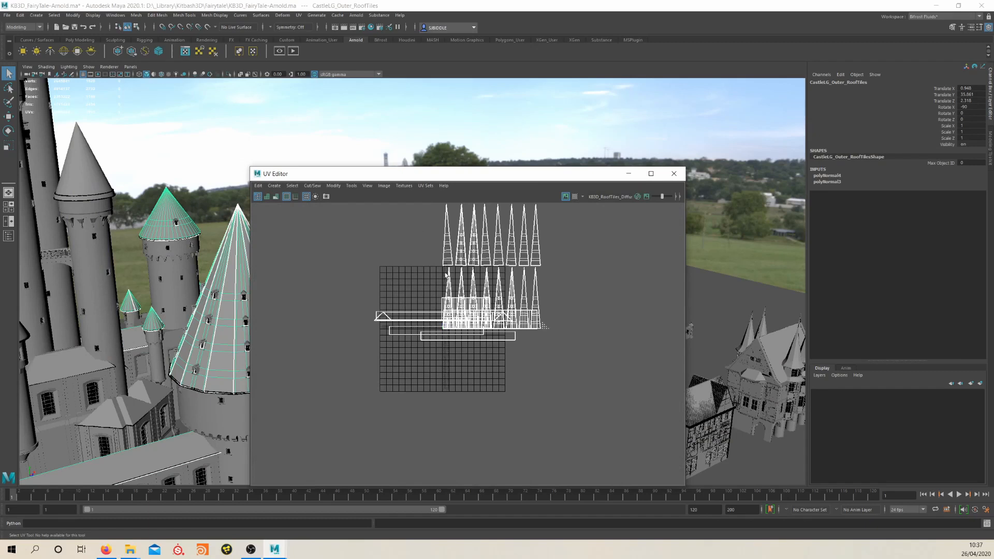
left_click(674, 173)
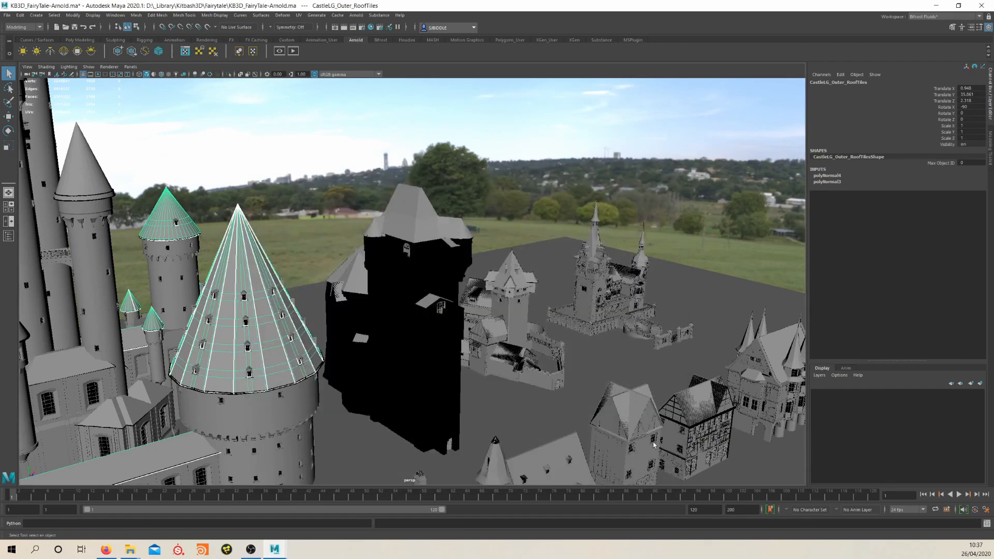
Select the HouseLG_D_PlasterYellow mesh, view its UV layout in the UV Editor, and close the editor
left_click(628, 448)
left_click(636, 459)
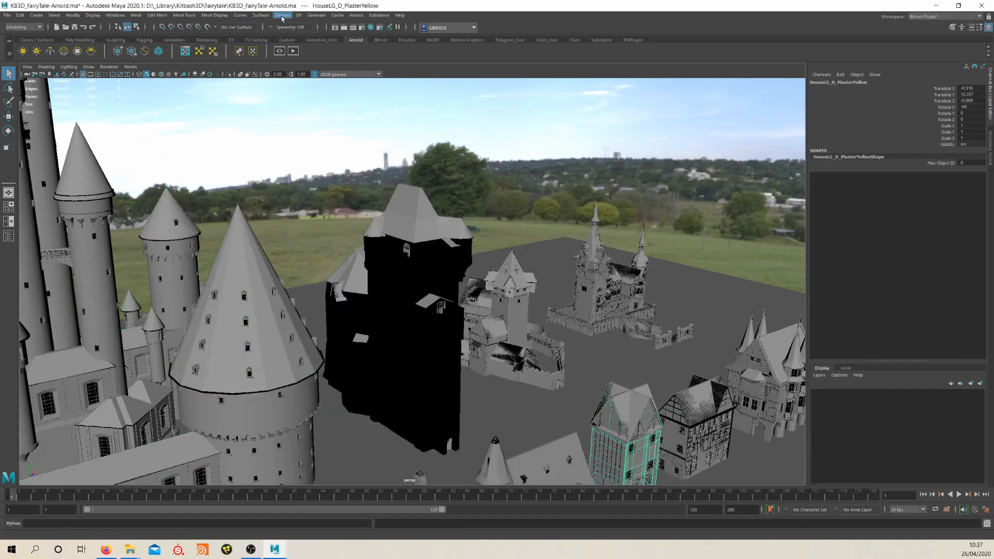
left_click(299, 15)
left_click(316, 29)
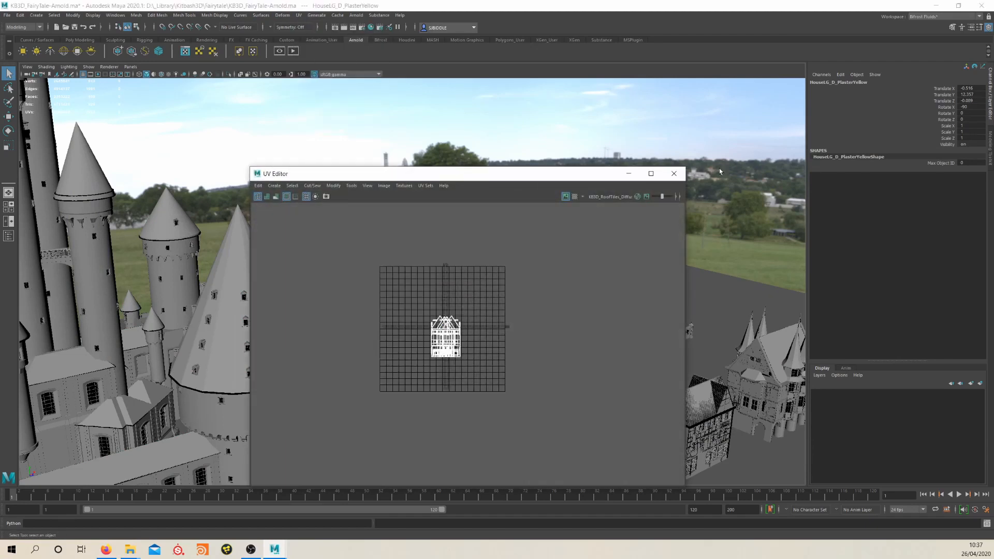
left_click(674, 173)
Select the HouseMD_A_RoofTiles mesh, examine its UV layout in the UV Editor, and close the editor
middle_click_drag(543, 373, 549, 291, "alt")
right_click_drag(549, 290, 474, 285, "alt")
middle_click_drag(473, 284, 546, 255, "alt")
left_click_drag(507, 278, 511, 283, "alt")
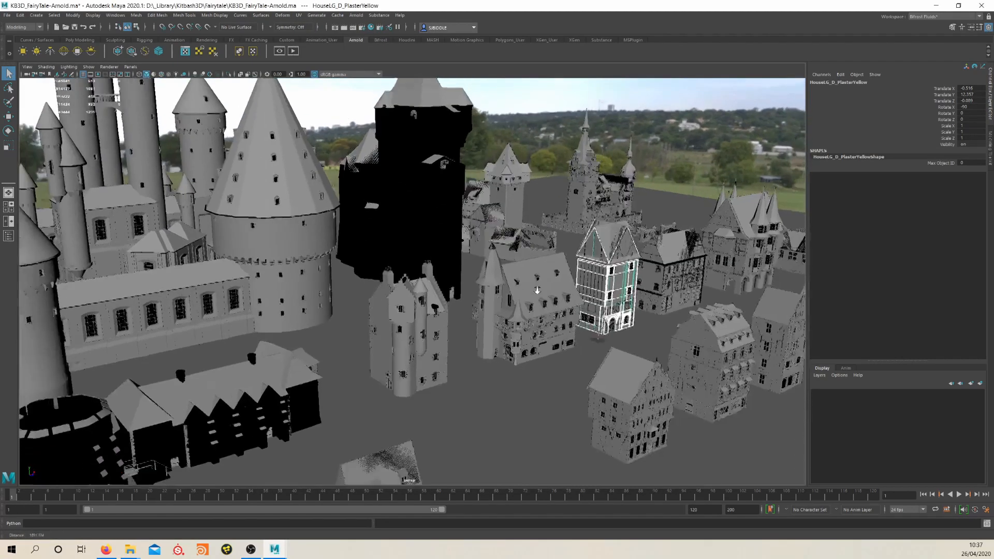
right_click_drag(511, 286, 560, 327, "alt")
middle_click_drag(559, 378, 424, 294, "alt")
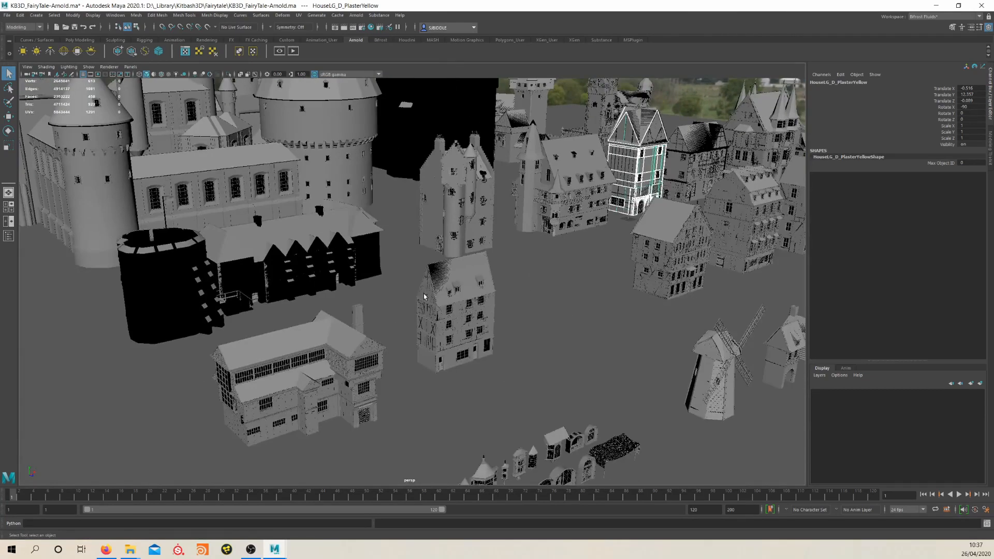
middle_click_drag(309, 325, 357, 335, "alt")
right_click_drag(358, 334, 427, 365, "alt")
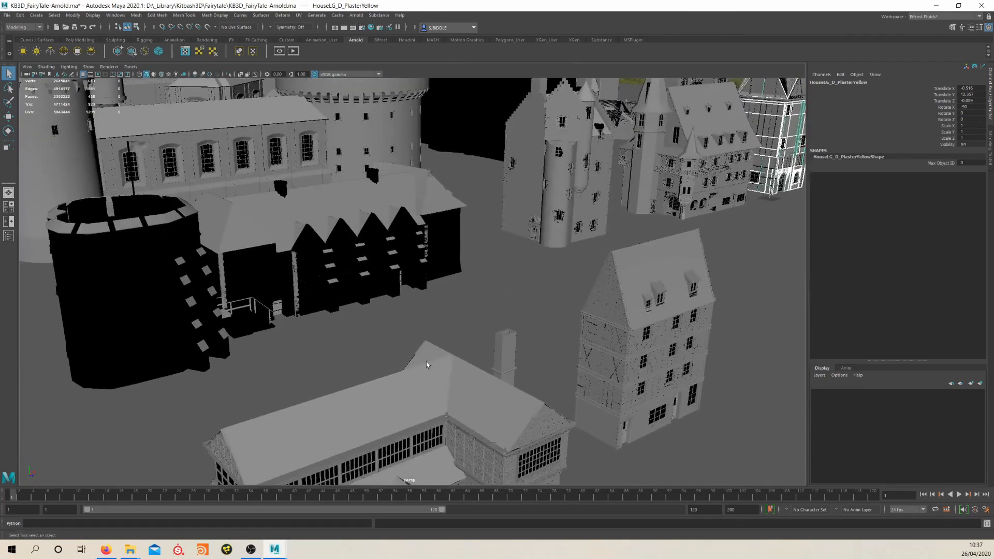
left_click(424, 371)
left_click(356, 15)
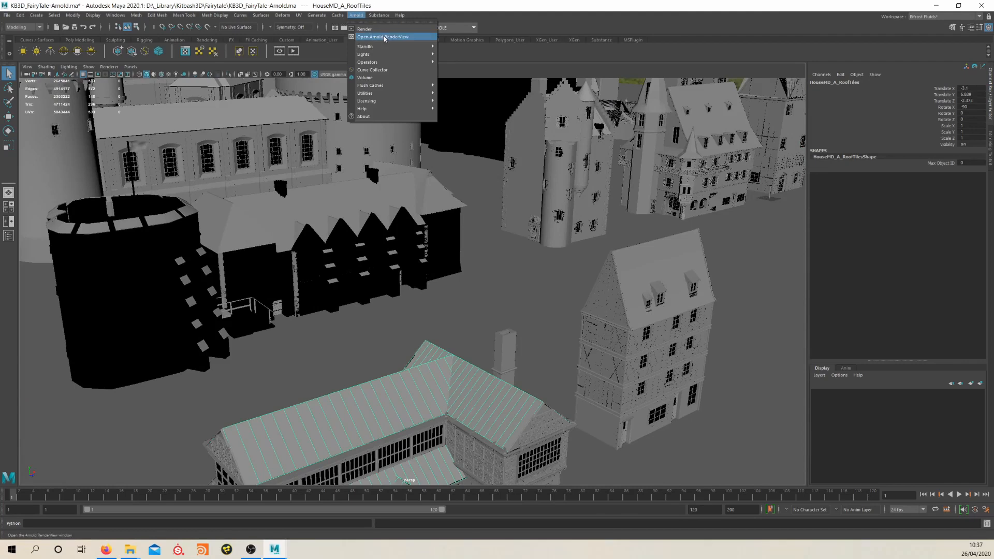
left_click(299, 16)
left_click(317, 29)
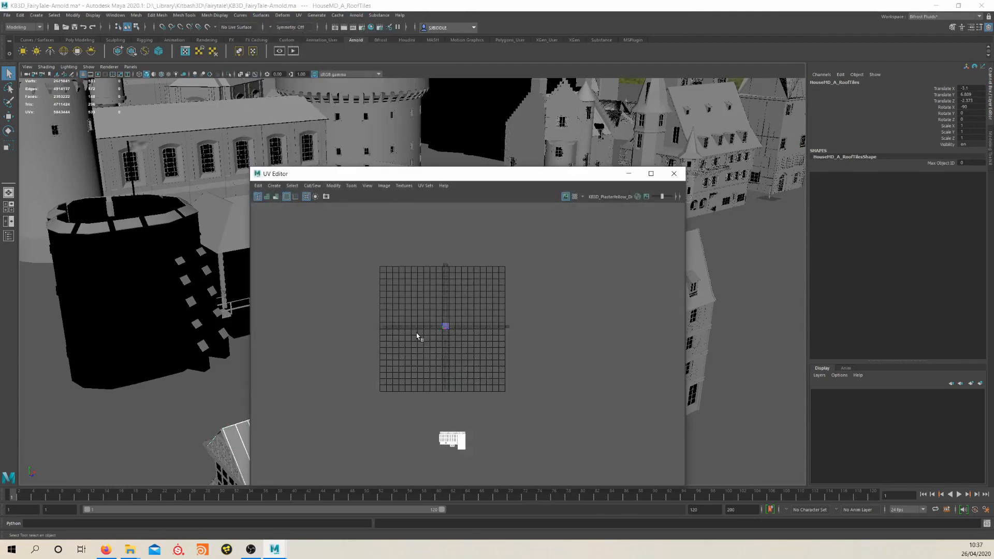
scroll(452, 348, "up", 8)
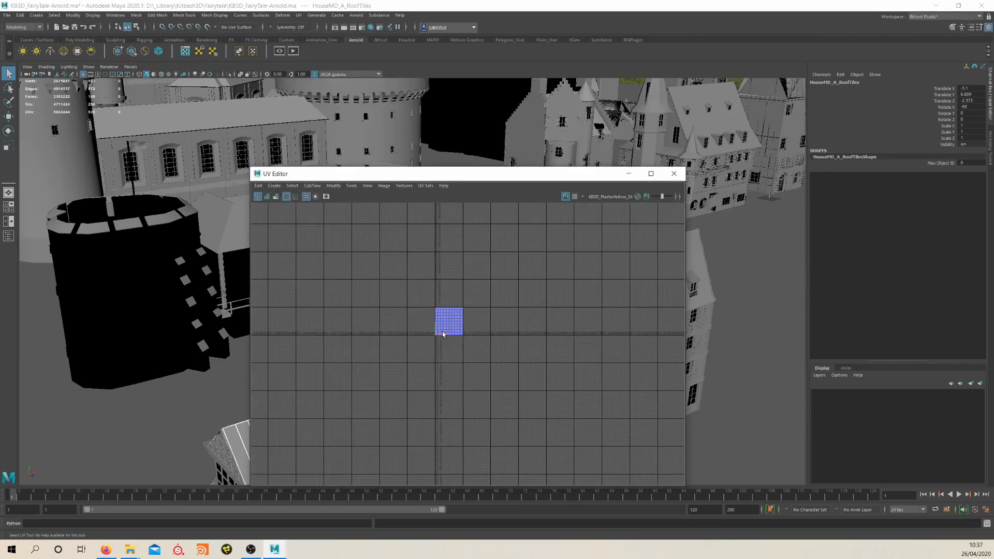
middle_click_drag(469, 400, 447, 295, "alt")
scroll(465, 355, "down", 3)
scroll(466, 355, "down", 3)
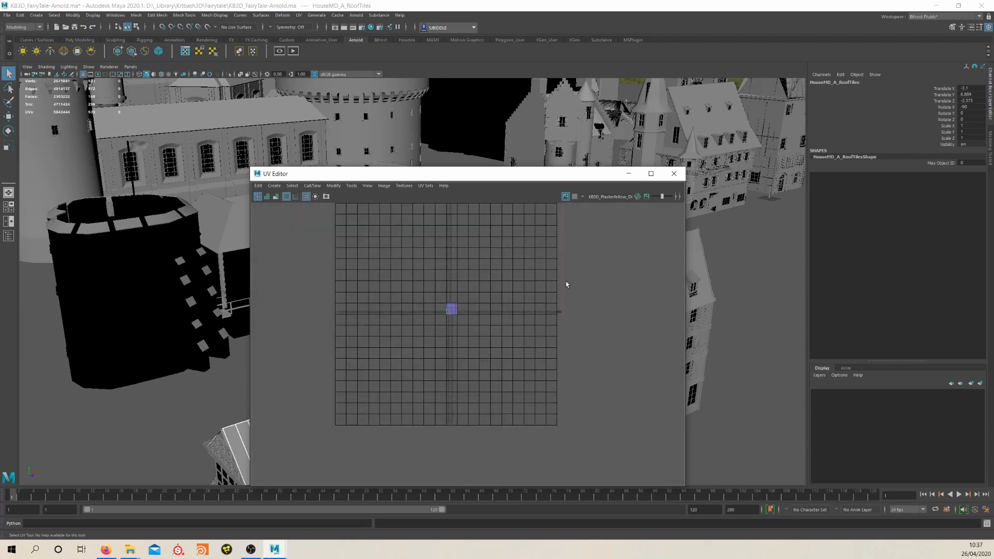
left_click(673, 173)
Select the CastleMD_Stone_Blocks mesh and examine the slate brick shader's displacement network in the Hypershade
scroll(532, 211, "up", 5)
scroll(532, 211, "down", 3)
middle_click_drag(533, 211, 539, 290, "alt")
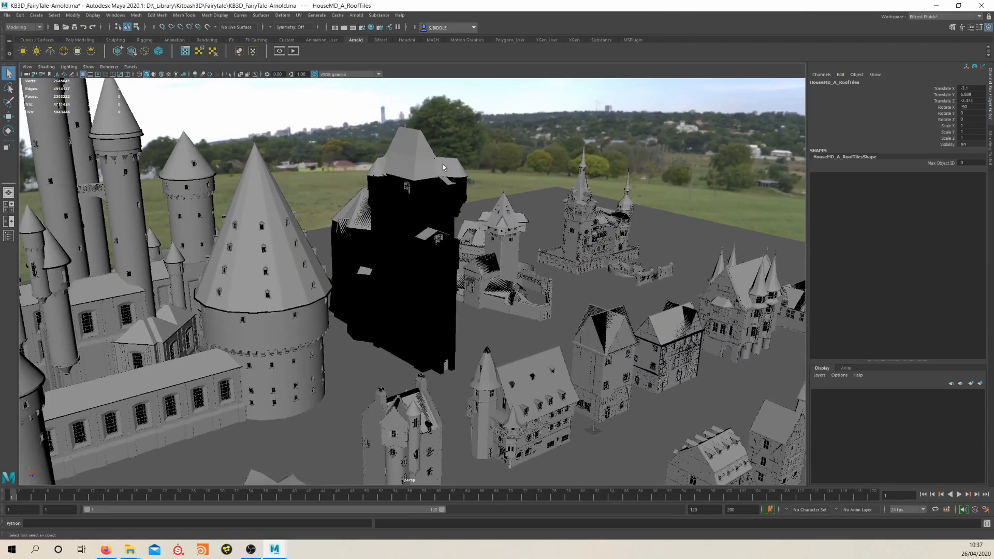
middle_click_drag(432, 206, 457, 246, "alt")
scroll(442, 157, "up", 3)
scroll(425, 301, "up", 3)
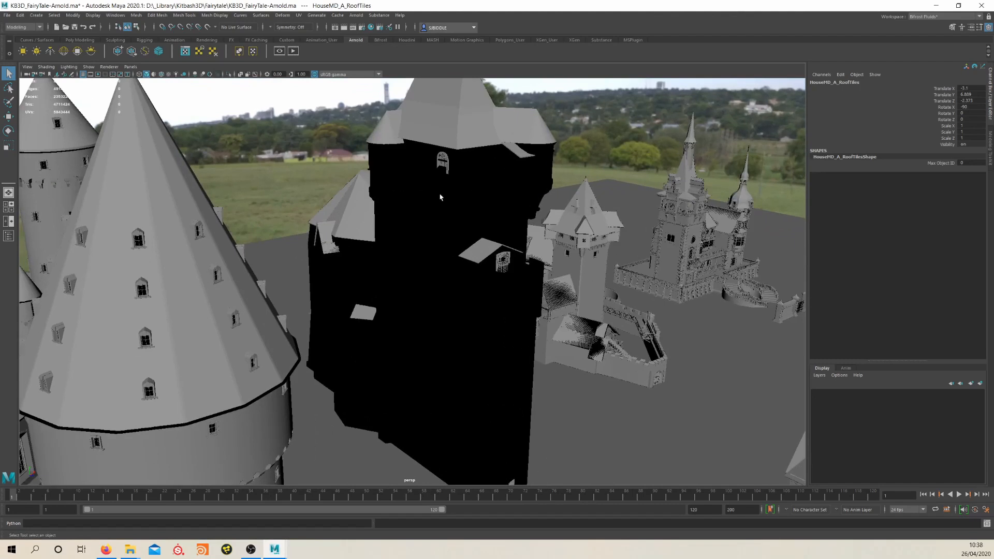
left_click(450, 220)
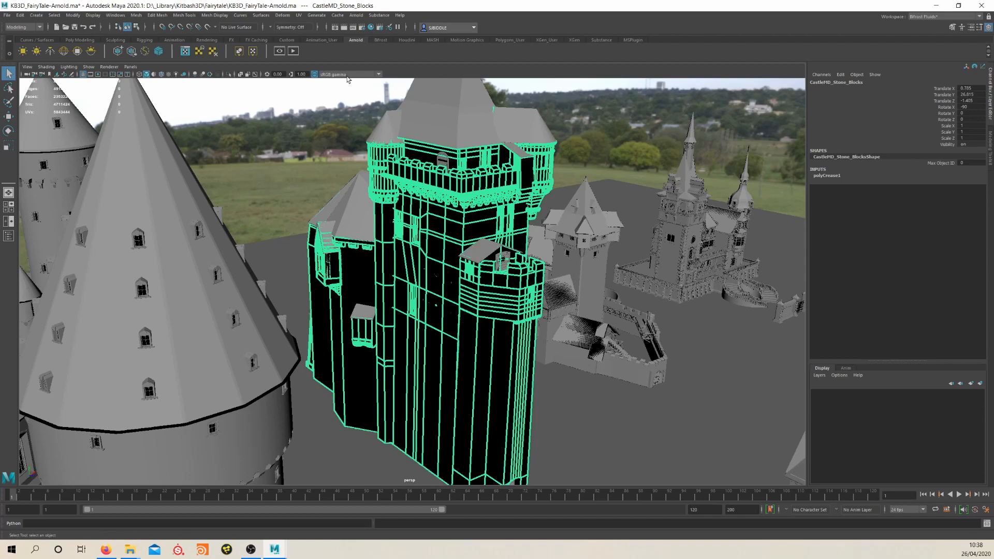
left_click(371, 27)
left_click_drag(561, 253, 575, 247)
left_click_drag(455, 253, 470, 245)
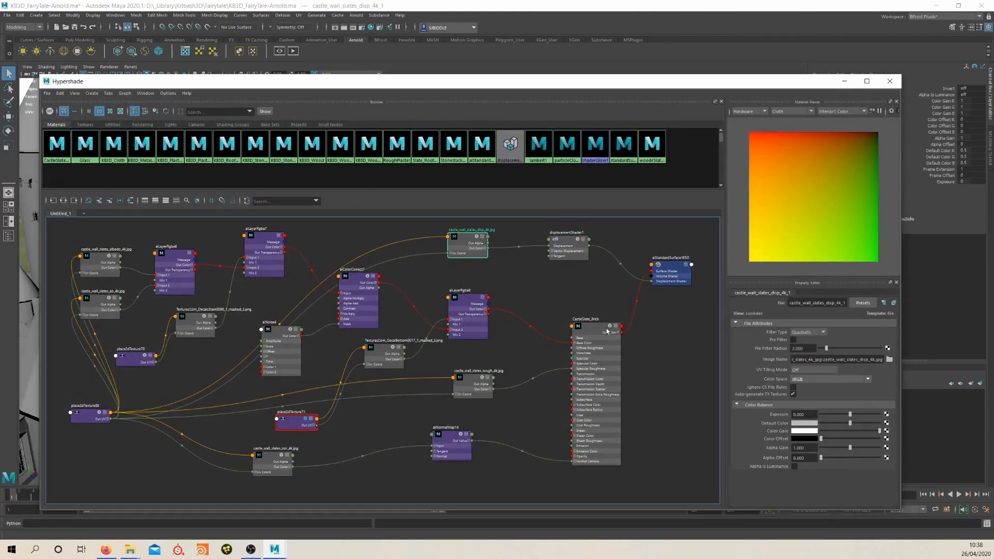
Add a second displacement shader to the slate brick network and connect the castle_wall_slates_disp texture's red output to its displacement
left_click_drag(607, 331, 599, 383)
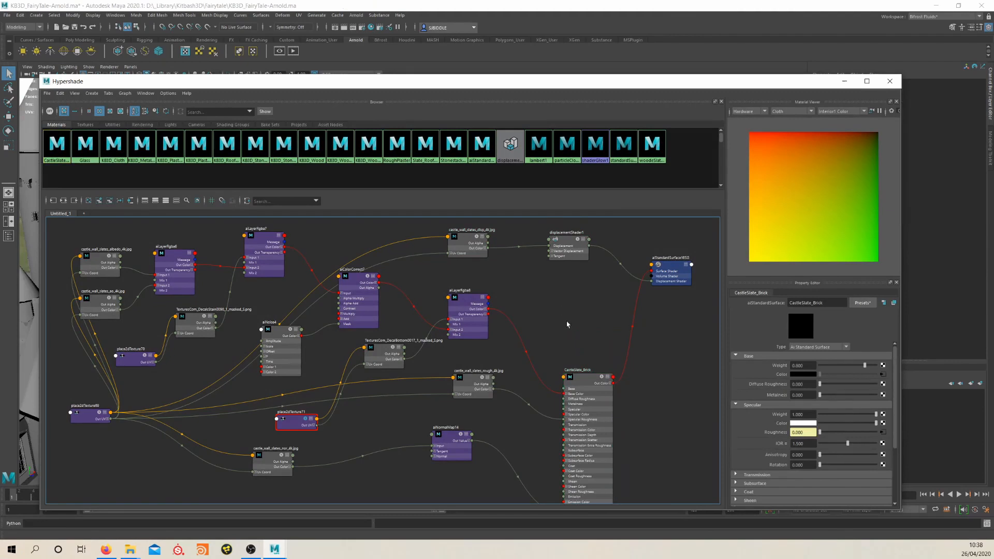
key("Tab")
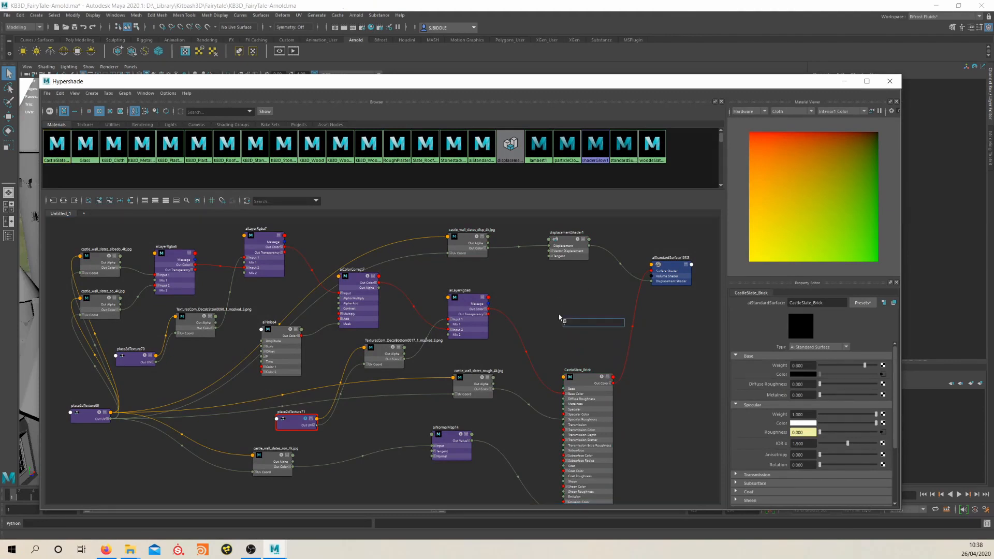
type("dis")
key("Return")
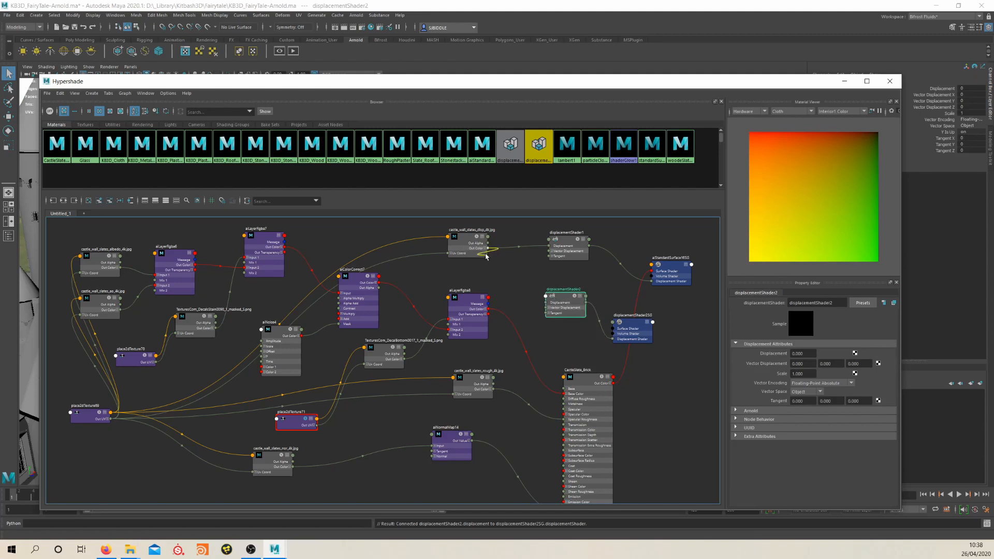
left_click(485, 249)
left_click_drag(487, 255, 552, 314)
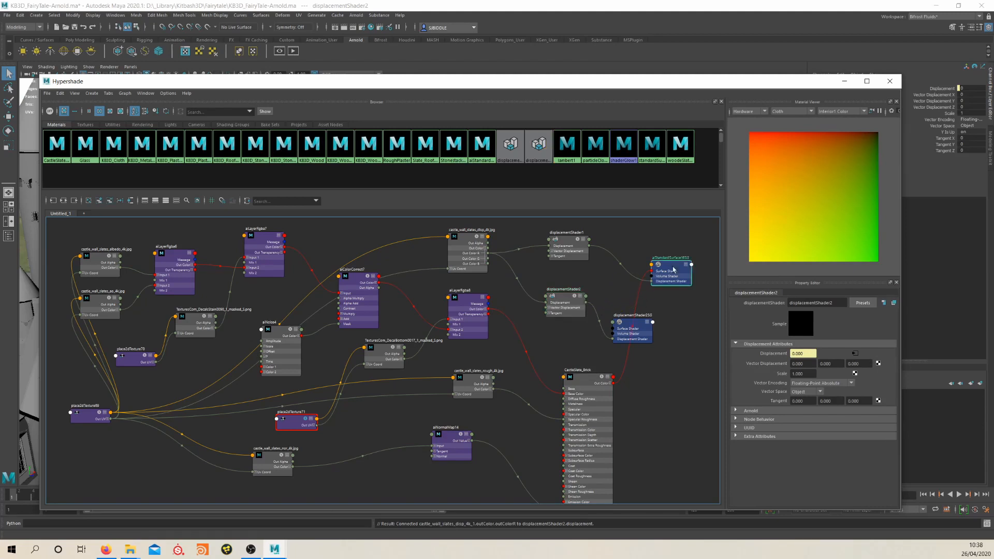
Delete the extra displacement shader together with its shading group and close the Hypershade
left_click(626, 331)
left_click_drag(623, 329, 603, 309)
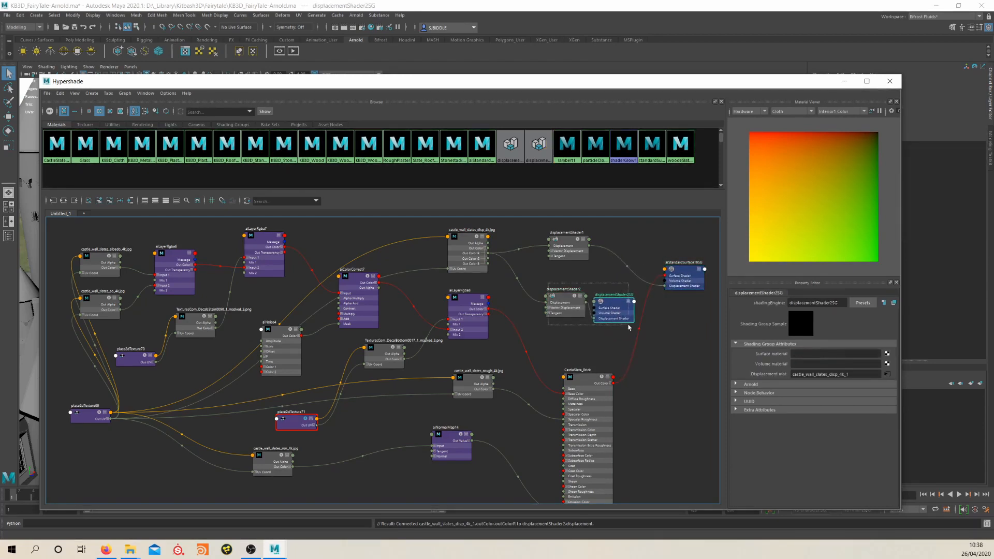
key("Delete")
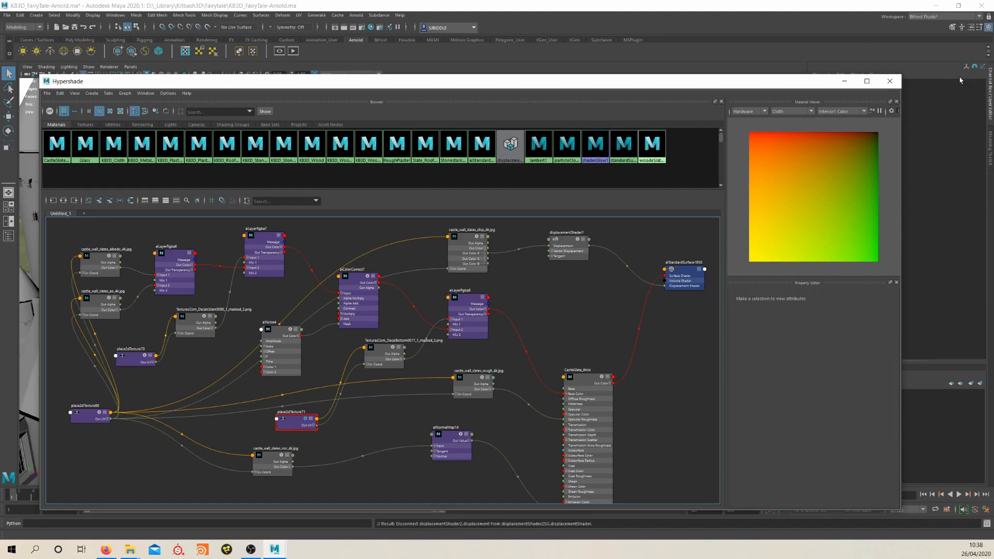
left_click(890, 81)
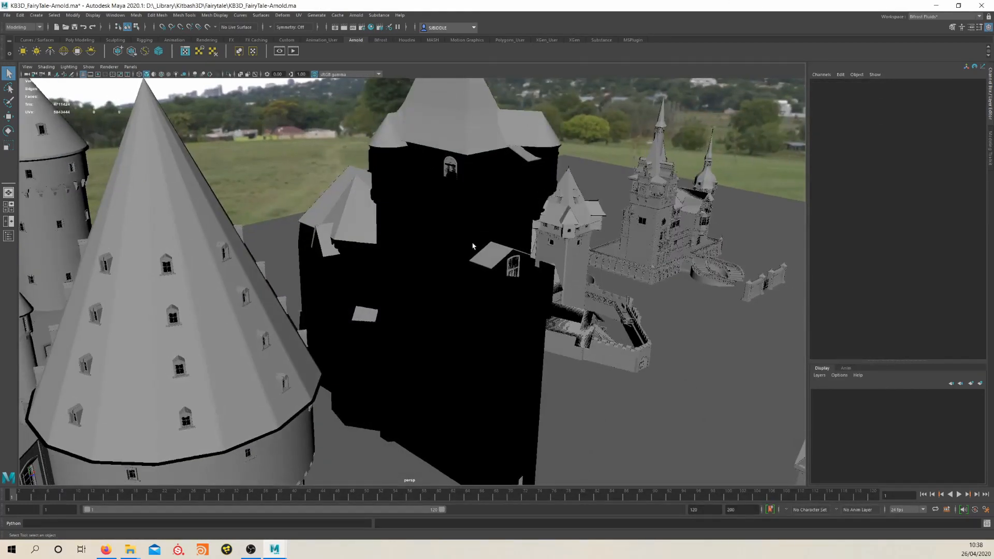
Select the CastleMD_Stone_Blocks mesh and inspect the tall castle's wall geometry from several angles
left_click(472, 246)
left_click_drag(471, 277, 361, 258, "alt")
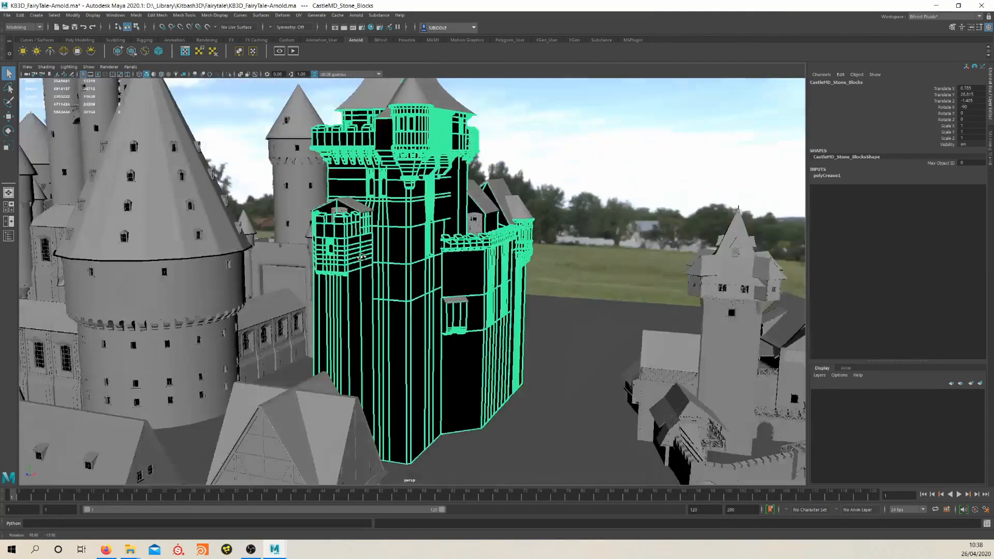
right_click_drag(361, 258, 427, 347, "alt")
middle_click_drag(427, 348, 424, 189, "alt")
middle_click_drag(427, 302, 440, 410, "alt")
middle_click_drag(425, 187, 477, 281, "alt")
right_click_drag(477, 281, 446, 281, "alt")
middle_click_drag(420, 220, 441, 329, "alt")
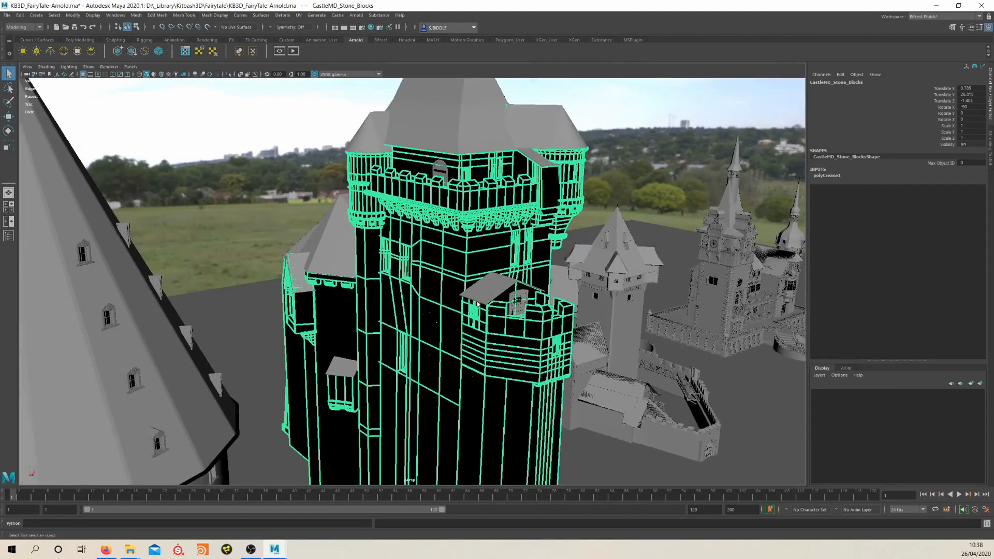
right_click_drag(441, 329, 415, 321, "alt")
middle_click_drag(416, 321, 400, 246, "alt")
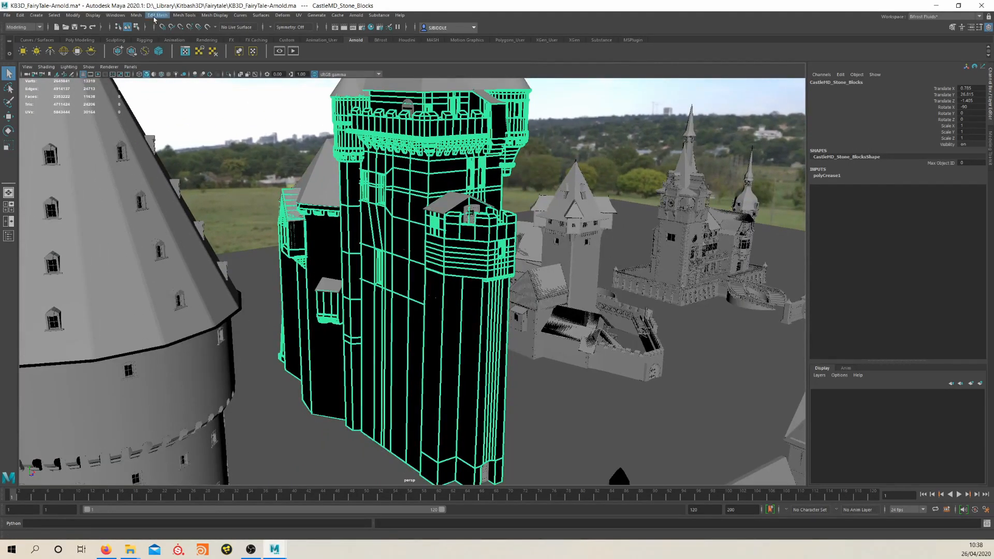
With the Crease tool, select all edges of the CastleMD_Stone_Blocks mesh and lower their crease value to 0
left_click(193, 17)
left_click(197, 58)
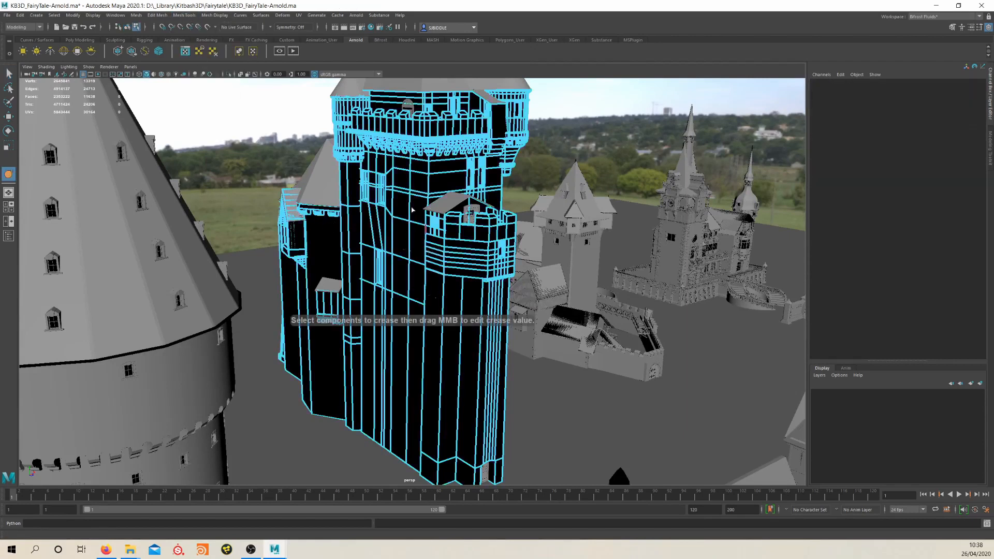
scroll(426, 194, "down", 3)
left_click_drag(252, 146, 570, 425)
scroll(339, 179, "up", 2)
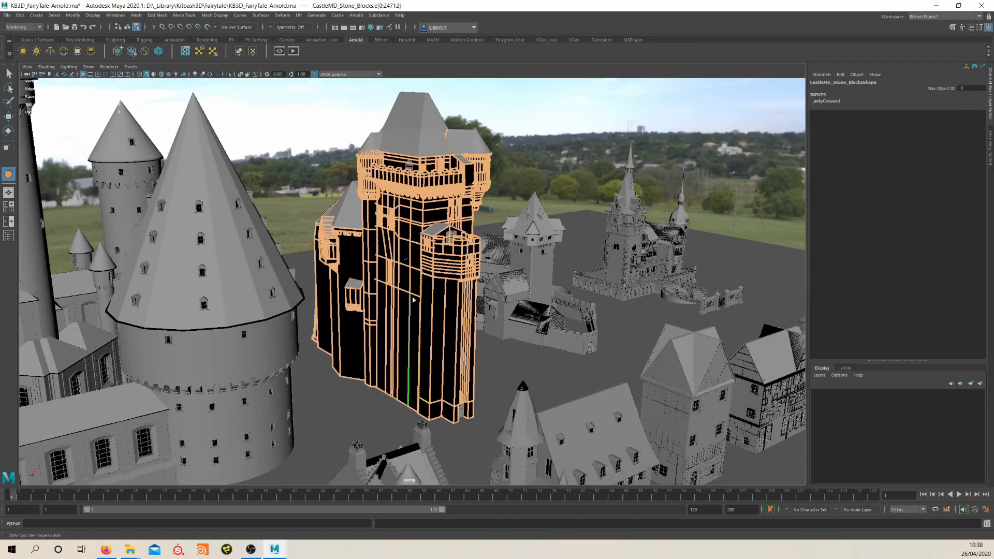
left_click(441, 303)
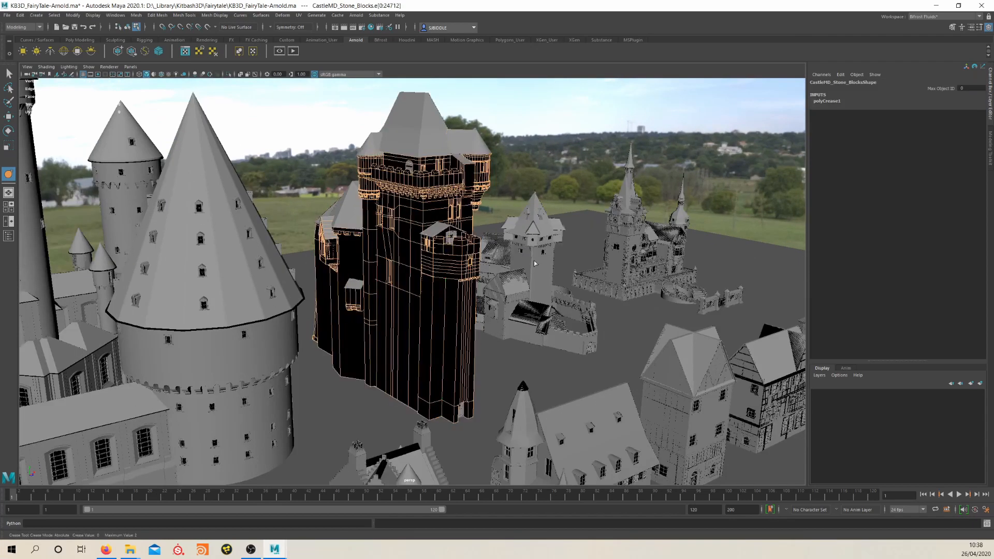
Preview the uncreased castle walls with mesh smoothing, inspect their shape, and switch the smoothing preview off
scroll(420, 205, "up", 2)
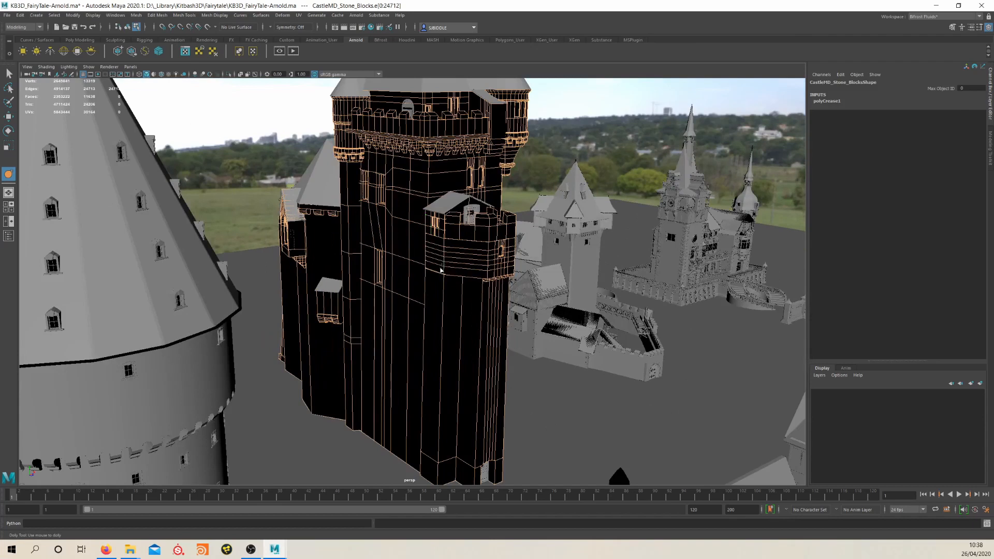
key("w")
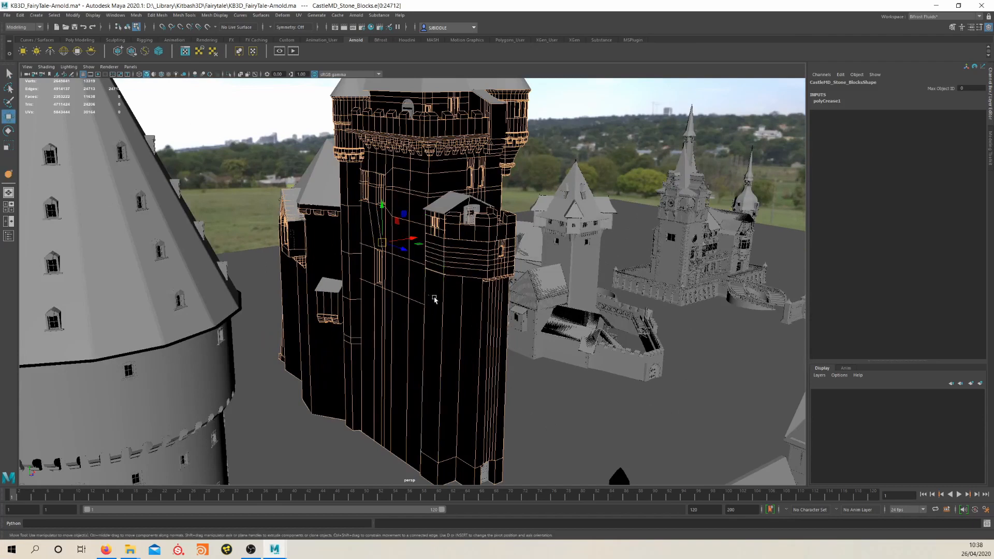
key("3")
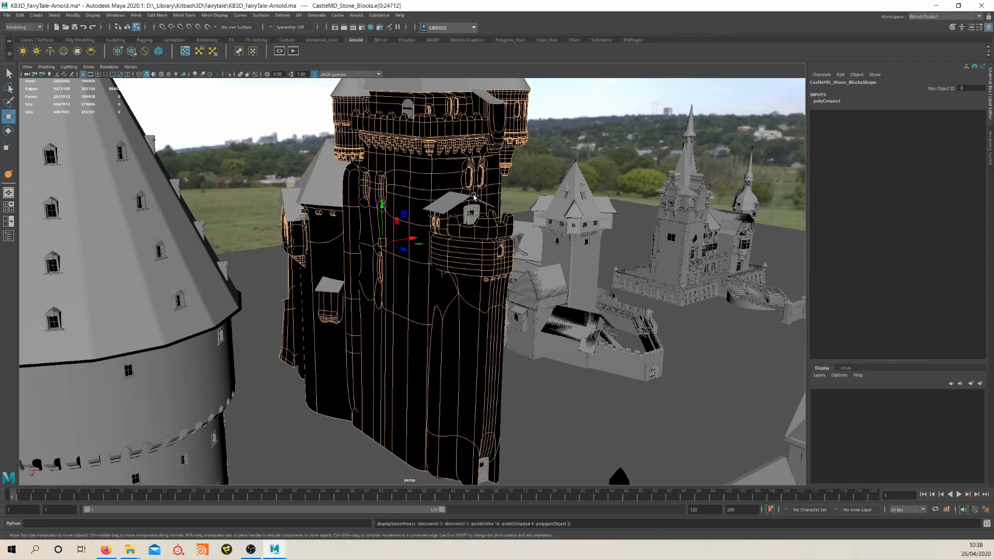
scroll(426, 207, "down", 5)
scroll(426, 207, "up", 5)
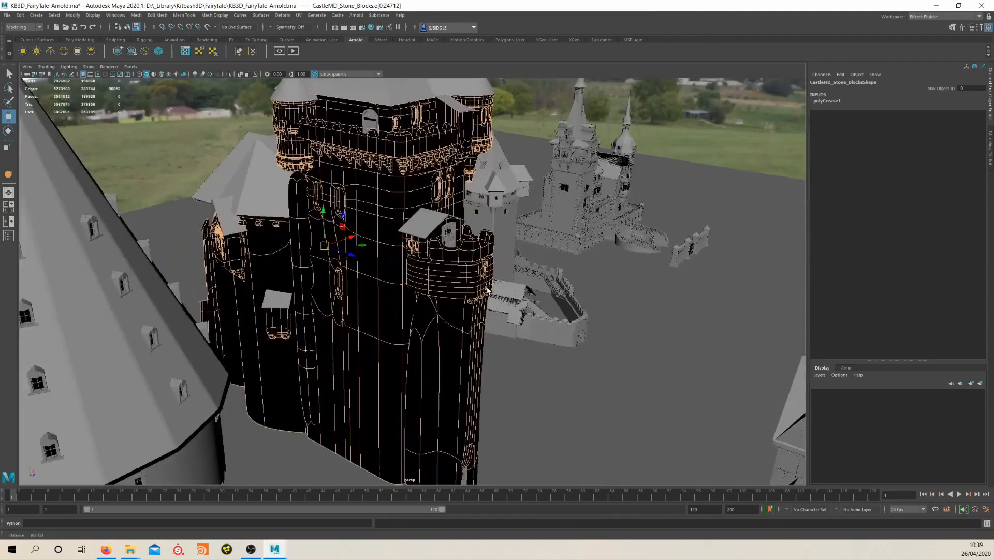
key("1")
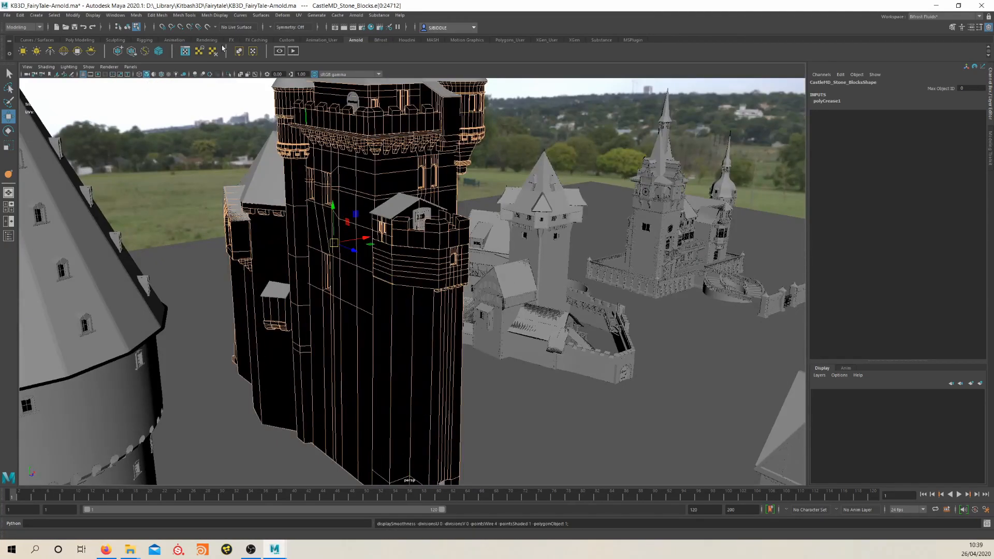
Crease all edges of the CastleMD_Stone_Blocks mesh again with the Crease tool and return to selecting the whole object
right_click(380, 214)
scroll(381, 214, "down", 5)
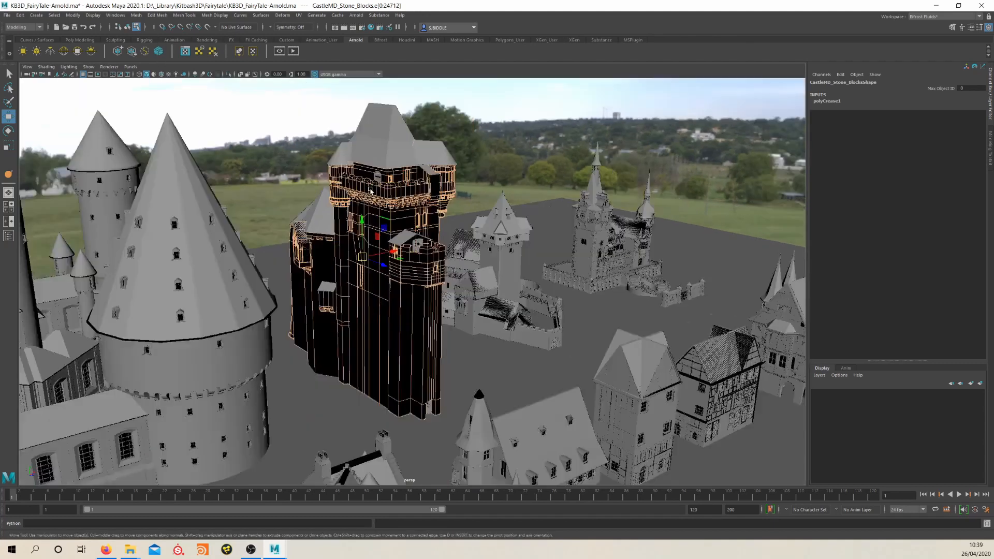
left_click_drag(220, 114, 637, 465)
key("f")
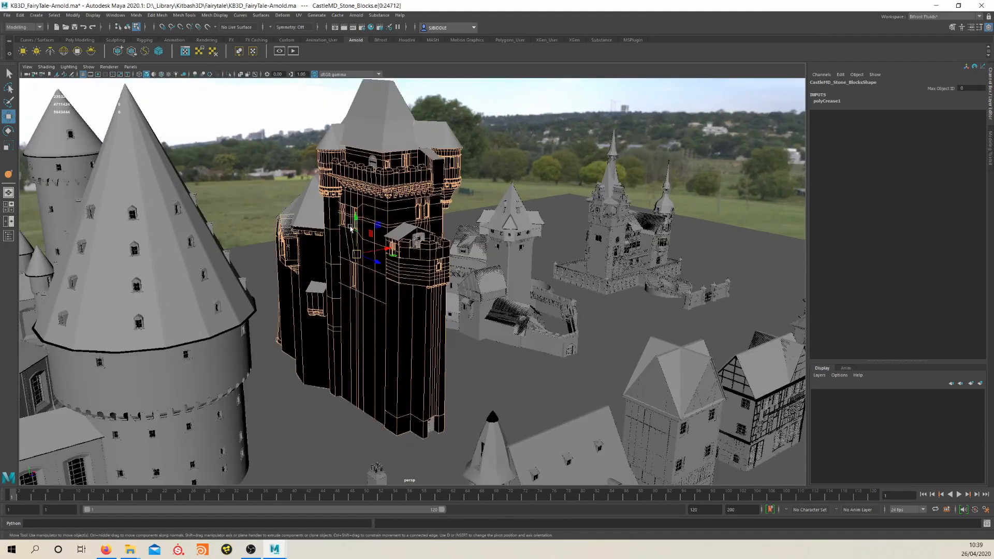
left_click(157, 15)
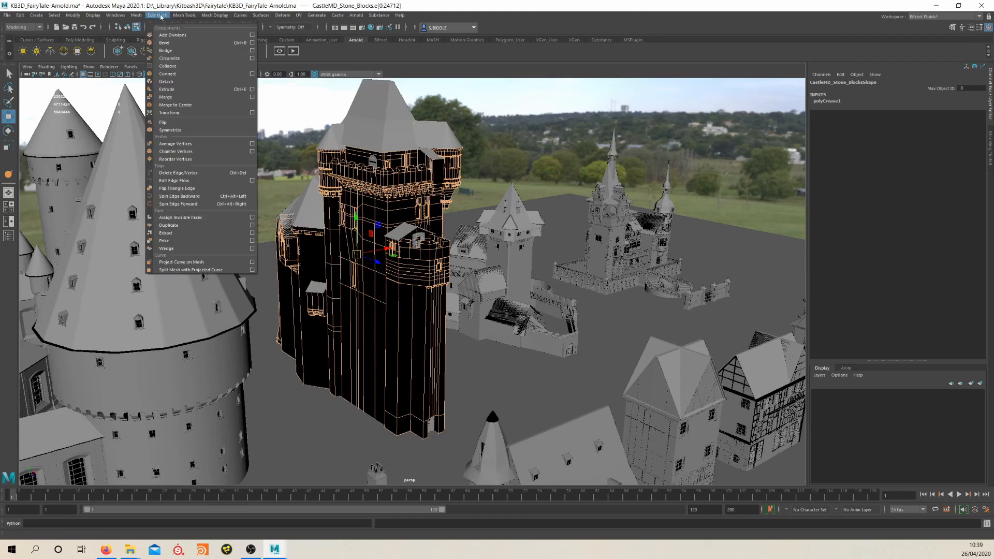
mouse_move(185, 15)
left_click(206, 62)
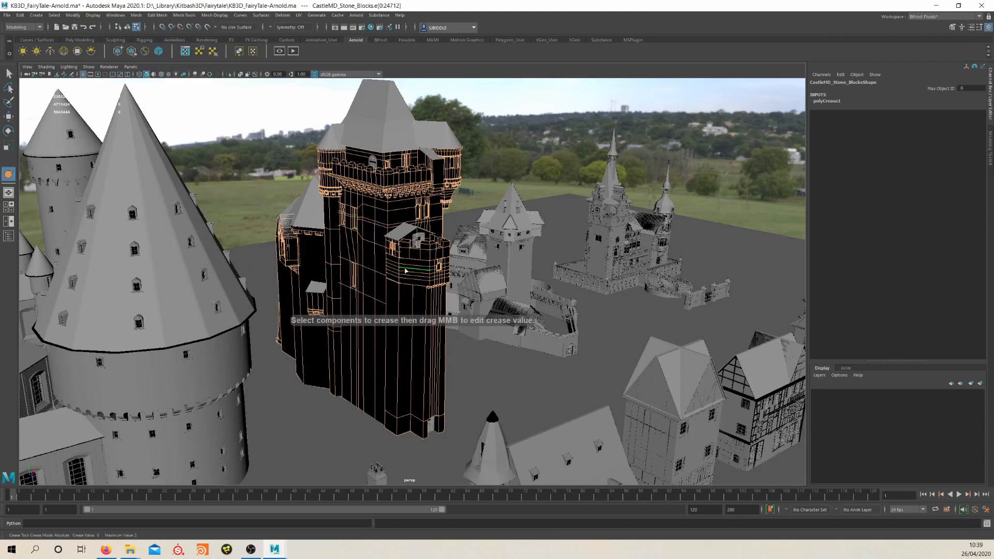
key("q")
key("w")
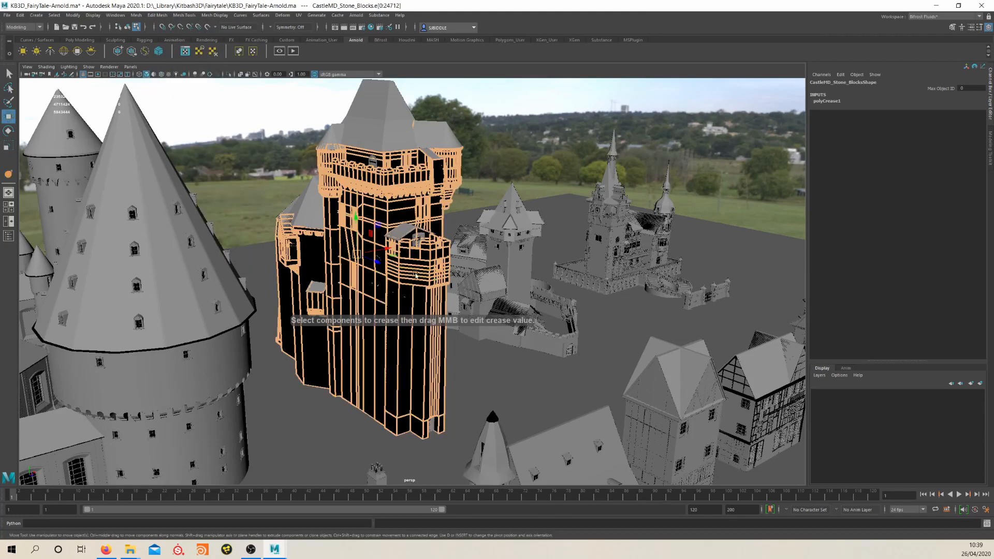
right_click_drag(404, 265, 440, 250)
left_click(408, 337)
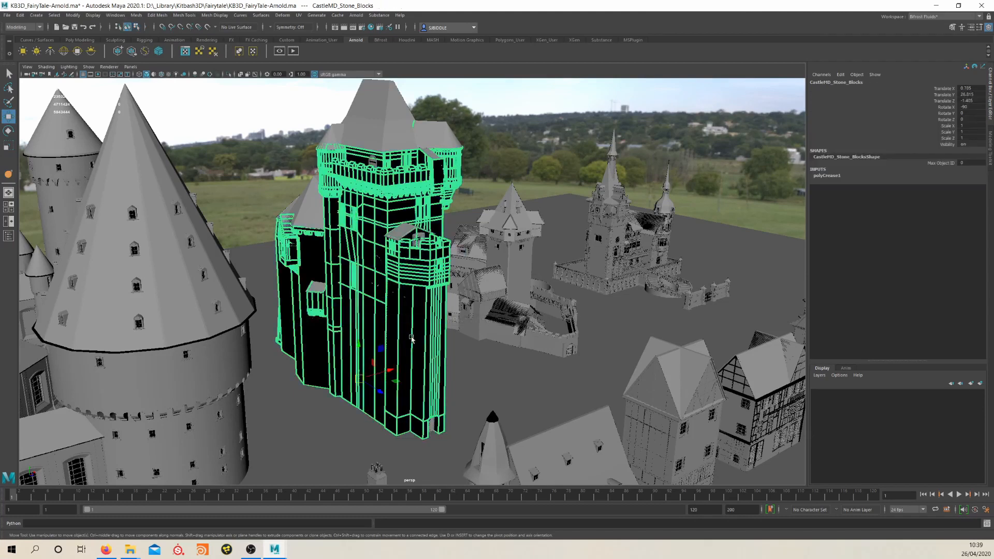
left_click_drag(406, 331, 431, 327, "alt")
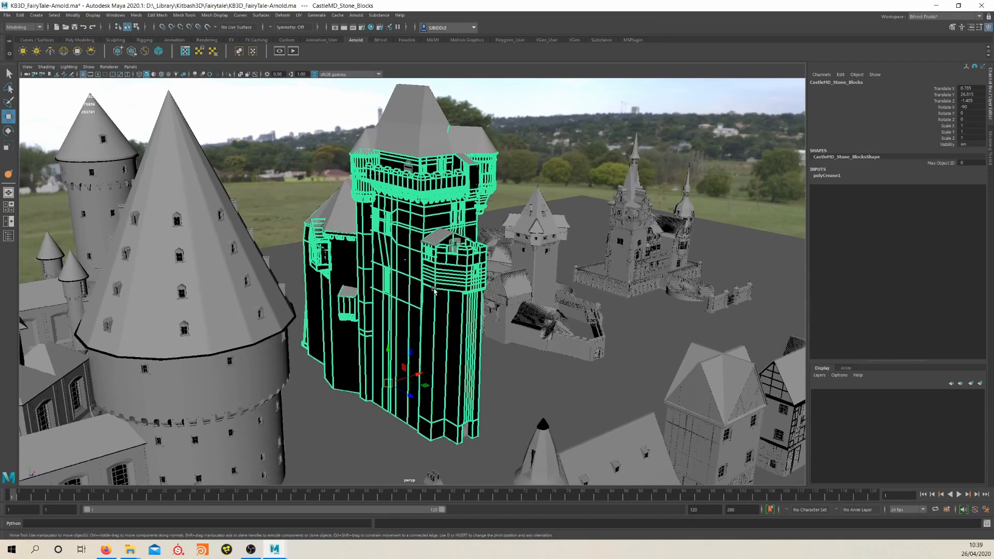
Switch off the smoothing preview on the tall castle's CastleMD_Stone_Blocks mesh
right_click_drag(431, 326, 478, 295, "alt")
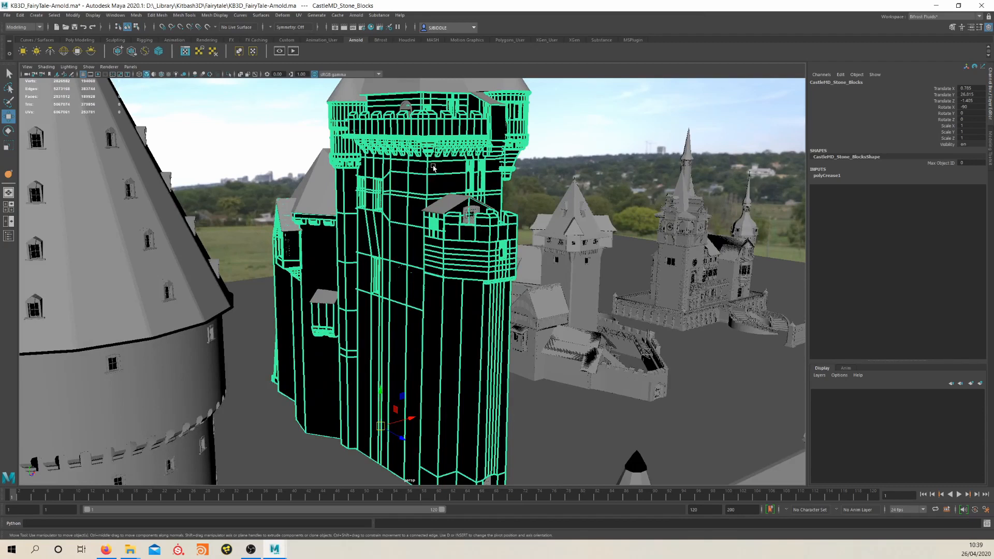
key("1")
middle_click_drag(430, 248, 448, 263, "alt")
scroll(448, 263, "down", 2)
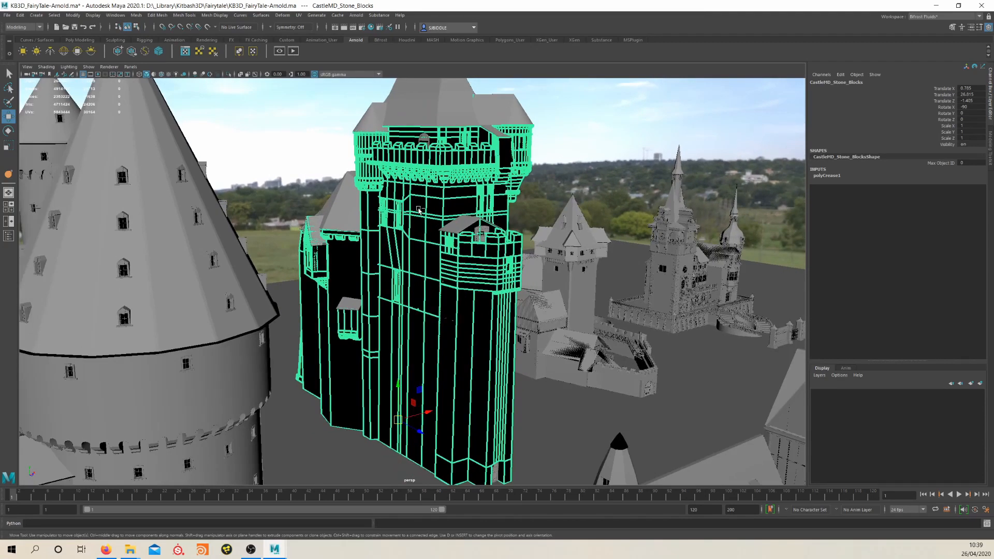
Review the Arnold subdivision settings of the CastleMD_Stone_Blocks shape, including type, iterations and UV smoothing, and close its attributes
key("ctrl+a")
left_click_drag(305, 107, 438, 78)
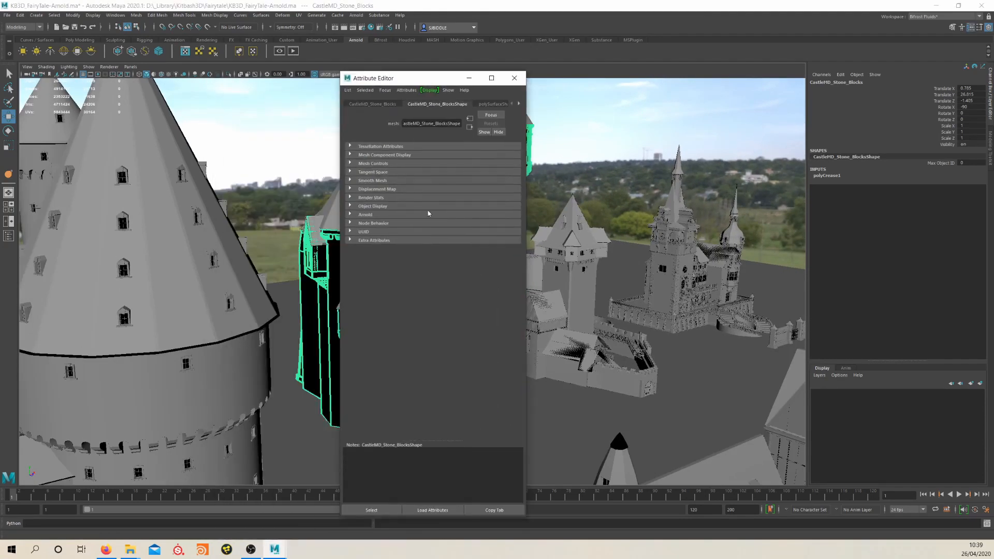
left_click(365, 215)
scroll(388, 379, "down", 3)
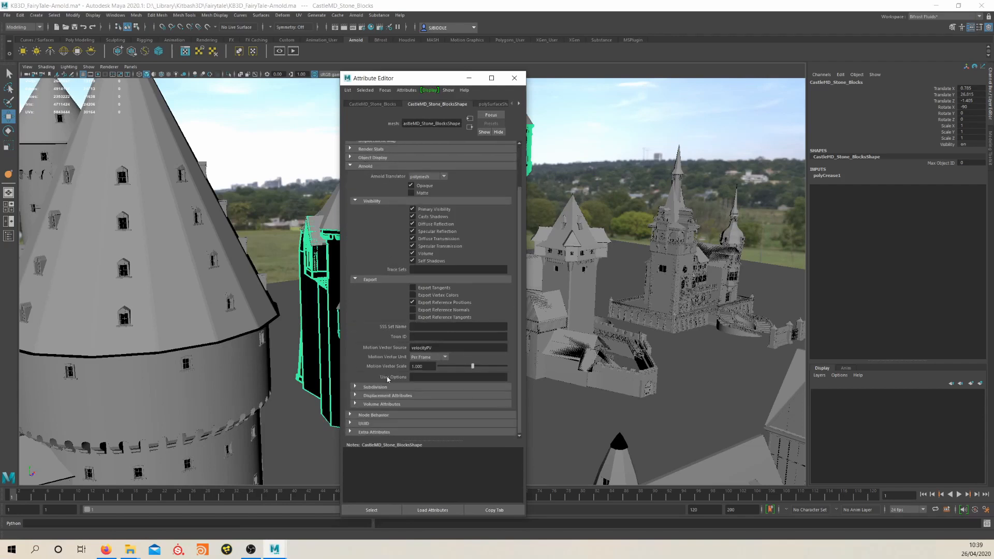
left_click(375, 387)
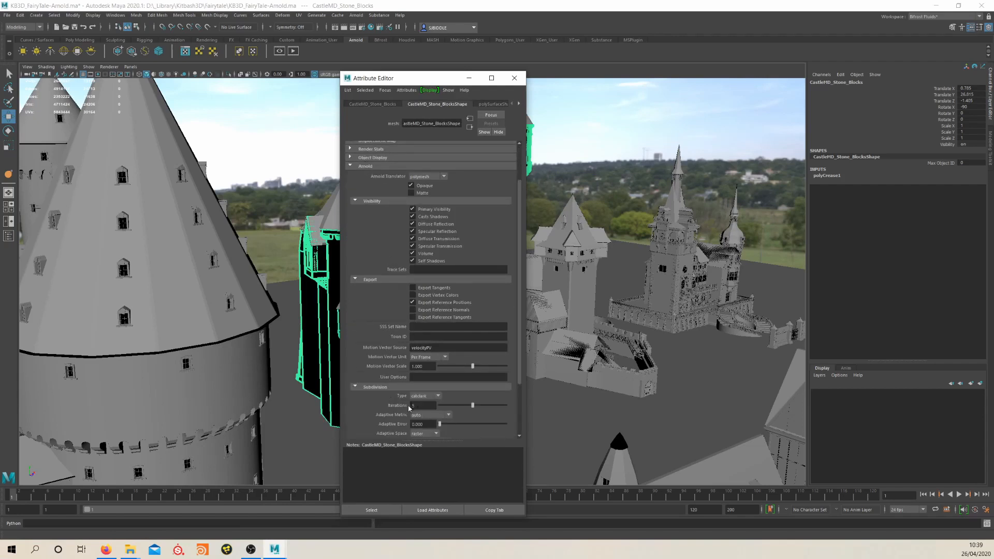
scroll(399, 406, "down", 3)
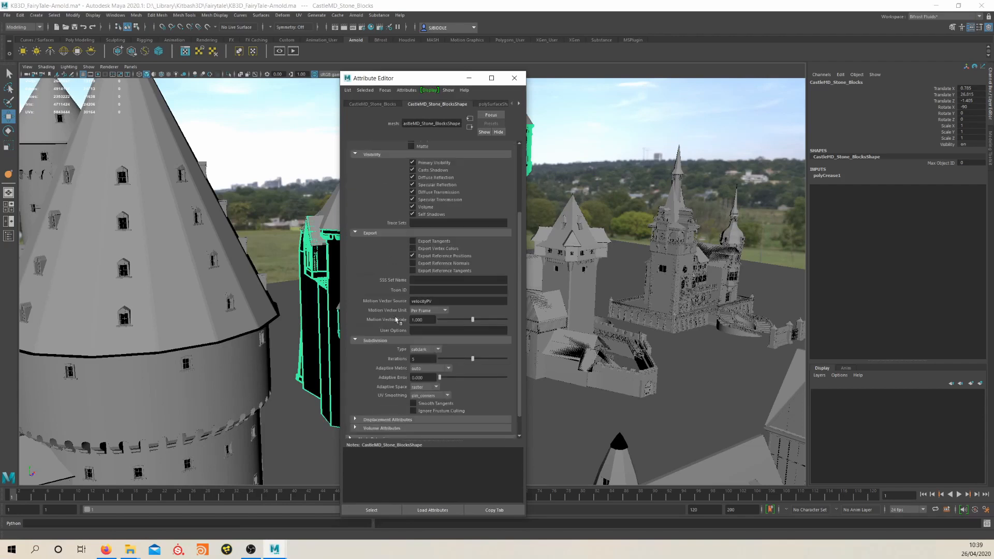
left_click(515, 79)
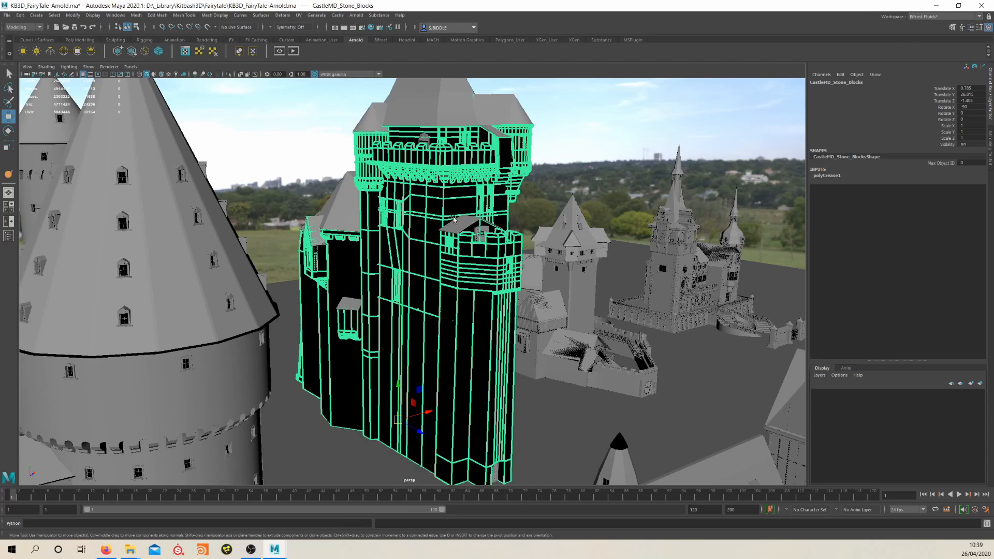
Open the Arnold RenderView and examine the displaced stonework on the tall castle's battlements and upper walls
scroll(484, 234, "up", 2)
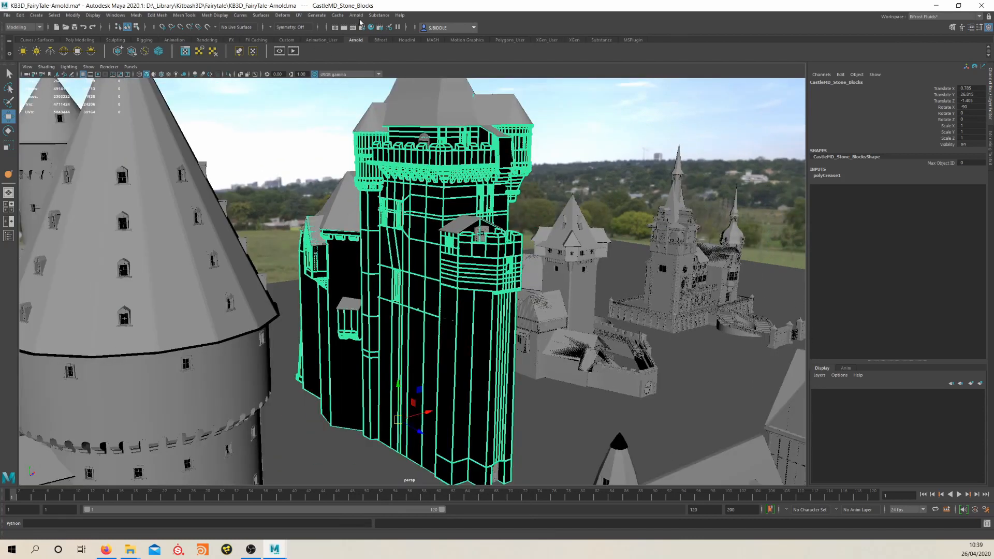
left_click(357, 15)
left_click(381, 37)
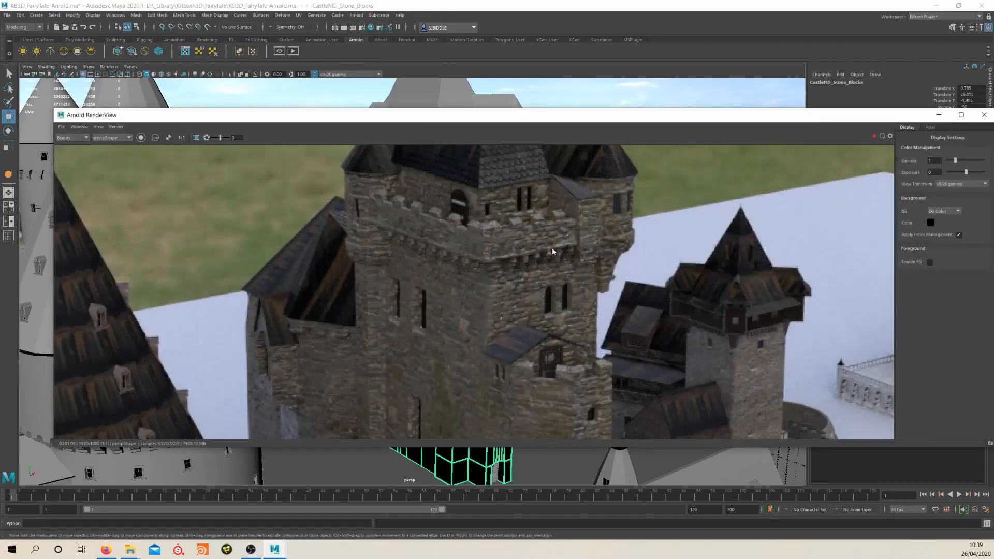
scroll(557, 233, "up", 2)
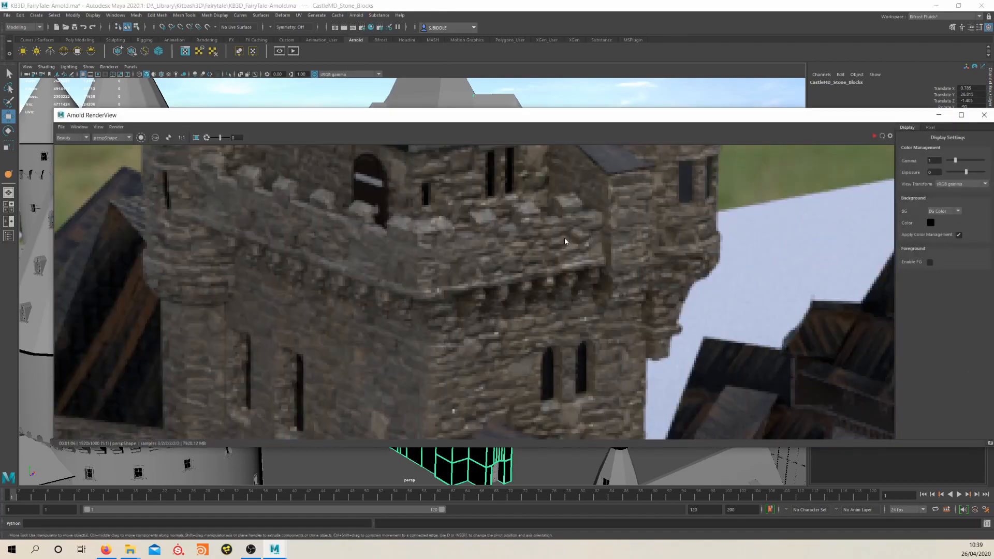
middle_click_drag(523, 336, 508, 286)
scroll(505, 301, "up", 2)
scroll(507, 288, "down", 4)
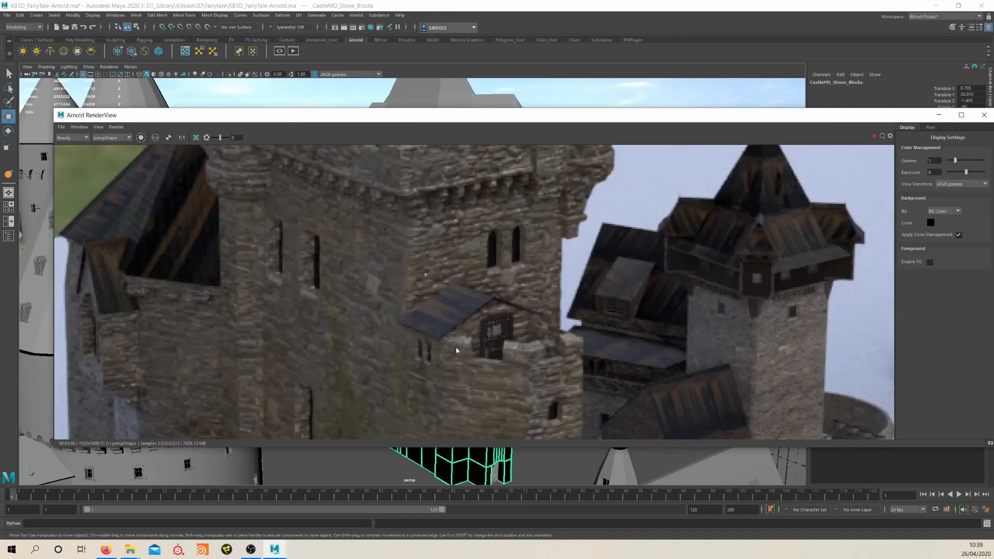
scroll(454, 300, "down", 3)
middle_click_drag(457, 350, 436, 293)
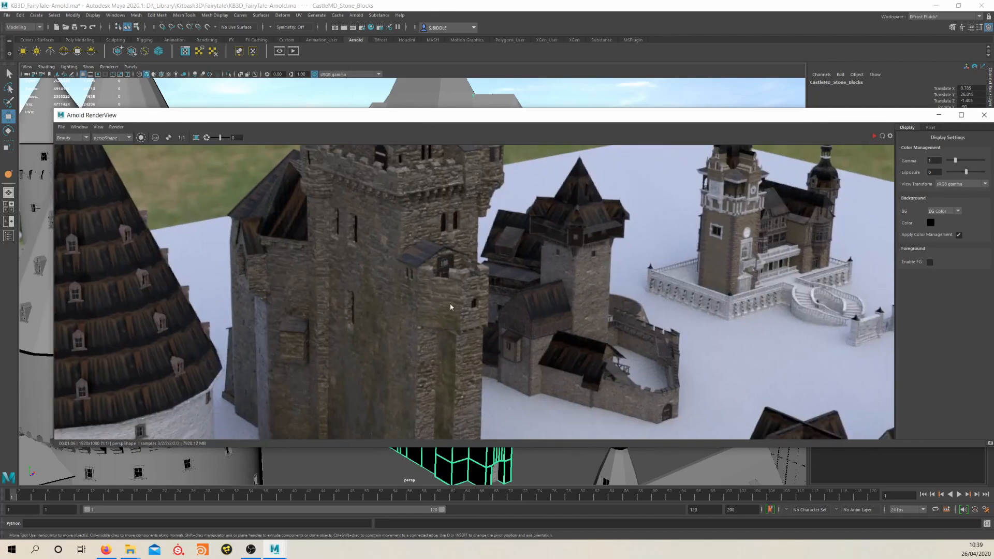
Examine the rendered castle's middle walls and battlement edges, comparing close-ups with the whole image
middle_click_drag(435, 337, 470, 268)
scroll(414, 259, "down", 3)
scroll(414, 254, "up", 5)
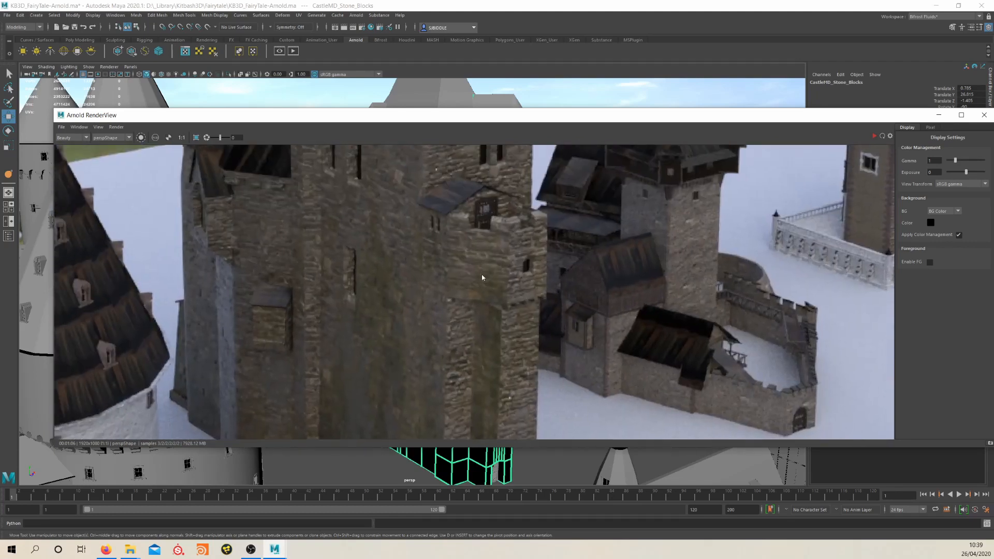
scroll(471, 269, "down", 2)
middle_click_drag(448, 210, 493, 226)
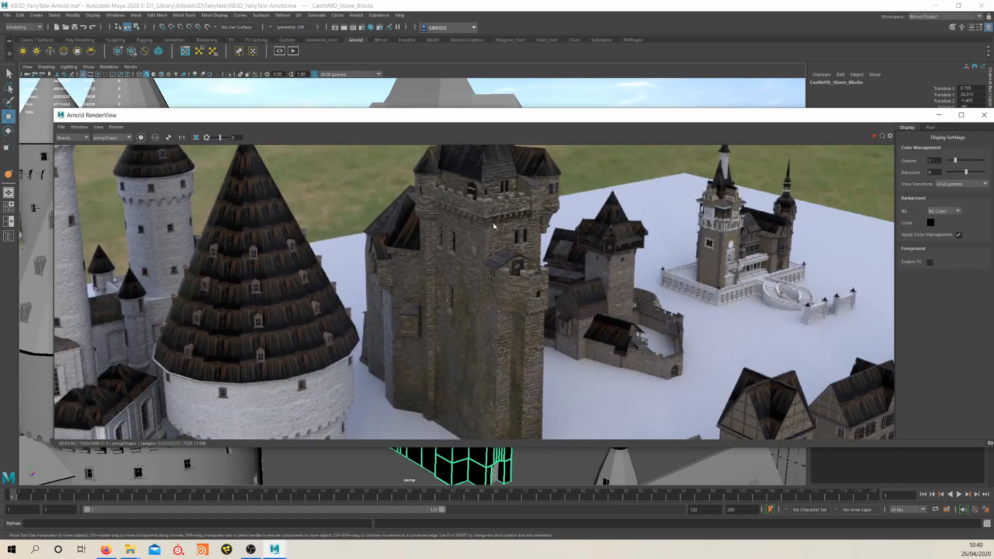
scroll(502, 209, "up", 4)
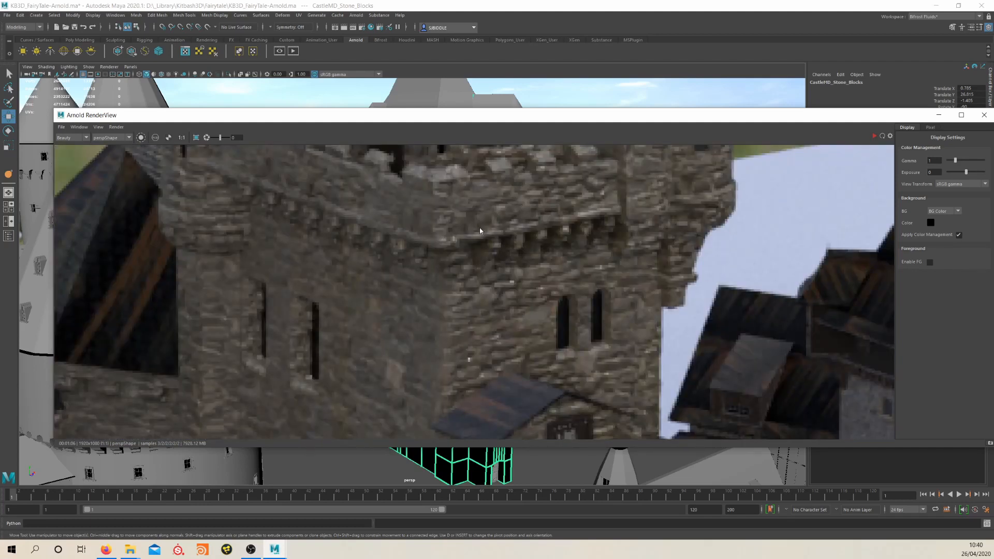
scroll(554, 248, "down", 4)
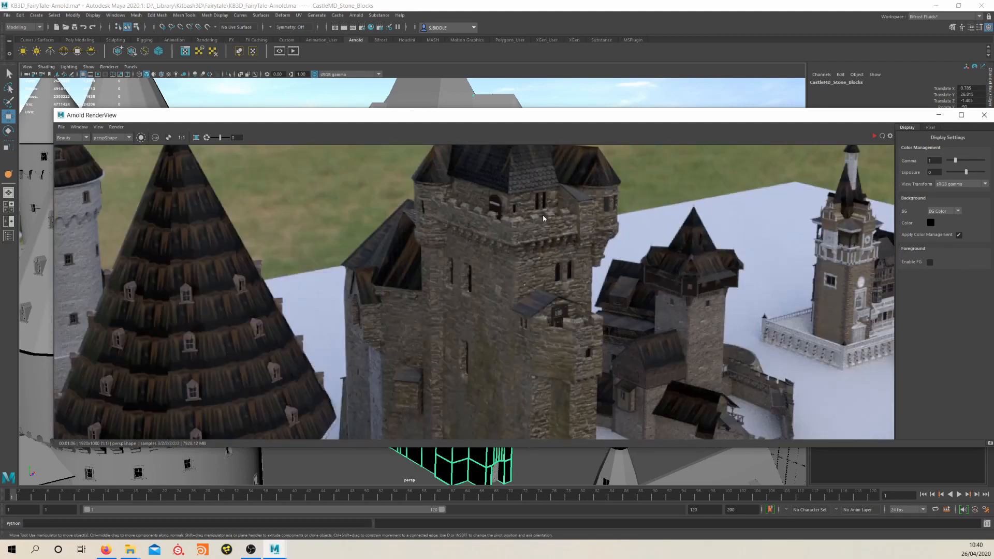
scroll(561, 217, "down", 4)
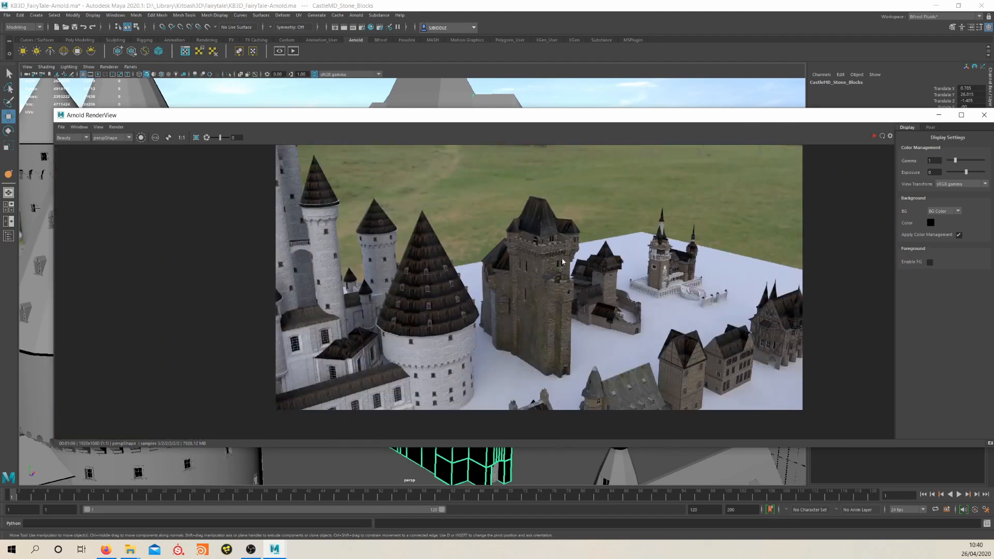
mouse_move(566, 293)
middle_mouse_down()
mouse_move(552, 275)
mouse_move(551, 284)
middle_mouse_up()
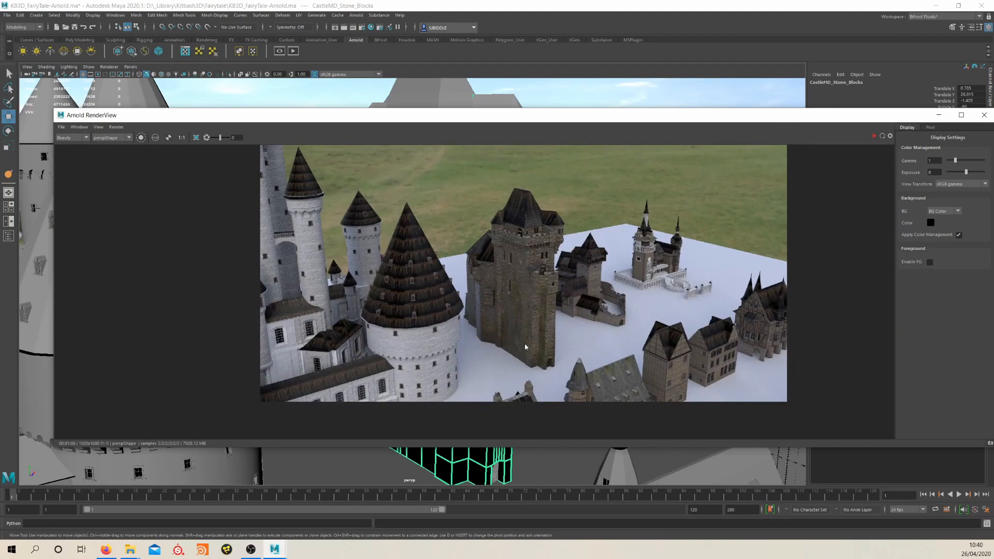
Examine the rendered castle's base and the nearby house's mossy roof tiles, and close the render window
scroll(523, 343, "up", 4)
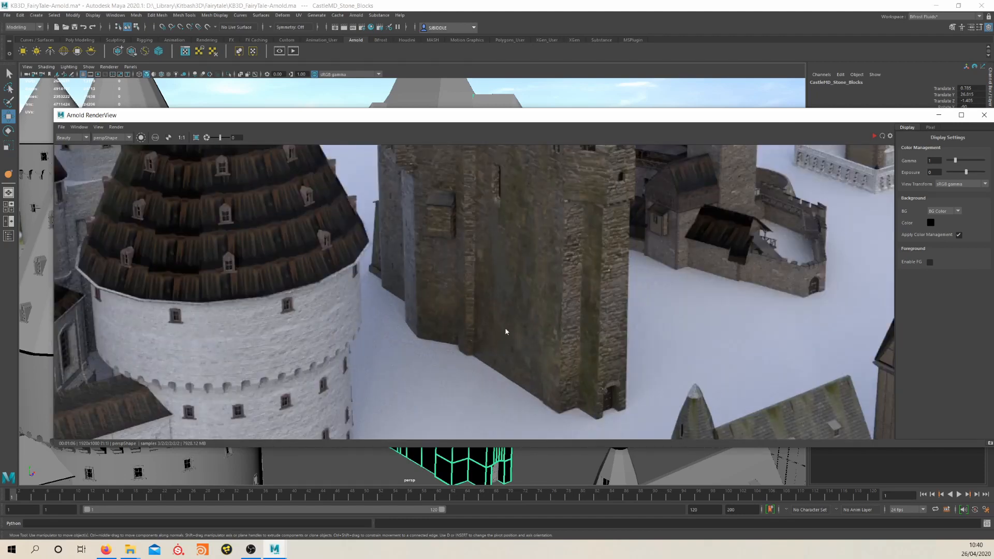
scroll(569, 311, "down", 2)
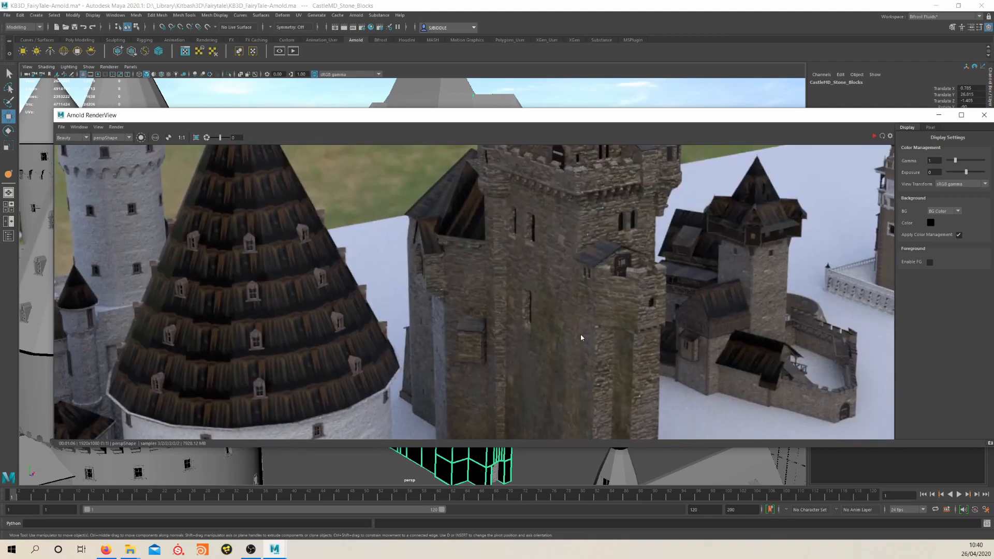
scroll(575, 337, "down", 2)
middle_click_drag(585, 401, 491, 280)
middle_click_drag(606, 372, 518, 350)
scroll(518, 350, "up", 4)
middle_click_drag(360, 317, 462, 258)
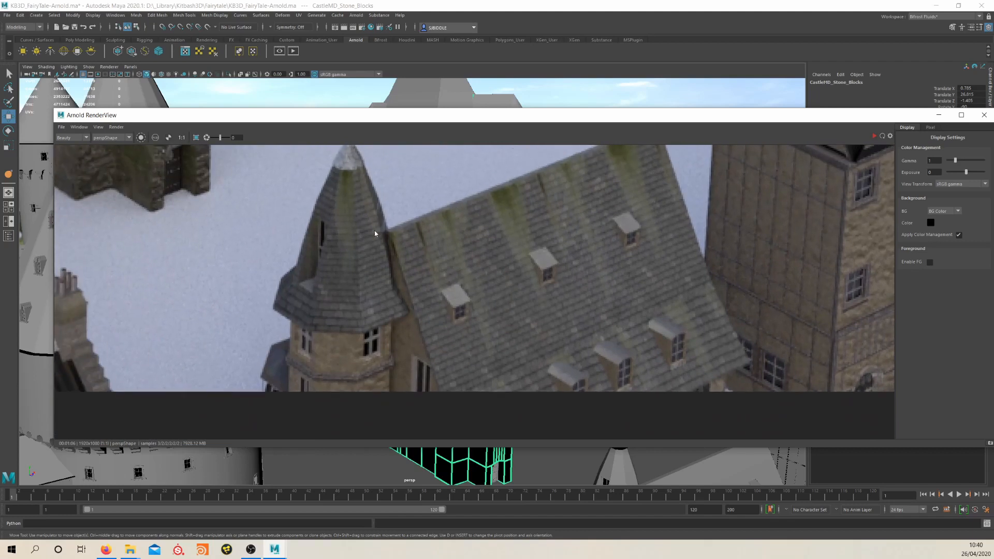
left_click(984, 114)
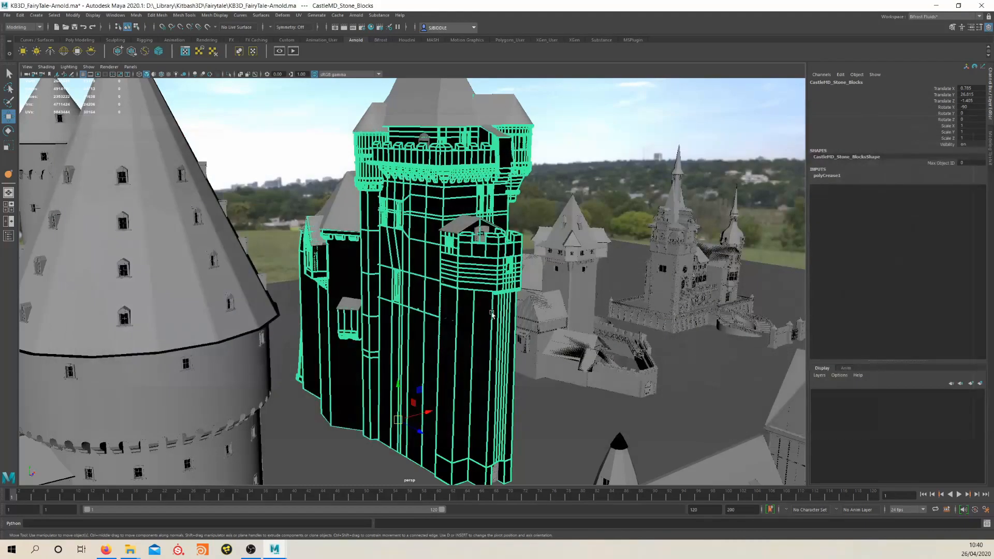
Select the HouseLG_C_RoofTiles mesh on the large house in front of the tall castle
middle_click_drag(517, 357, 455, 301, "alt")
scroll(445, 322, "down", 3)
left_click_drag(435, 338, 457, 341, "alt")
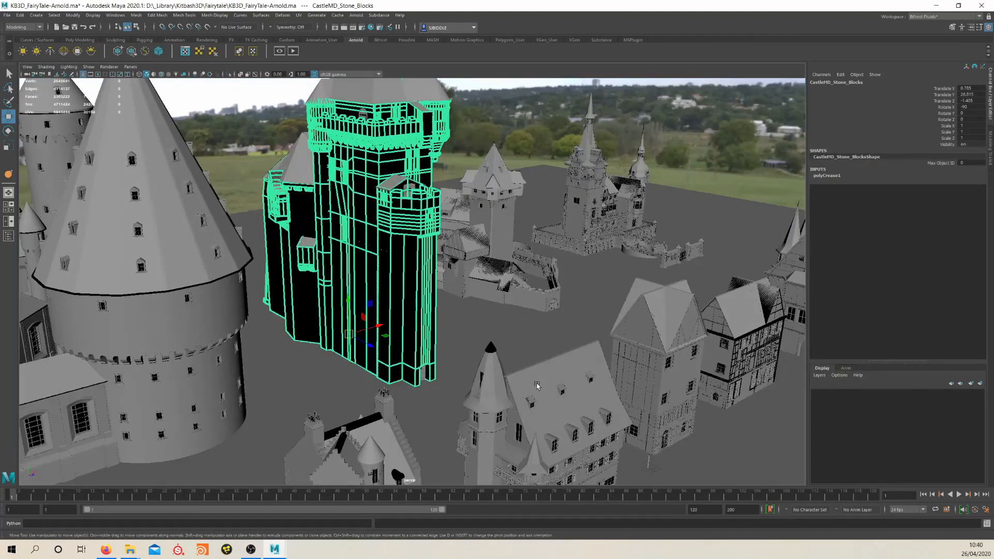
left_click(538, 382)
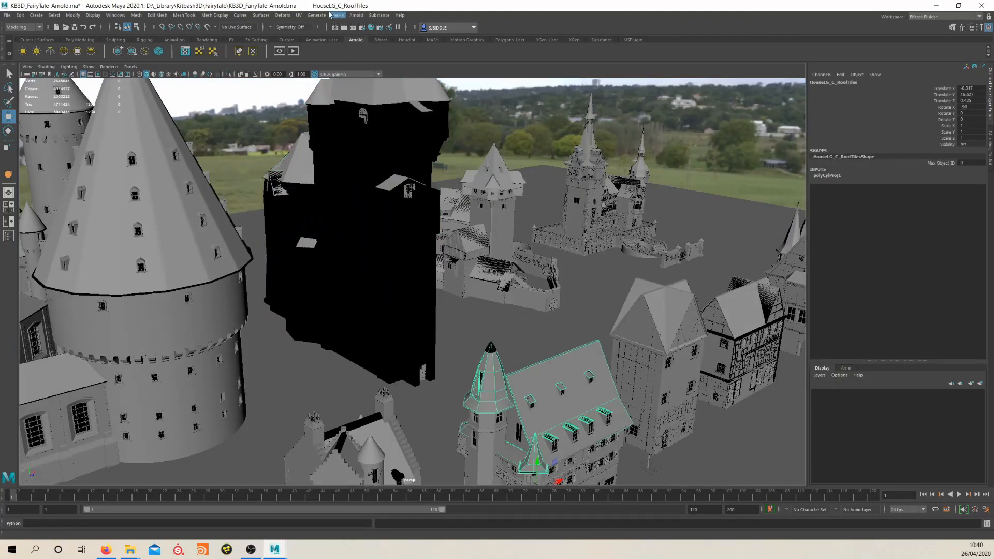
Frame the entire fairytale kit in the perspective view and start a new Arnold render of it
scroll(423, 269, "down", 10)
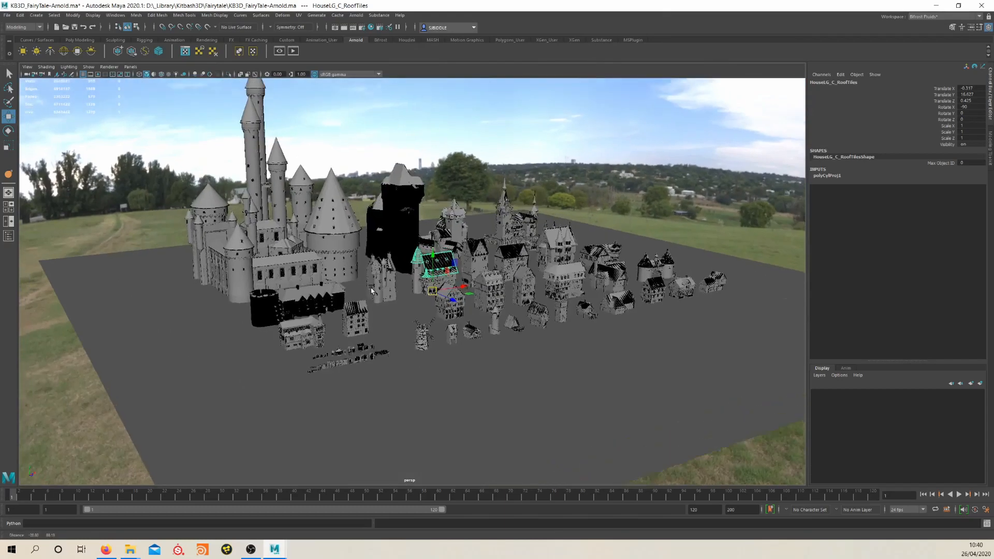
scroll(371, 290, "up", 5)
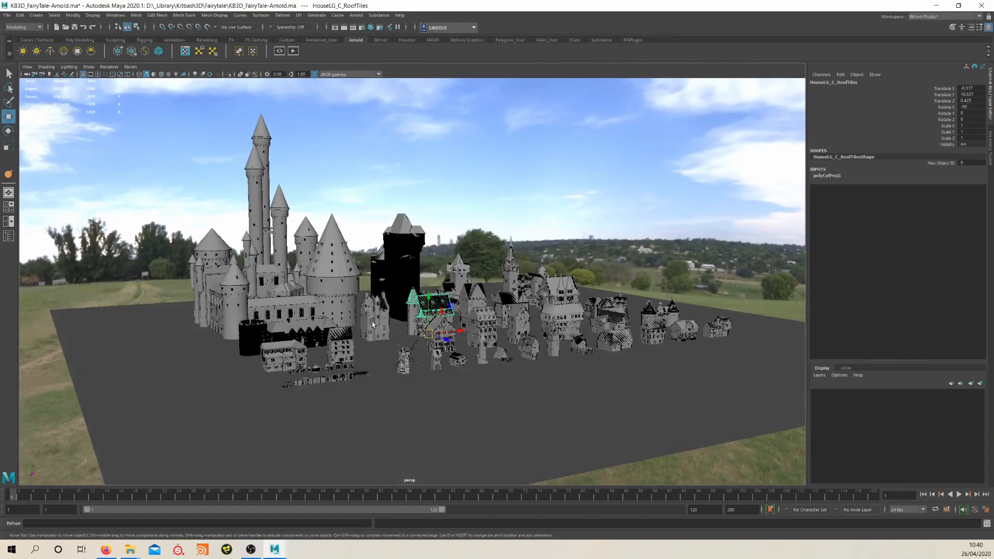
left_click(357, 15)
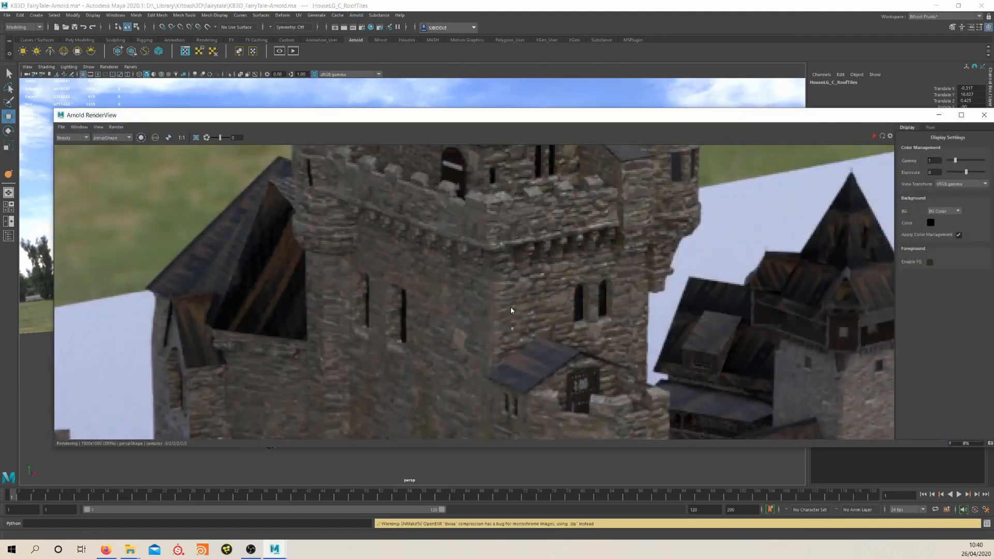
scroll(509, 307, "down", 3)
scroll(519, 337, "down", 3)
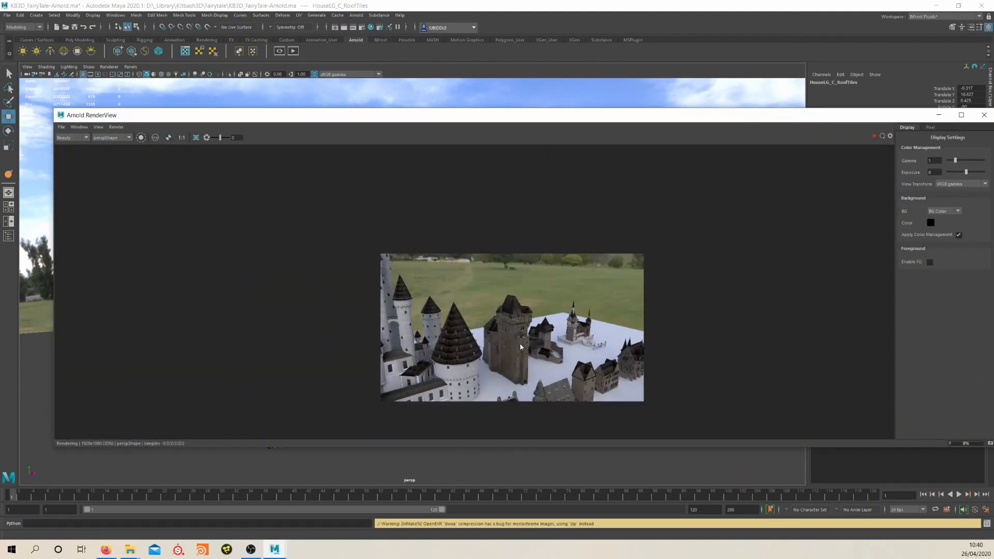